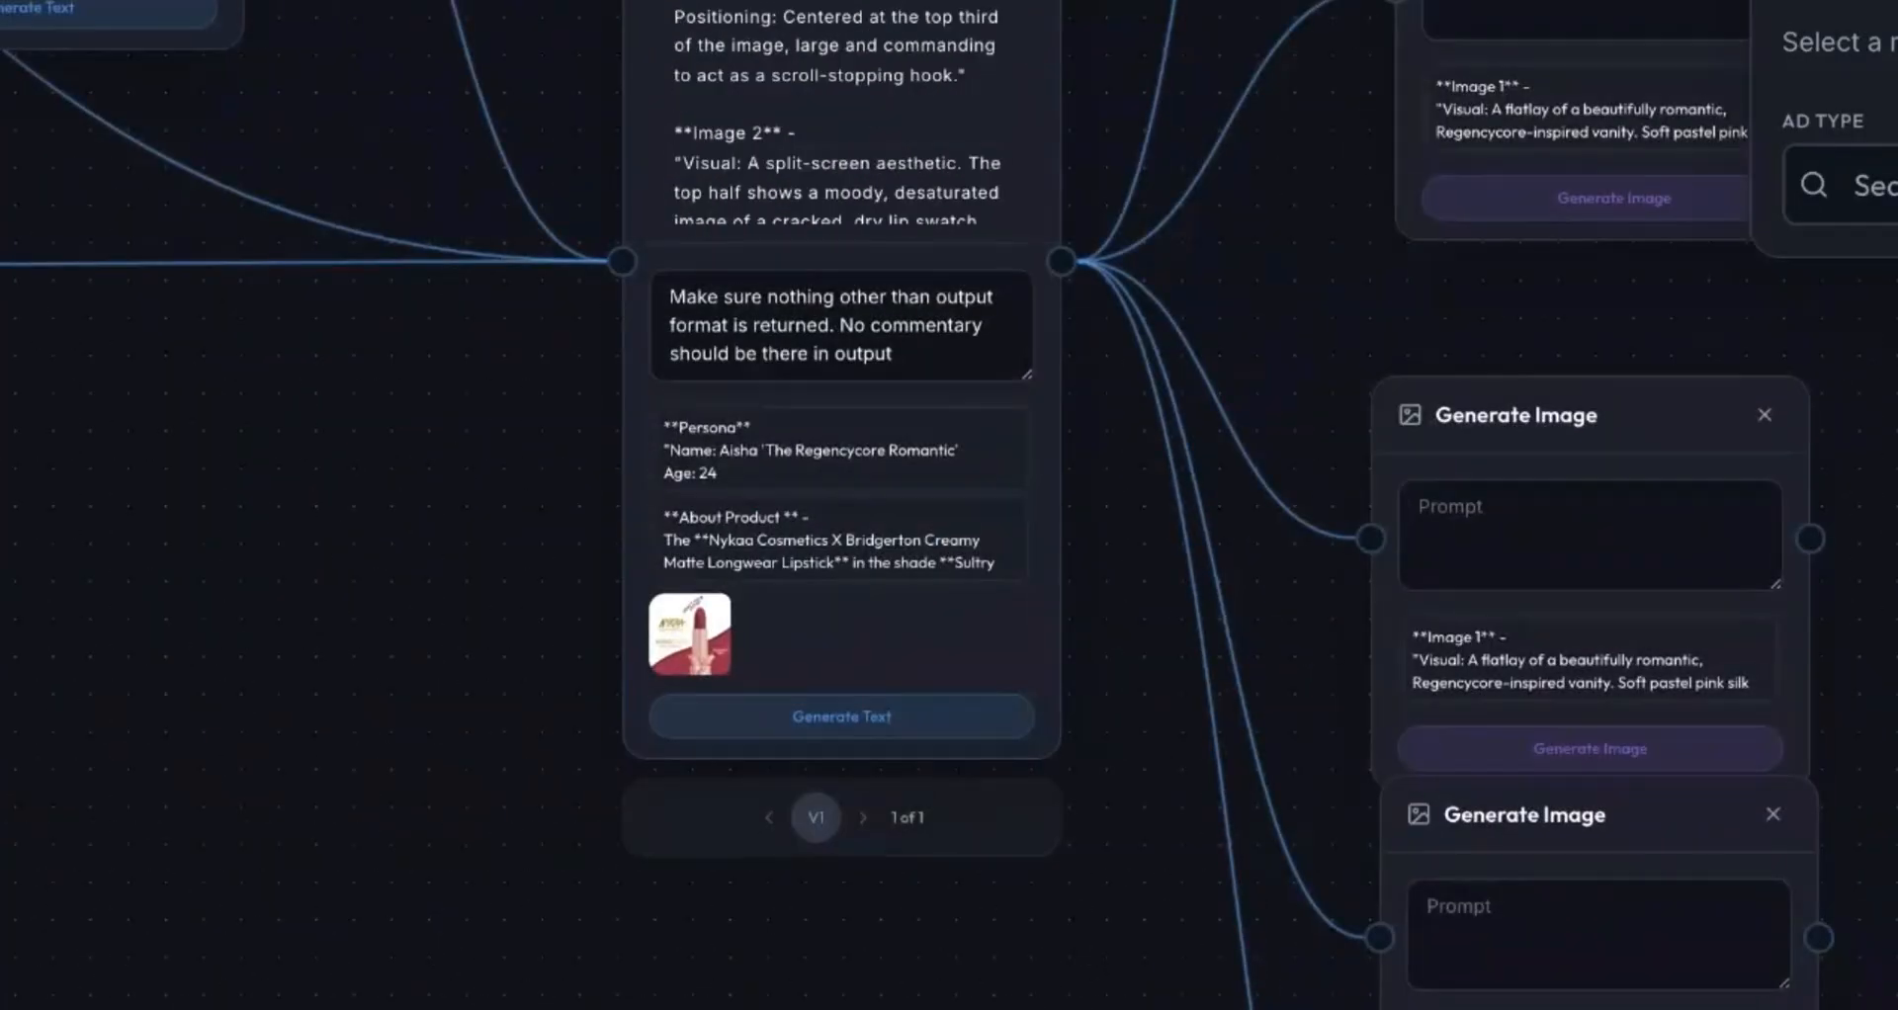
scroll(640, 237, "down", 5)
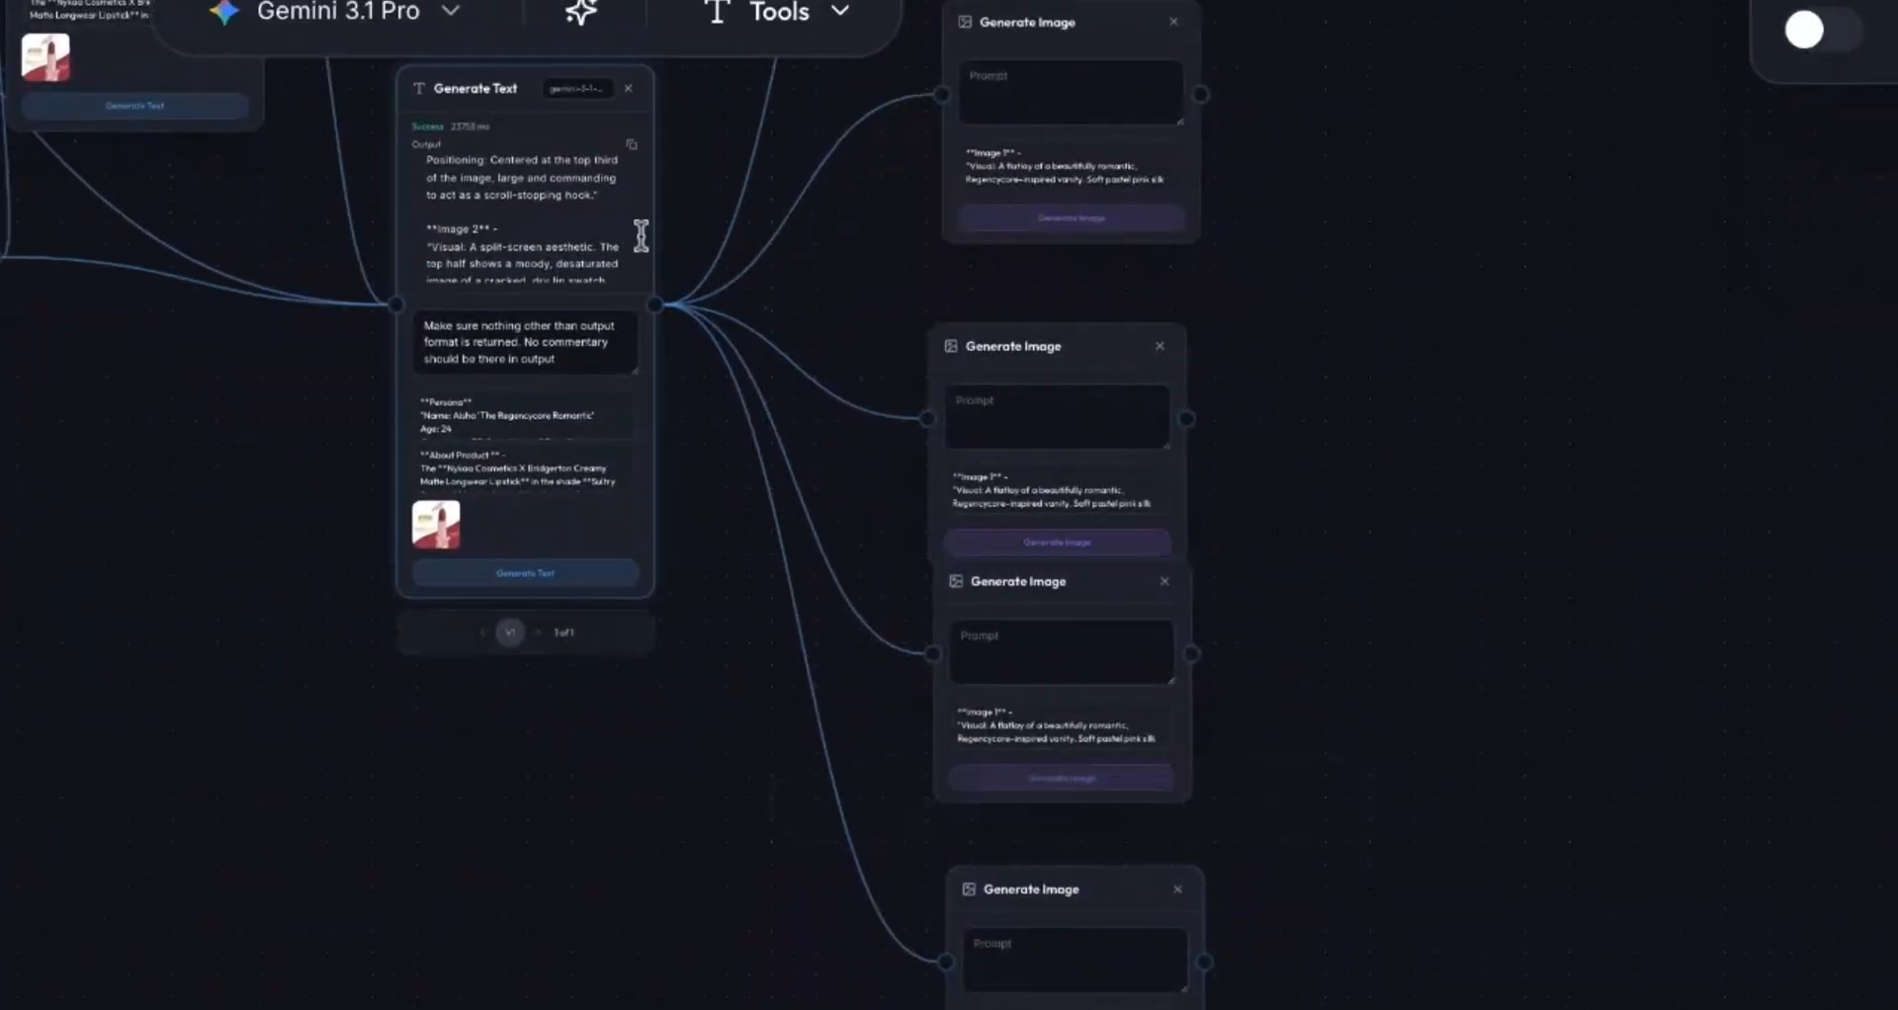
scroll(889, 69, "up", 5)
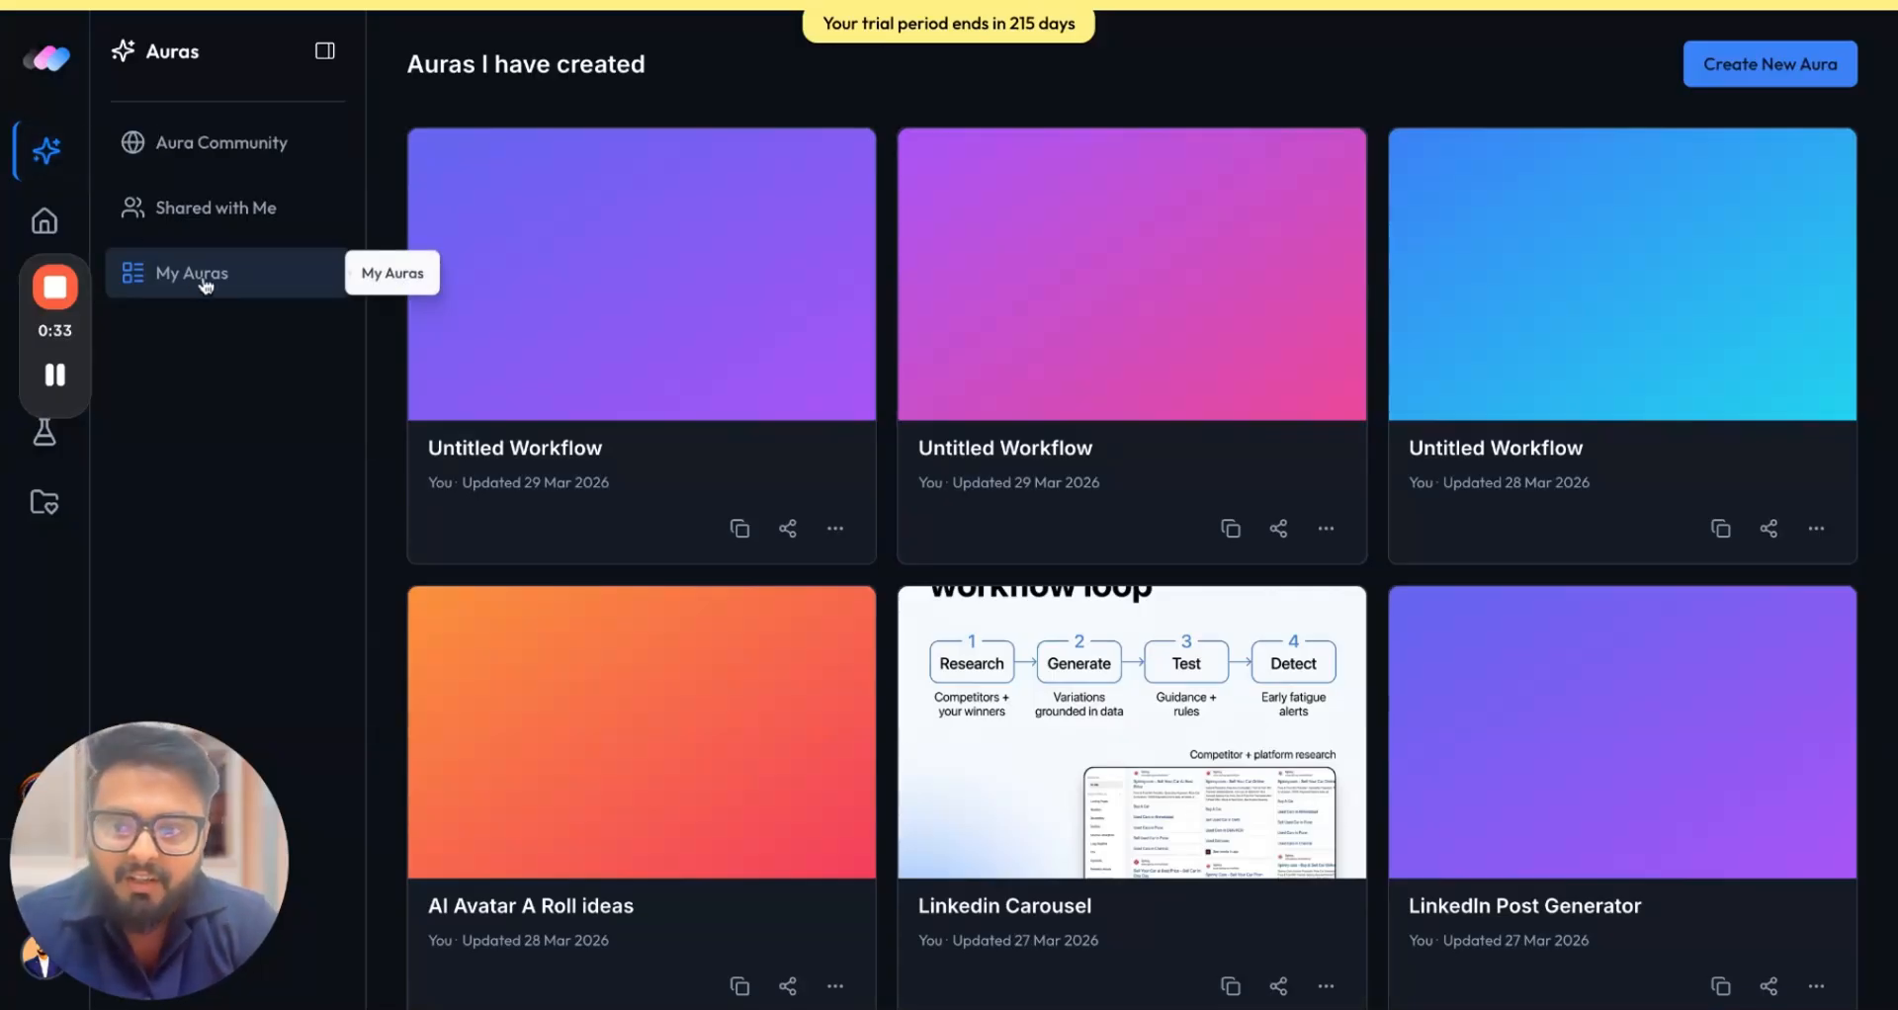
Create a new blank Aura workflow.
left_click(1757, 65)
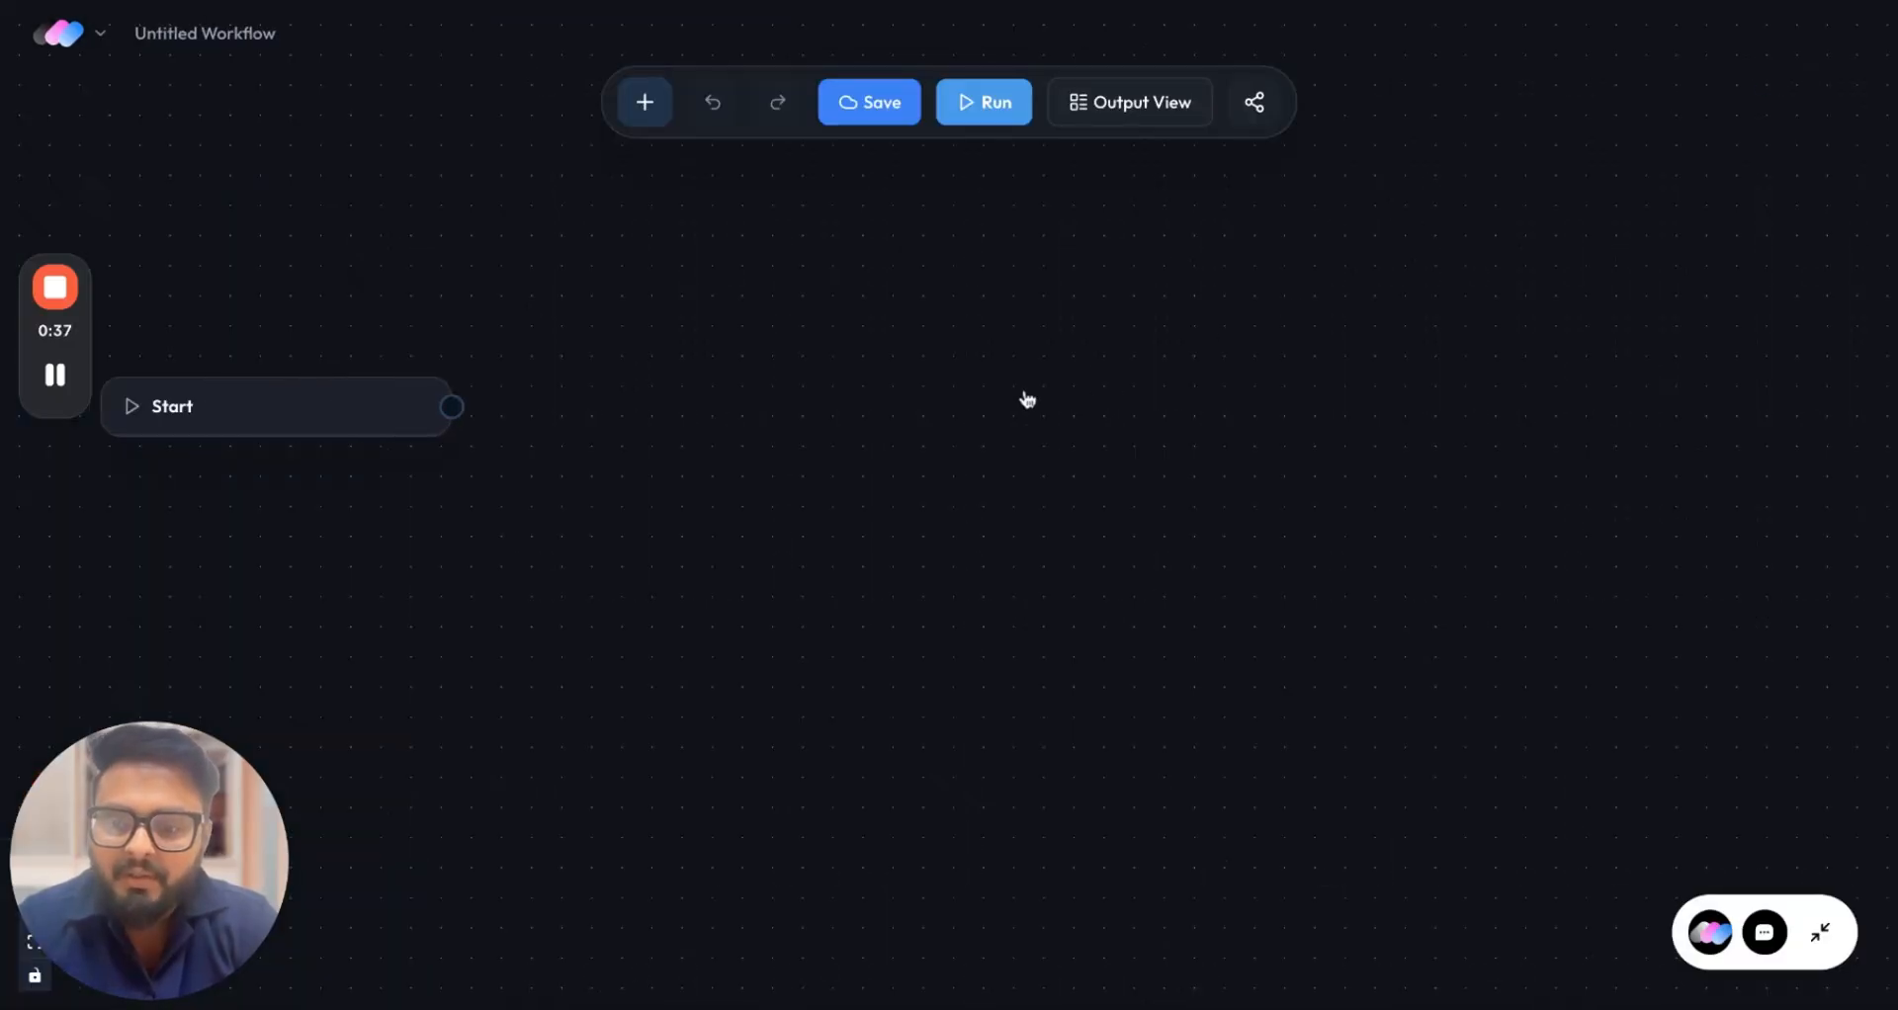
left_click_drag(461, 408, 543, 406)
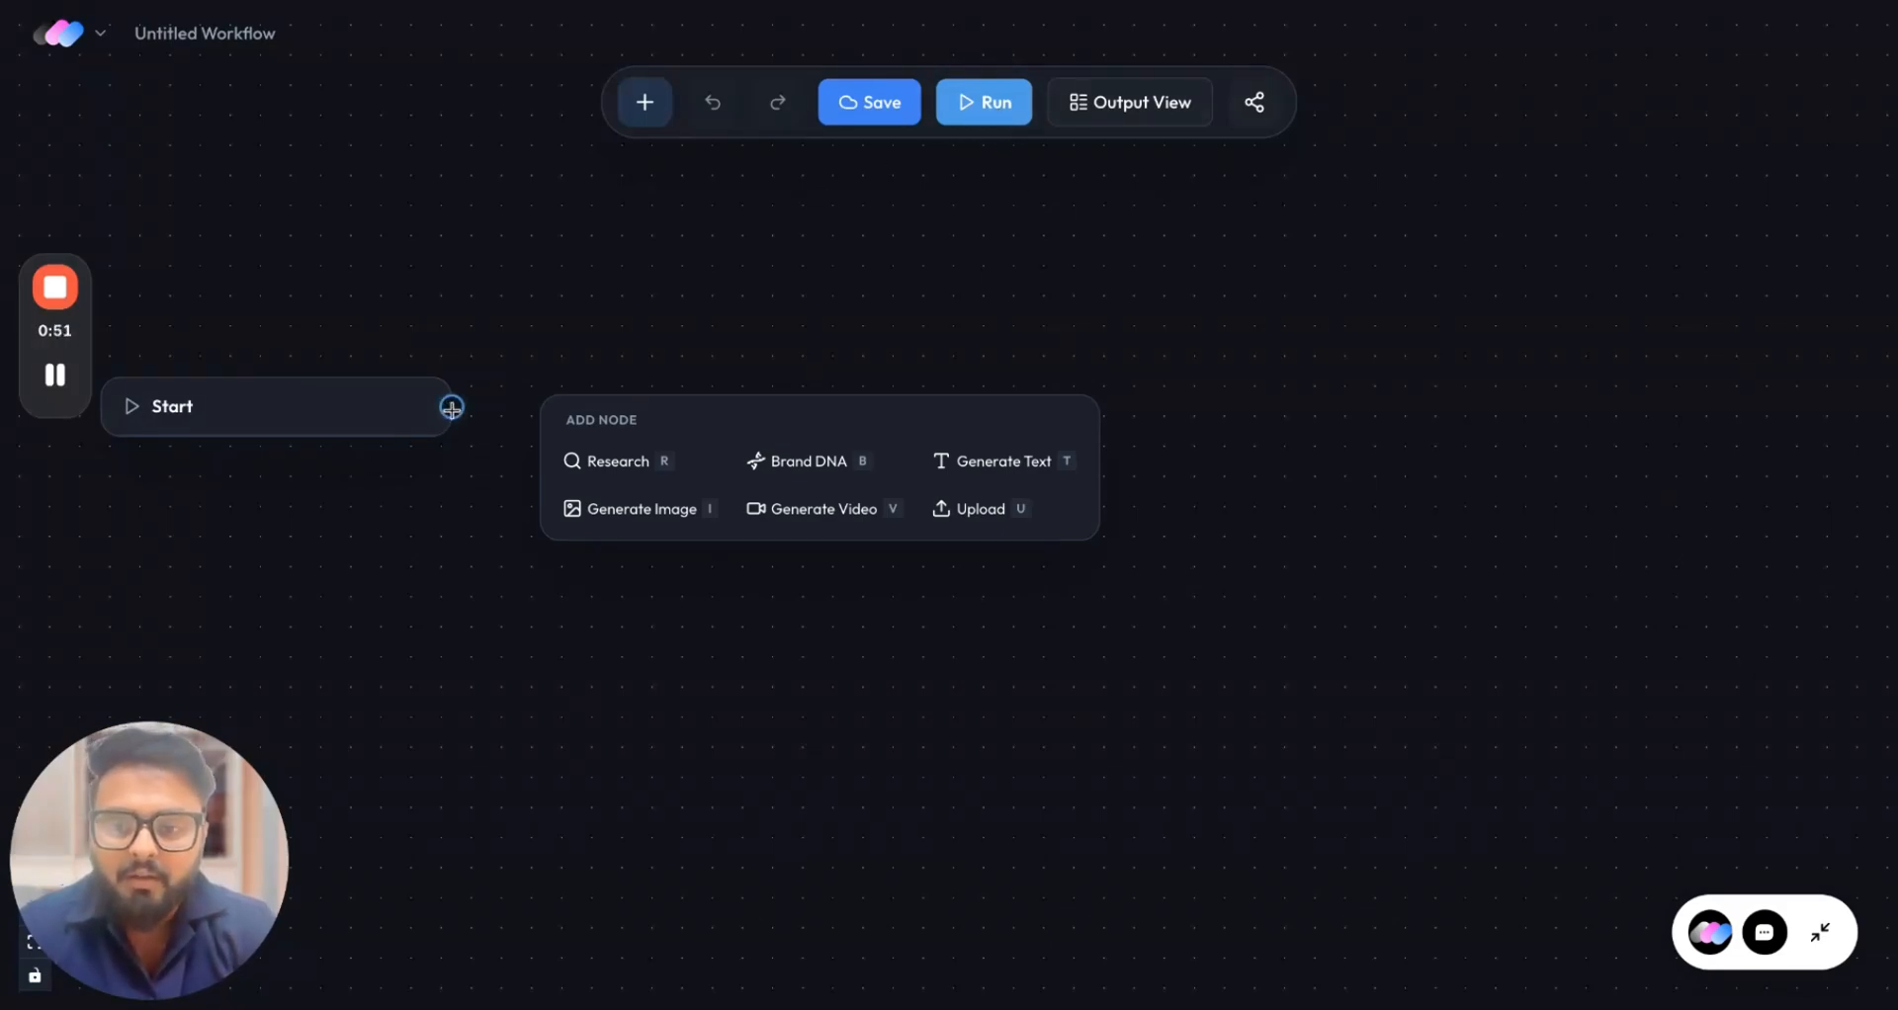
left_click_drag(451, 407, 606, 343)
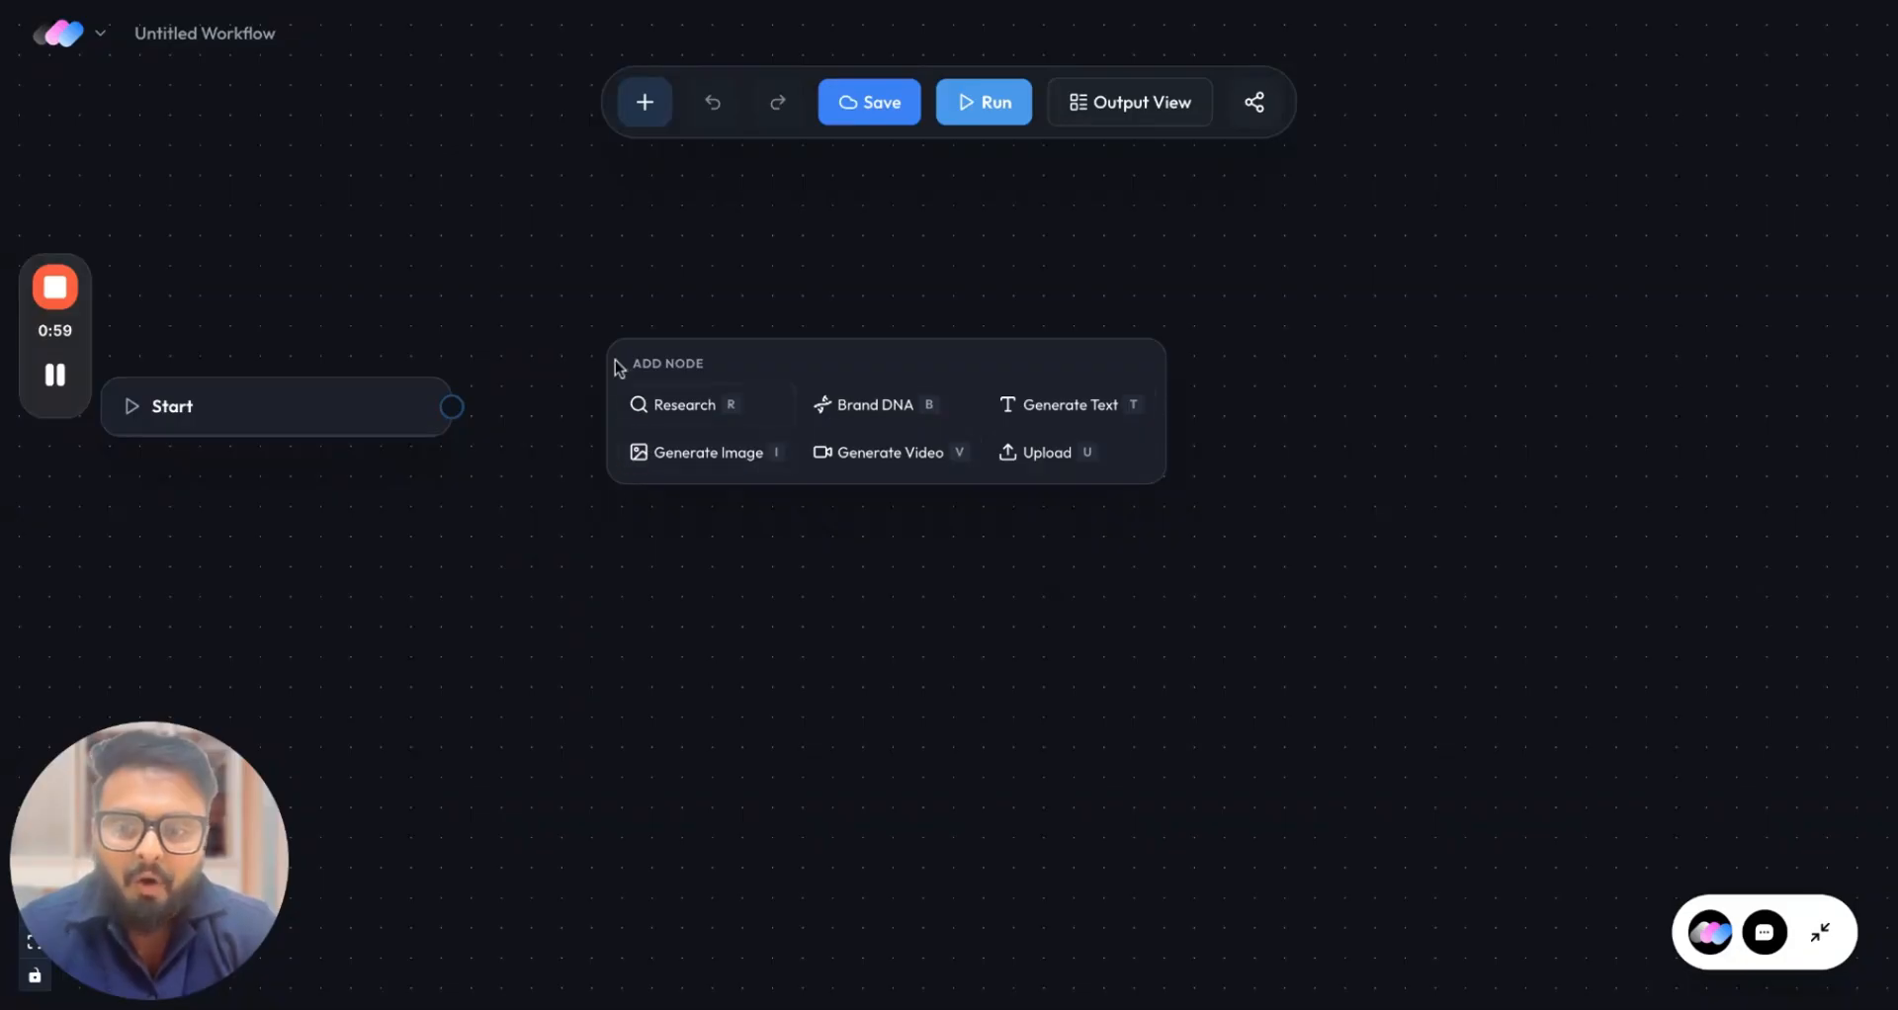
left_click(615, 299)
left_click(646, 104)
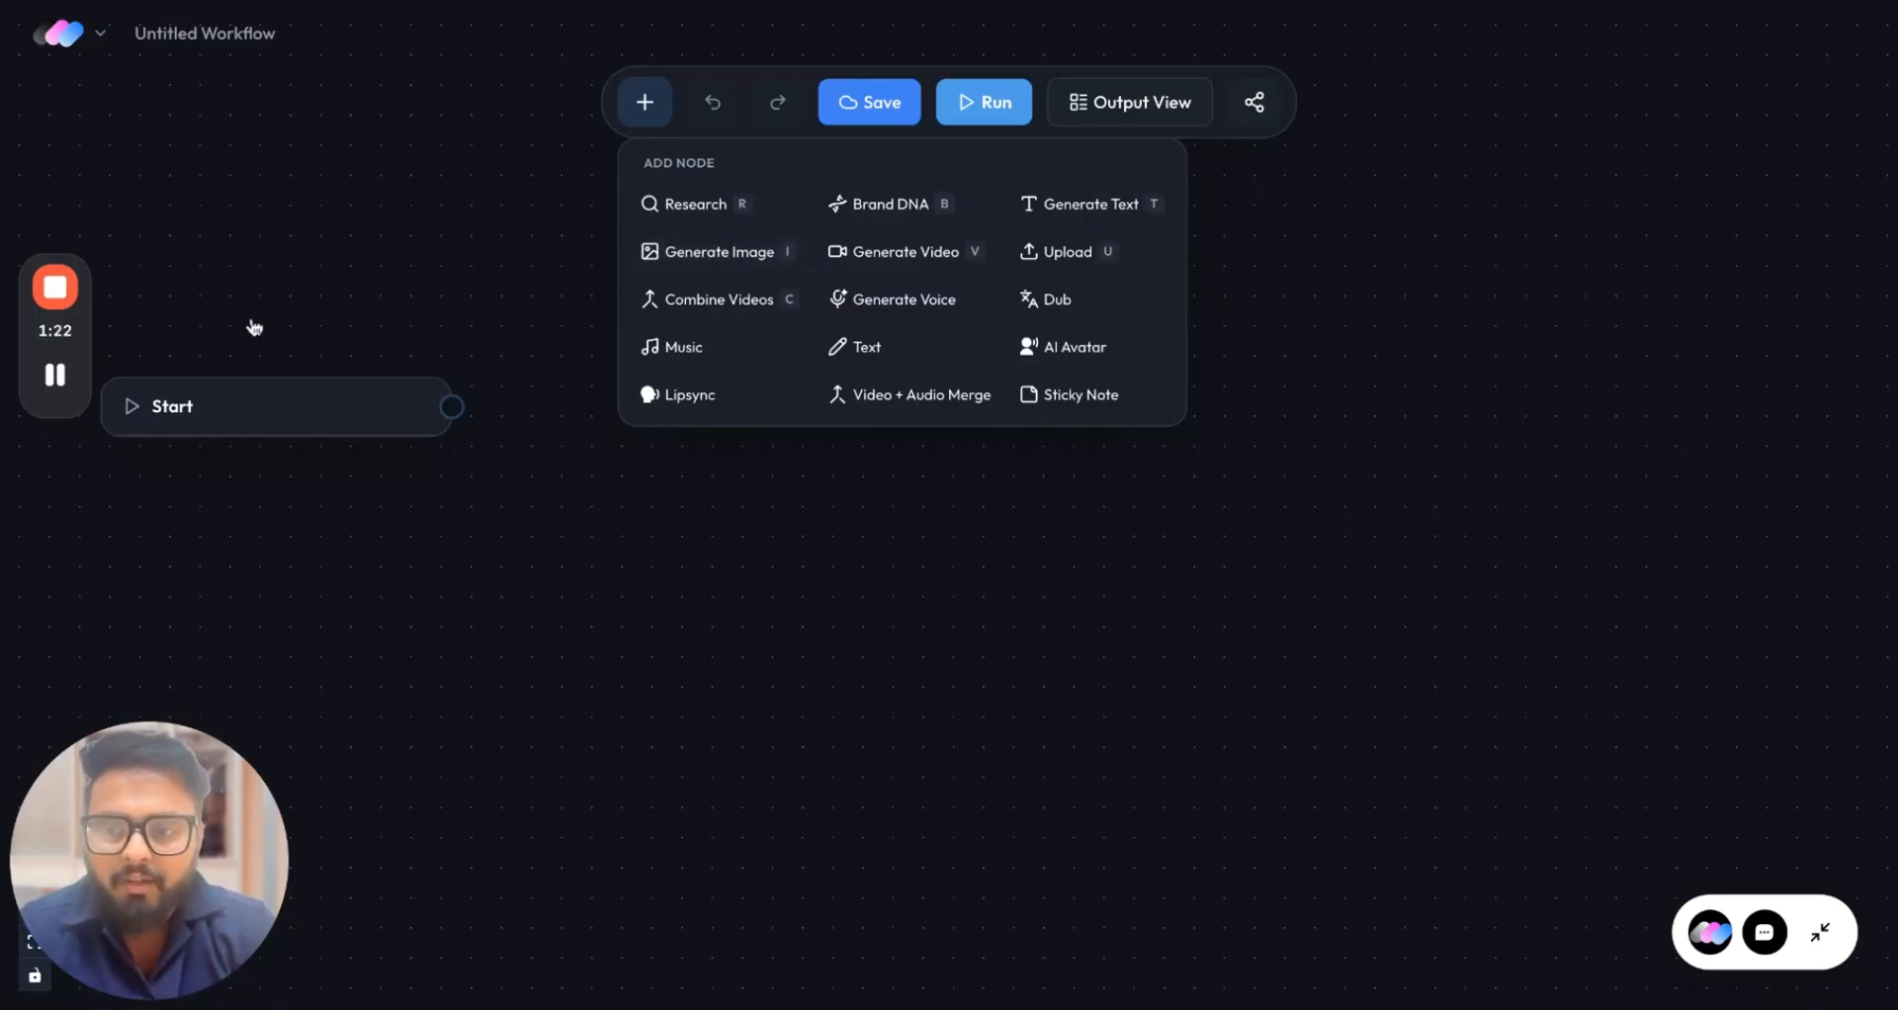
left_click(374, 270)
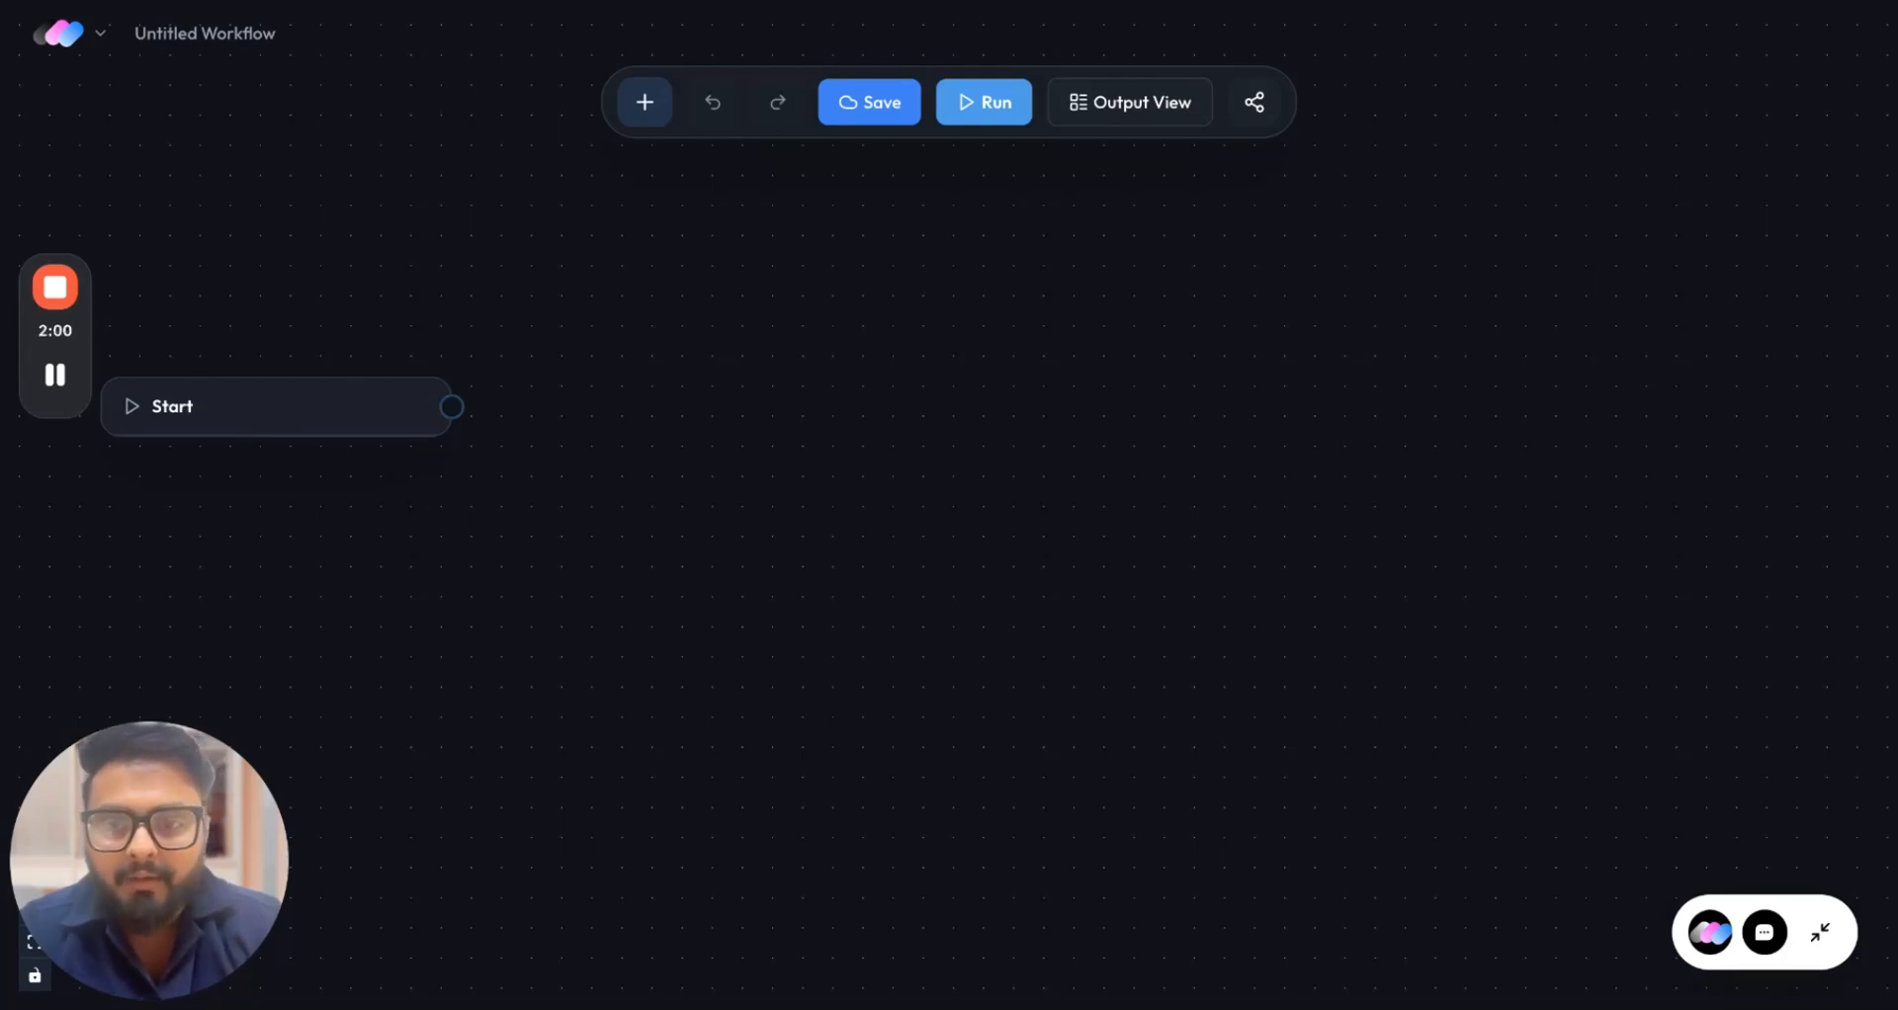
Add an Upload node beside the Start node and upload the Nykaa Cosmetics x Bridgerton lipstick image into it.
left_click(647, 105)
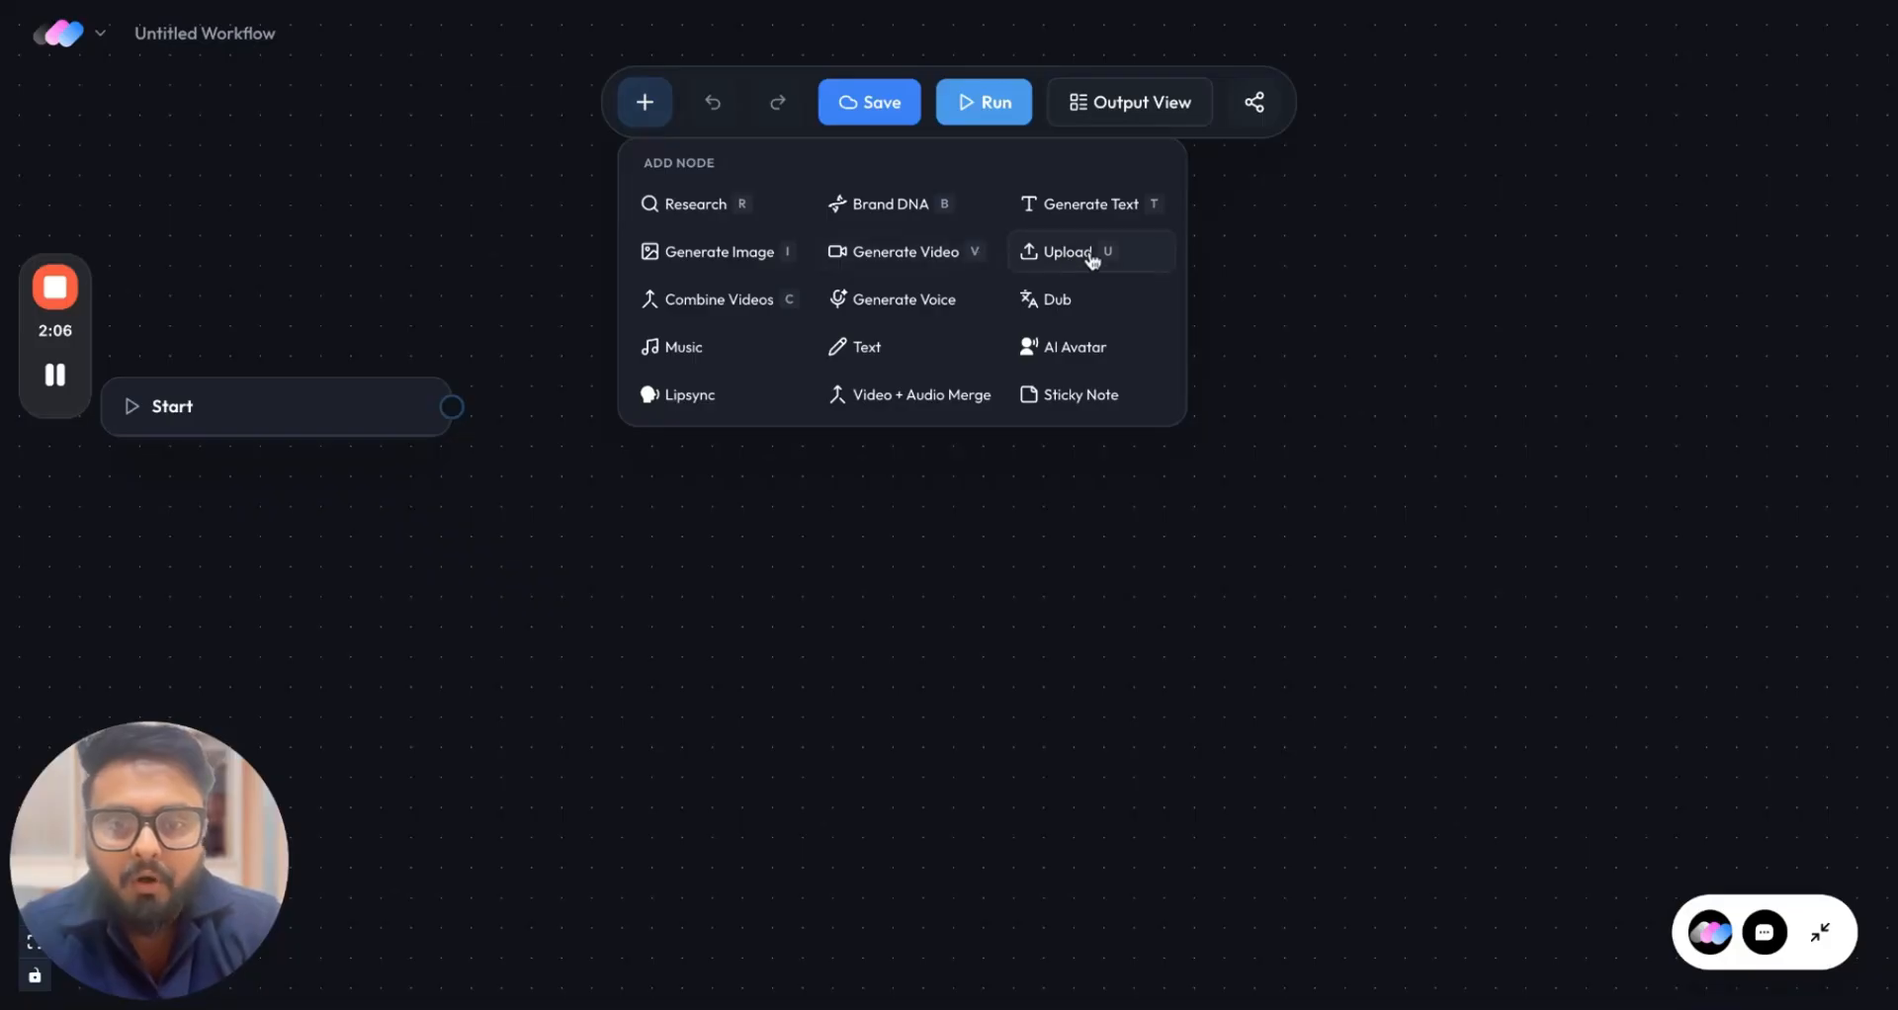
left_click(852, 522)
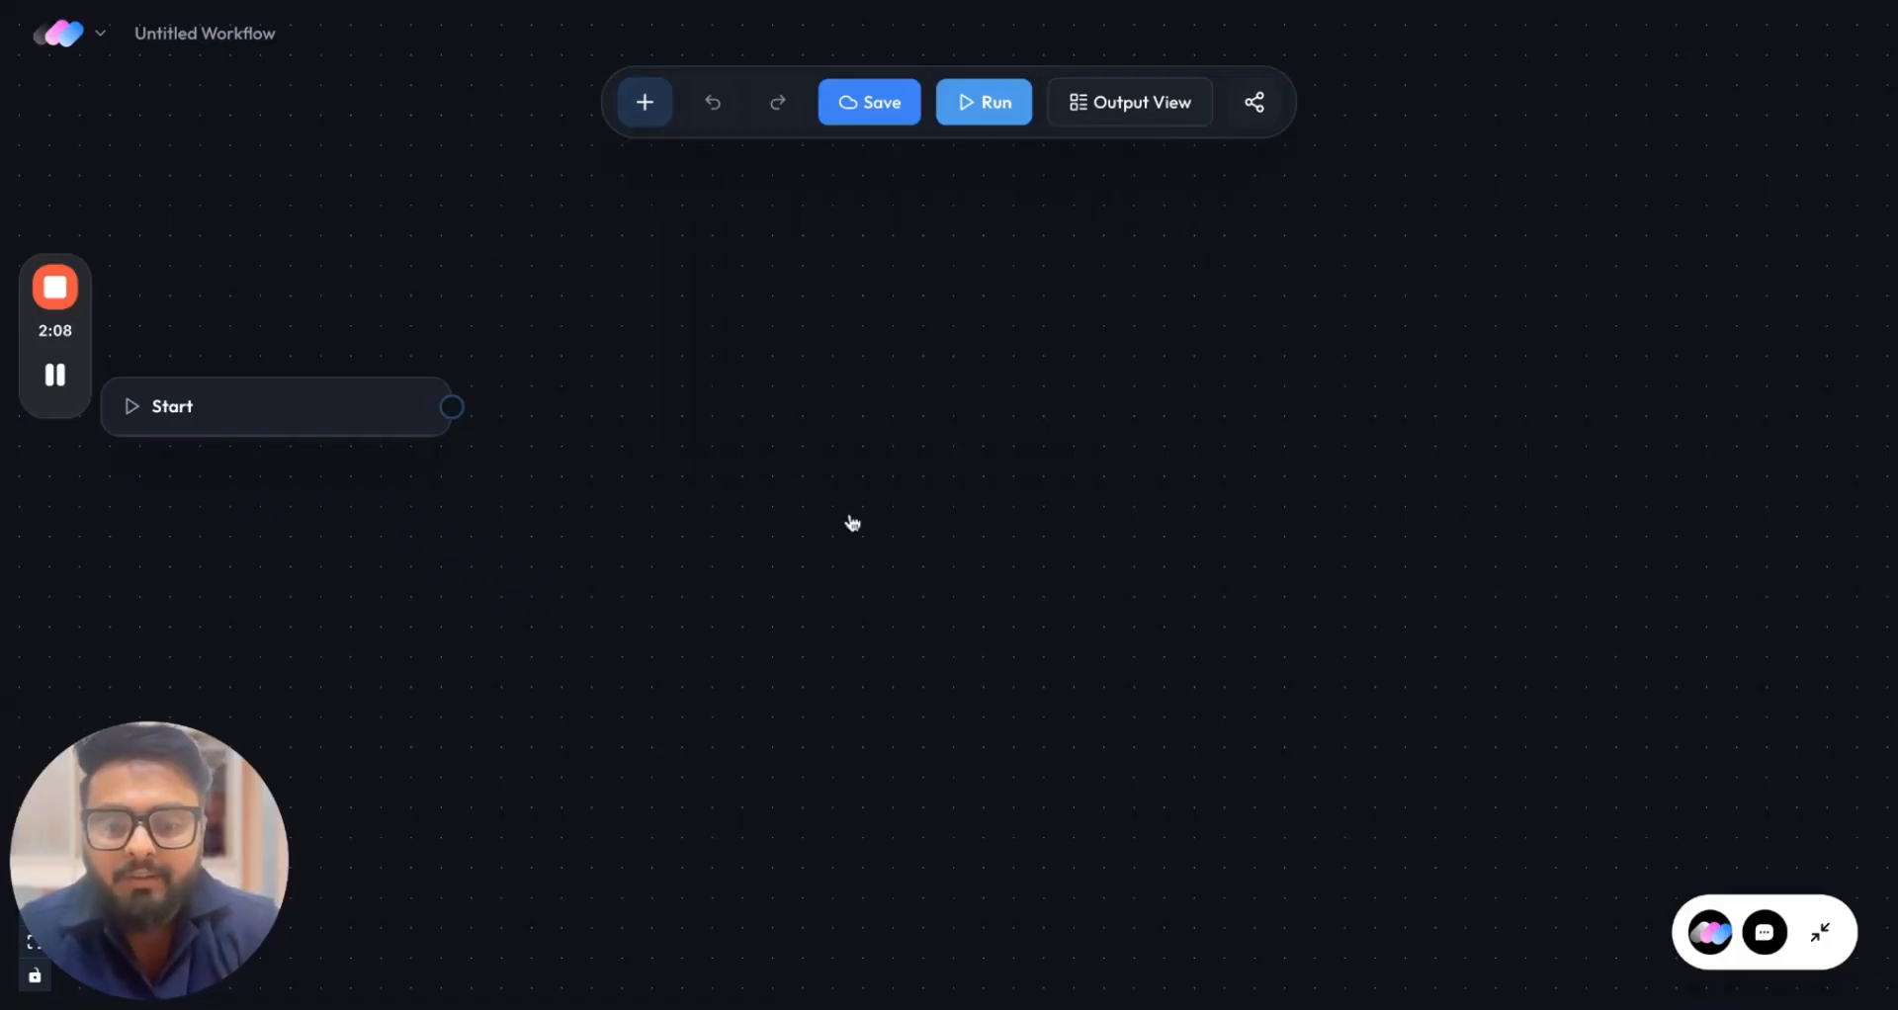
left_click_drag(991, 478, 779, 280)
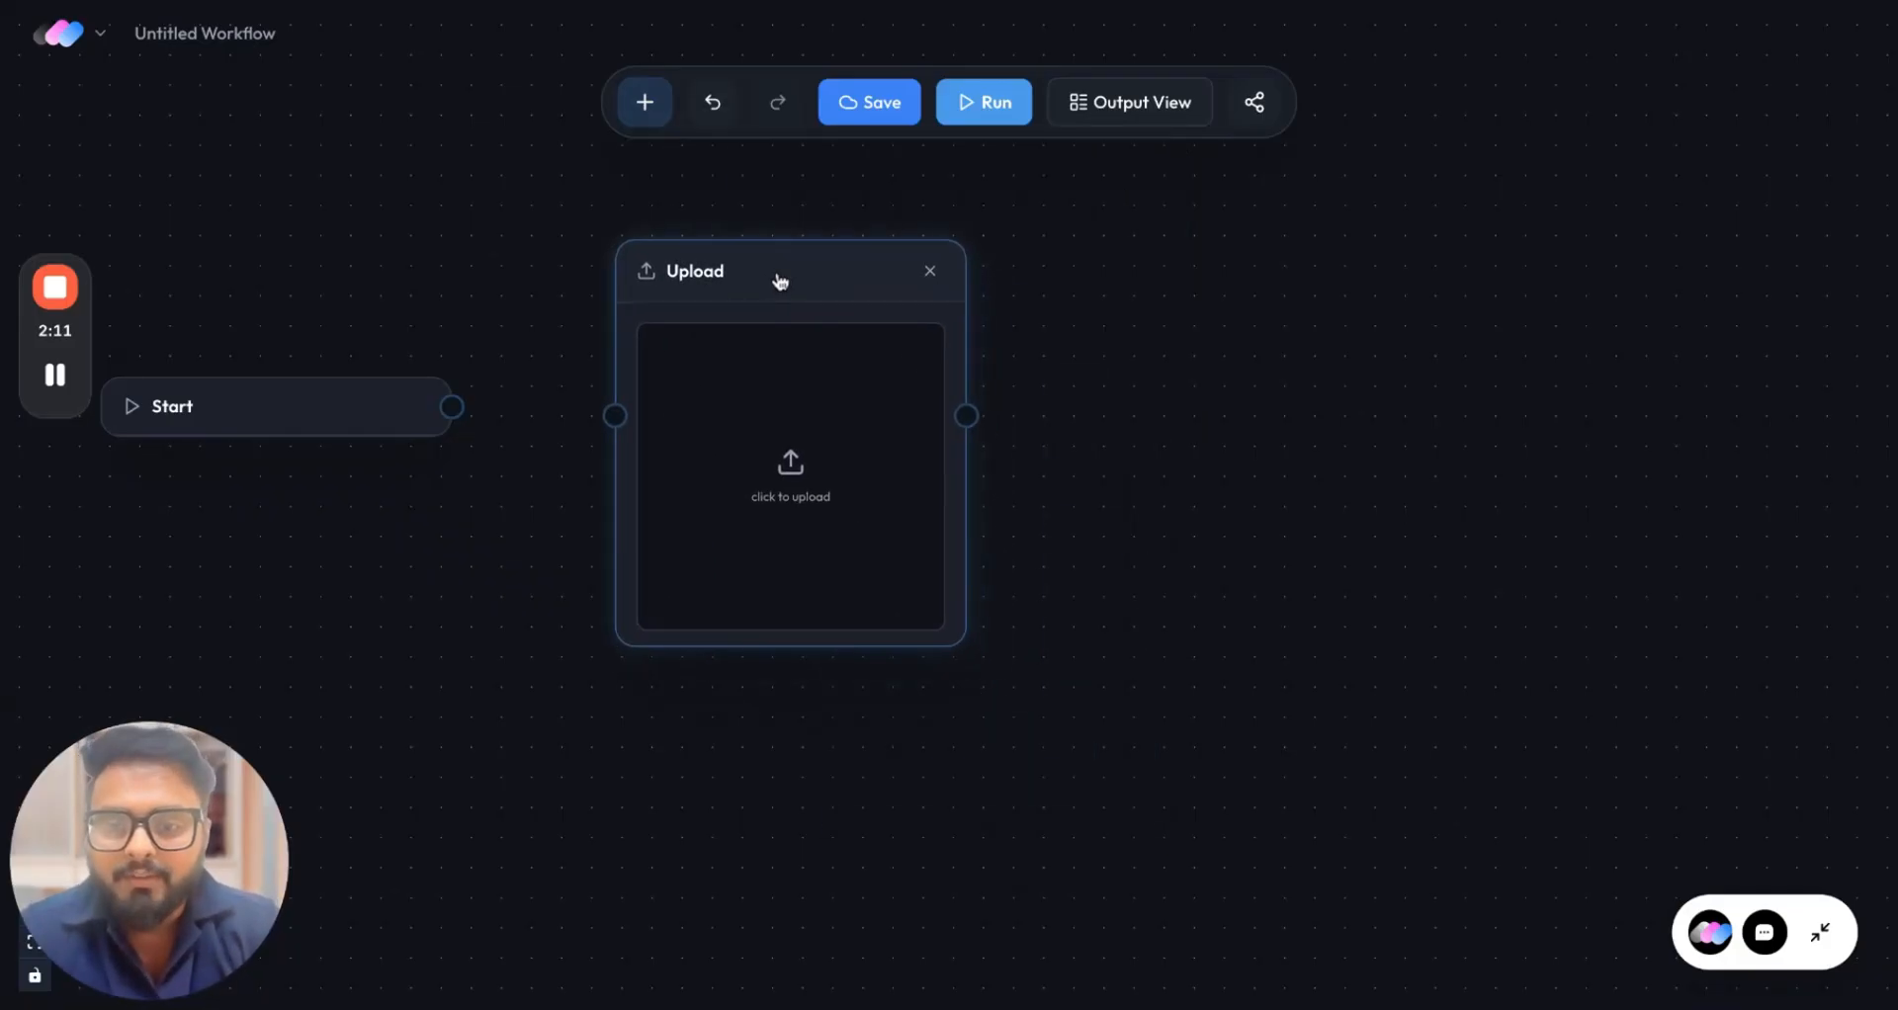
left_click(790, 471)
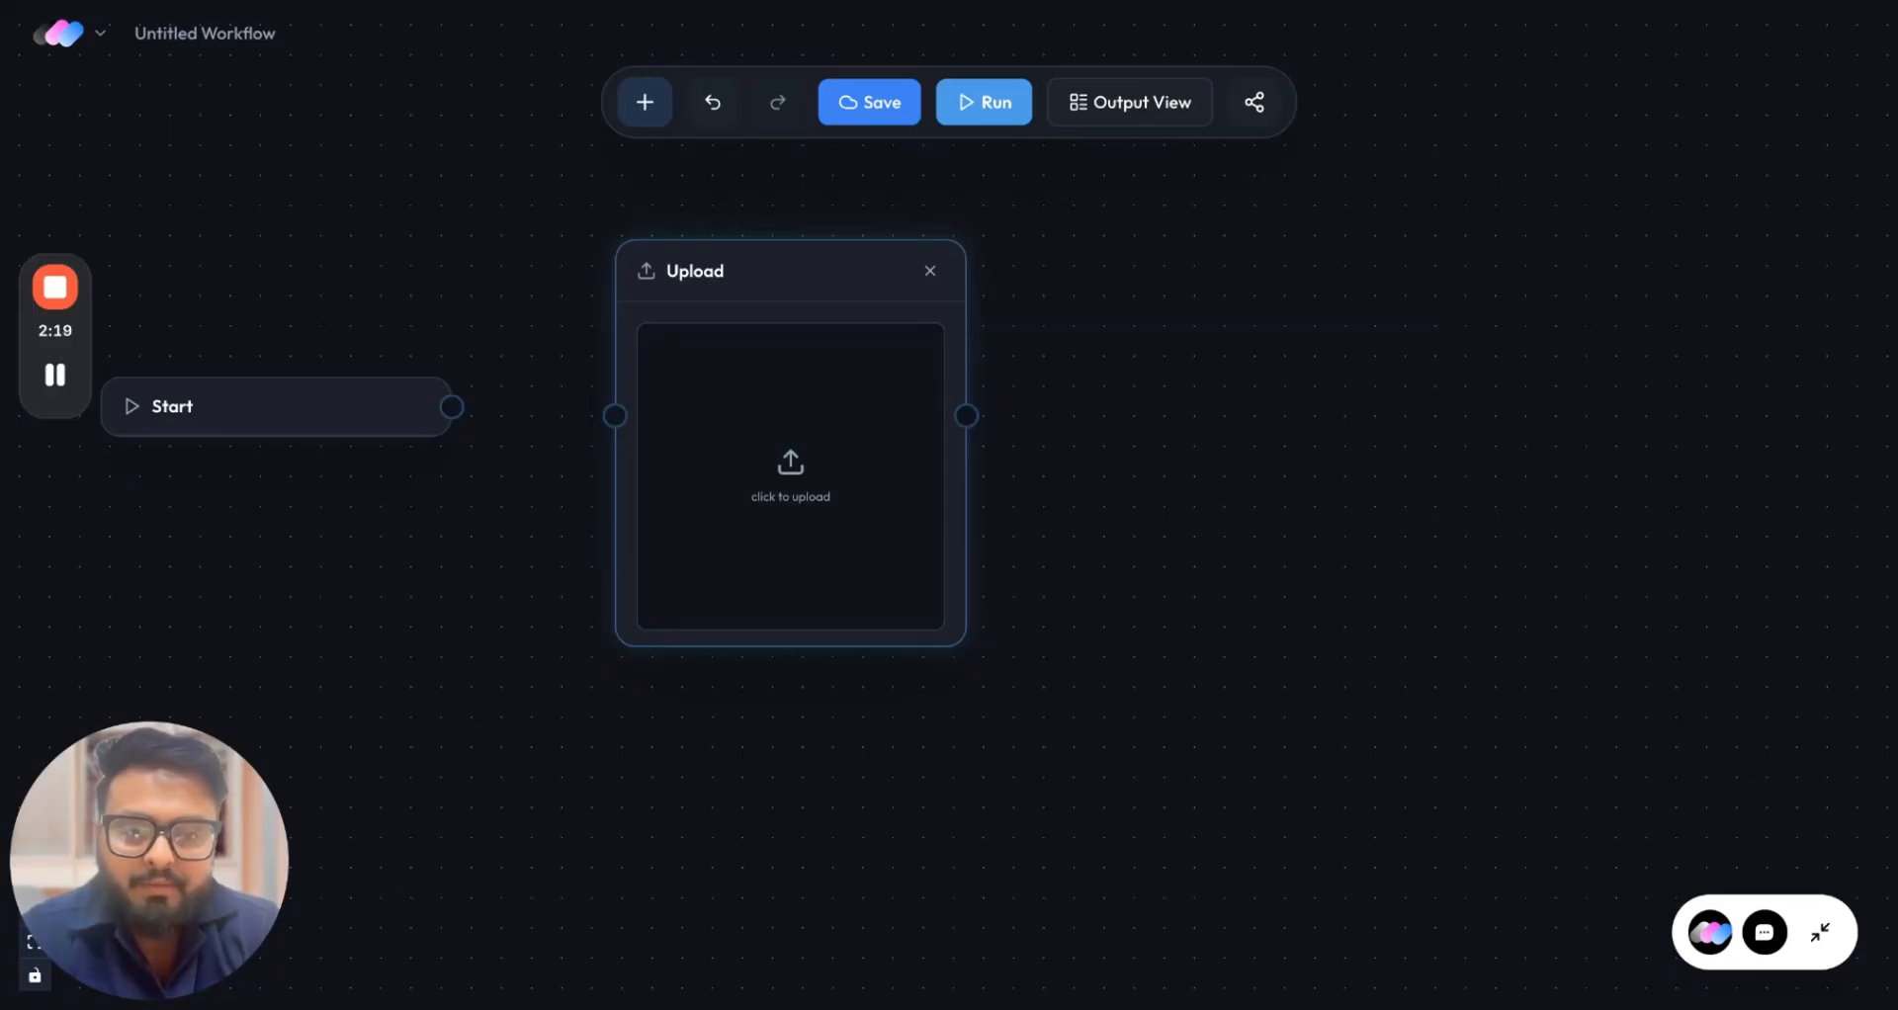
left_click(1500, 823)
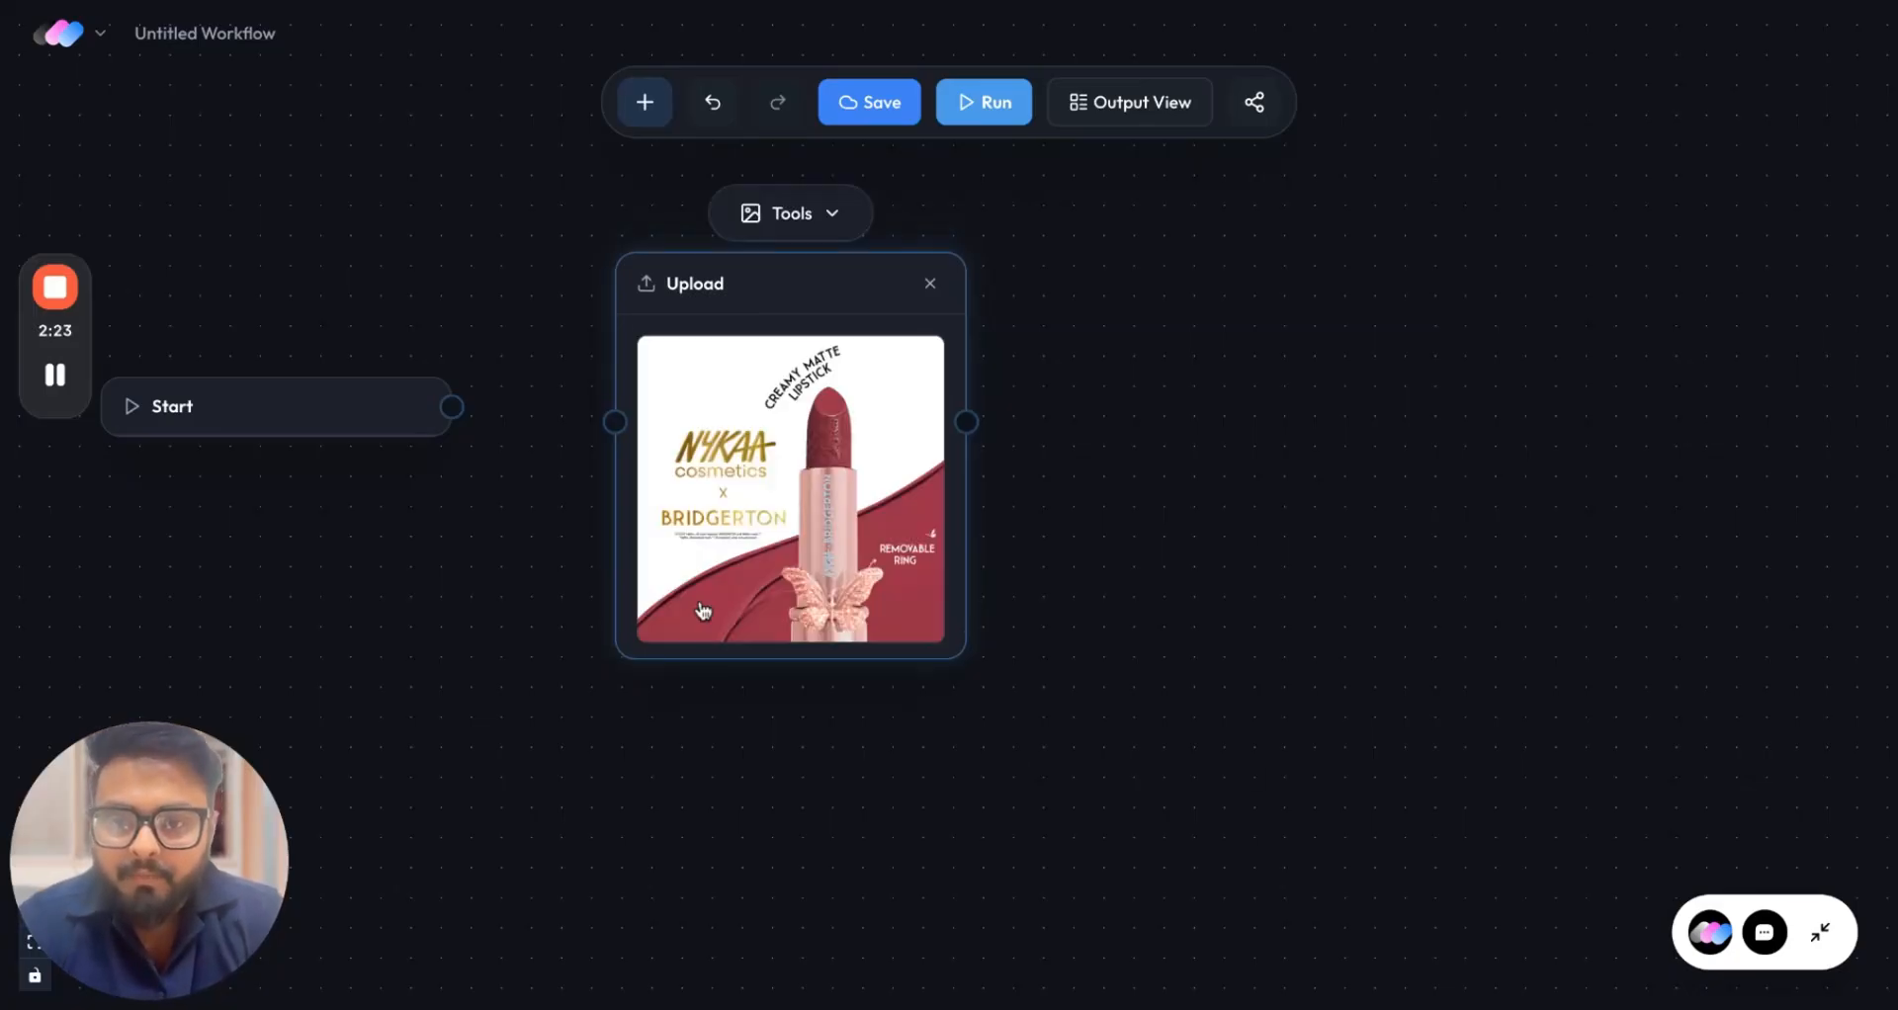
Rearrange the canvas so the Upload node sits higher up and the Start node lies lower, to its left.
scroll(703, 610, "down", 3)
left_click_drag(729, 403, 704, 238)
left_click_drag(495, 480, 488, 526)
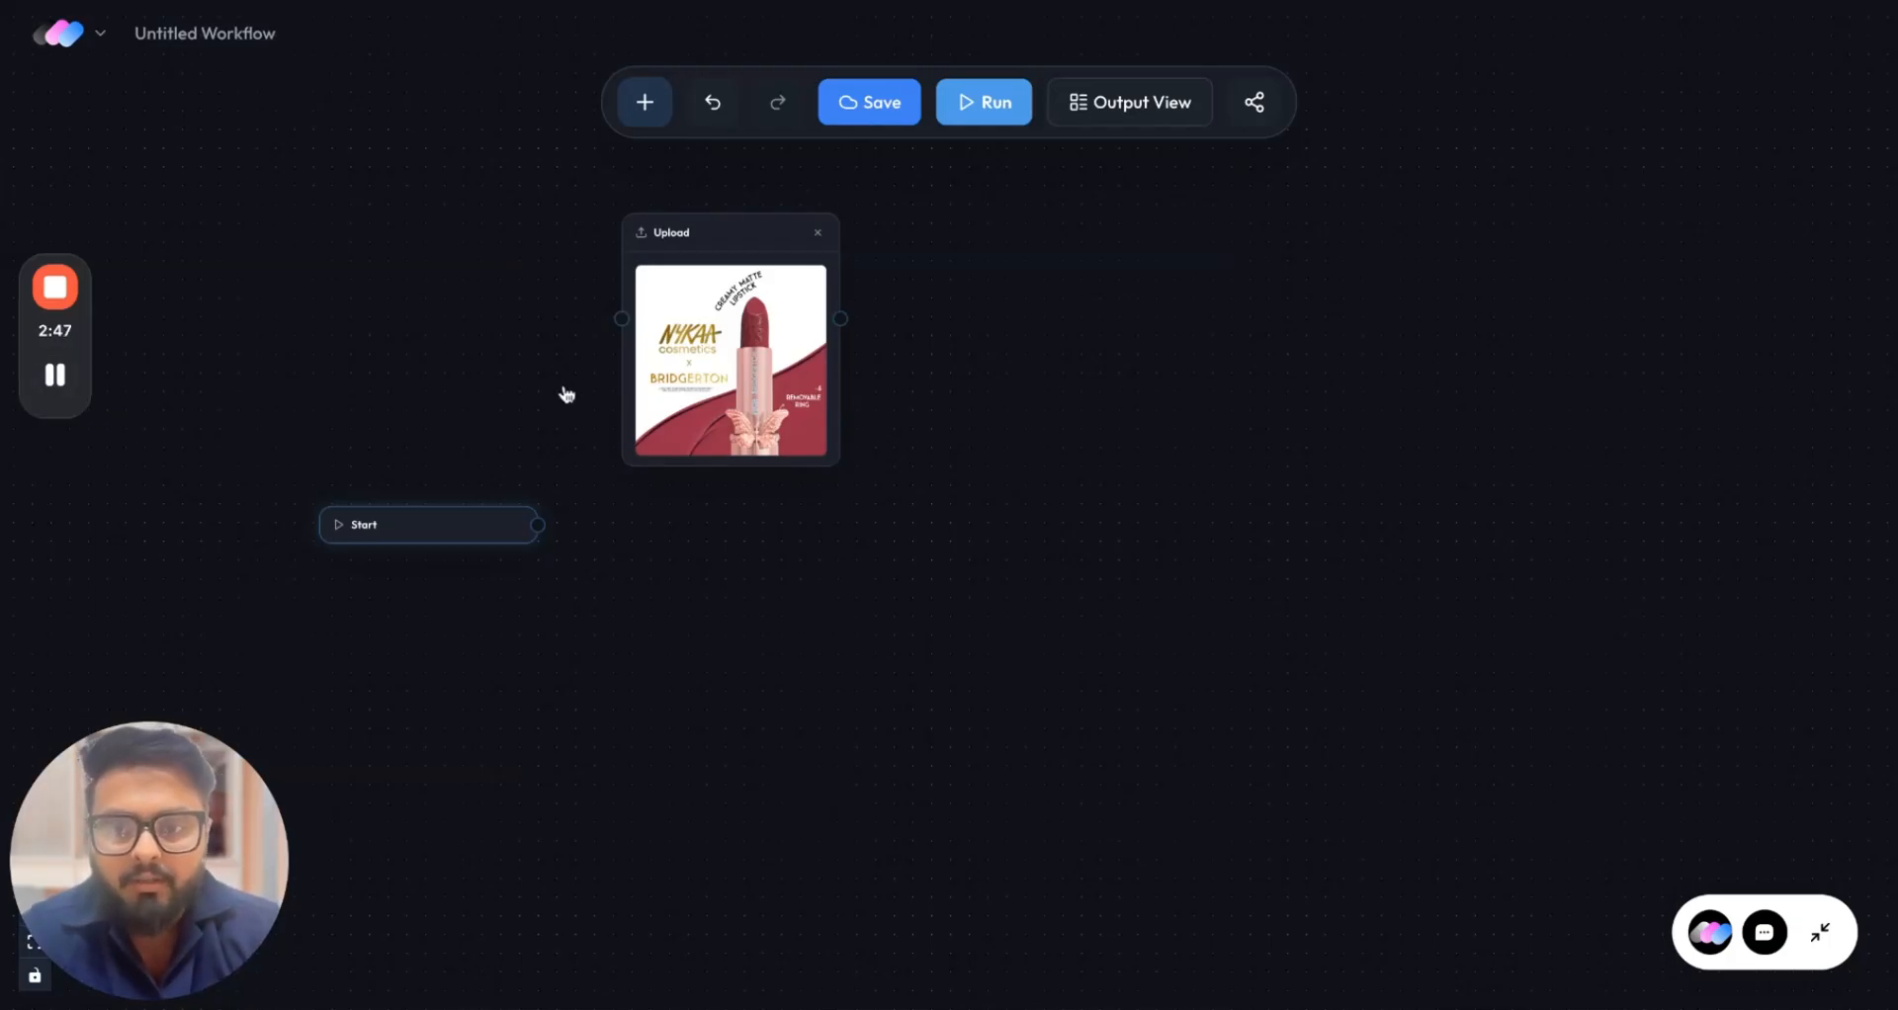
left_click(657, 117)
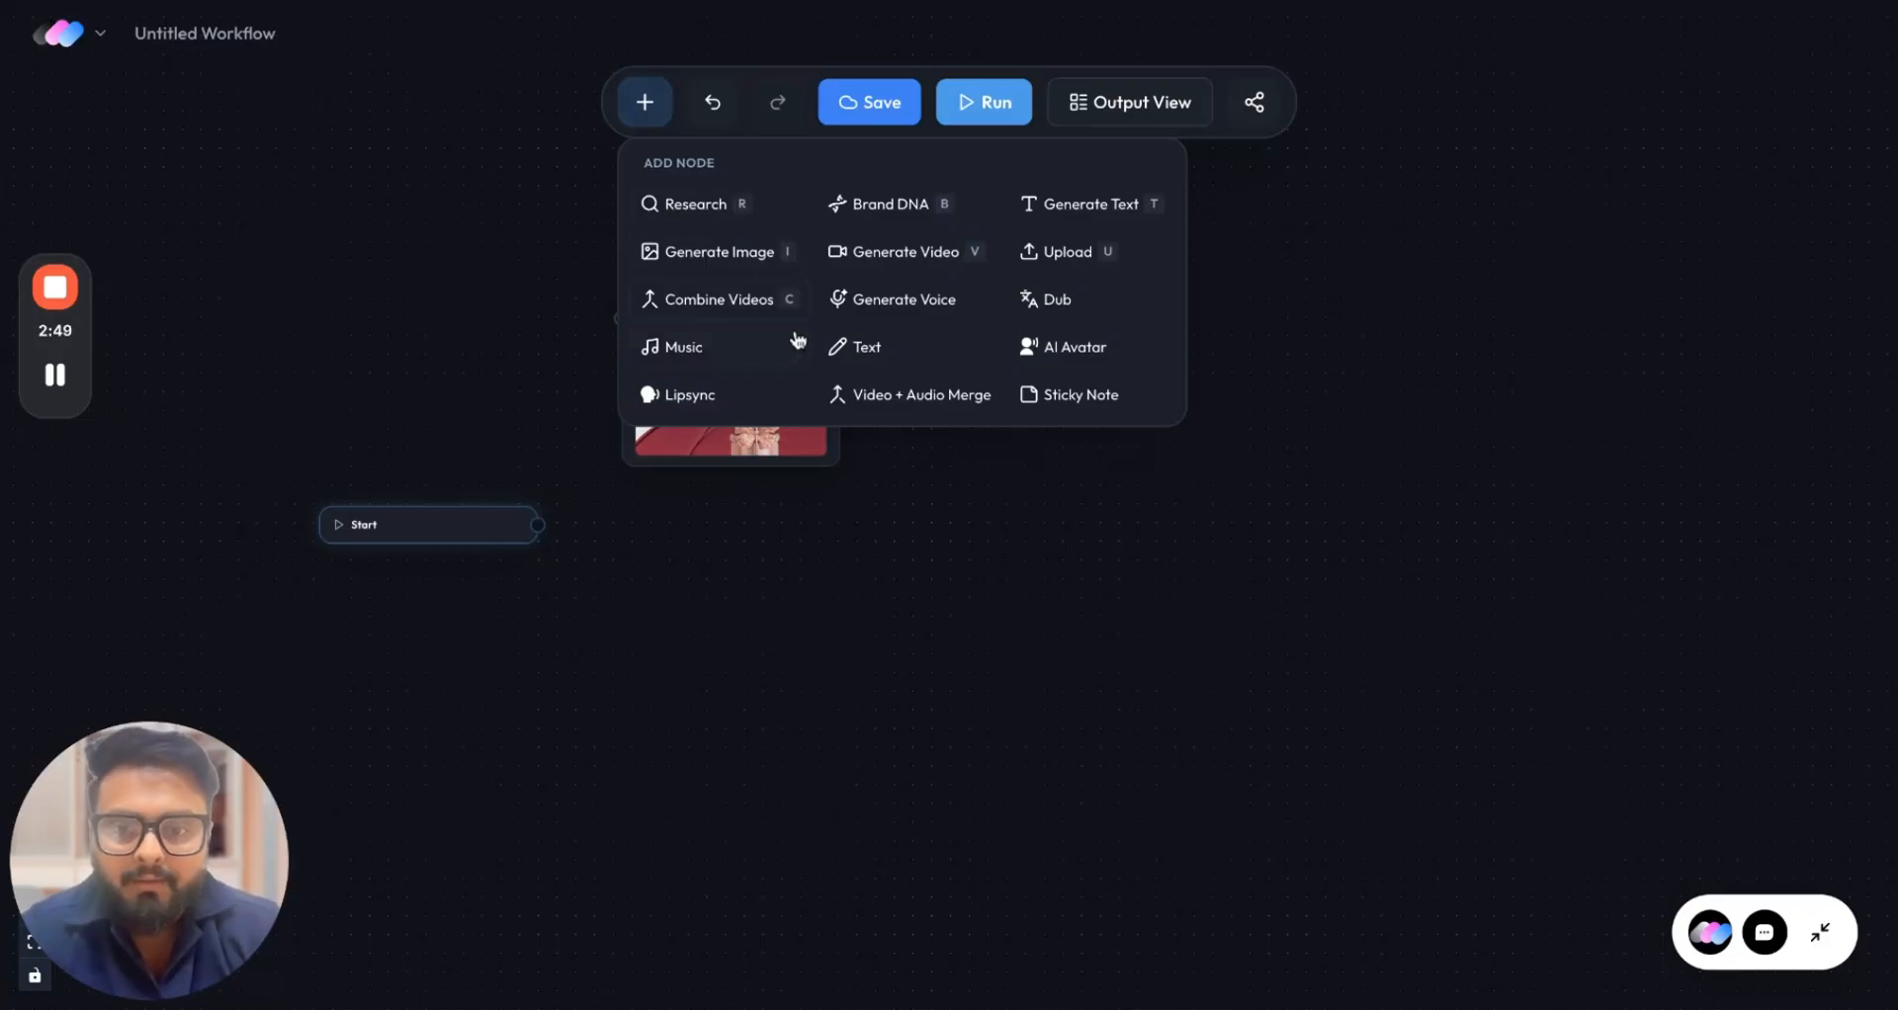
left_click(848, 348)
left_click_drag(889, 452, 697, 584)
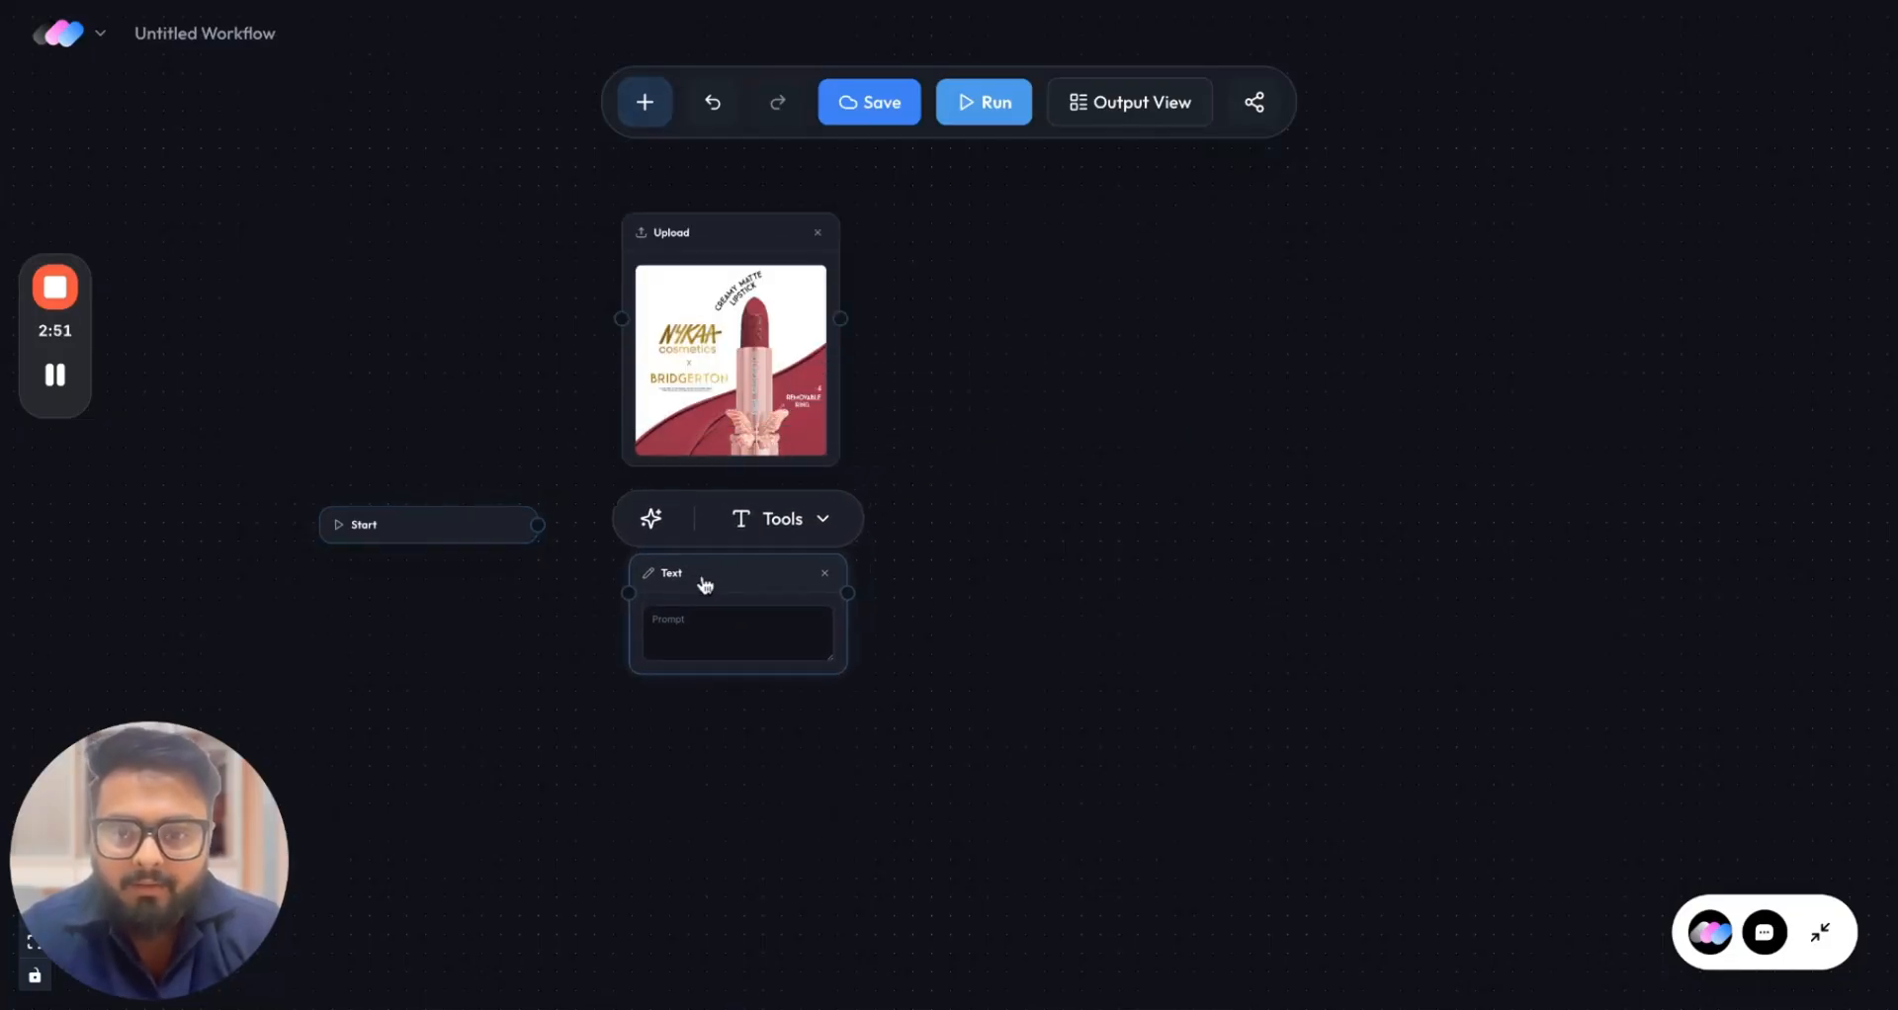
left_click(687, 627)
type("https://www.nykaa.com/nykaa-cosmetics-x-bridgerton-creamy-matte-lipstick-sultry-scandal/p/25147853")
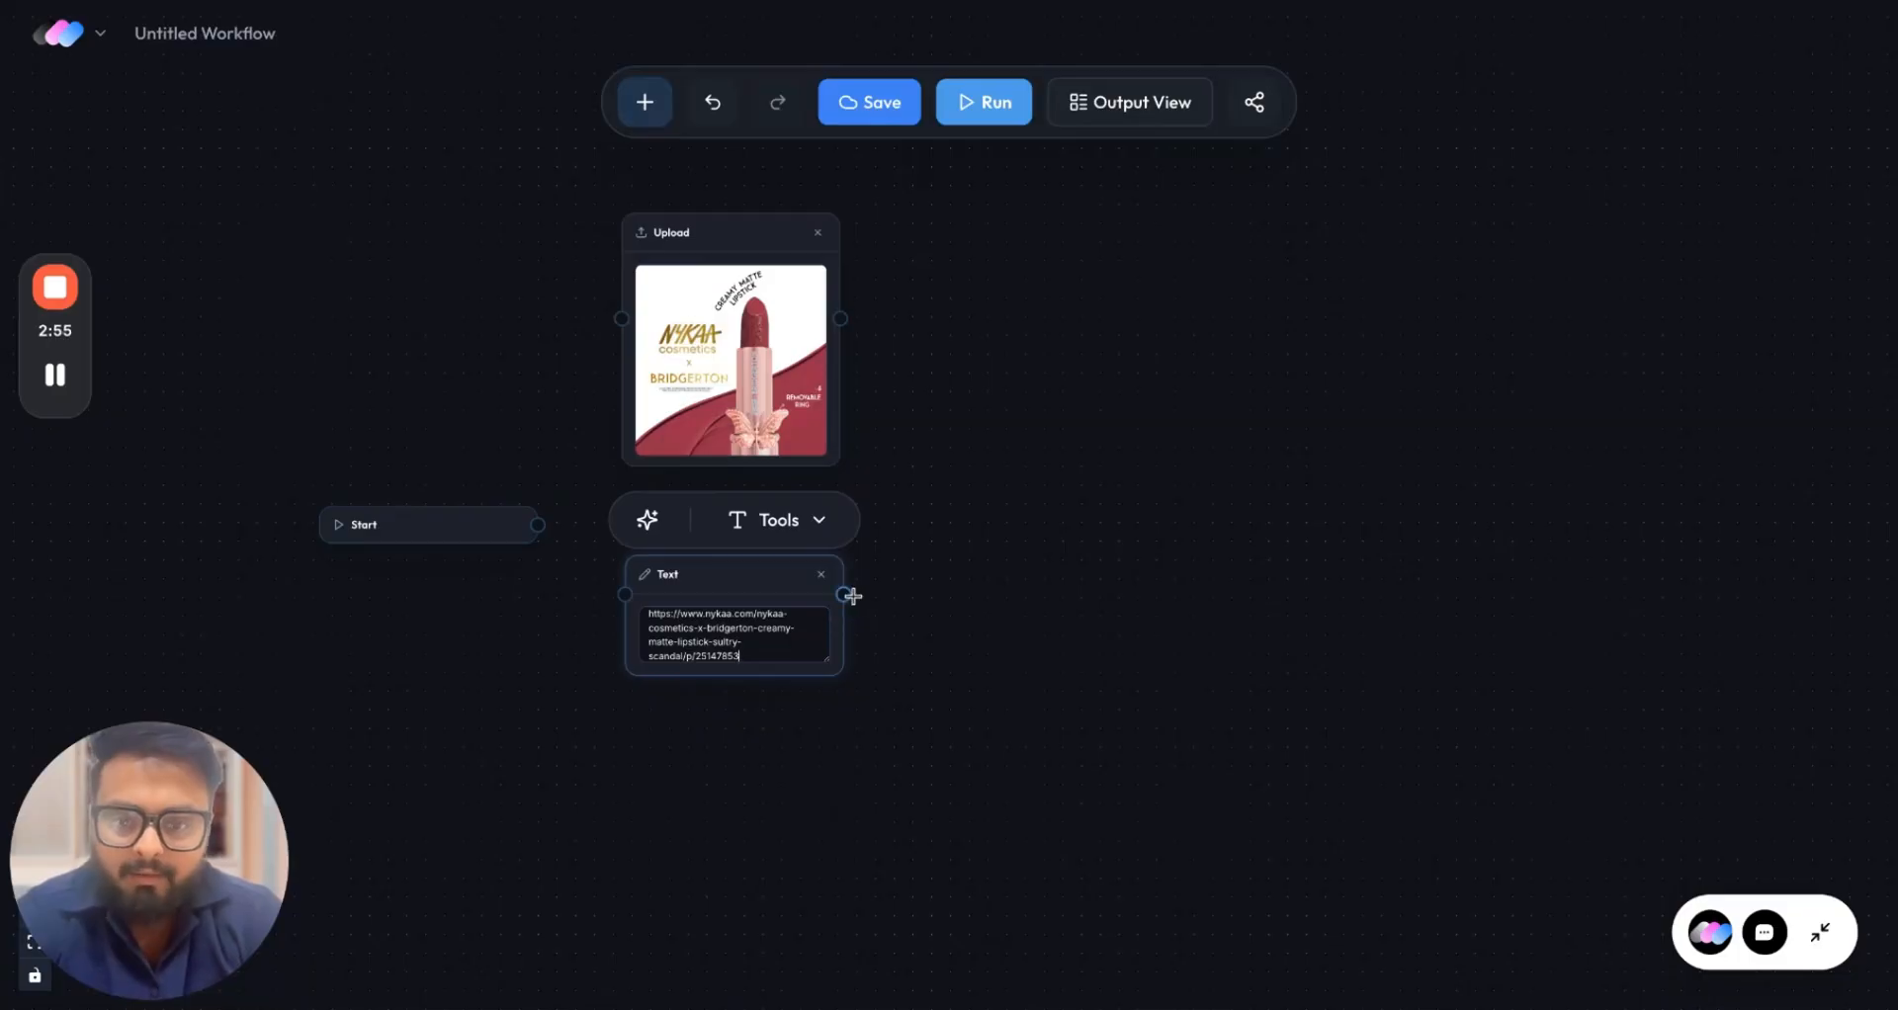
Add a Generate Text node connected to the URL's Text node, set its model to Gemini 3.1 Pro and enable web search.
left_click_drag(844, 596, 988, 489)
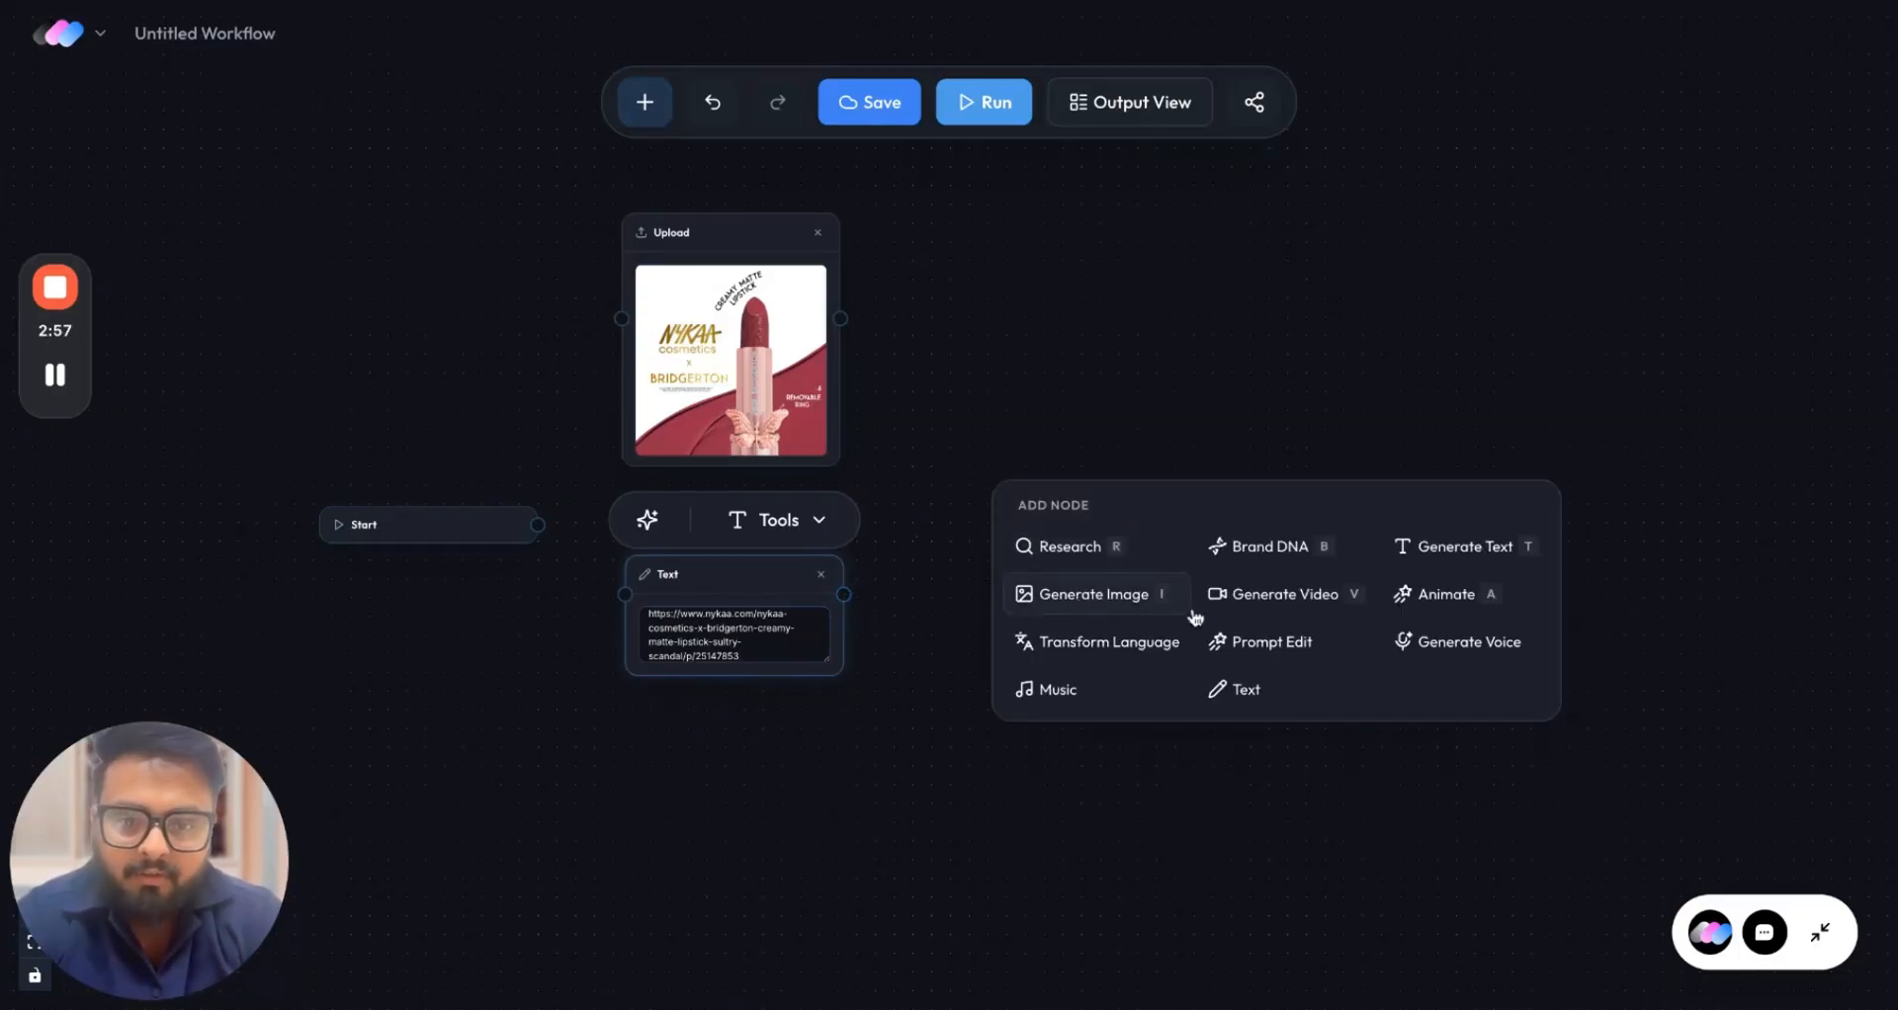
left_click(1438, 559)
left_click(1008, 502)
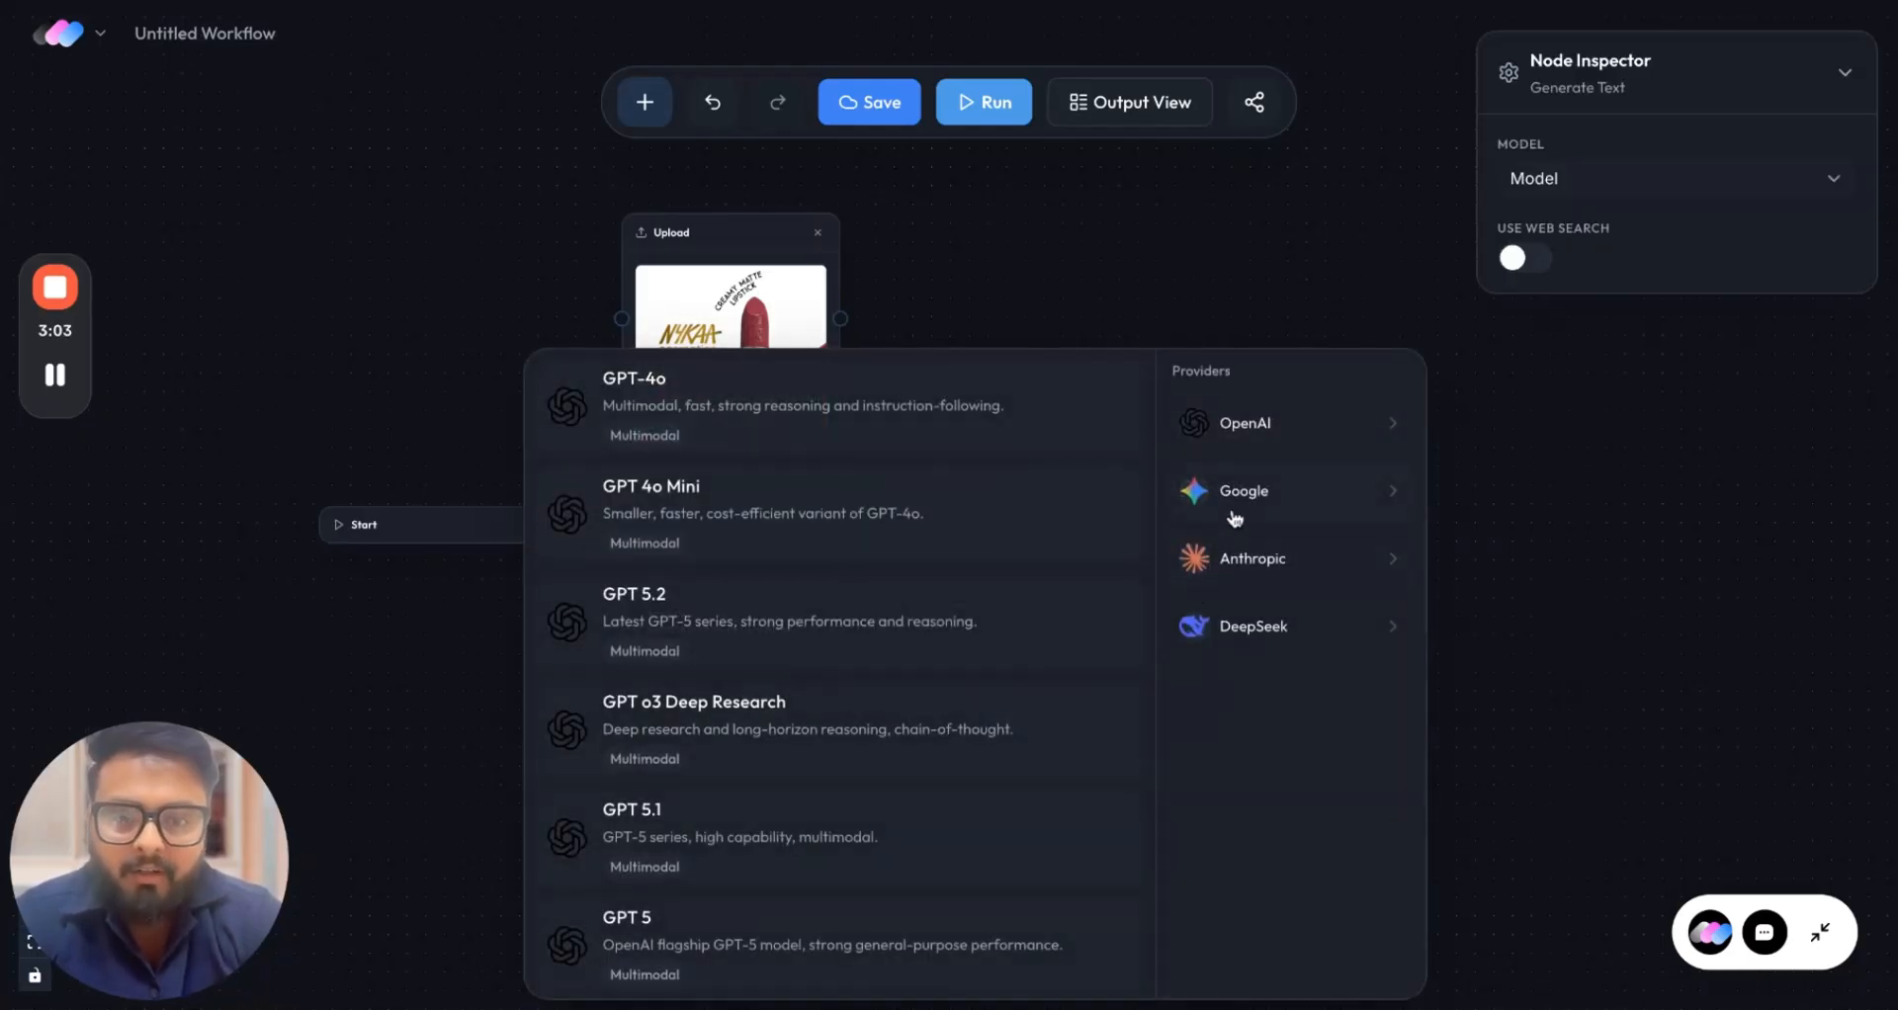
left_click(1233, 512)
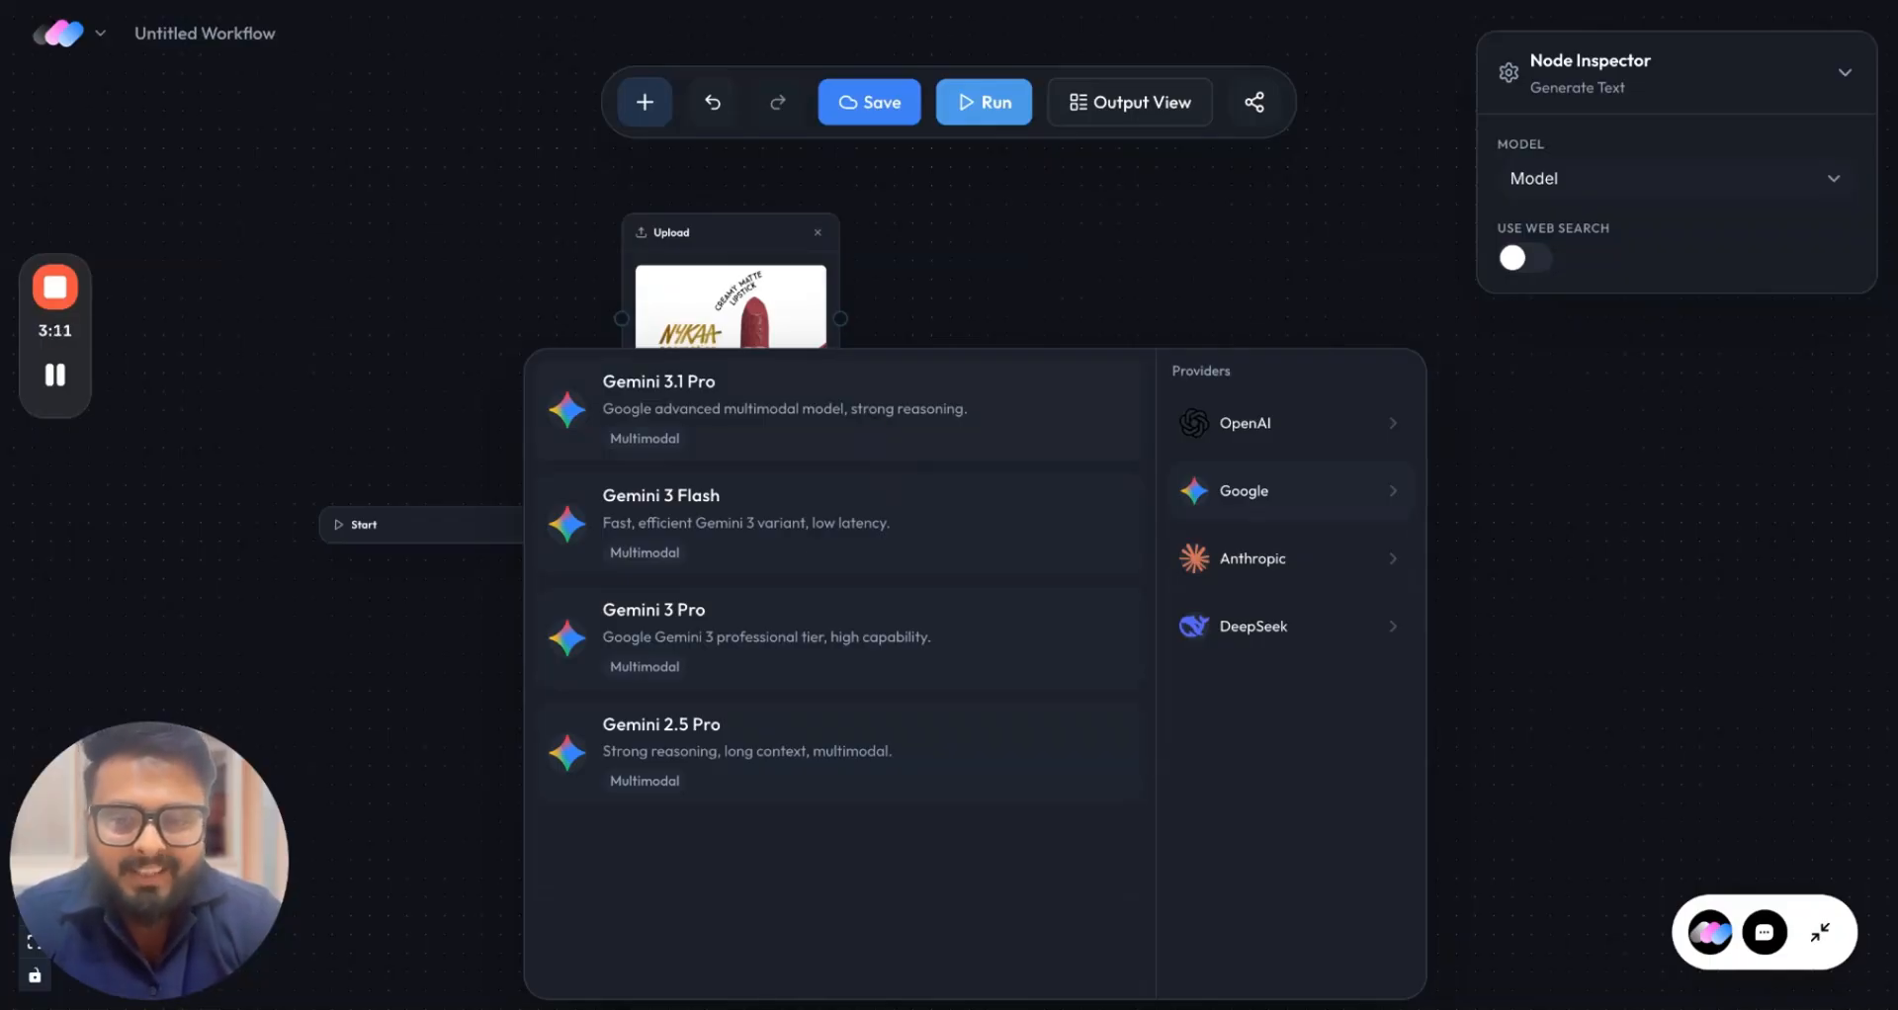
left_click(838, 410)
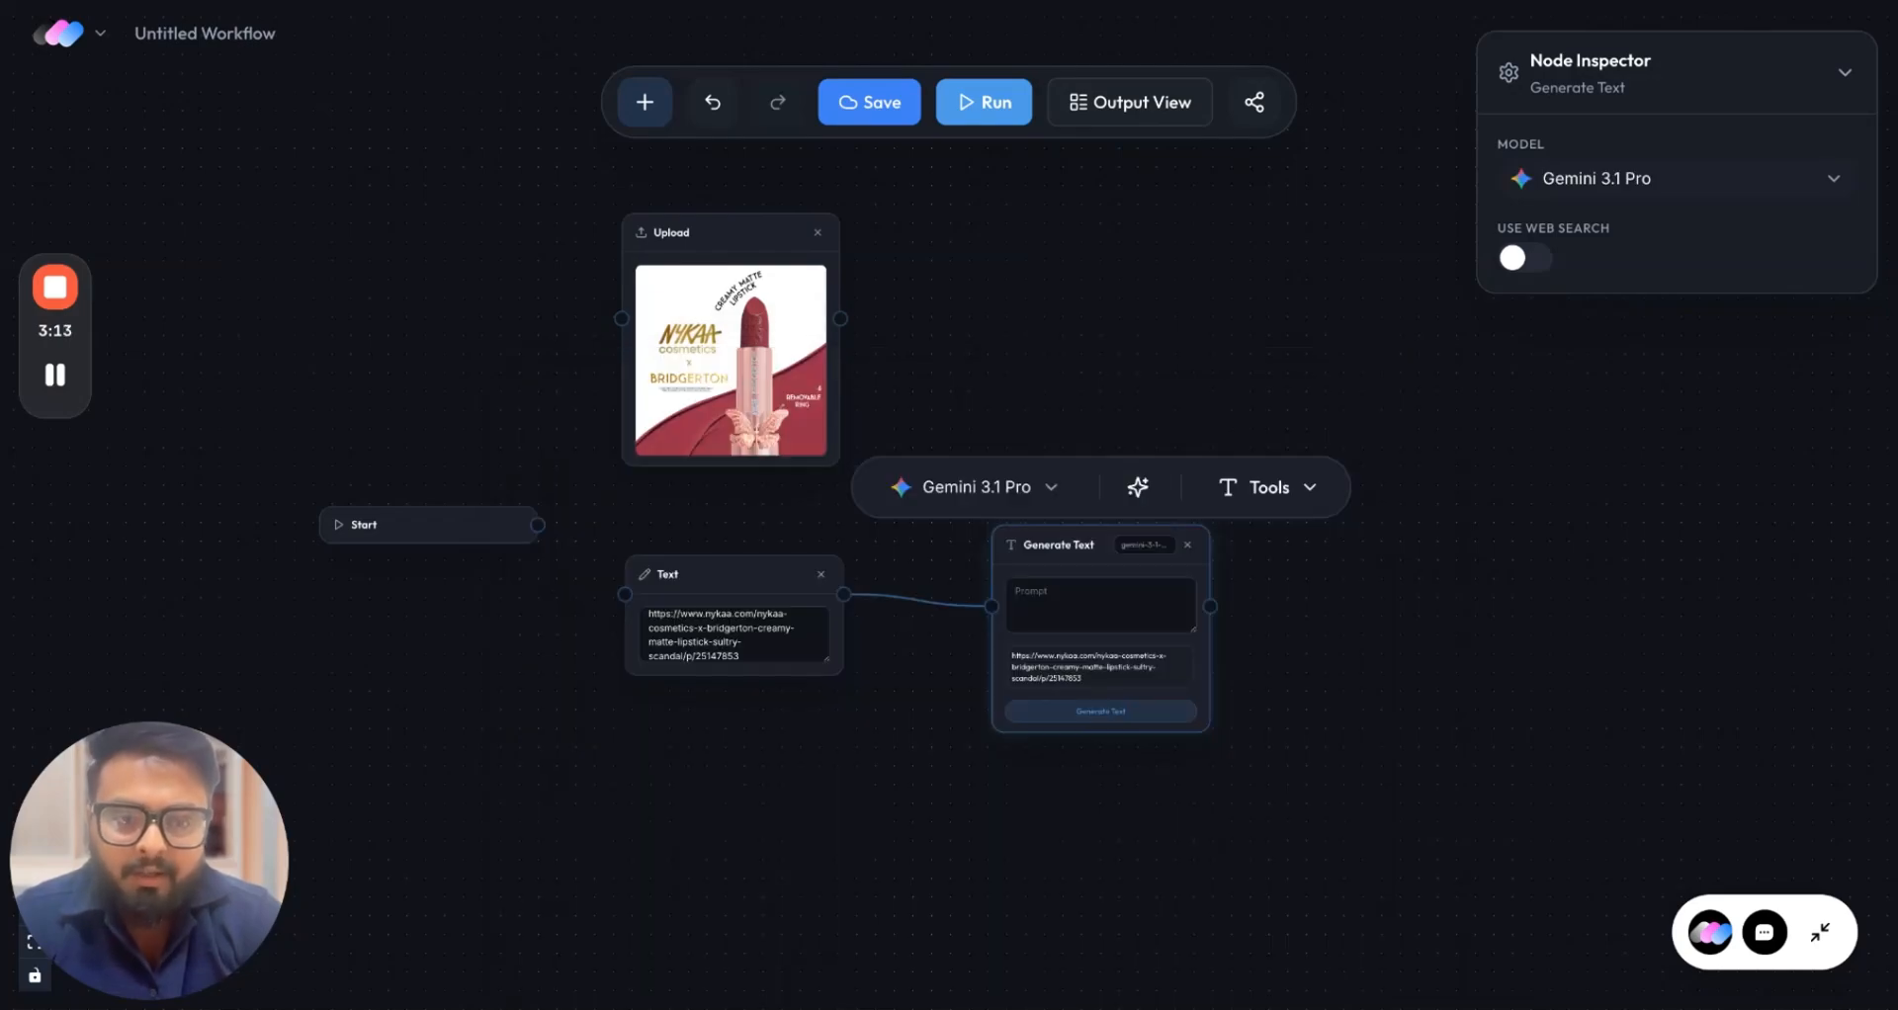
left_click(1528, 263)
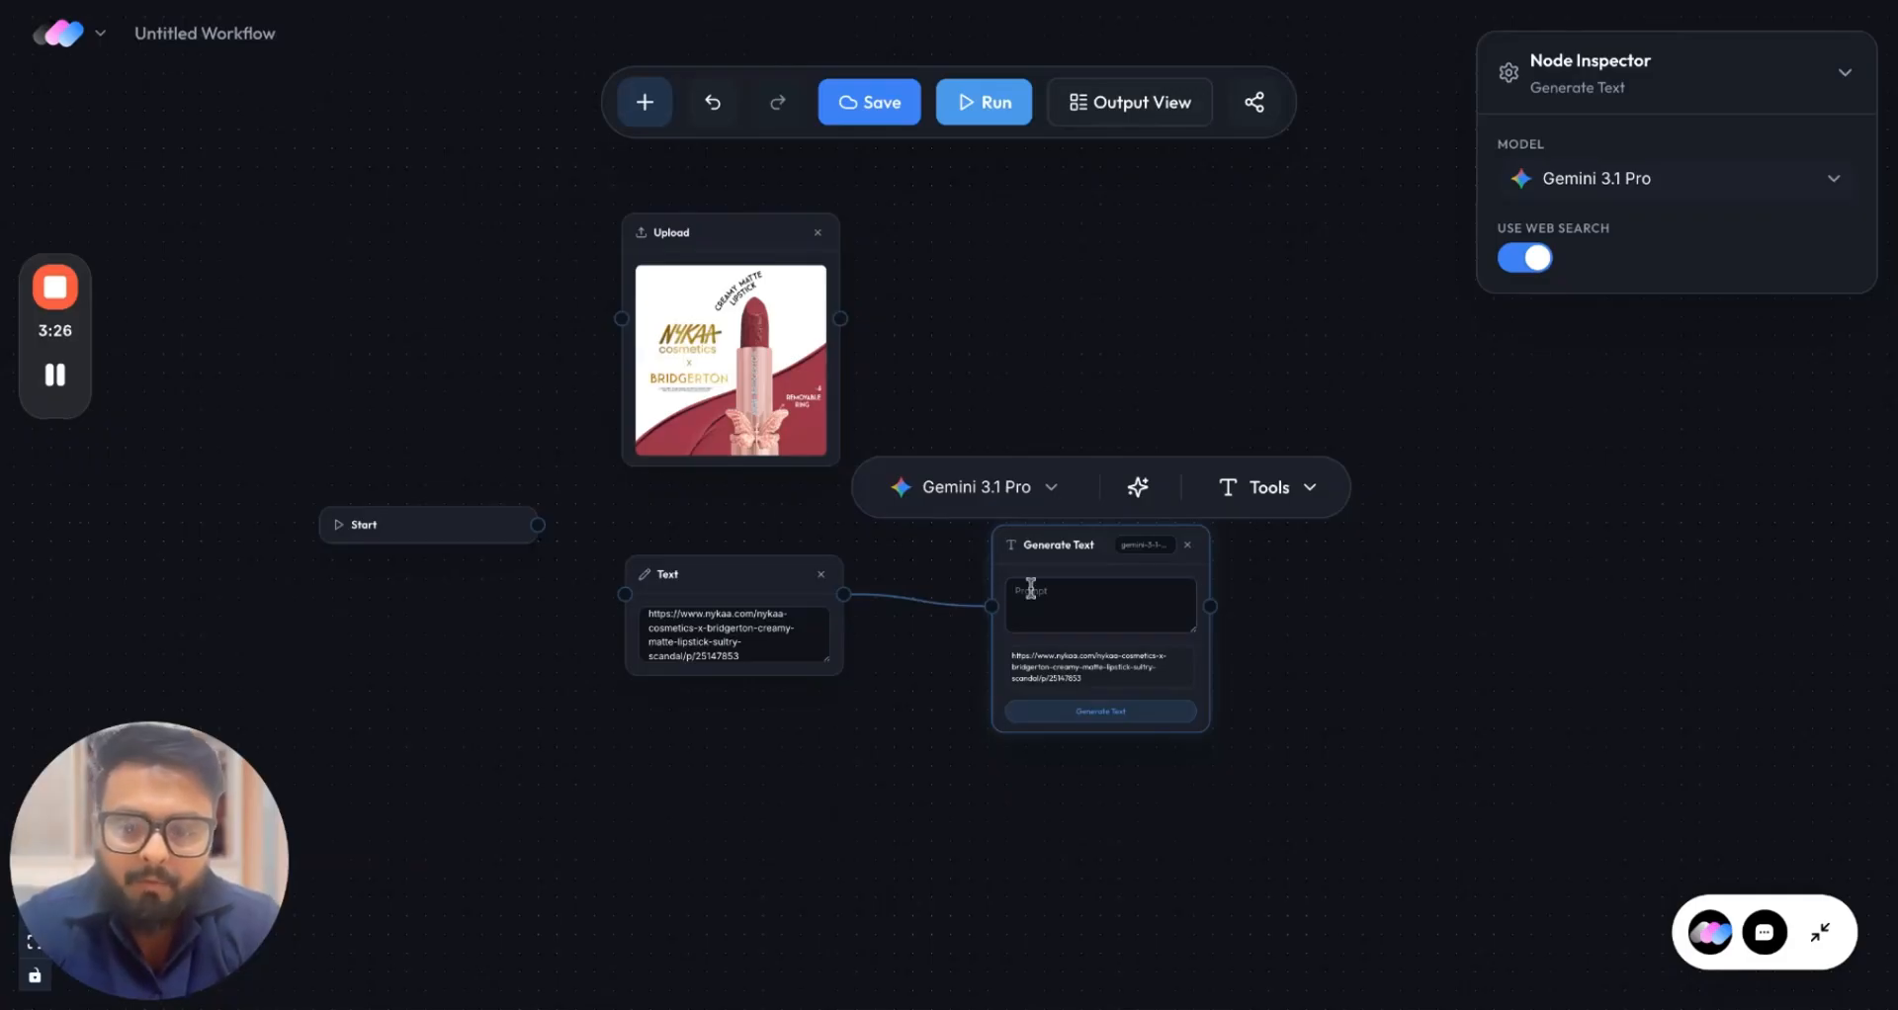
Prompt the Gemini node to analyse the URL's page and summarise only its content in detail under **About Product **, and generate the text.
key("ctrl+v")
scroll(1090, 610, "up", 5)
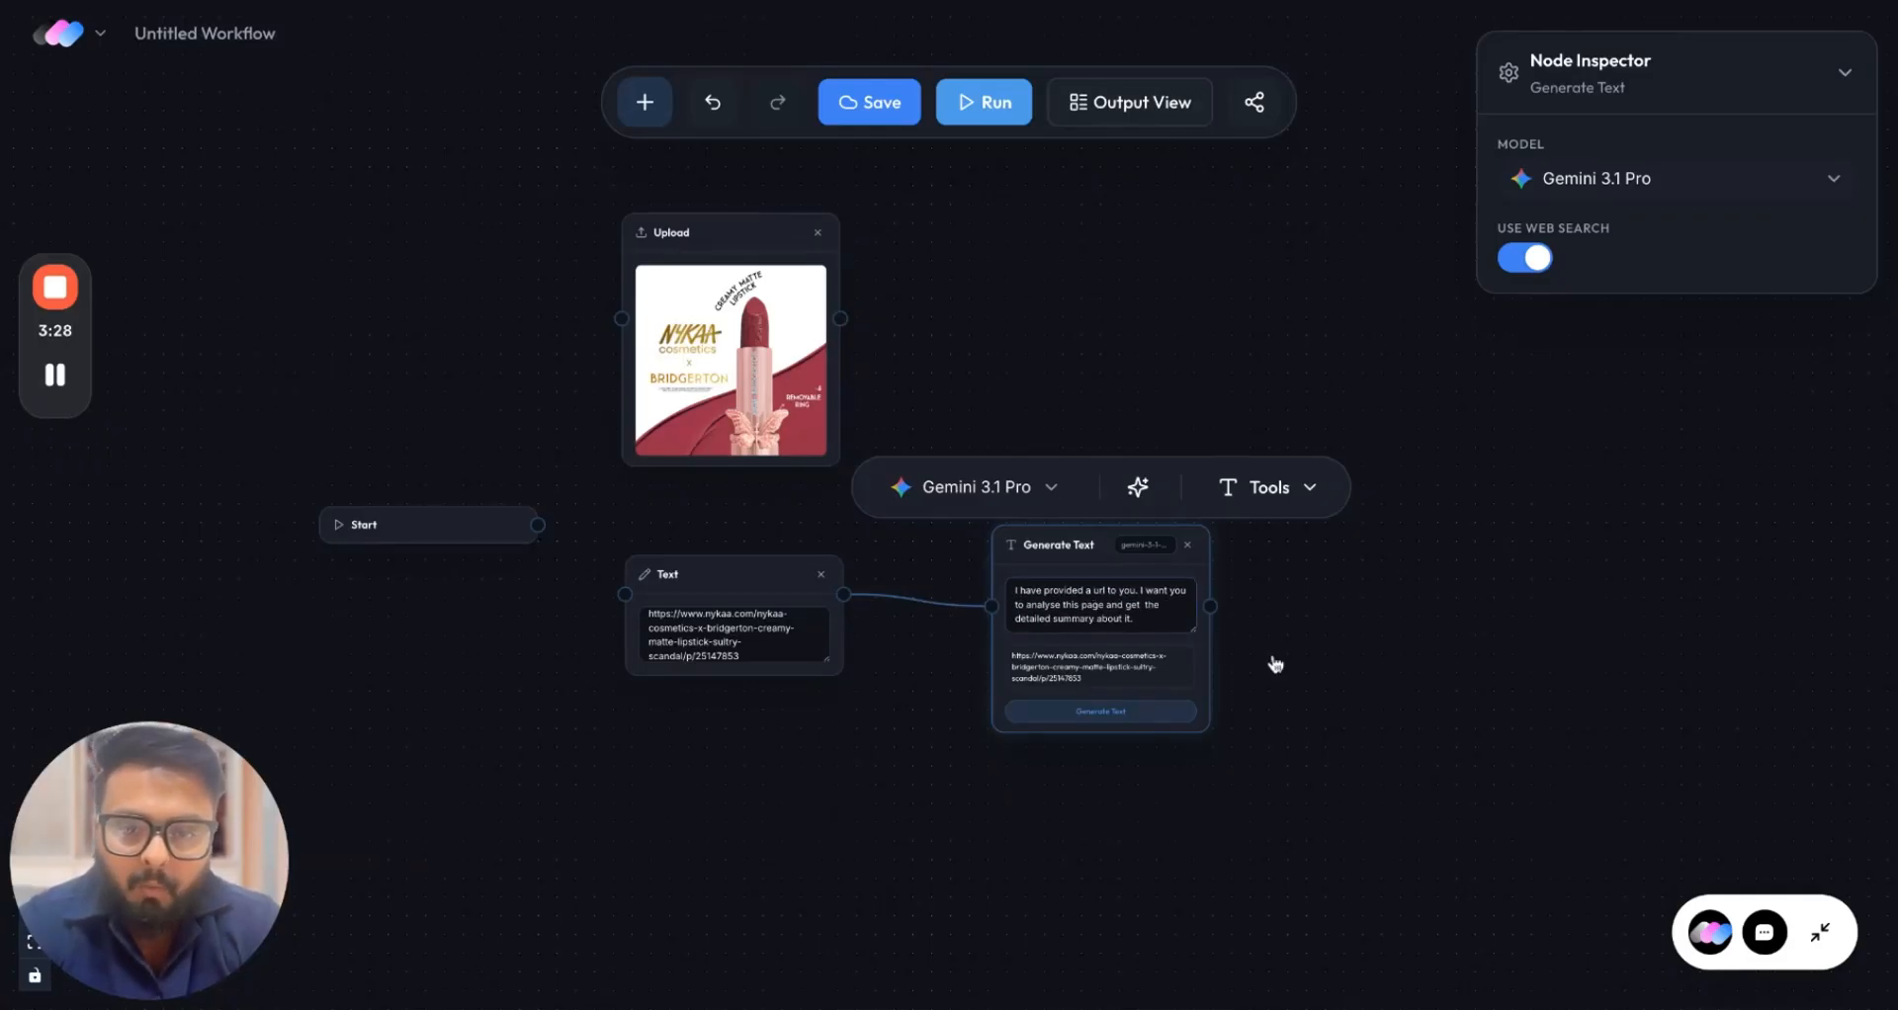
scroll(1275, 665, "up", 5)
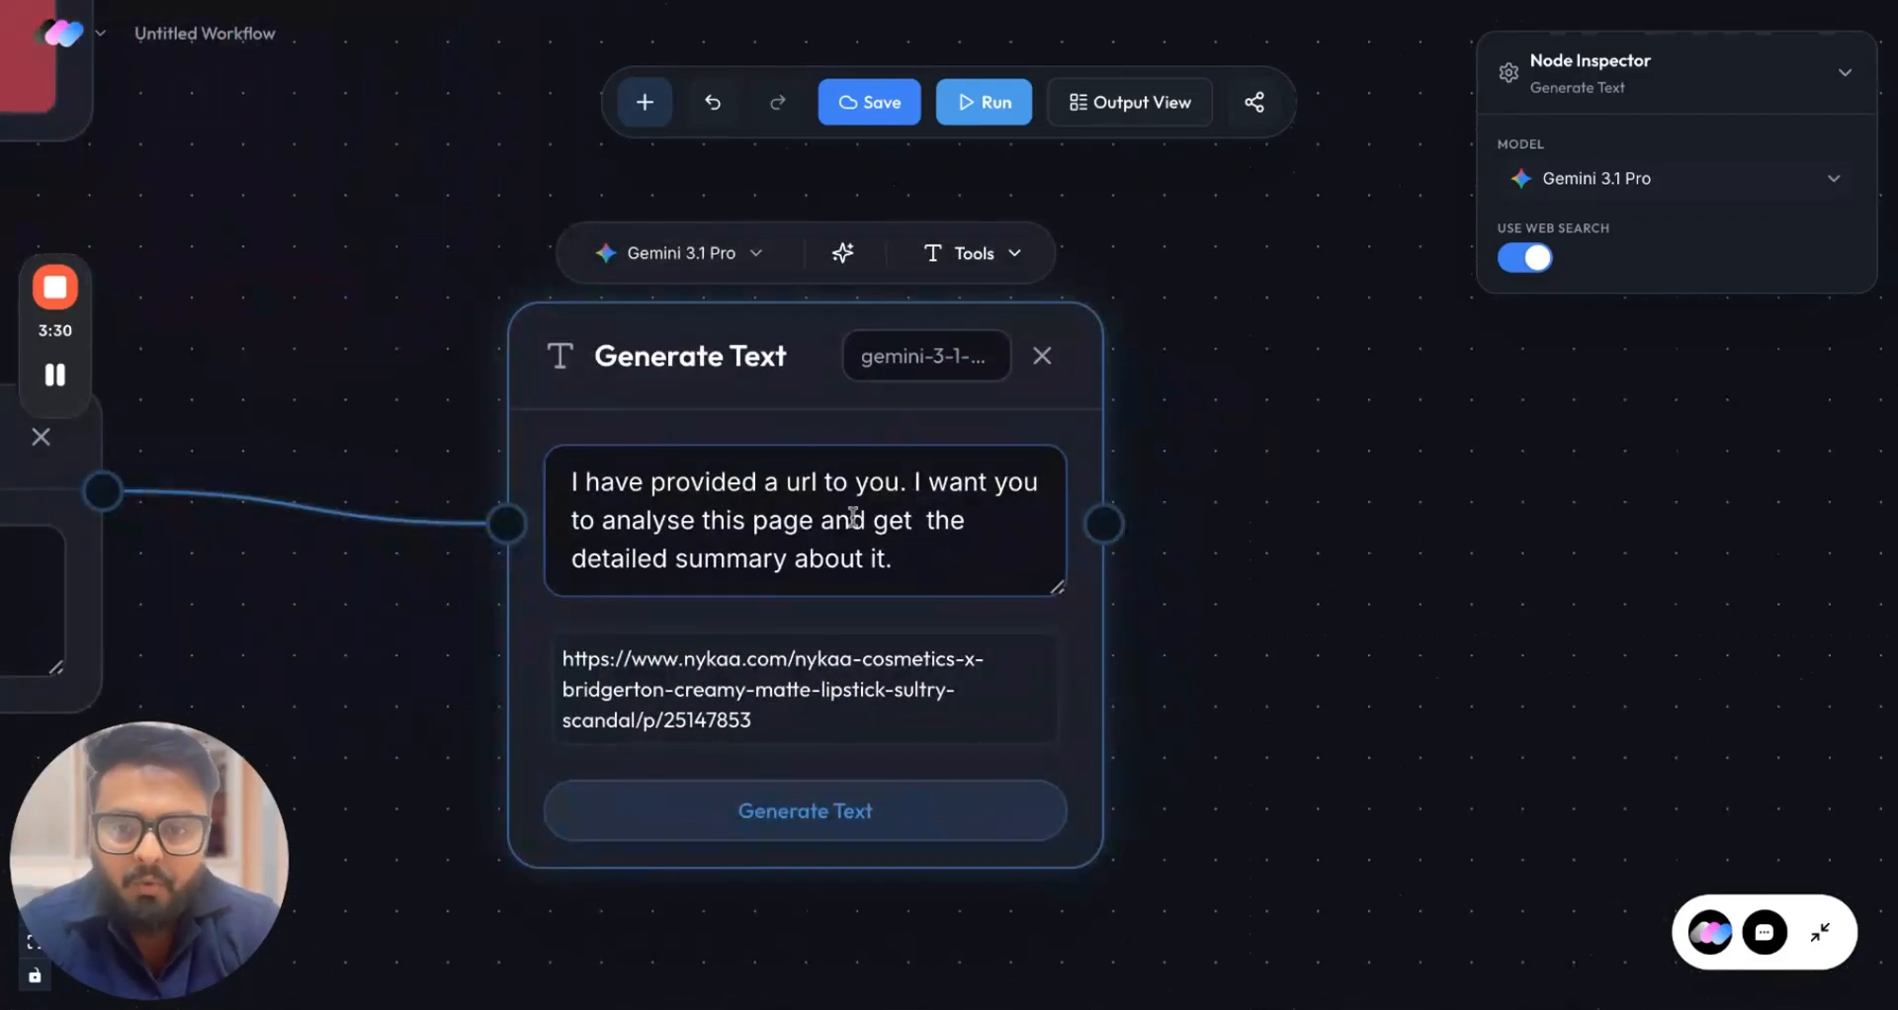
scroll(805, 520, "down", 2)
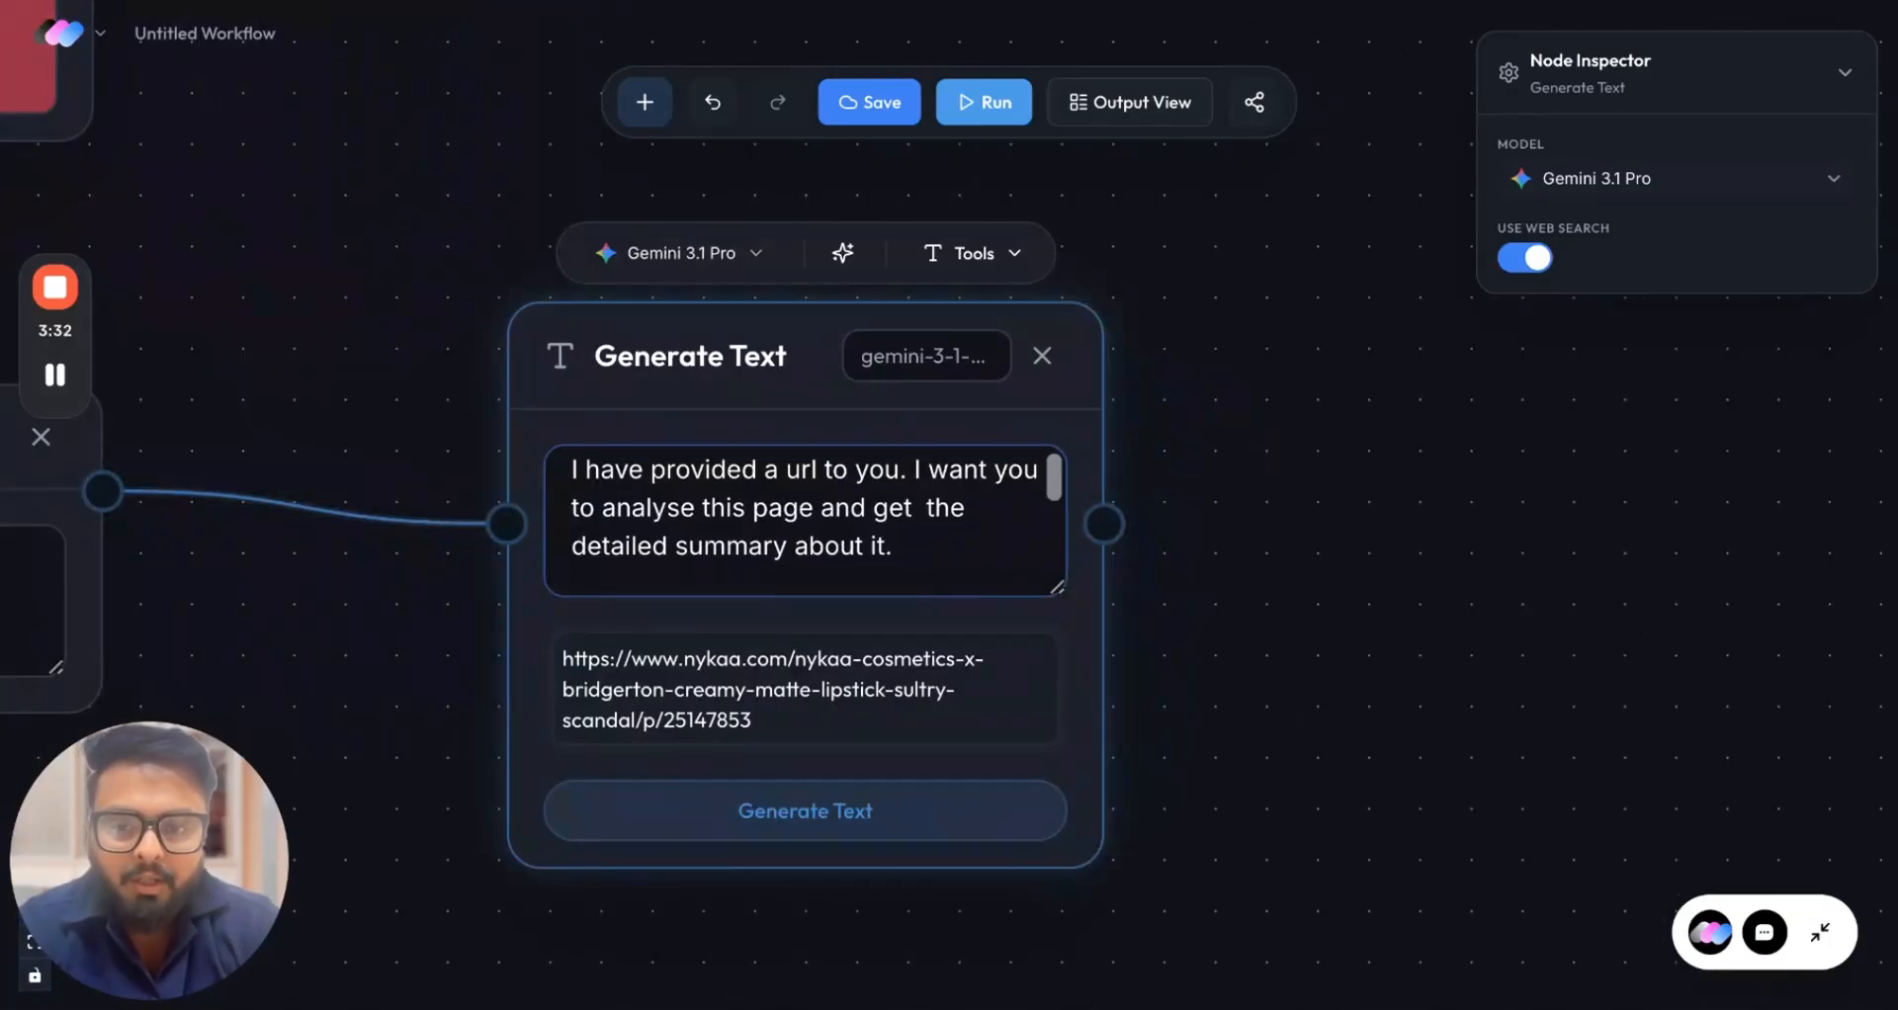
scroll(805, 520, "up", 2)
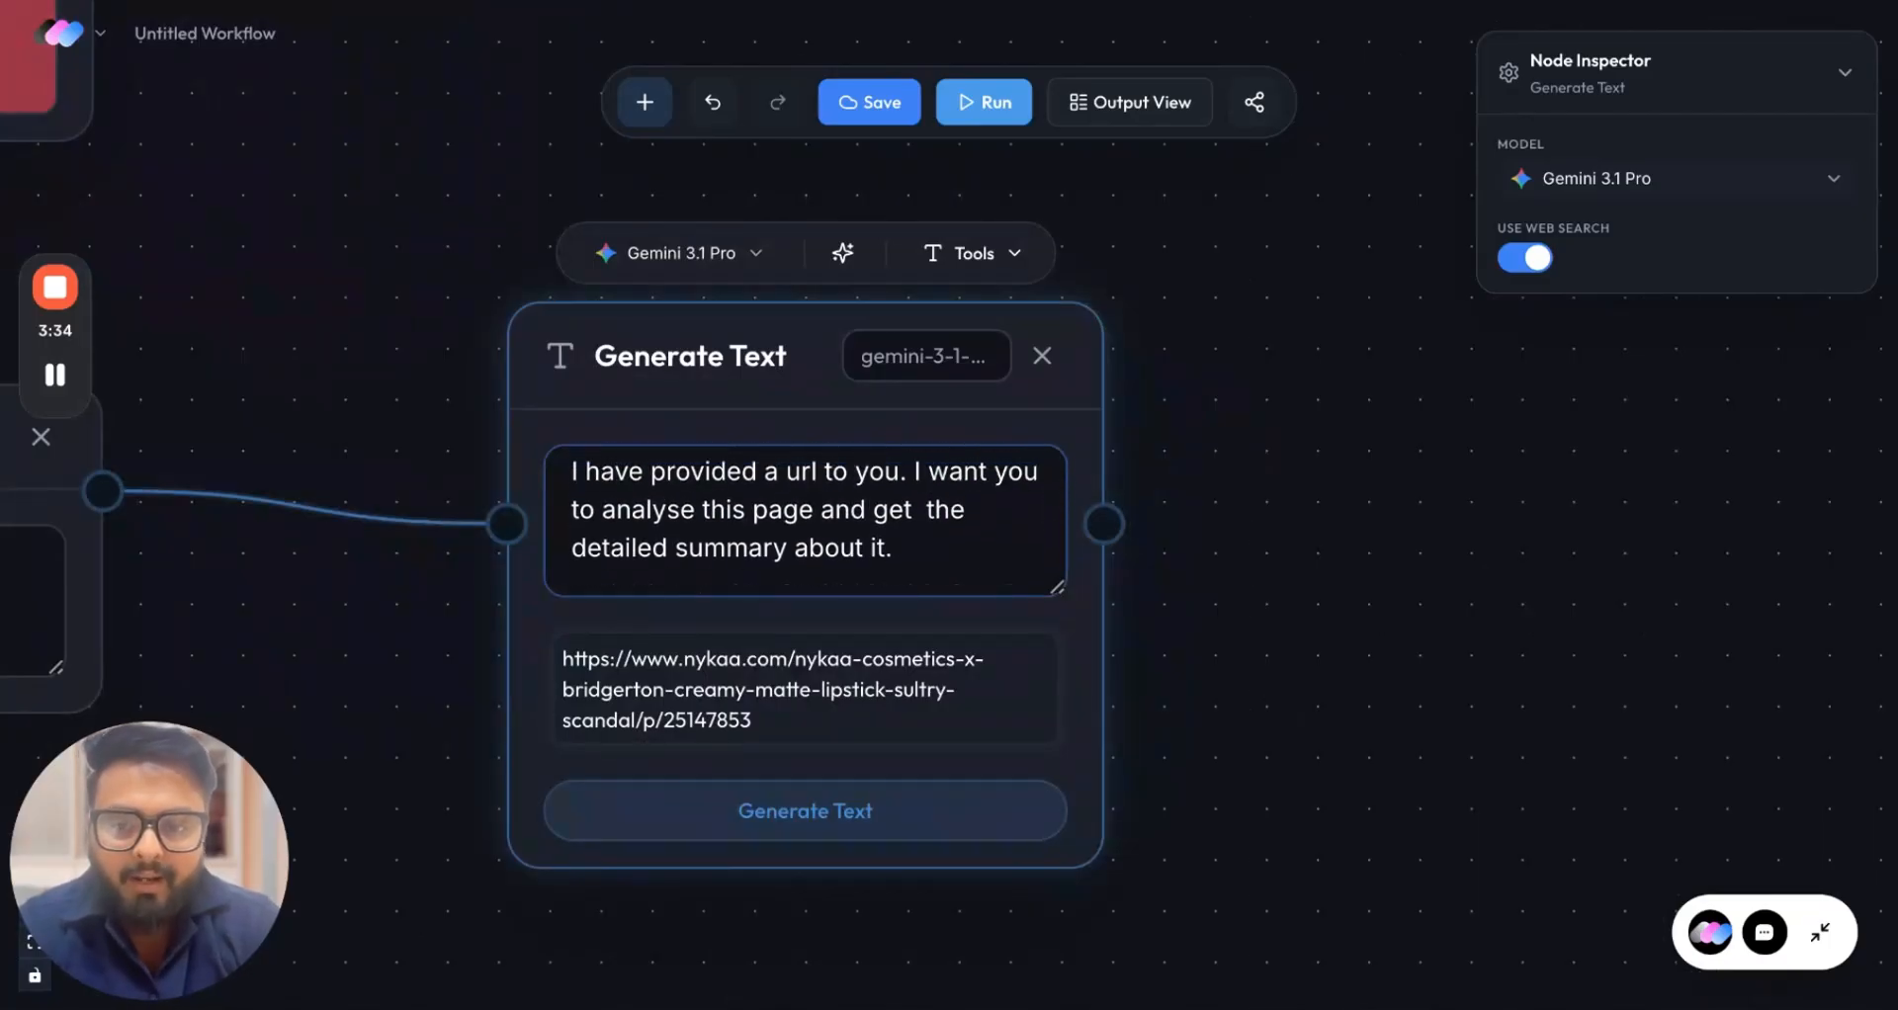
scroll(805, 520, "down", 2)
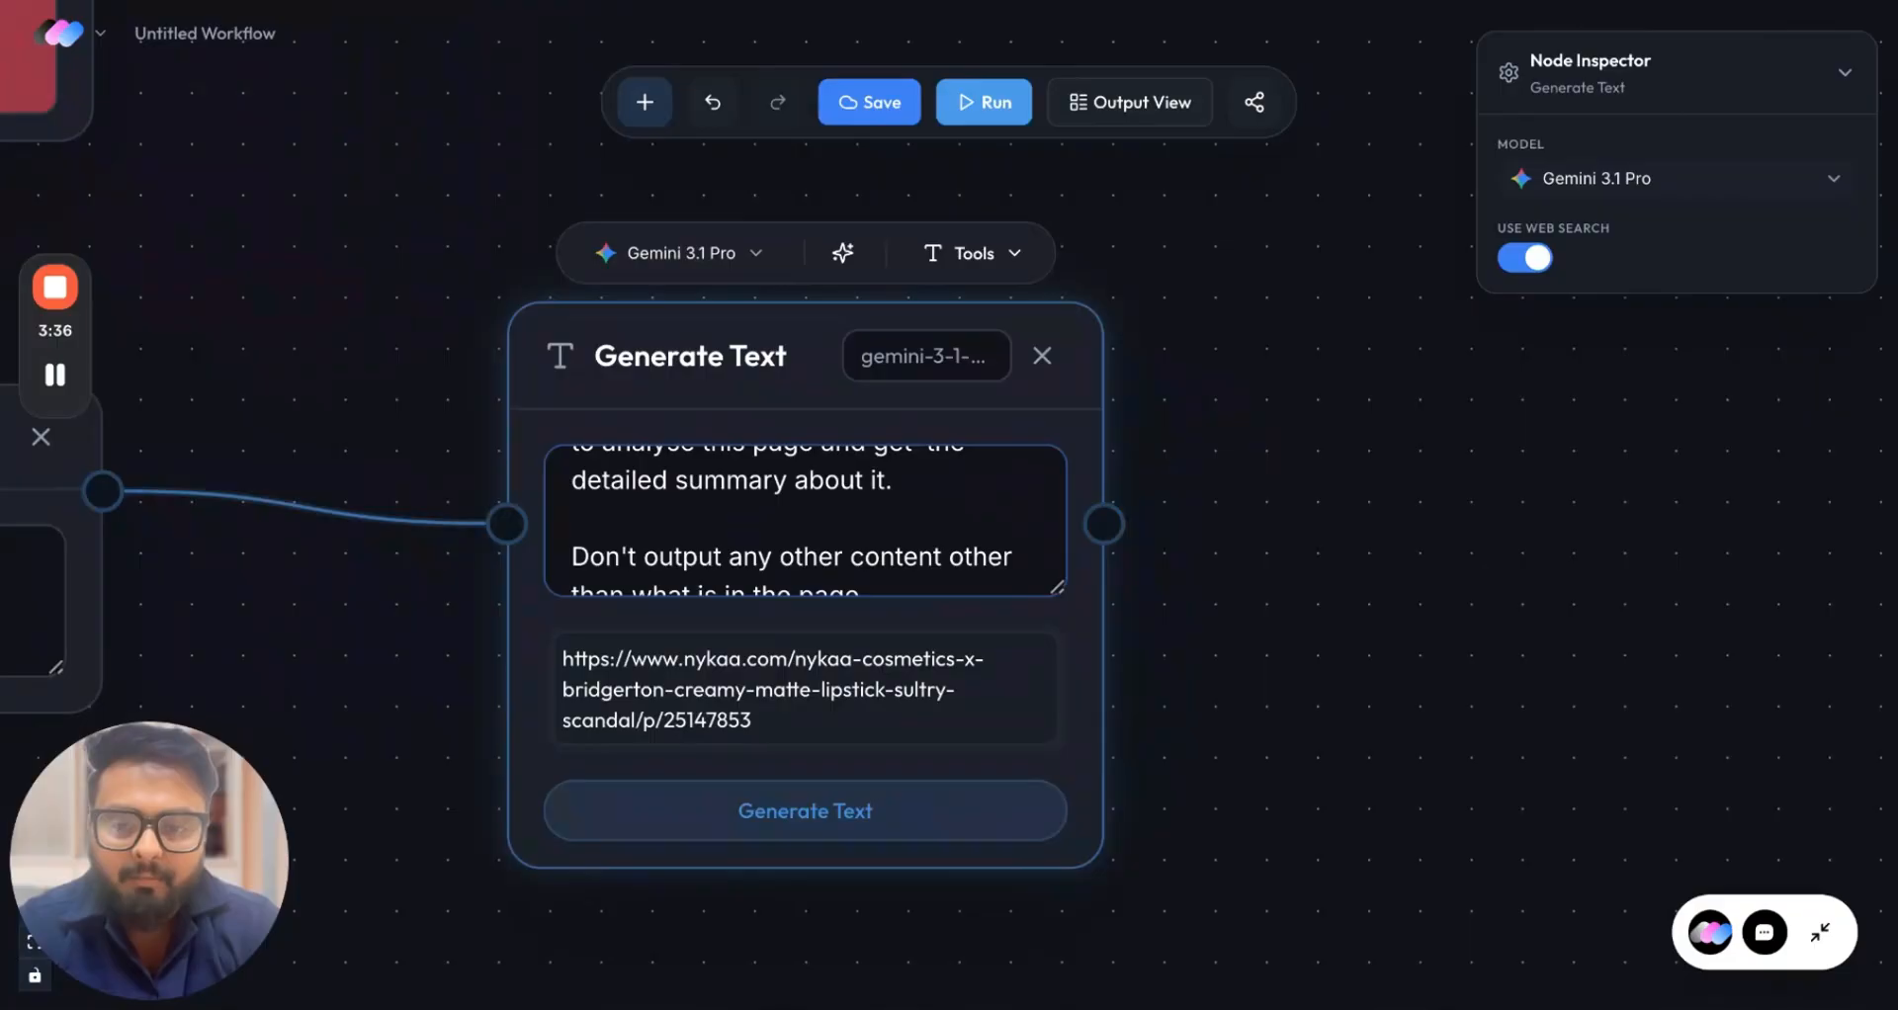
scroll(805, 520, "down", 3)
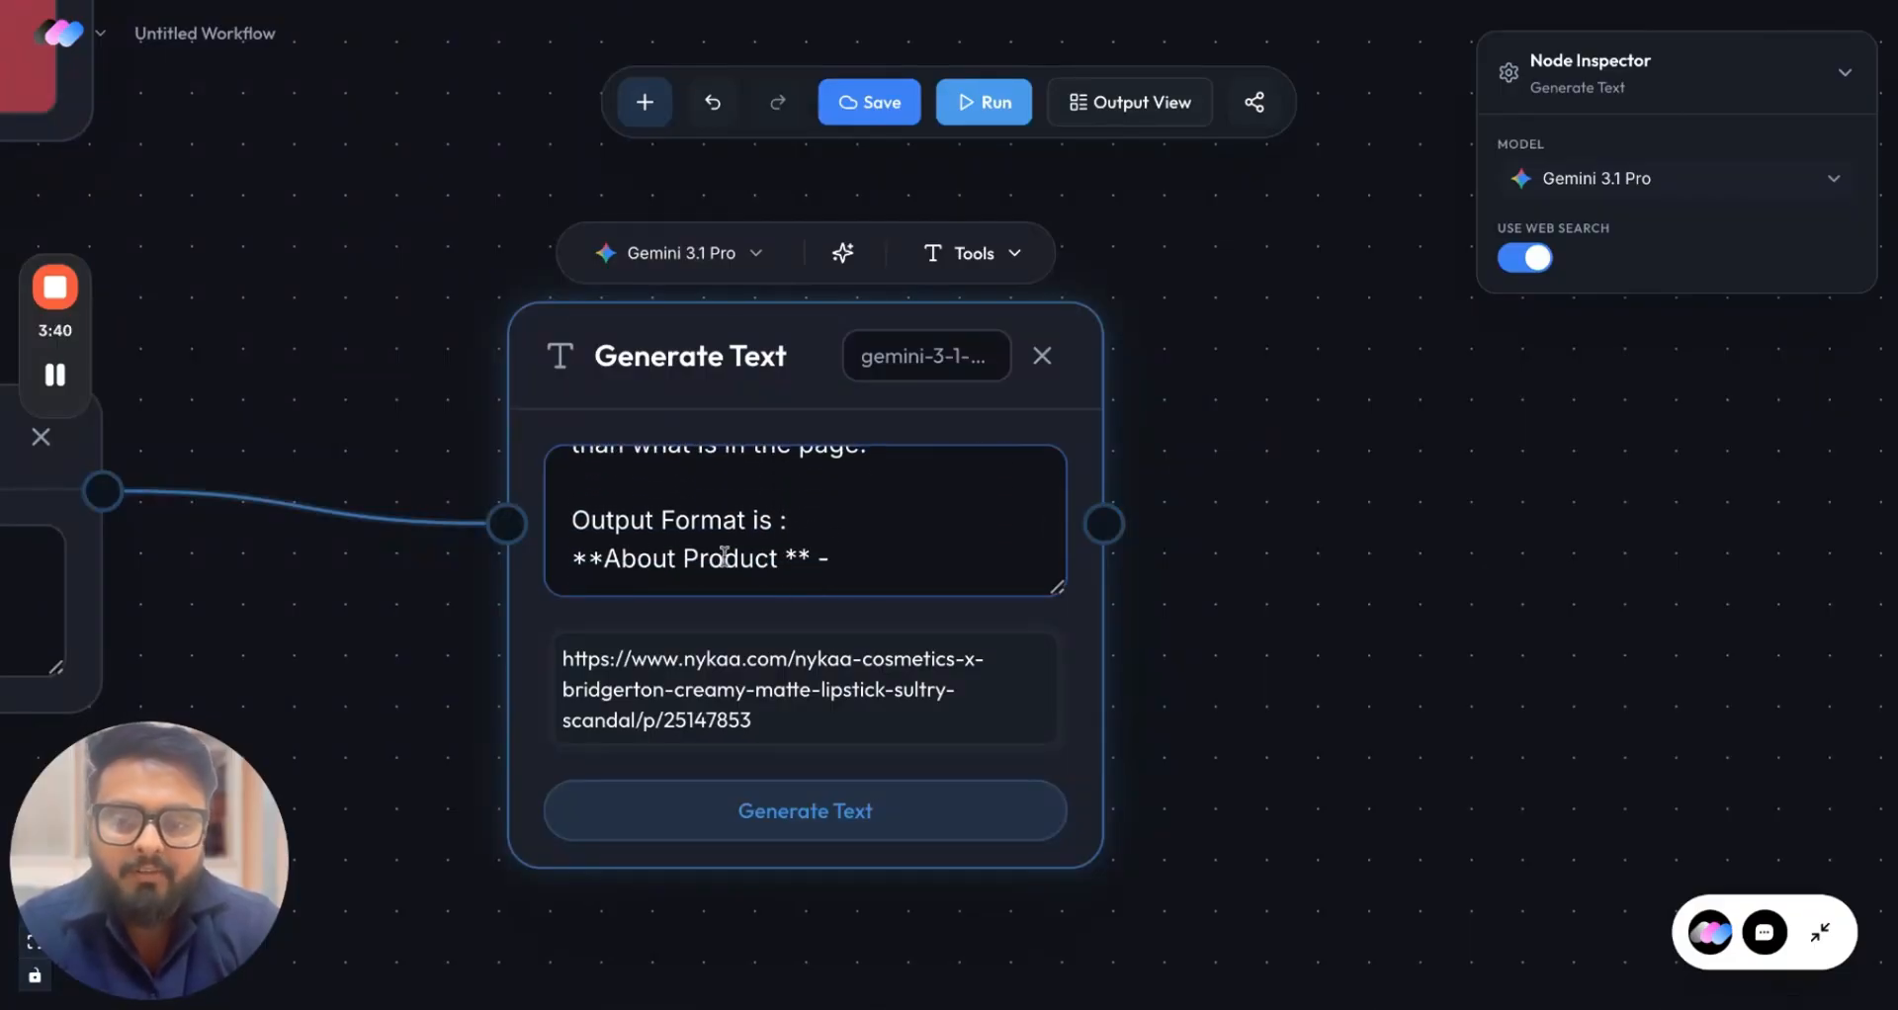
left_click(792, 817)
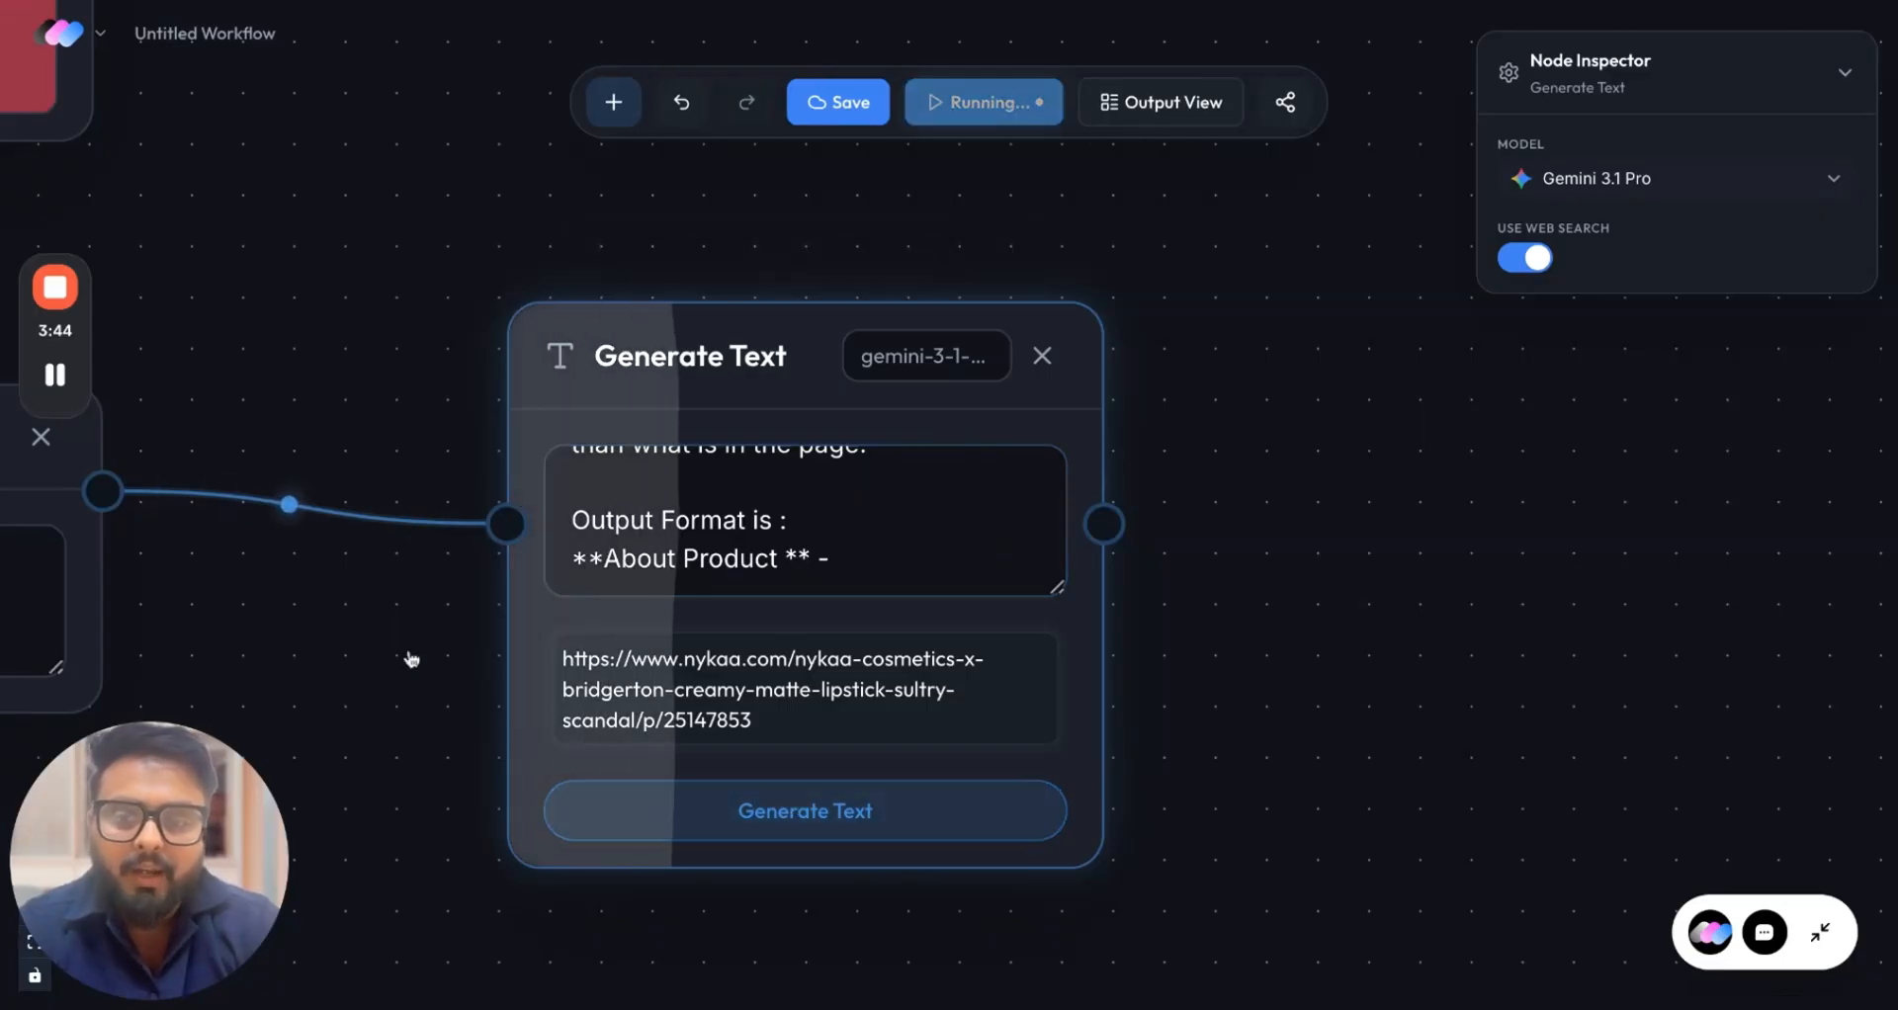
Add a Generate Text node connected to the uploaded lipstick image, place it above the Gemini node and set its model to GPT 5.2.
scroll(373, 691, "down", 1)
scroll(373, 691, "down", 5)
scroll(373, 691, "left", 1)
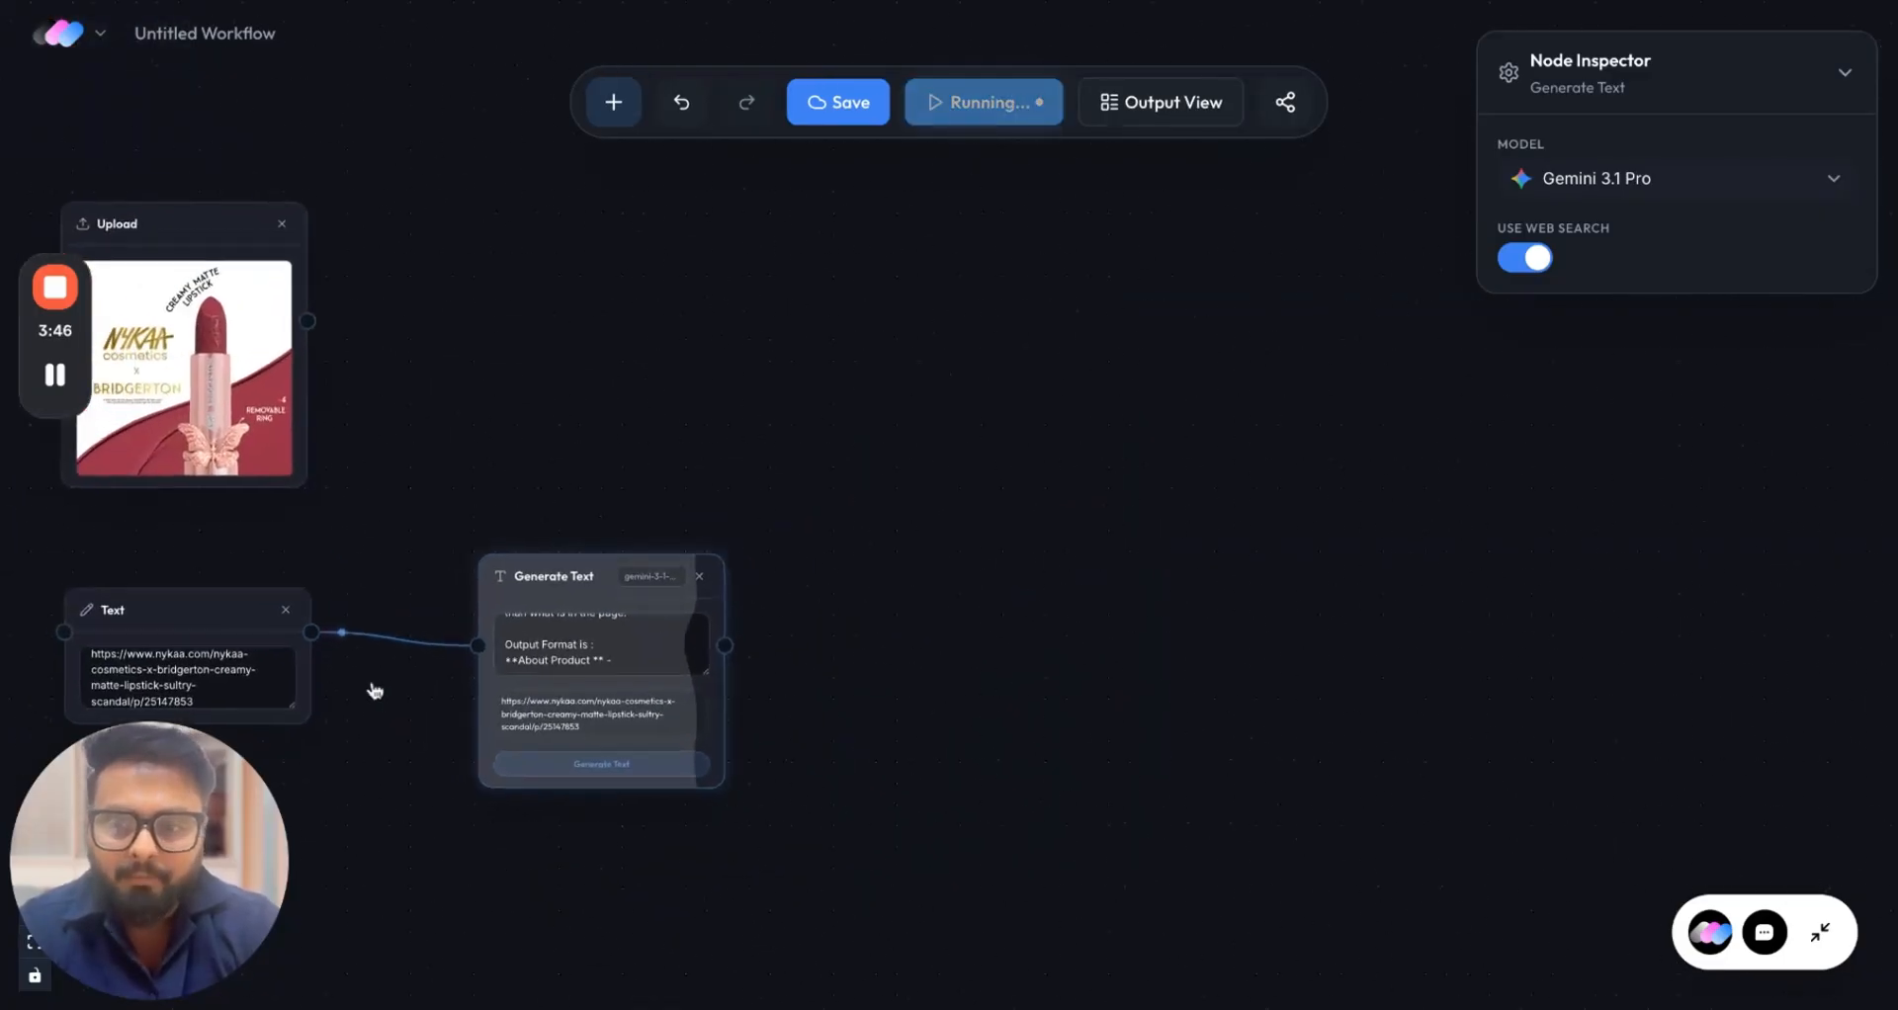
scroll(393, 714, "left", 3)
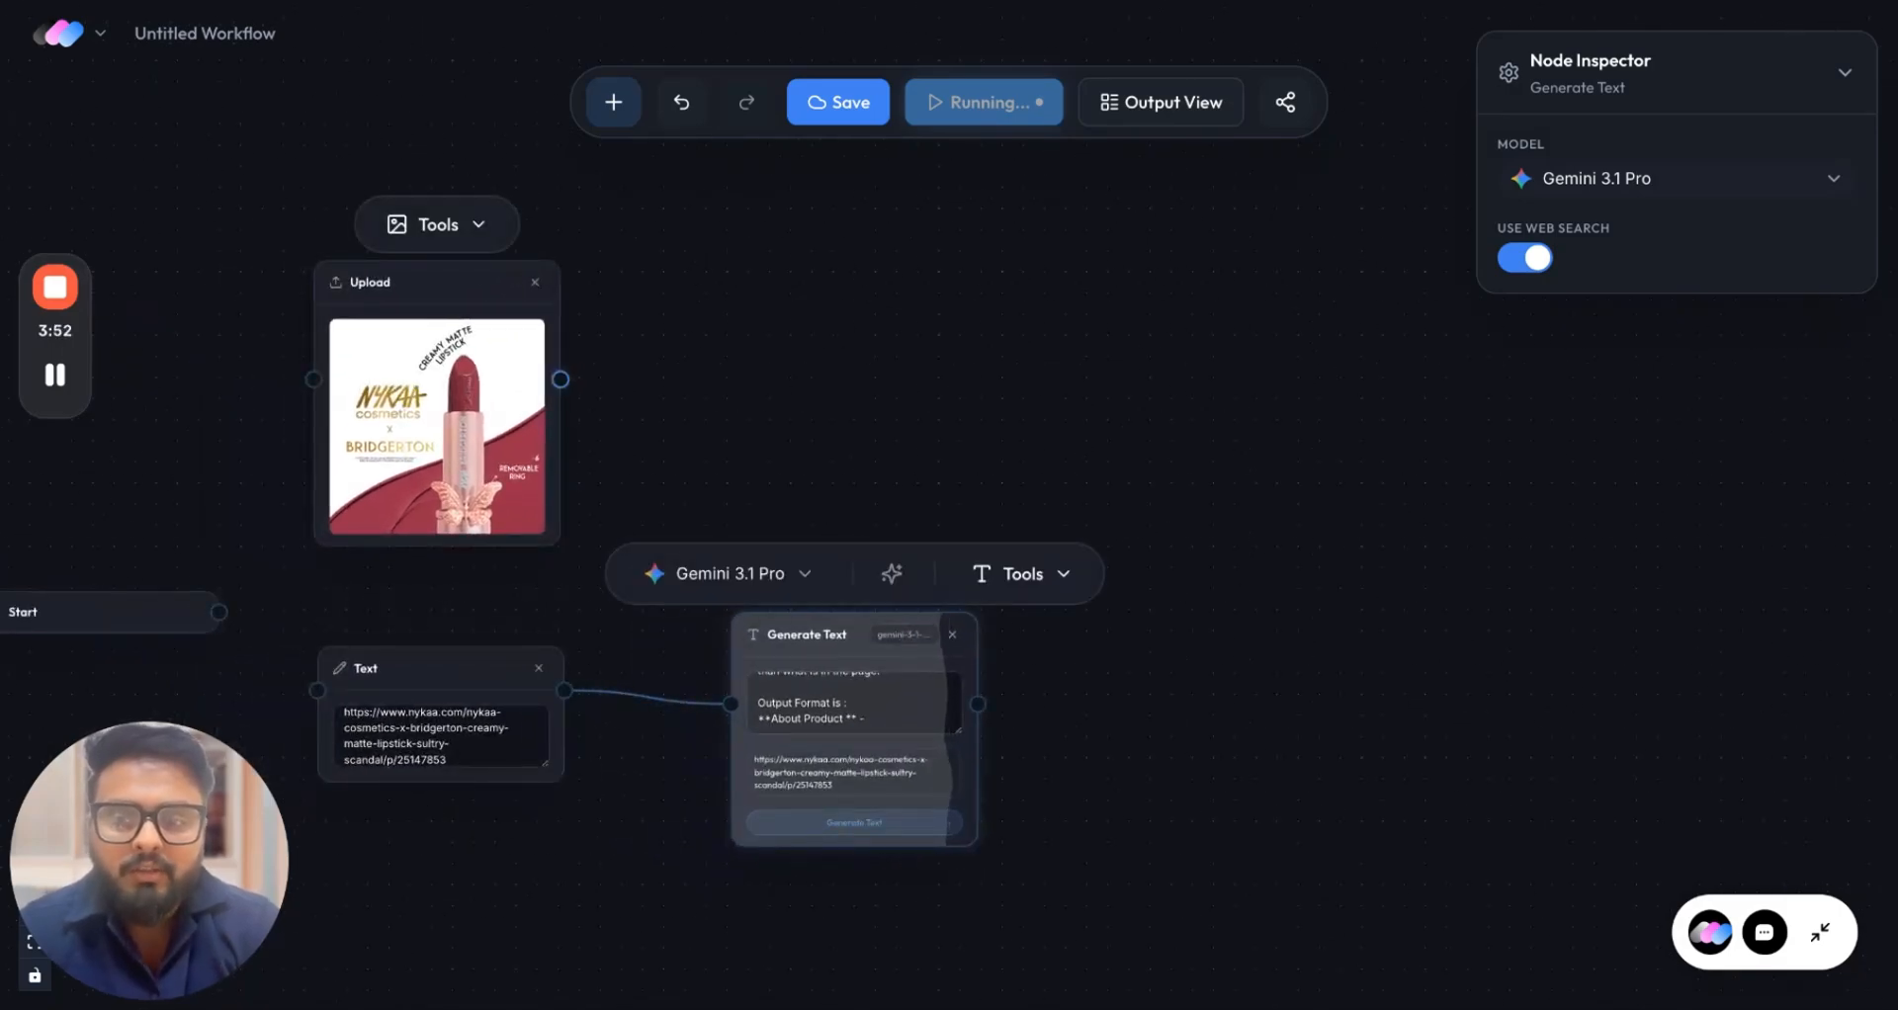
left_click_drag(560, 379, 725, 280)
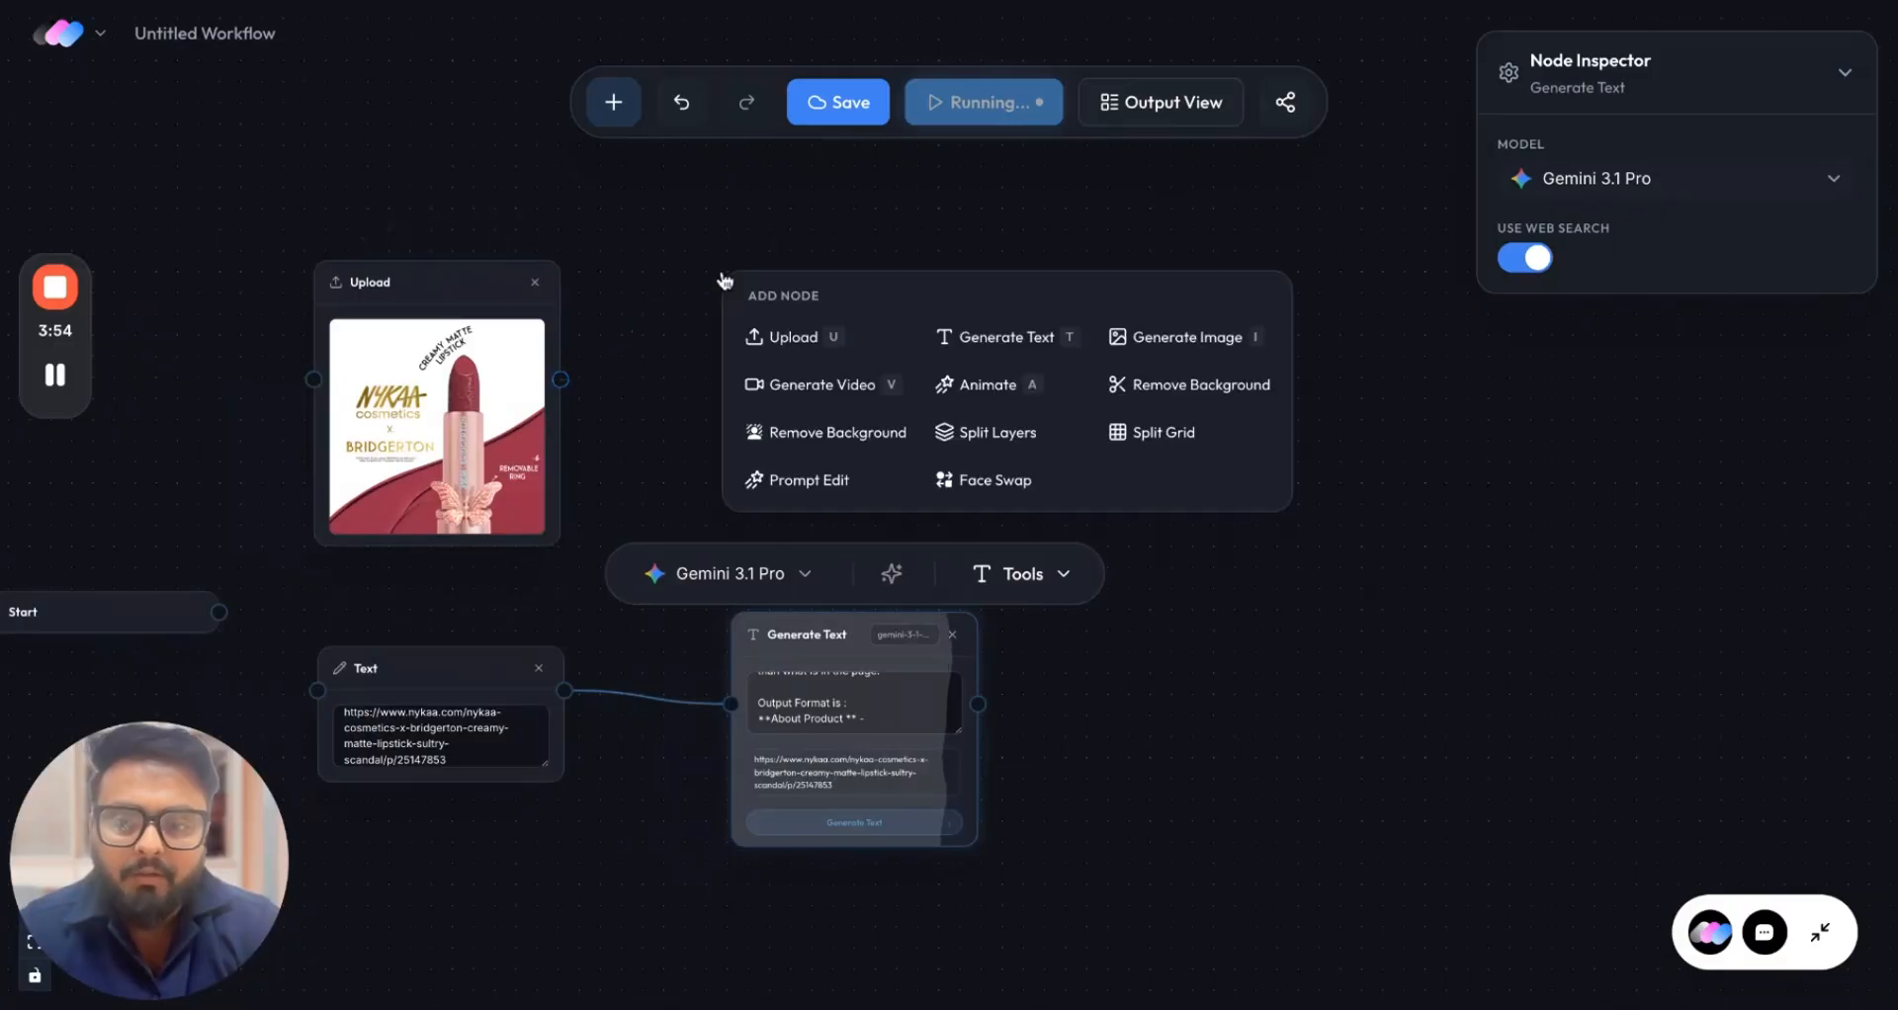
left_click(1010, 338)
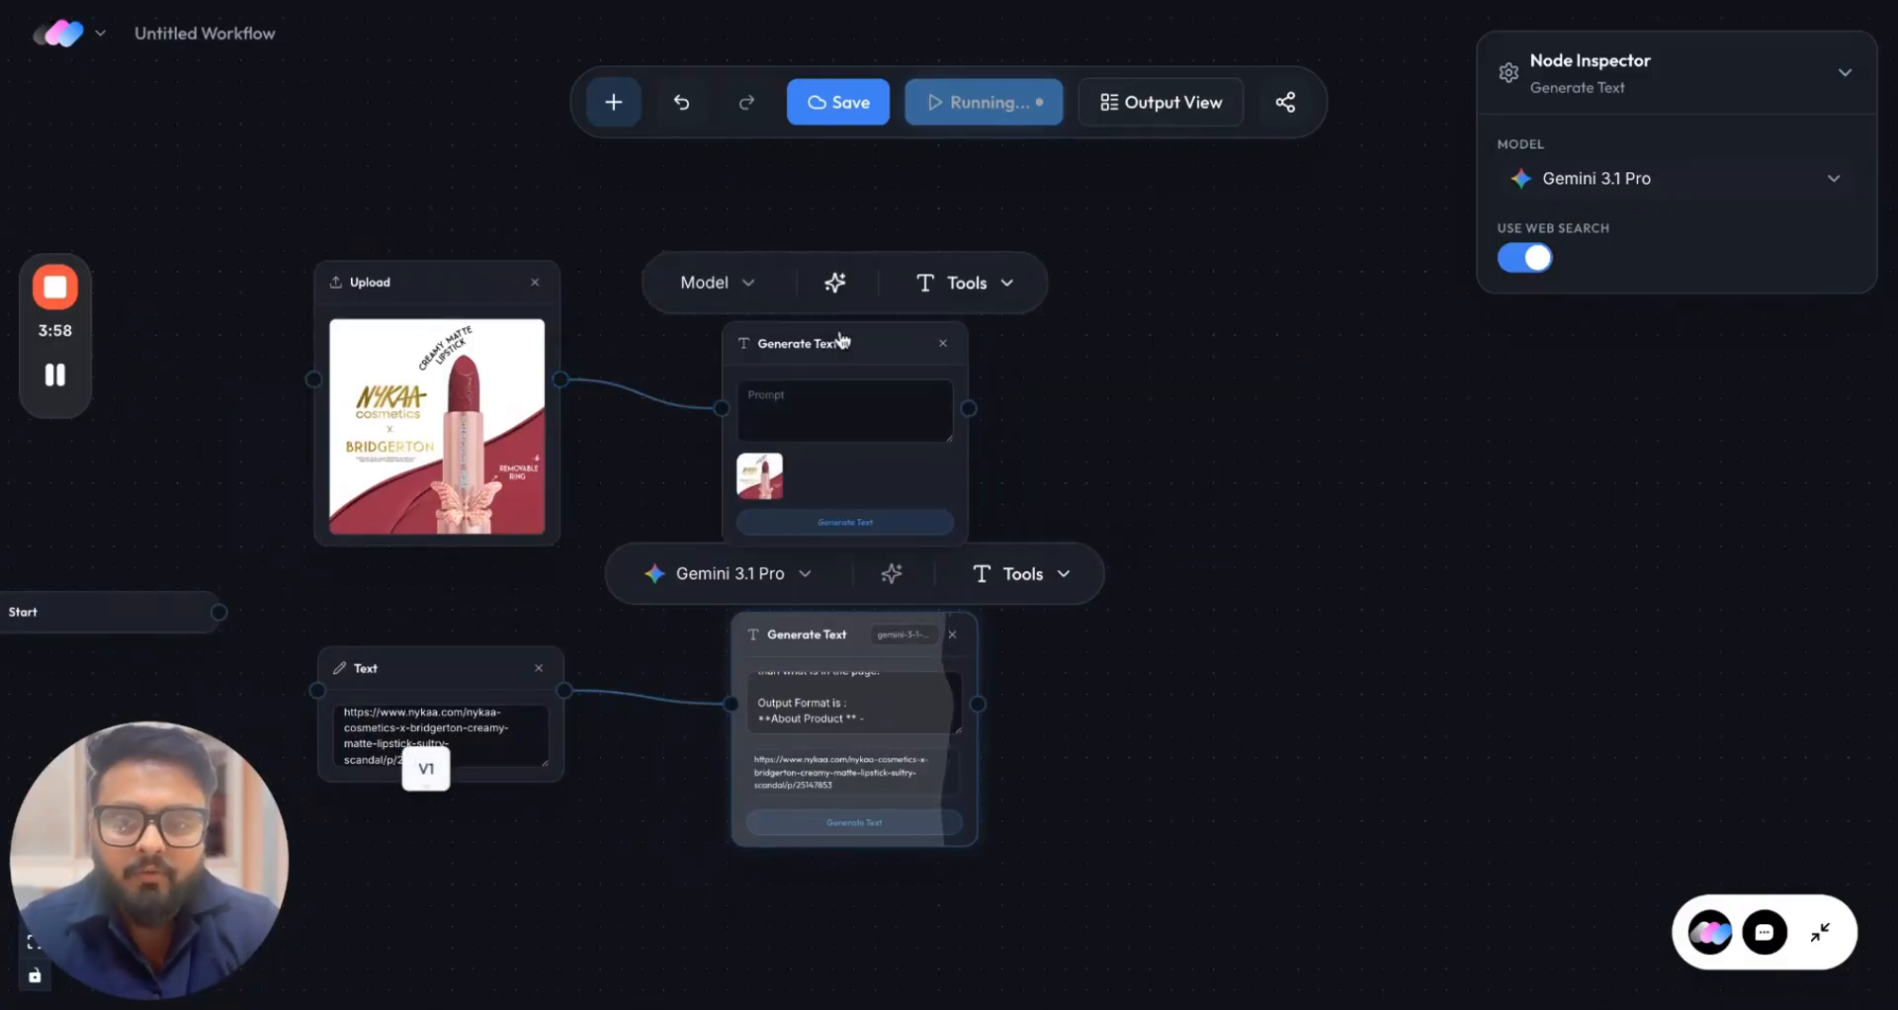
left_click(765, 212)
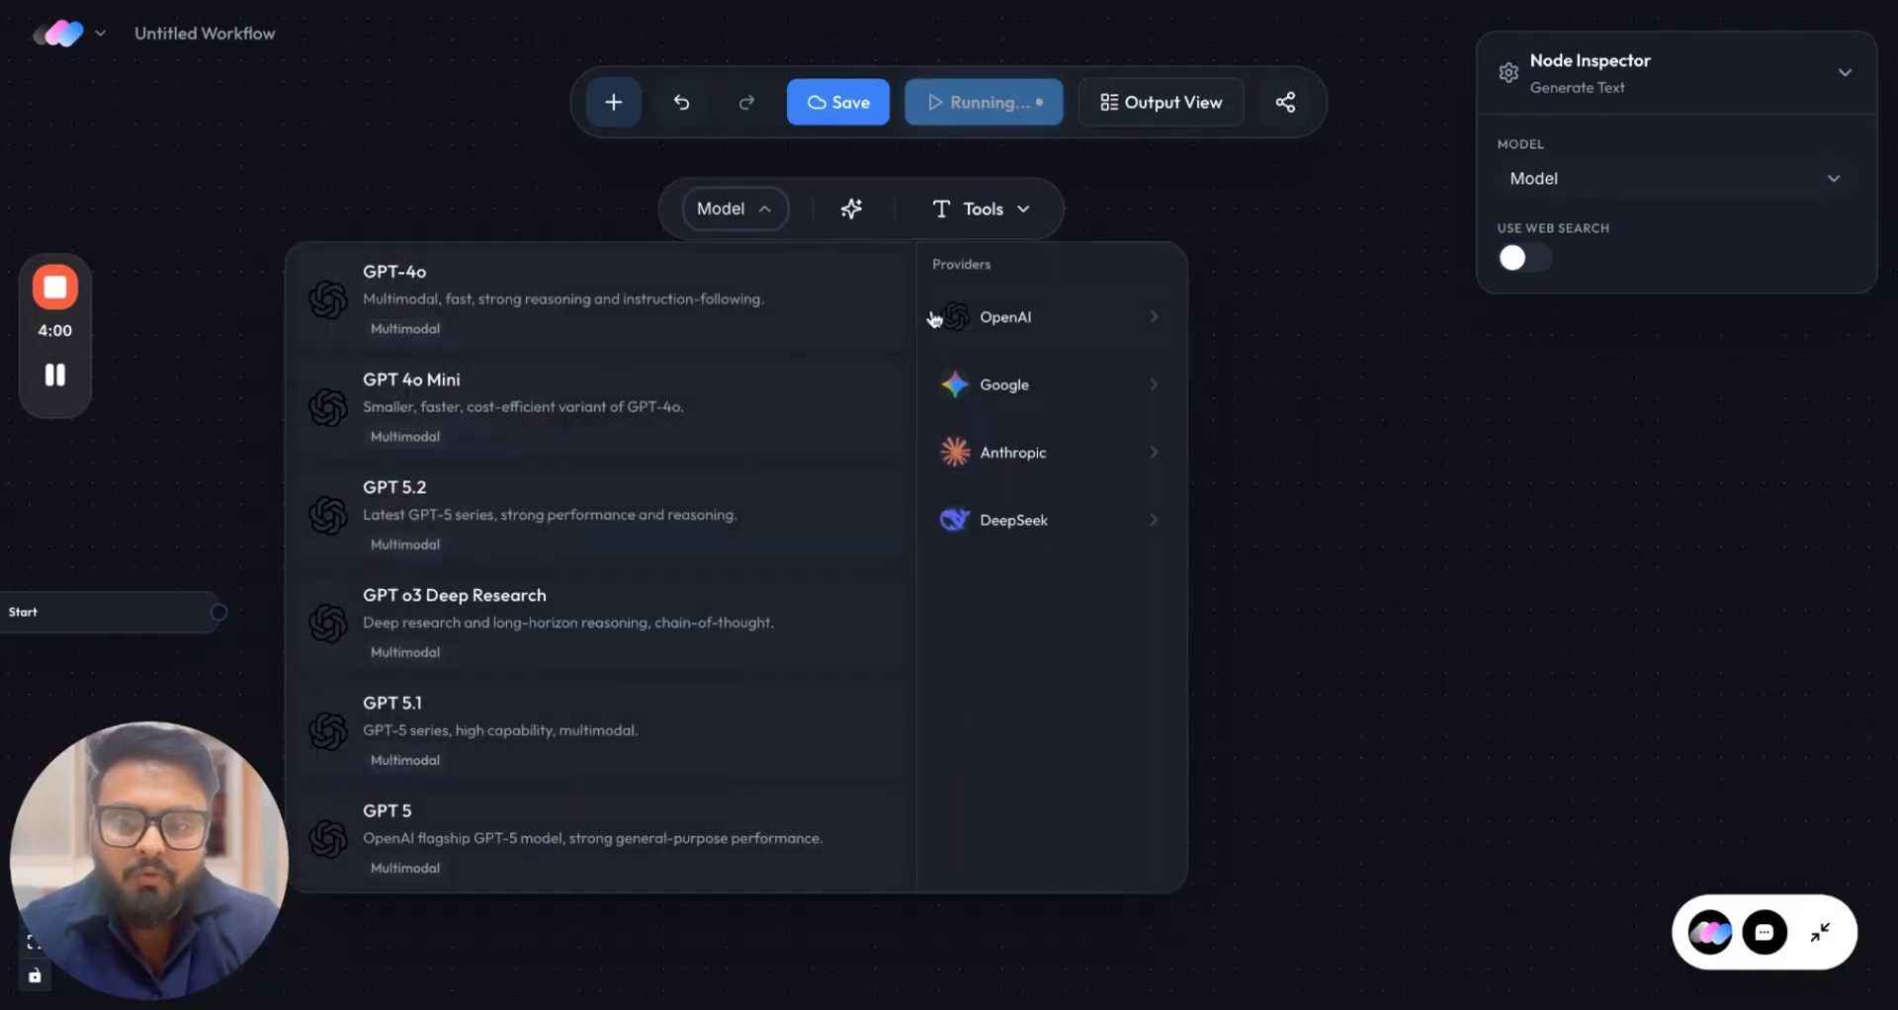
left_click(532, 497)
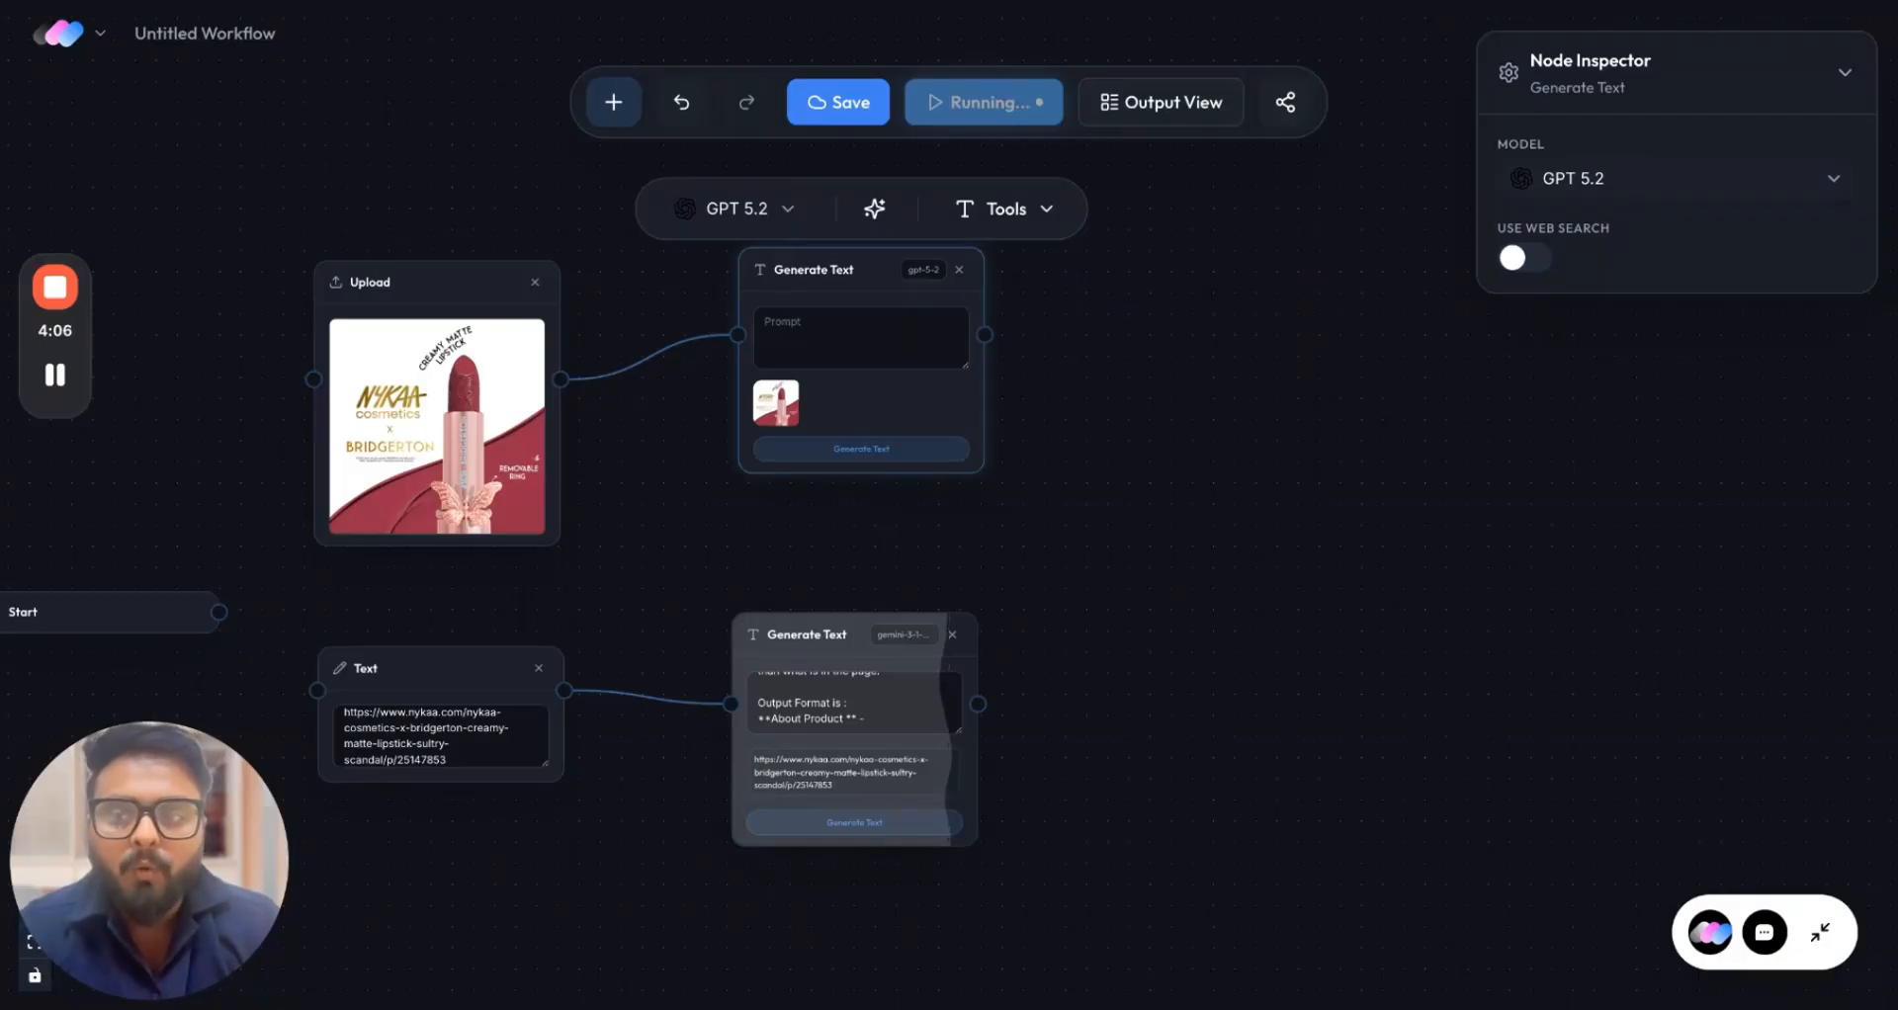
Prompt the GPT 5.2 node to analyse the content and give one detailed ad persona under **Persona**, including pain points, needs, likes and dislikes.
left_click(831, 345)
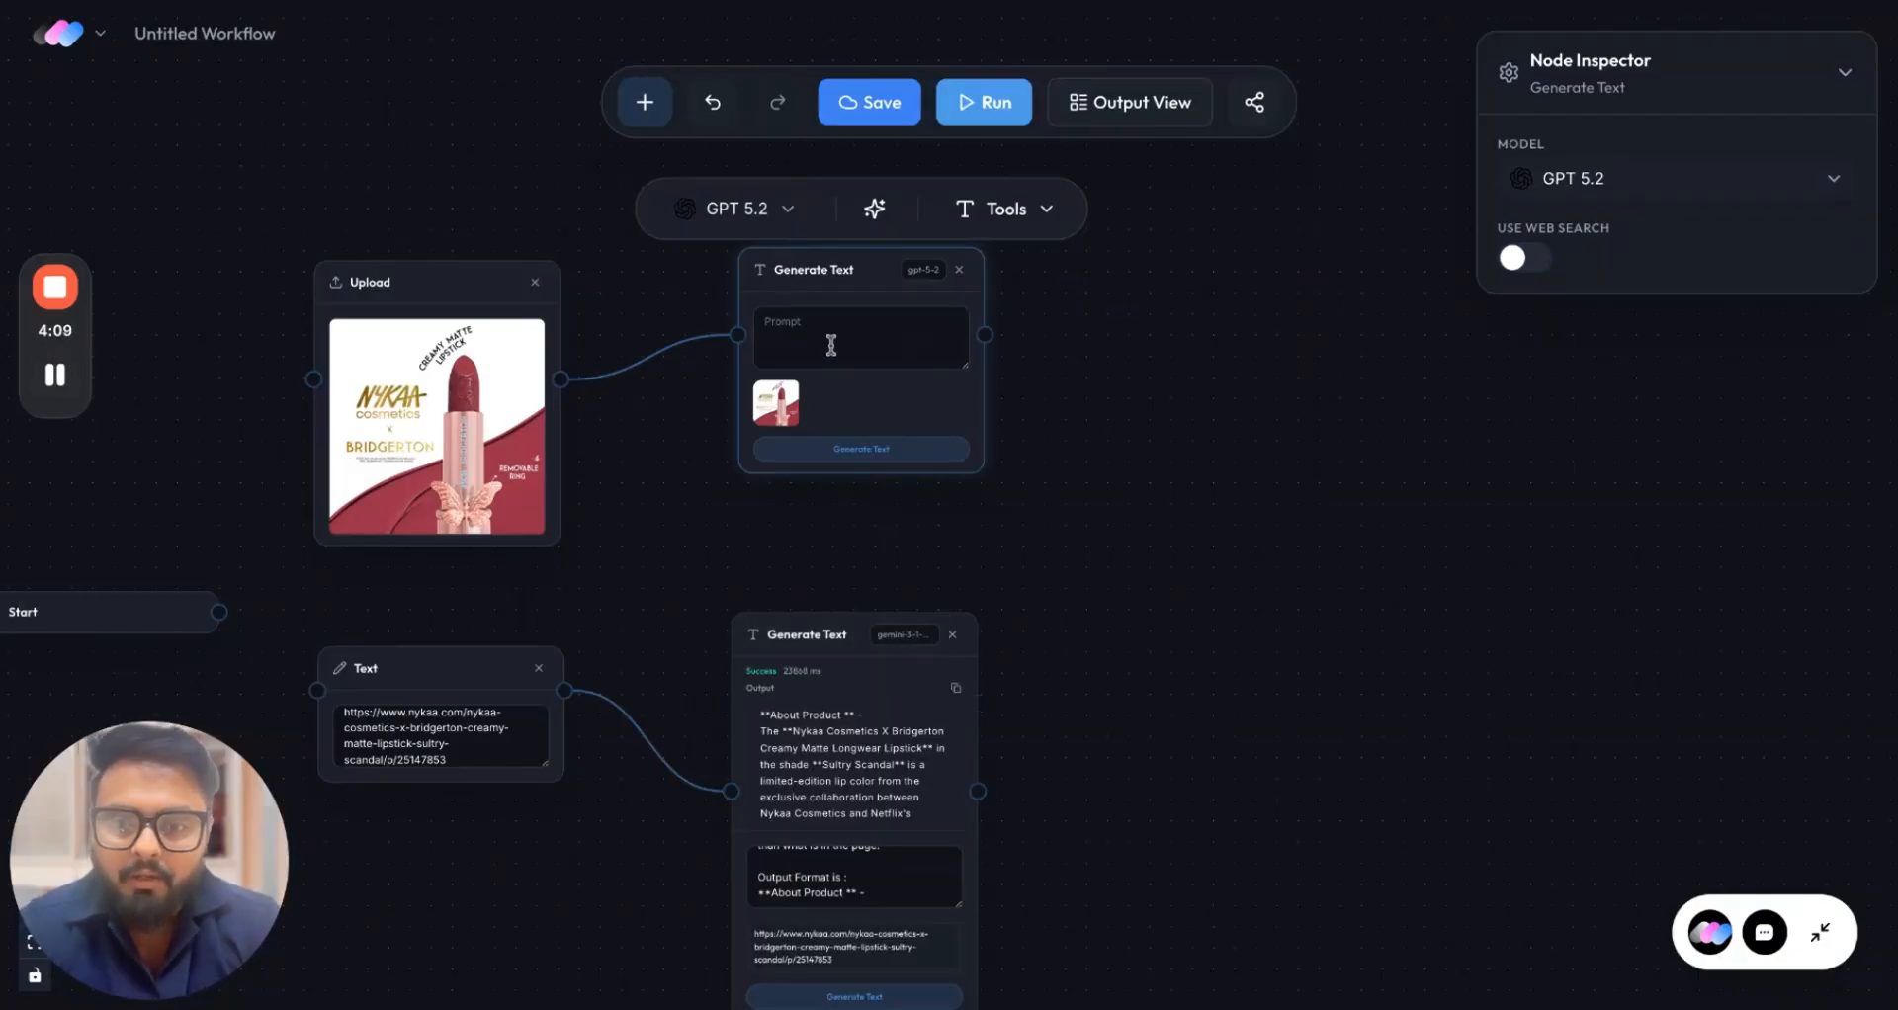
type("Make persona as detailed as possible. You should include there pain points, there need, there likeliness, their dislikes and all that will define them.")
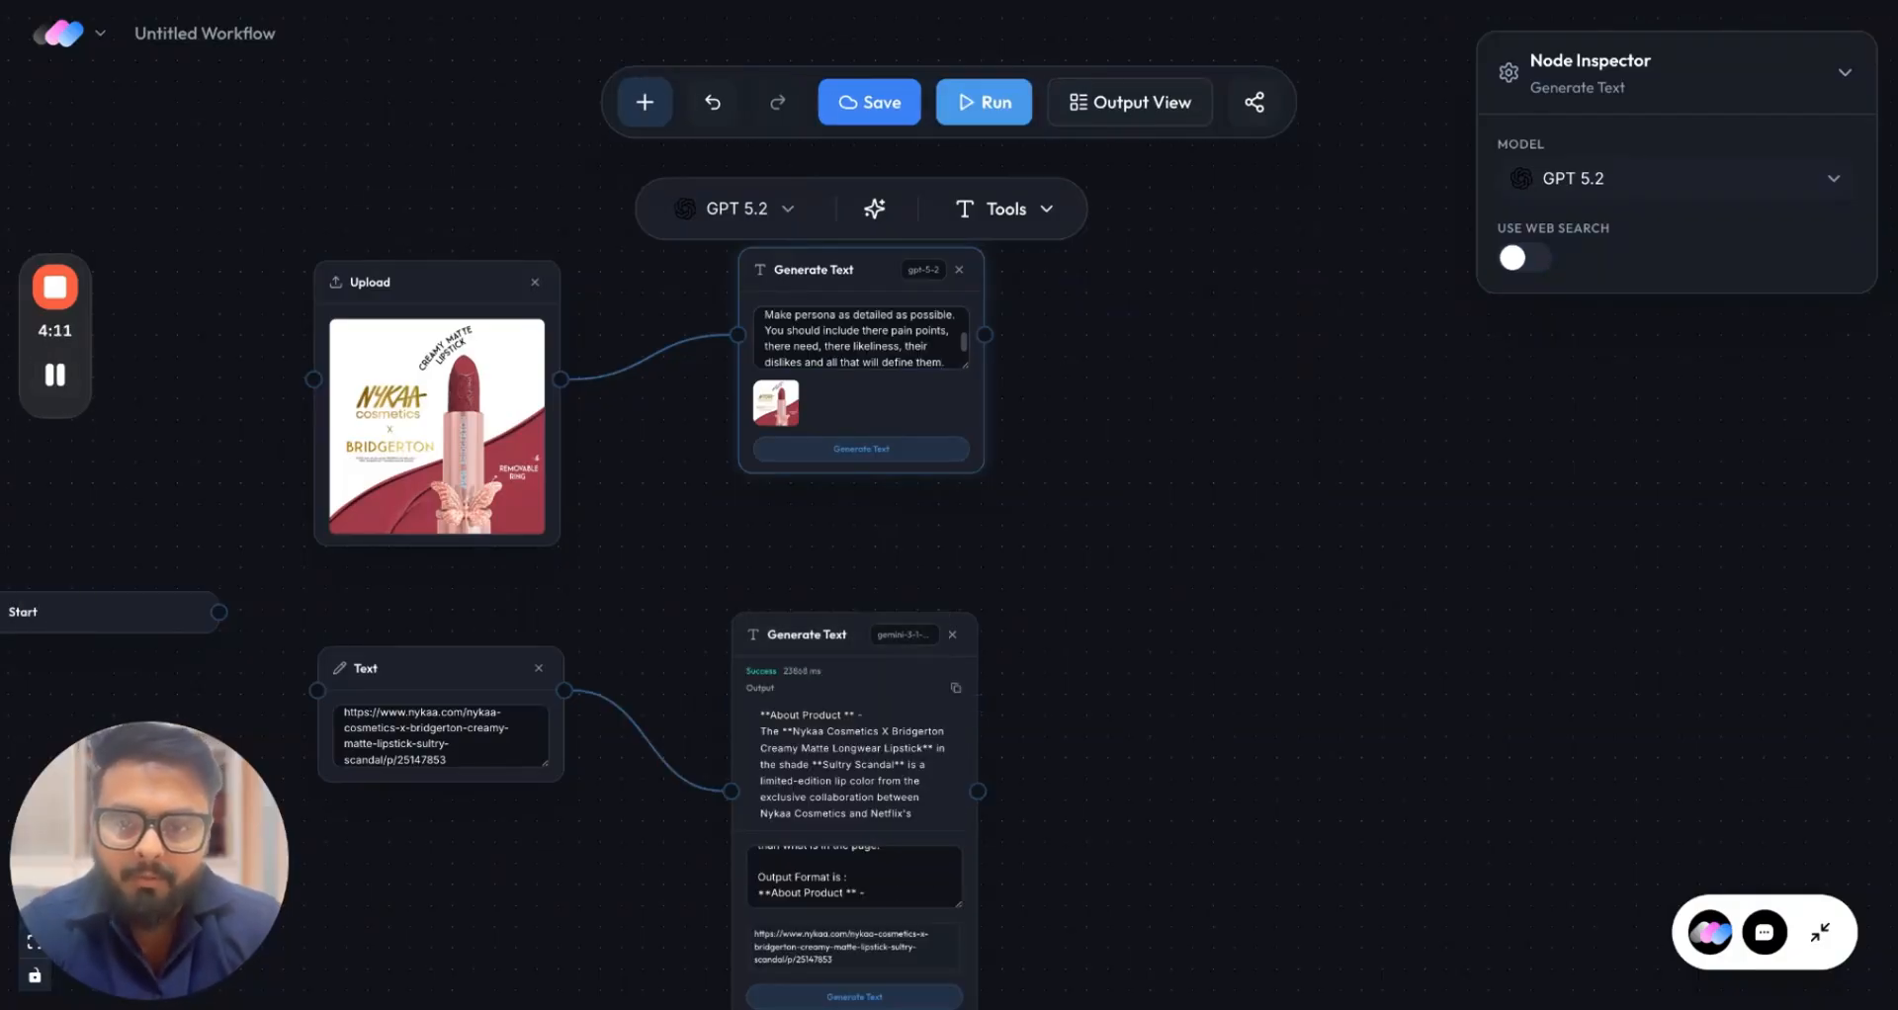
scroll(832, 345, "up", 3)
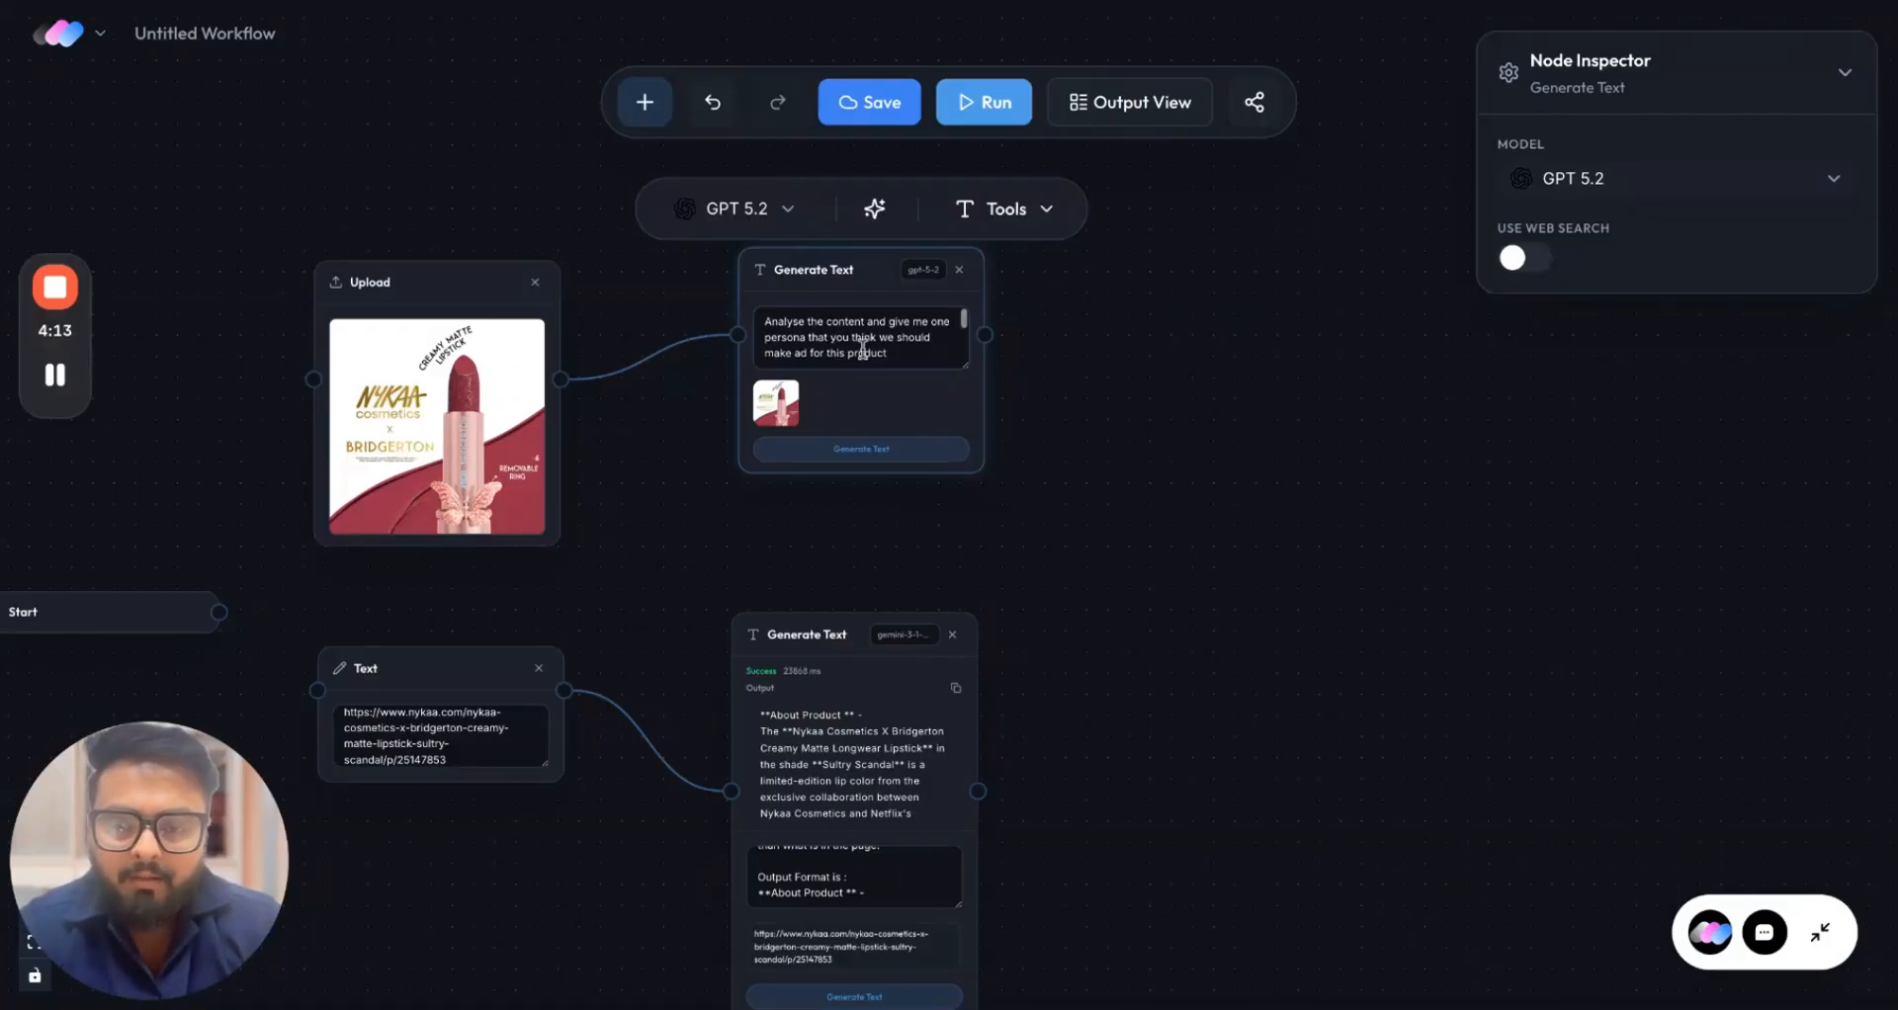
scroll(1013, 381, "up", 5)
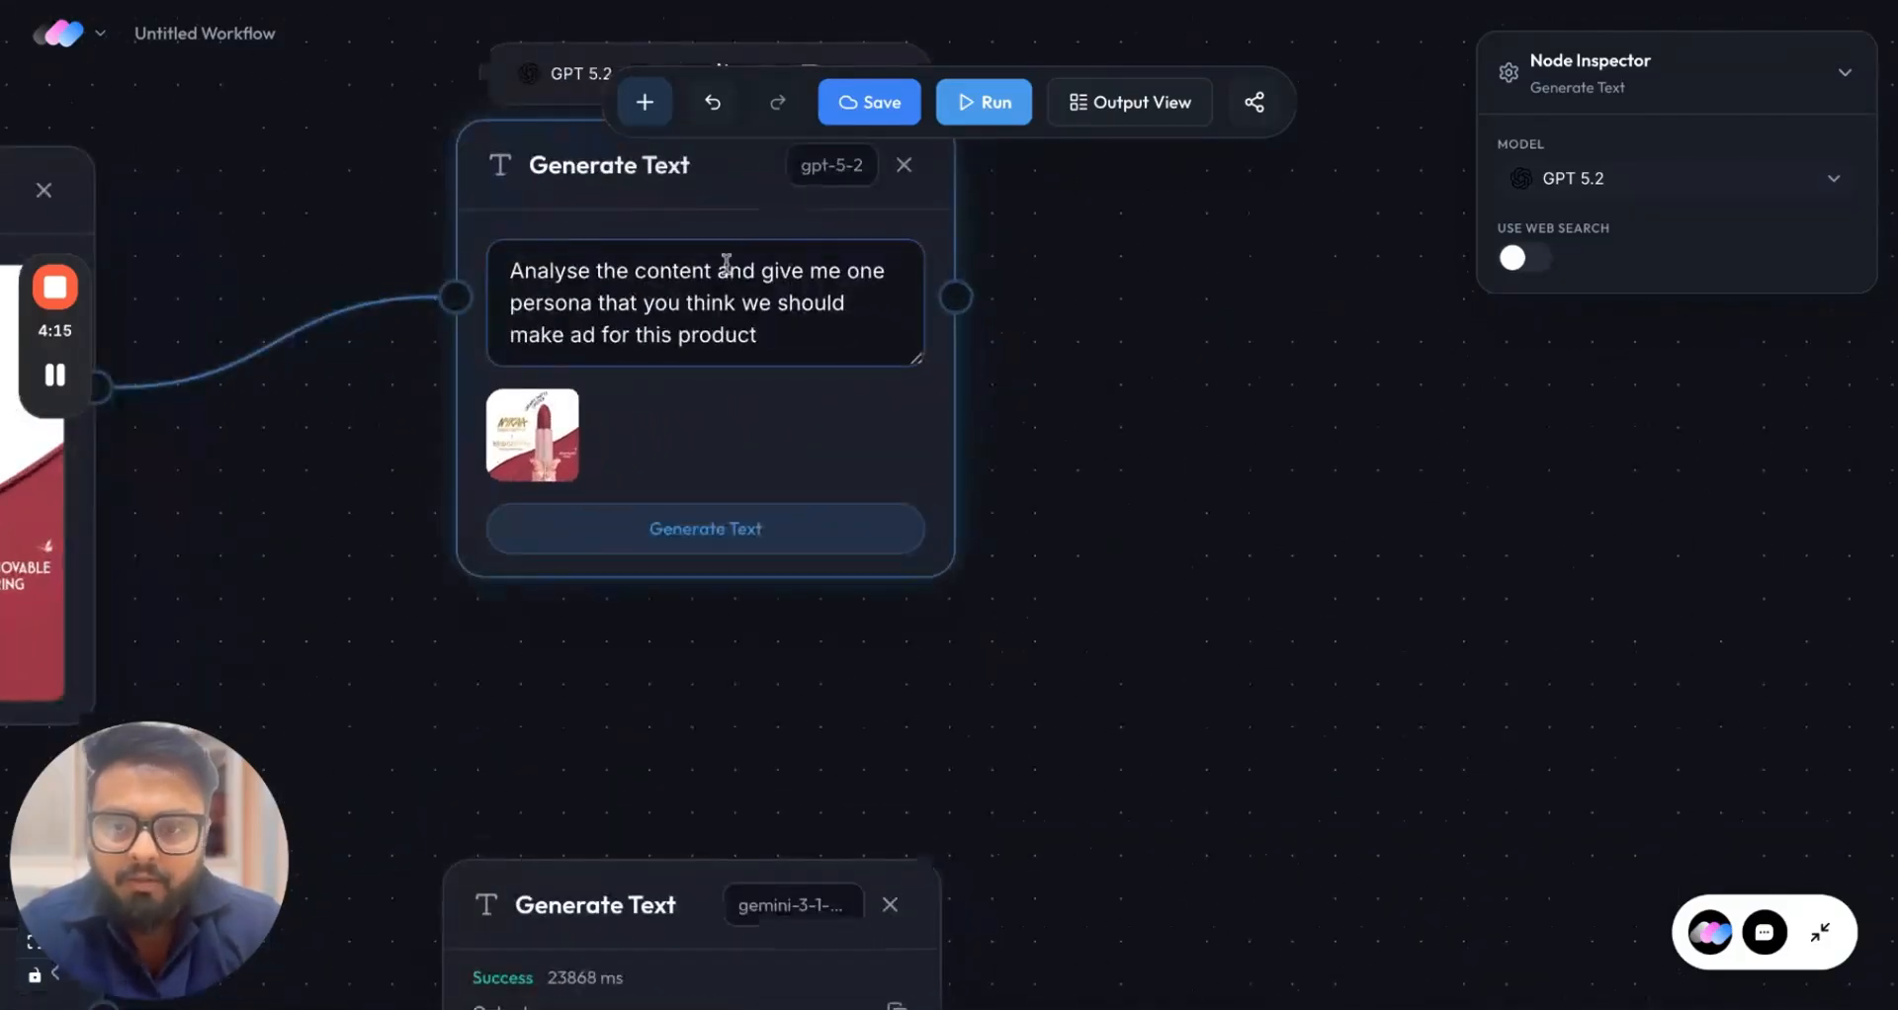
scroll(767, 494, "down", 6)
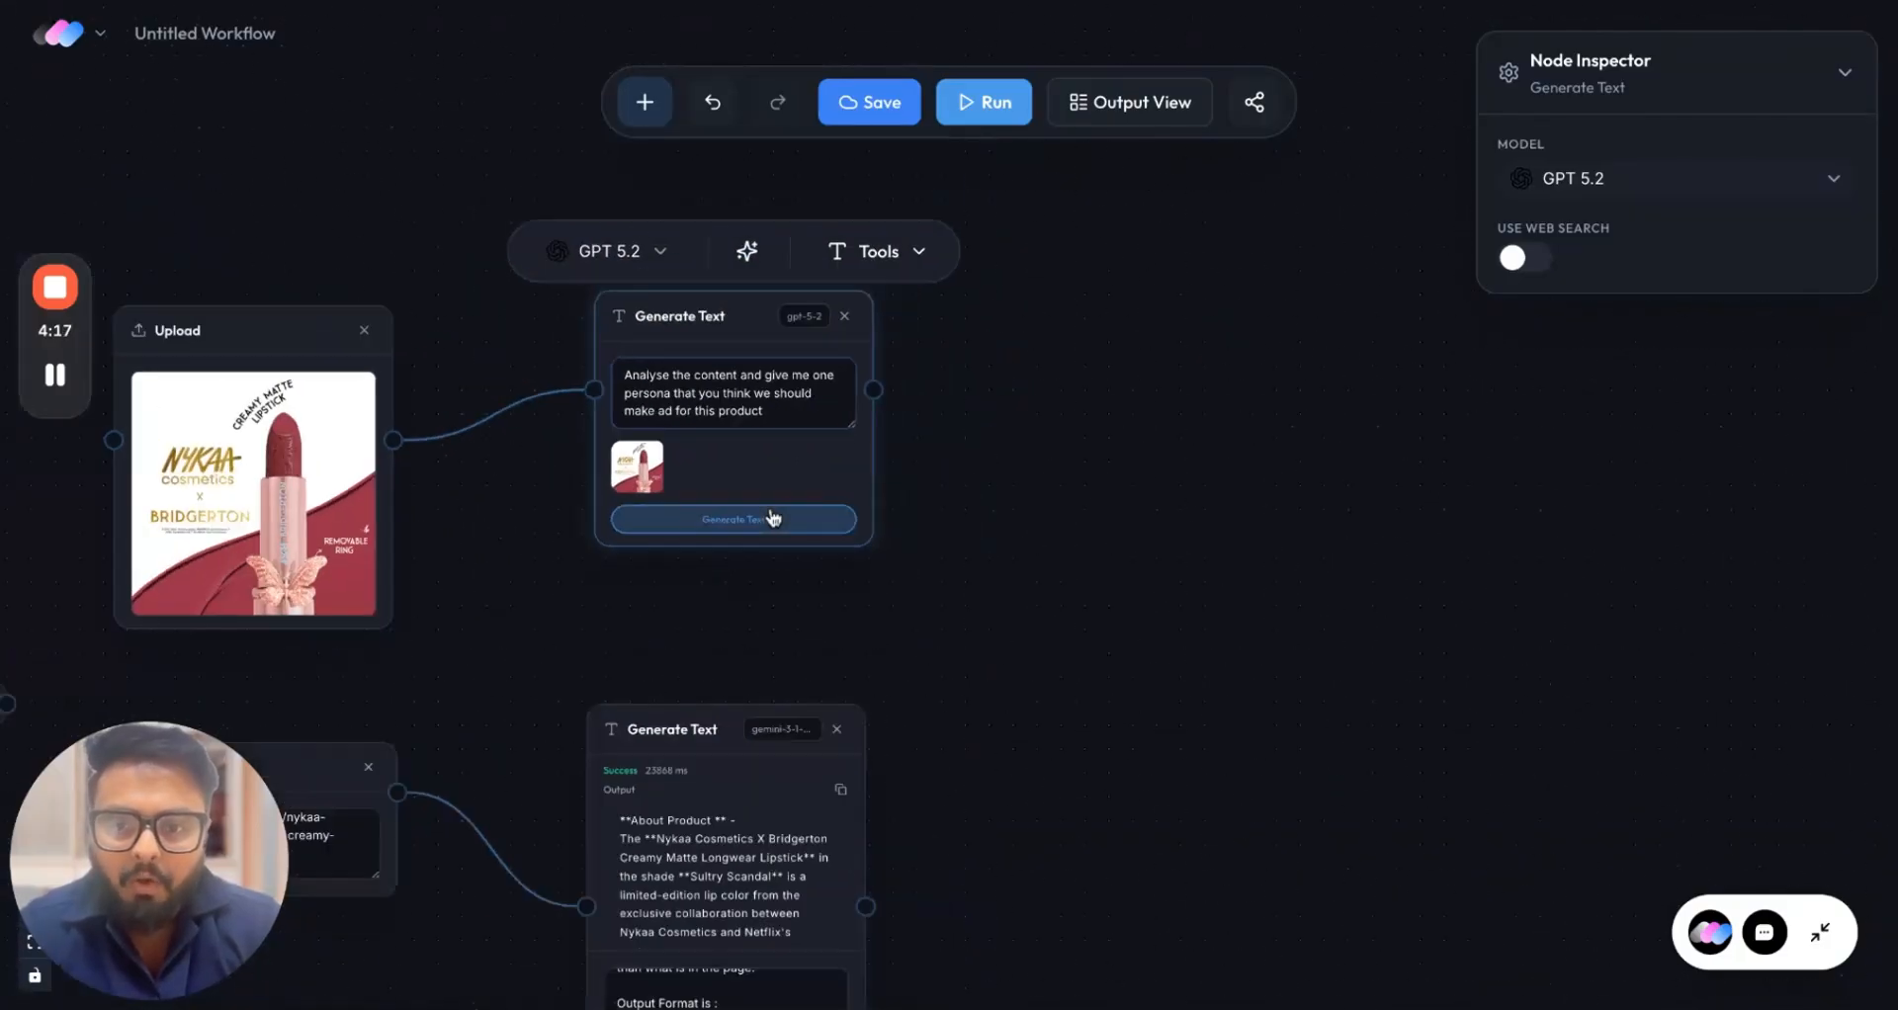
Connect the Gemini node's product summary to the GPT 5.2 node's input and move the GPT 5.2 node farther from the Upload node.
left_click_drag(846, 814, 631, 420)
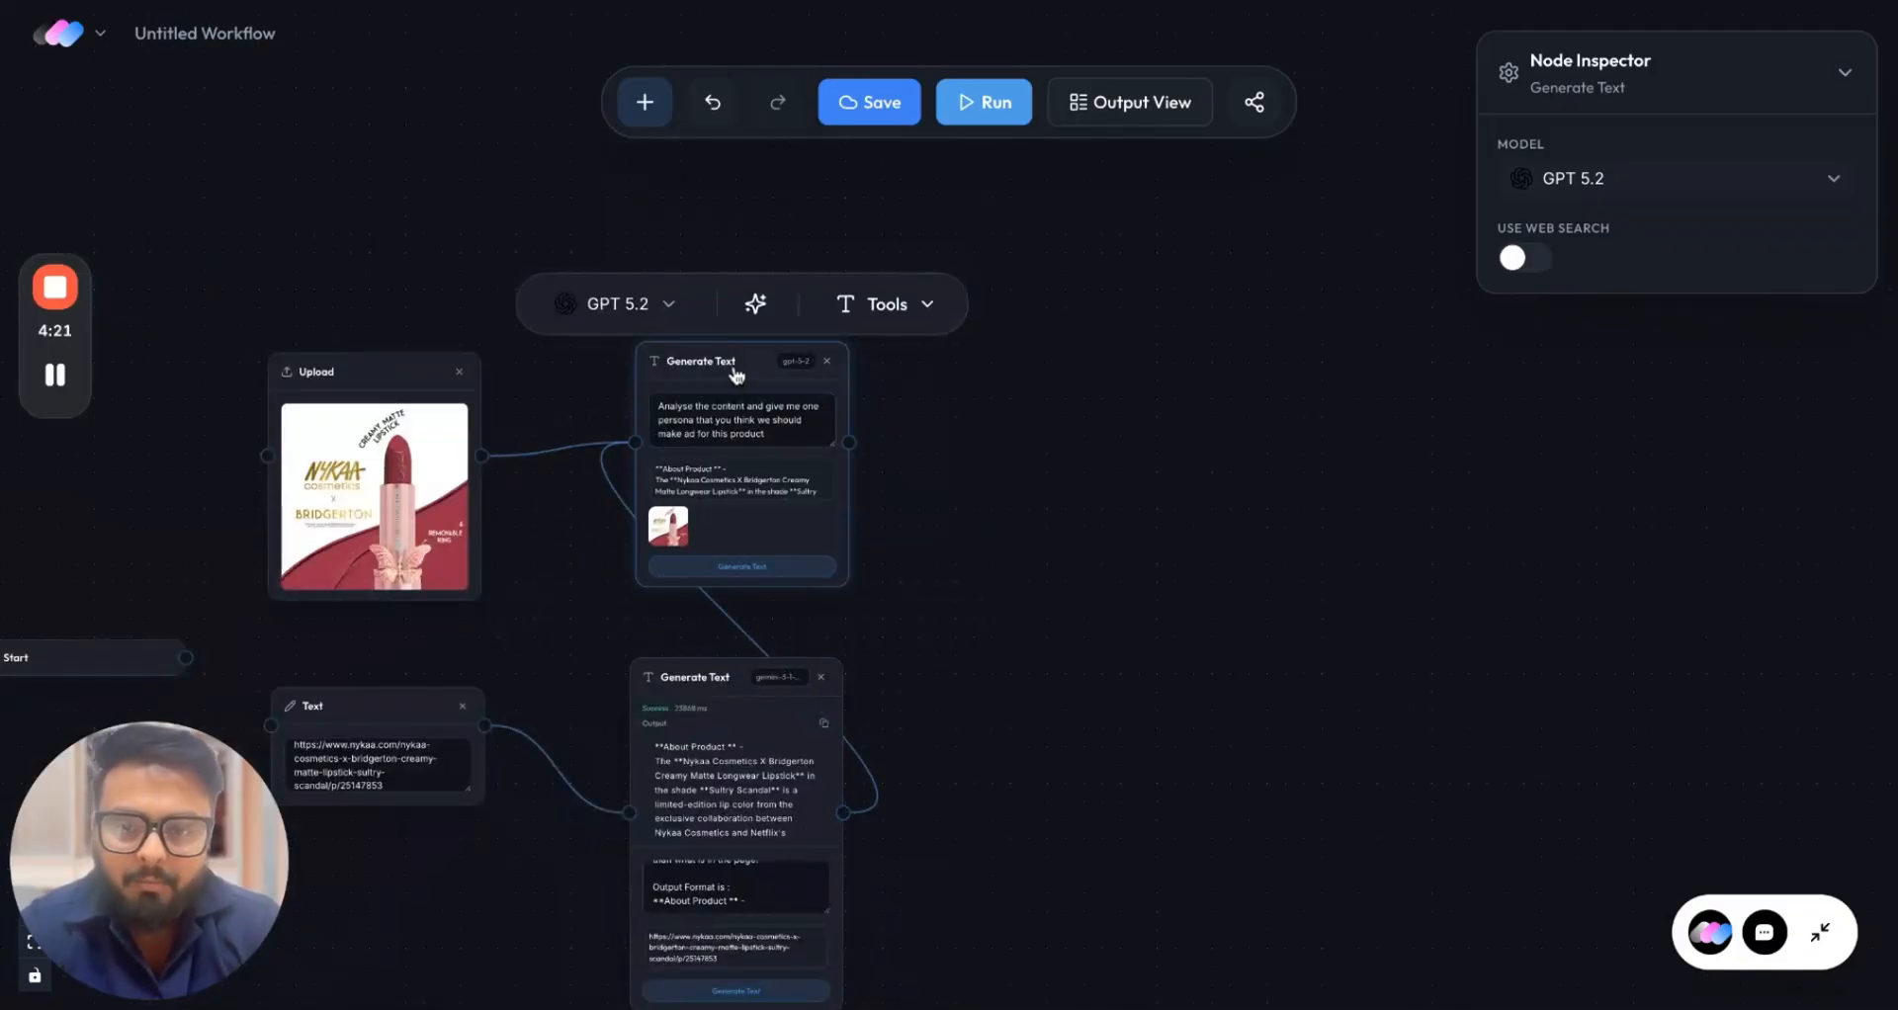
left_click_drag(736, 373, 955, 345)
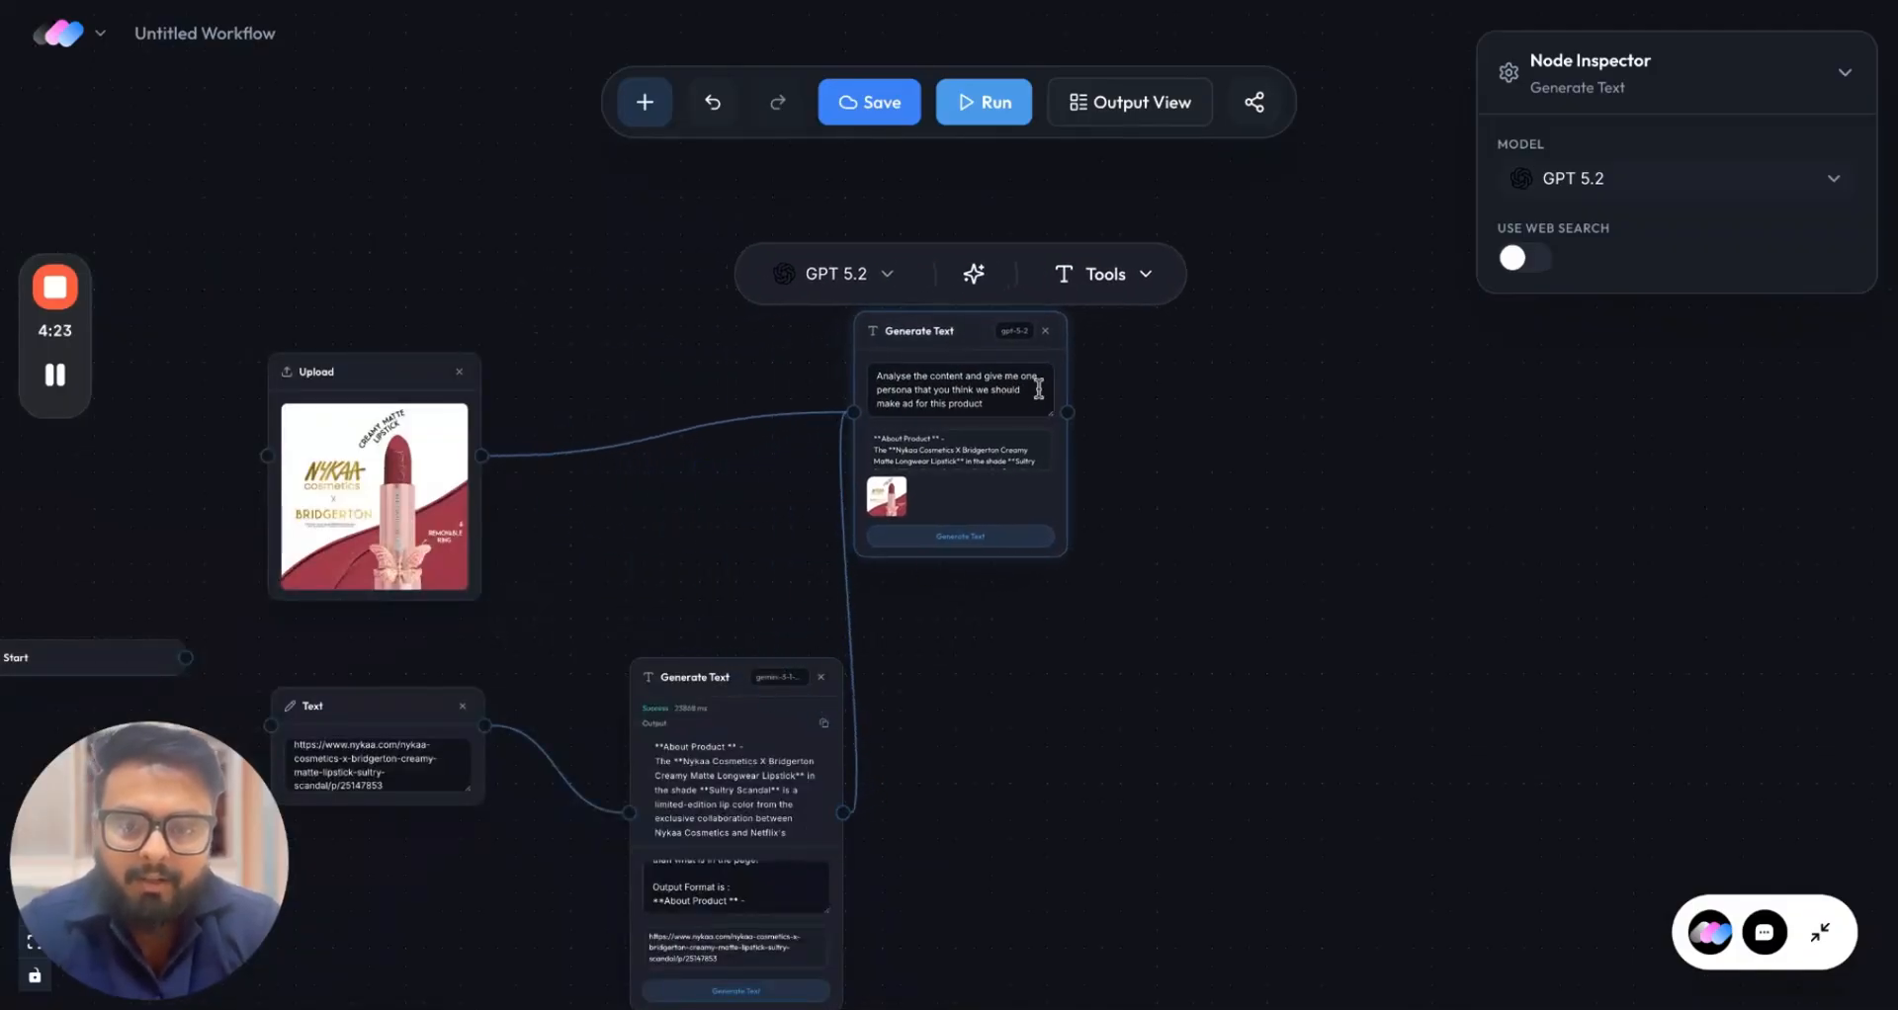
scroll(1112, 406, "up", 3)
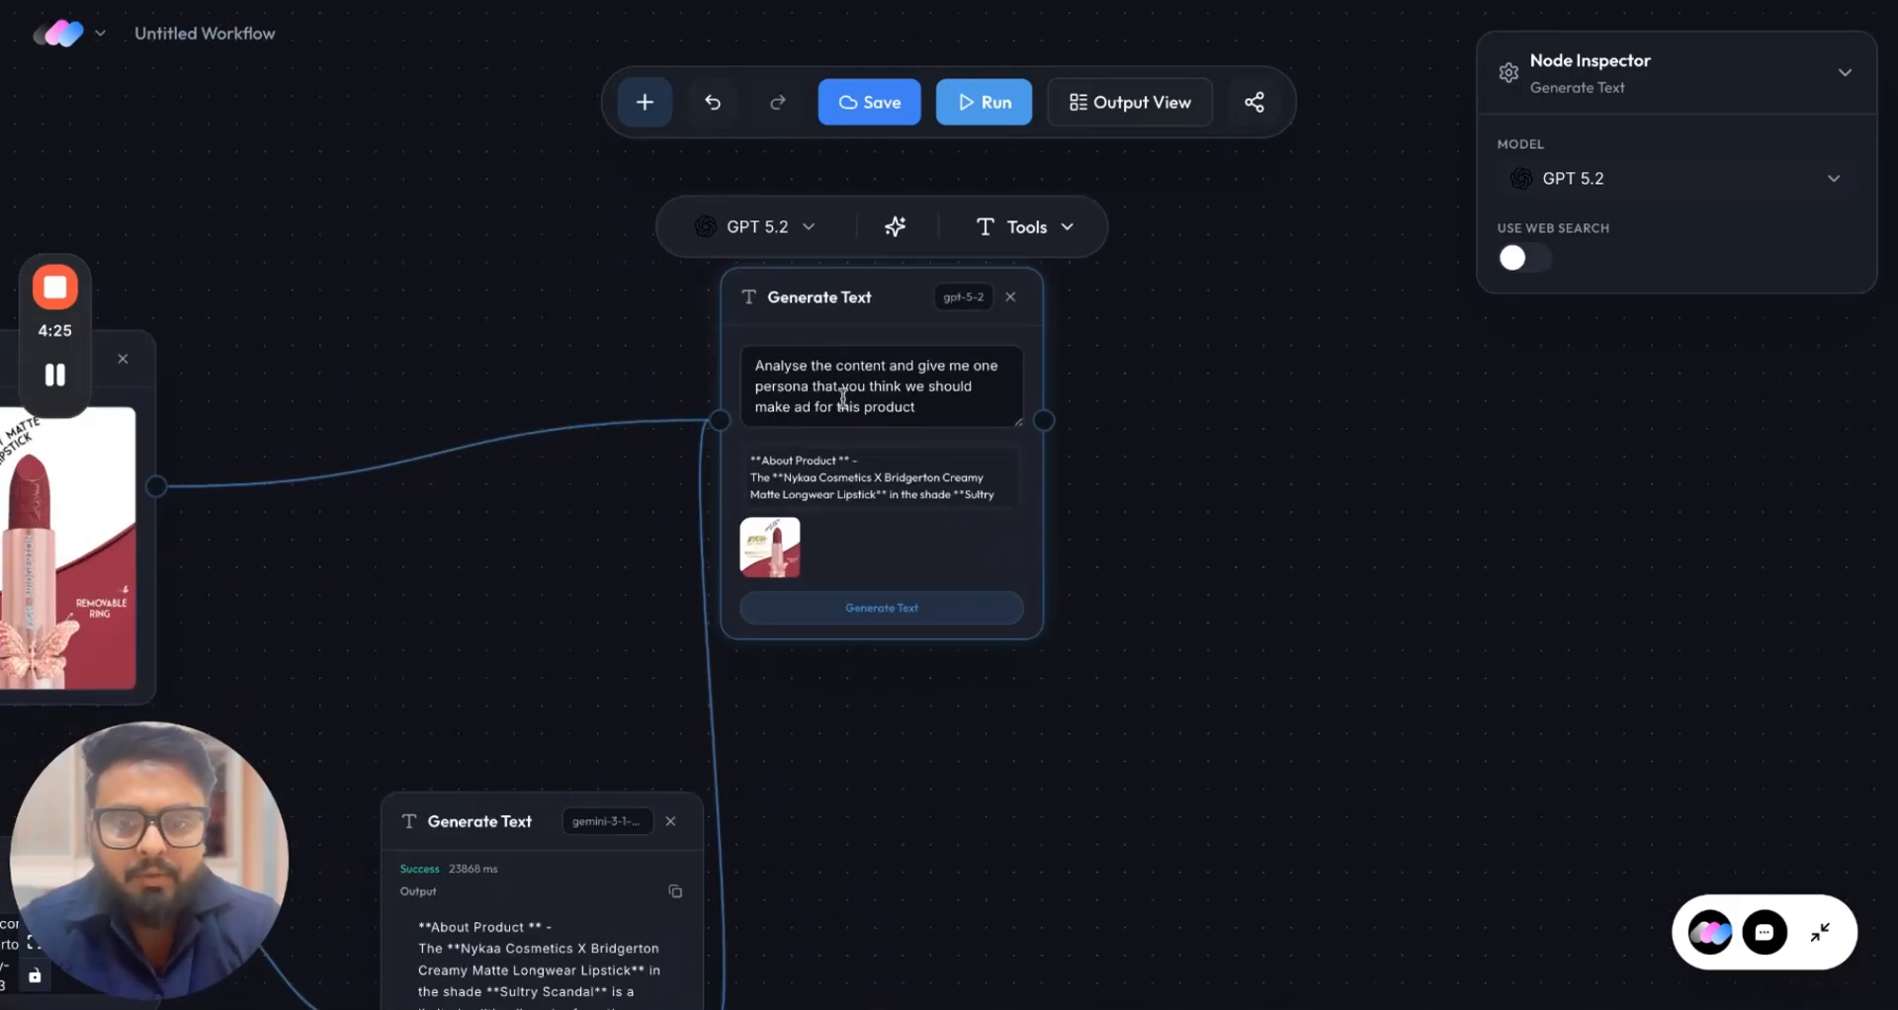
scroll(879, 385, "down", 8)
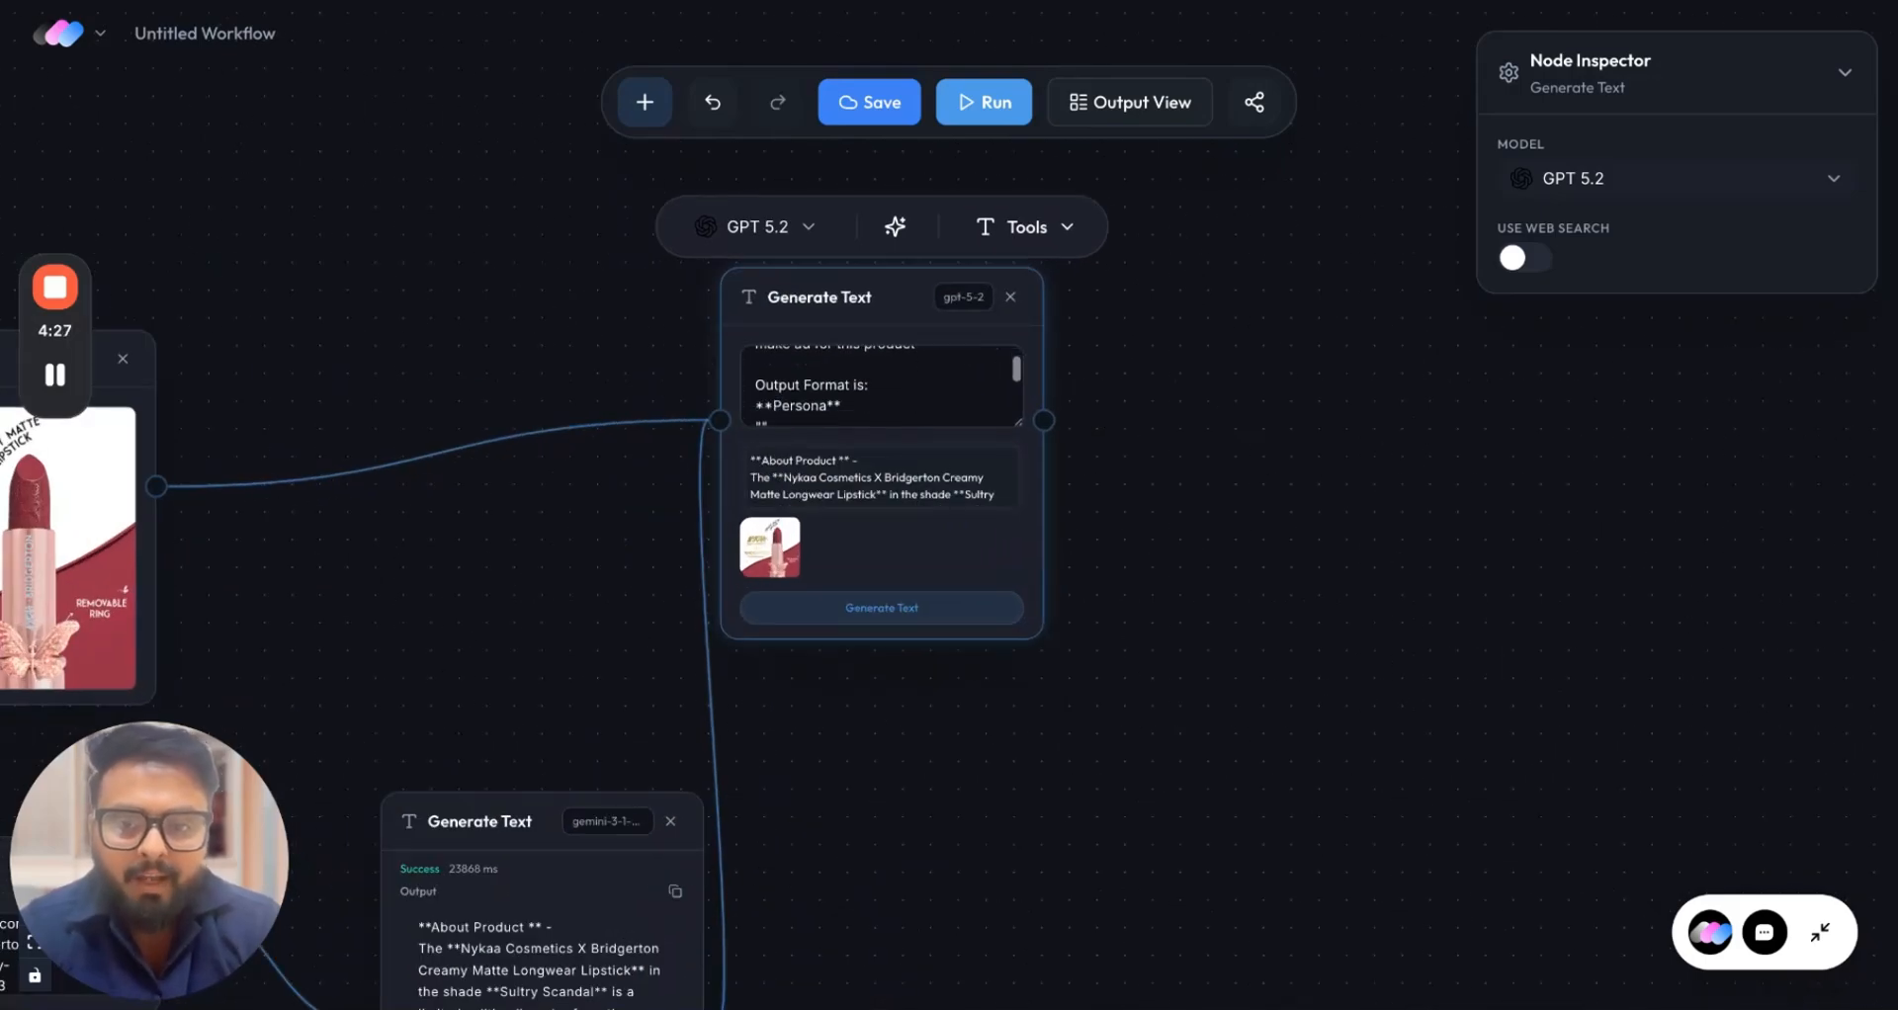
scroll(880, 391, "down", 3)
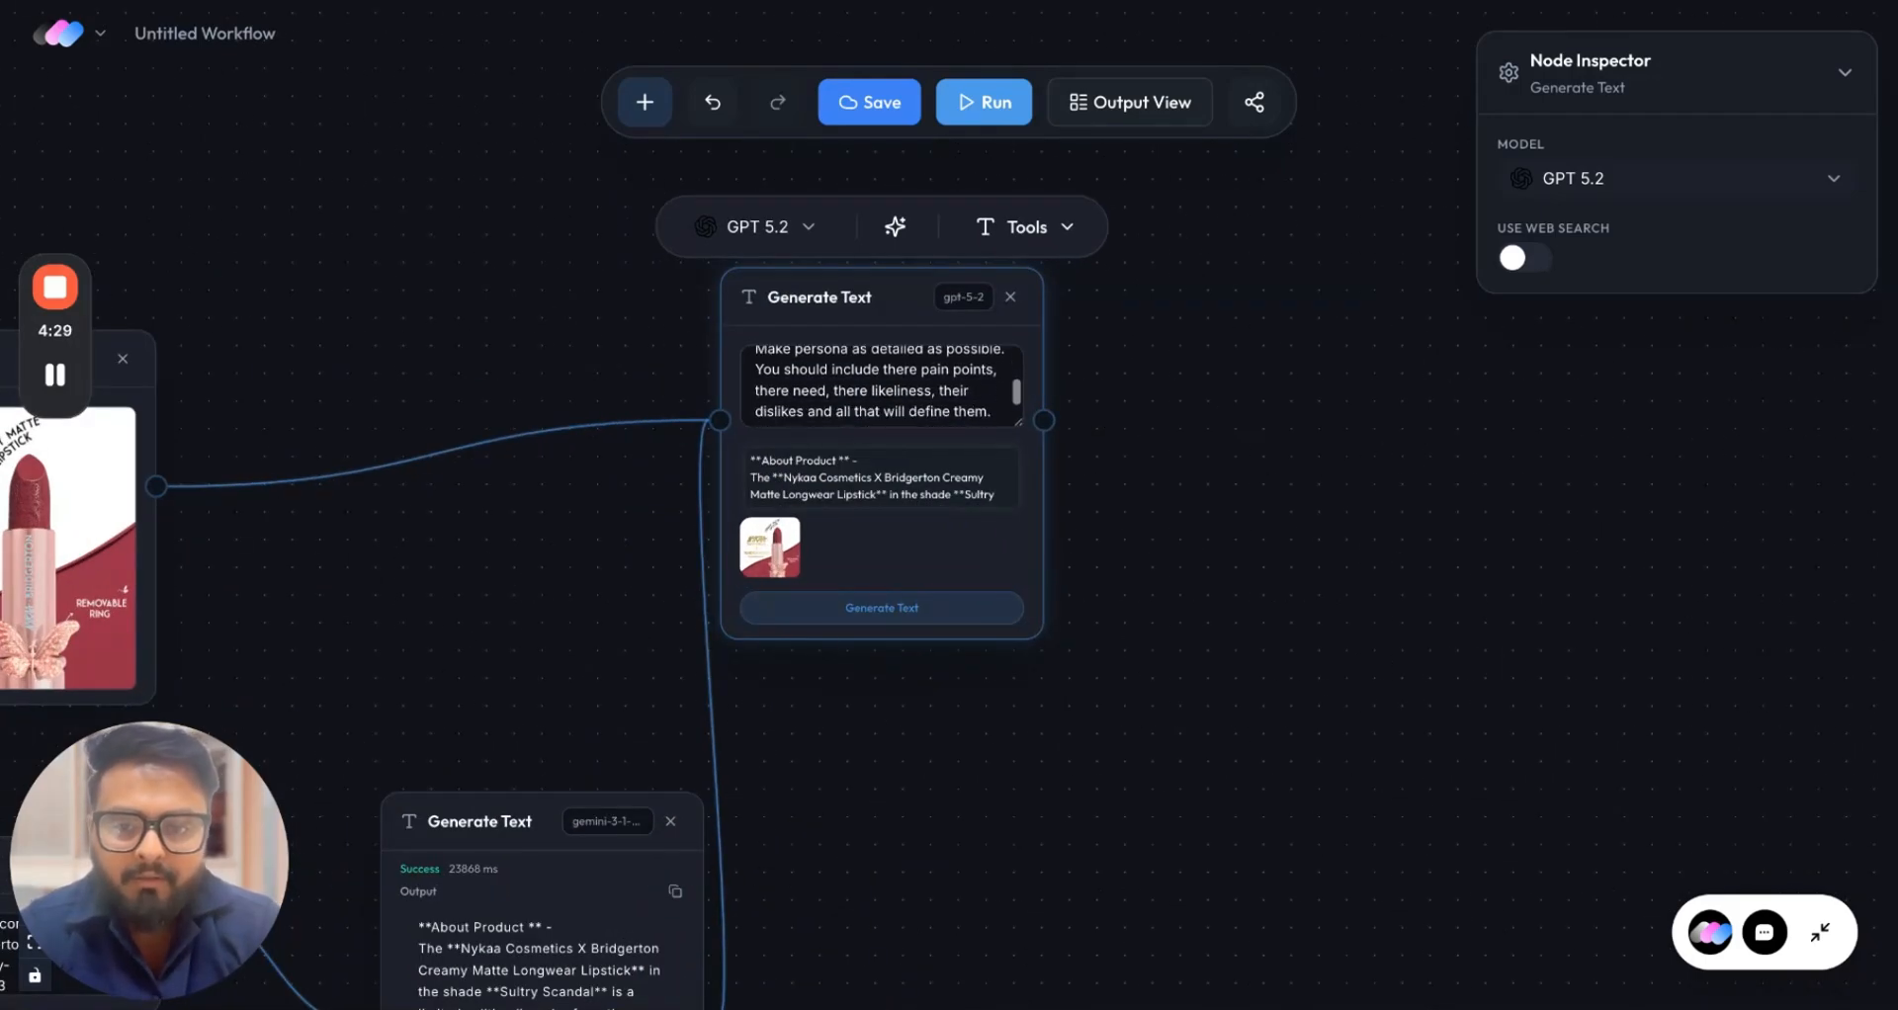
scroll(525, 551, "down", 5)
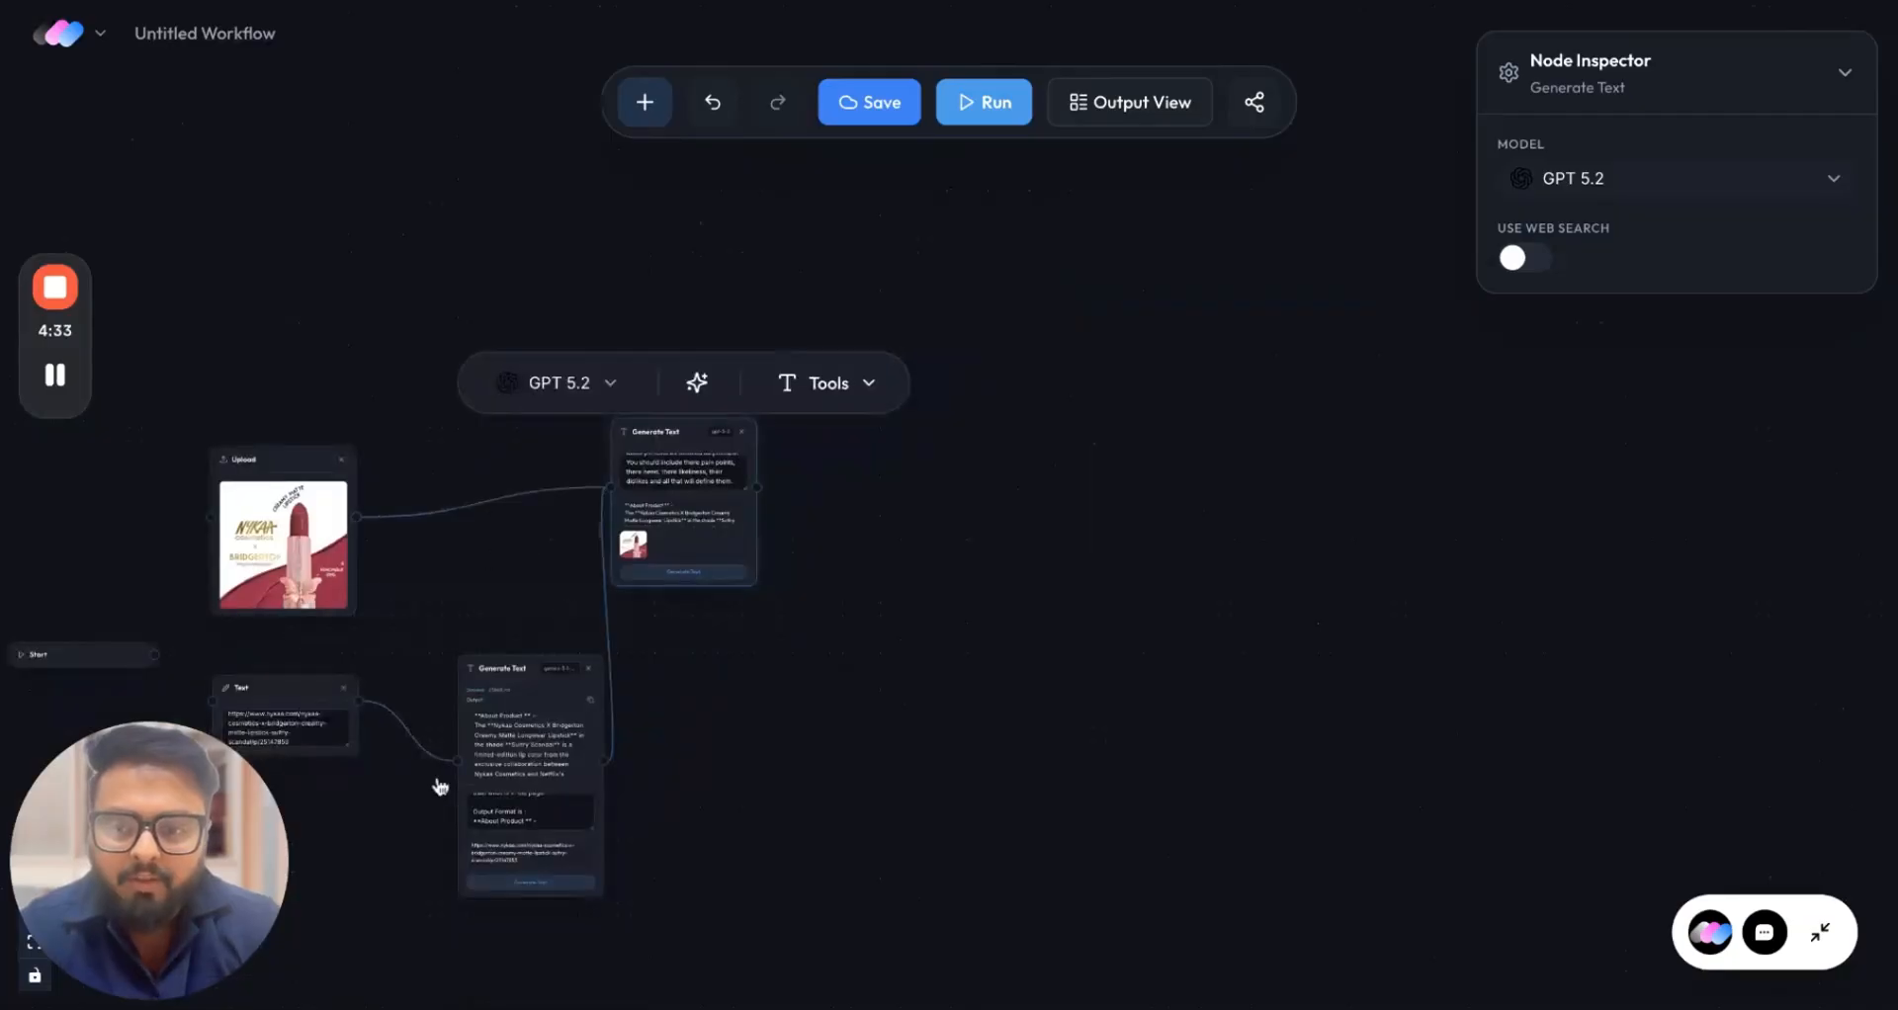
Read through the Gemini node's generated product summary, from the introduction and formula details to the packaging and collection.
scroll(435, 785, "up", 5)
scroll(673, 717, "down", 1)
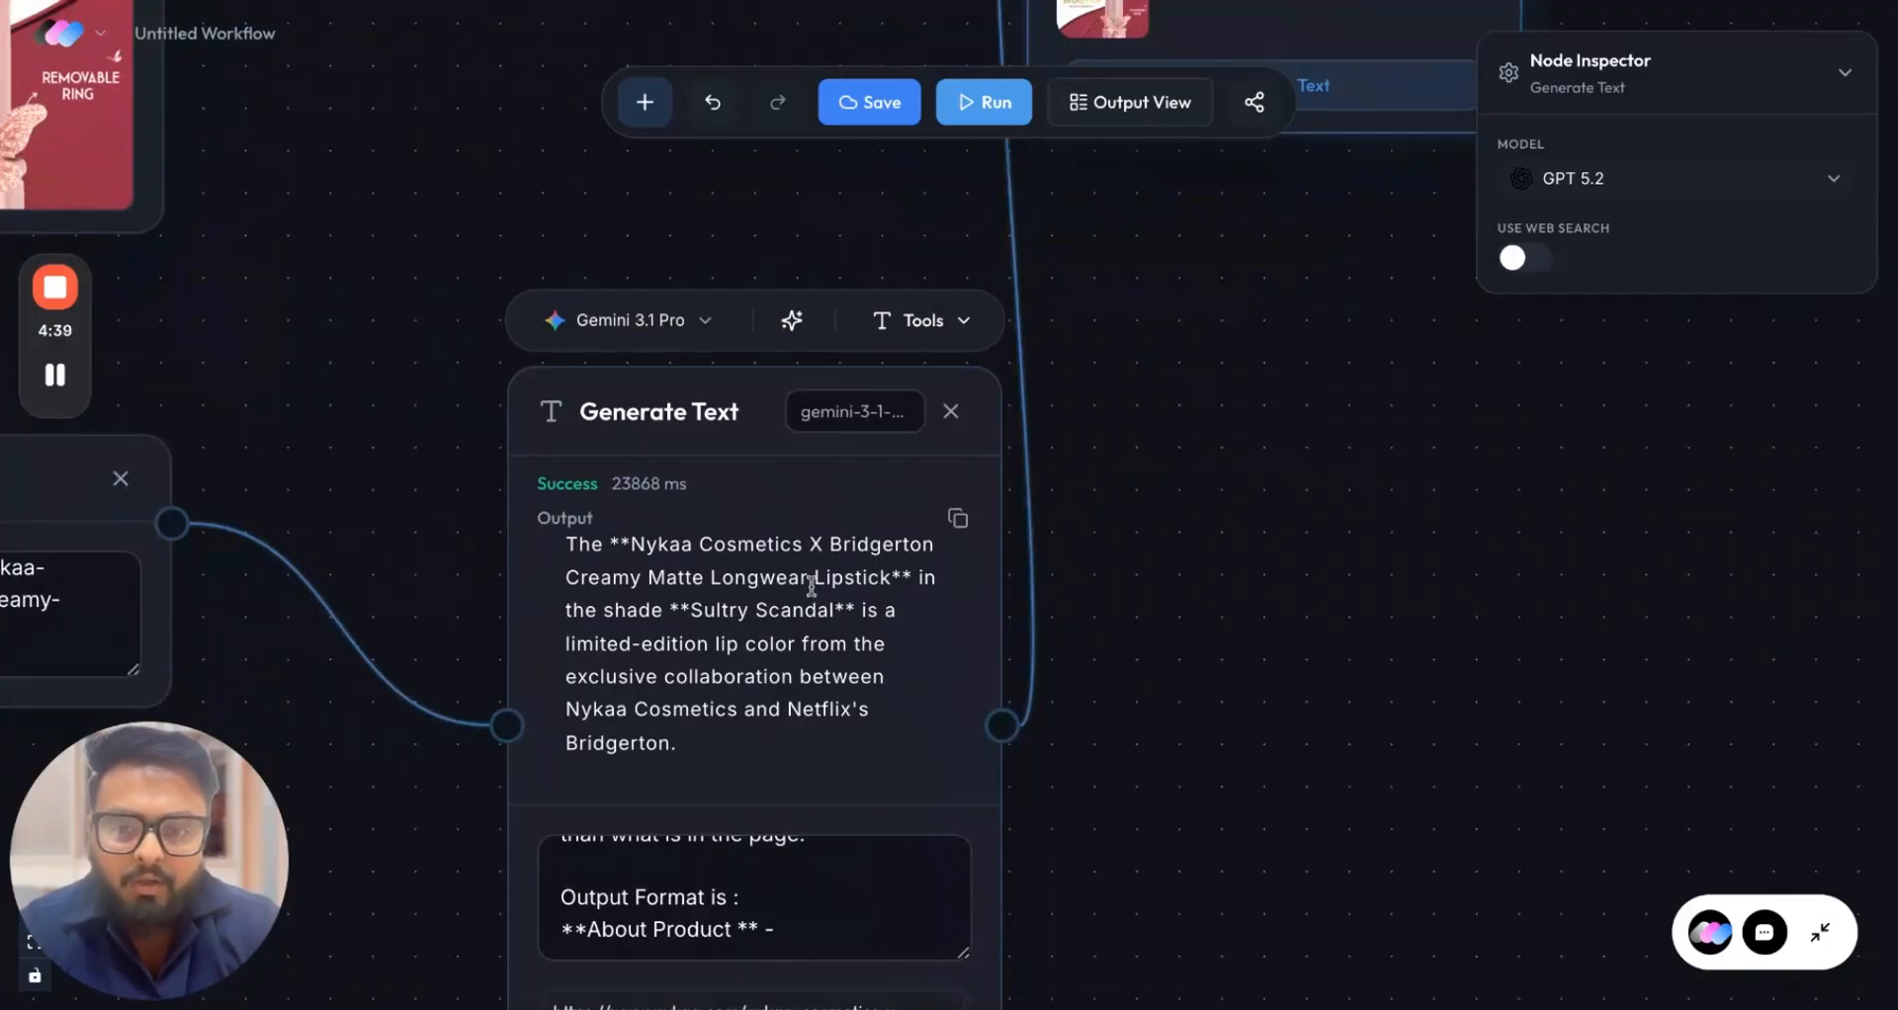
scroll(821, 689, "down", 1)
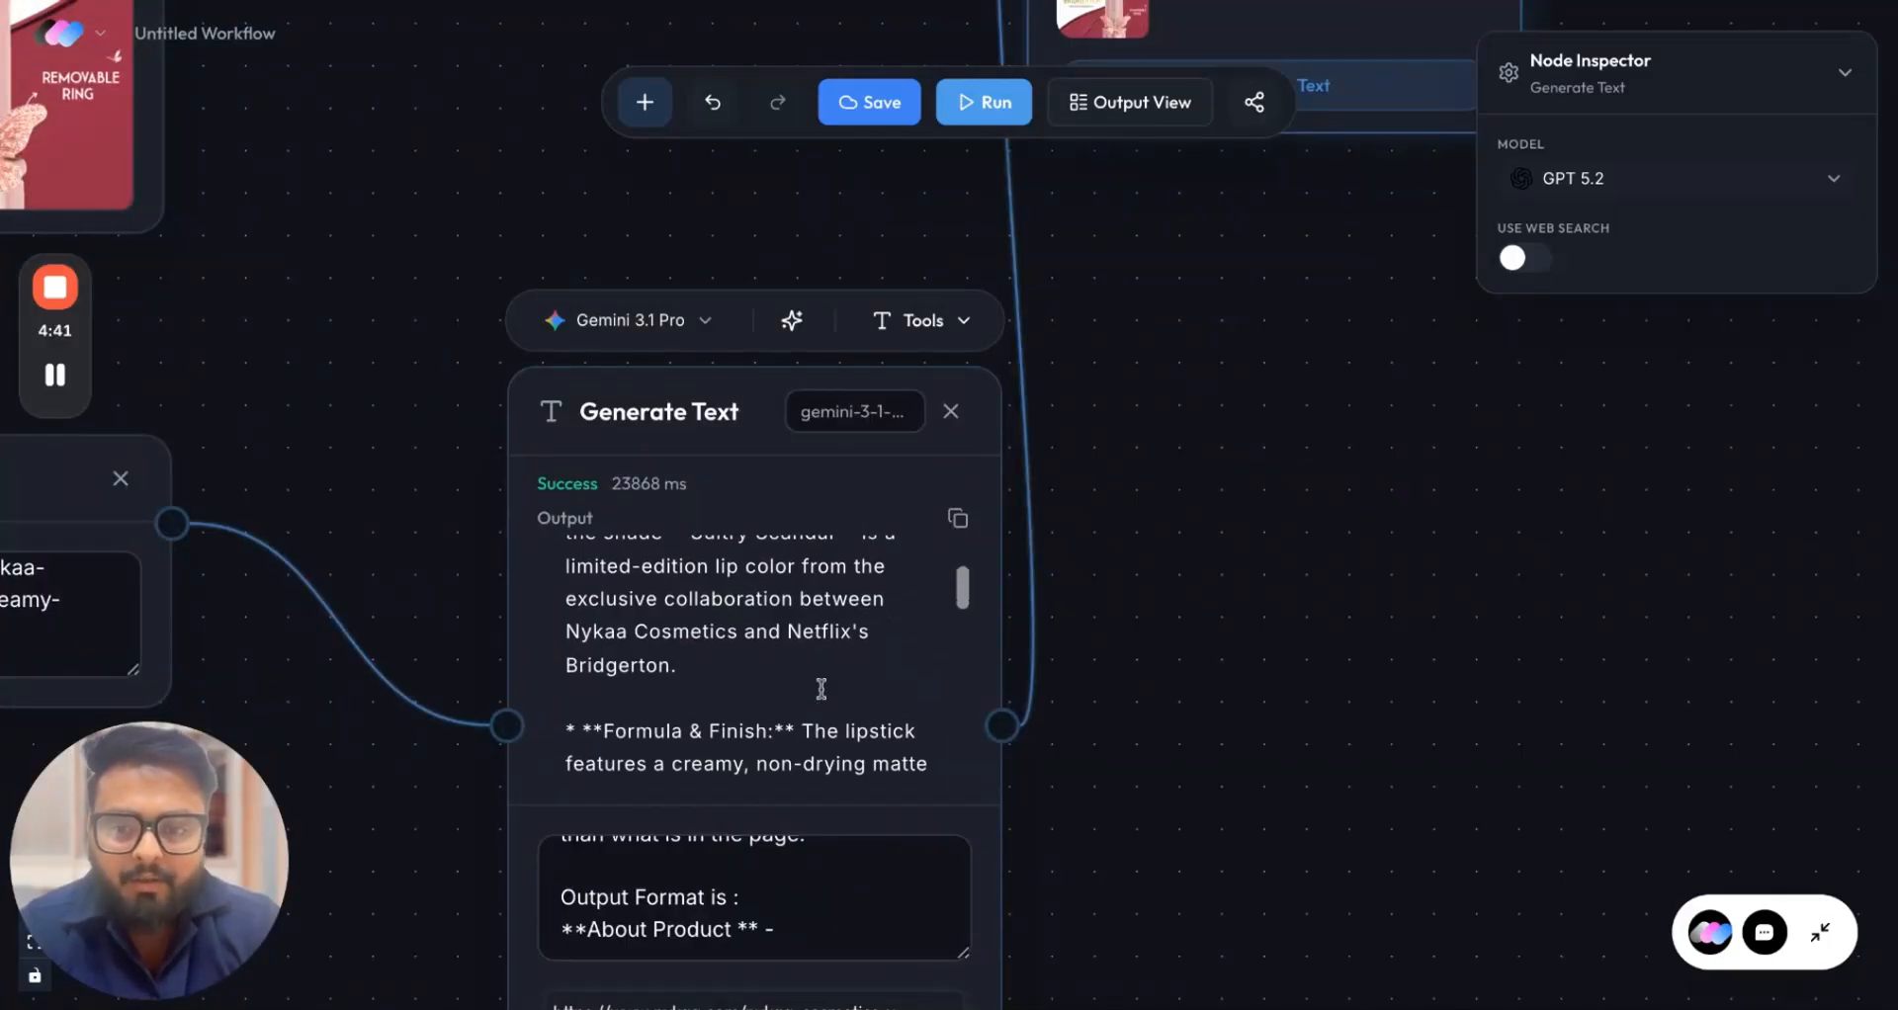
scroll(766, 660, "down", 1)
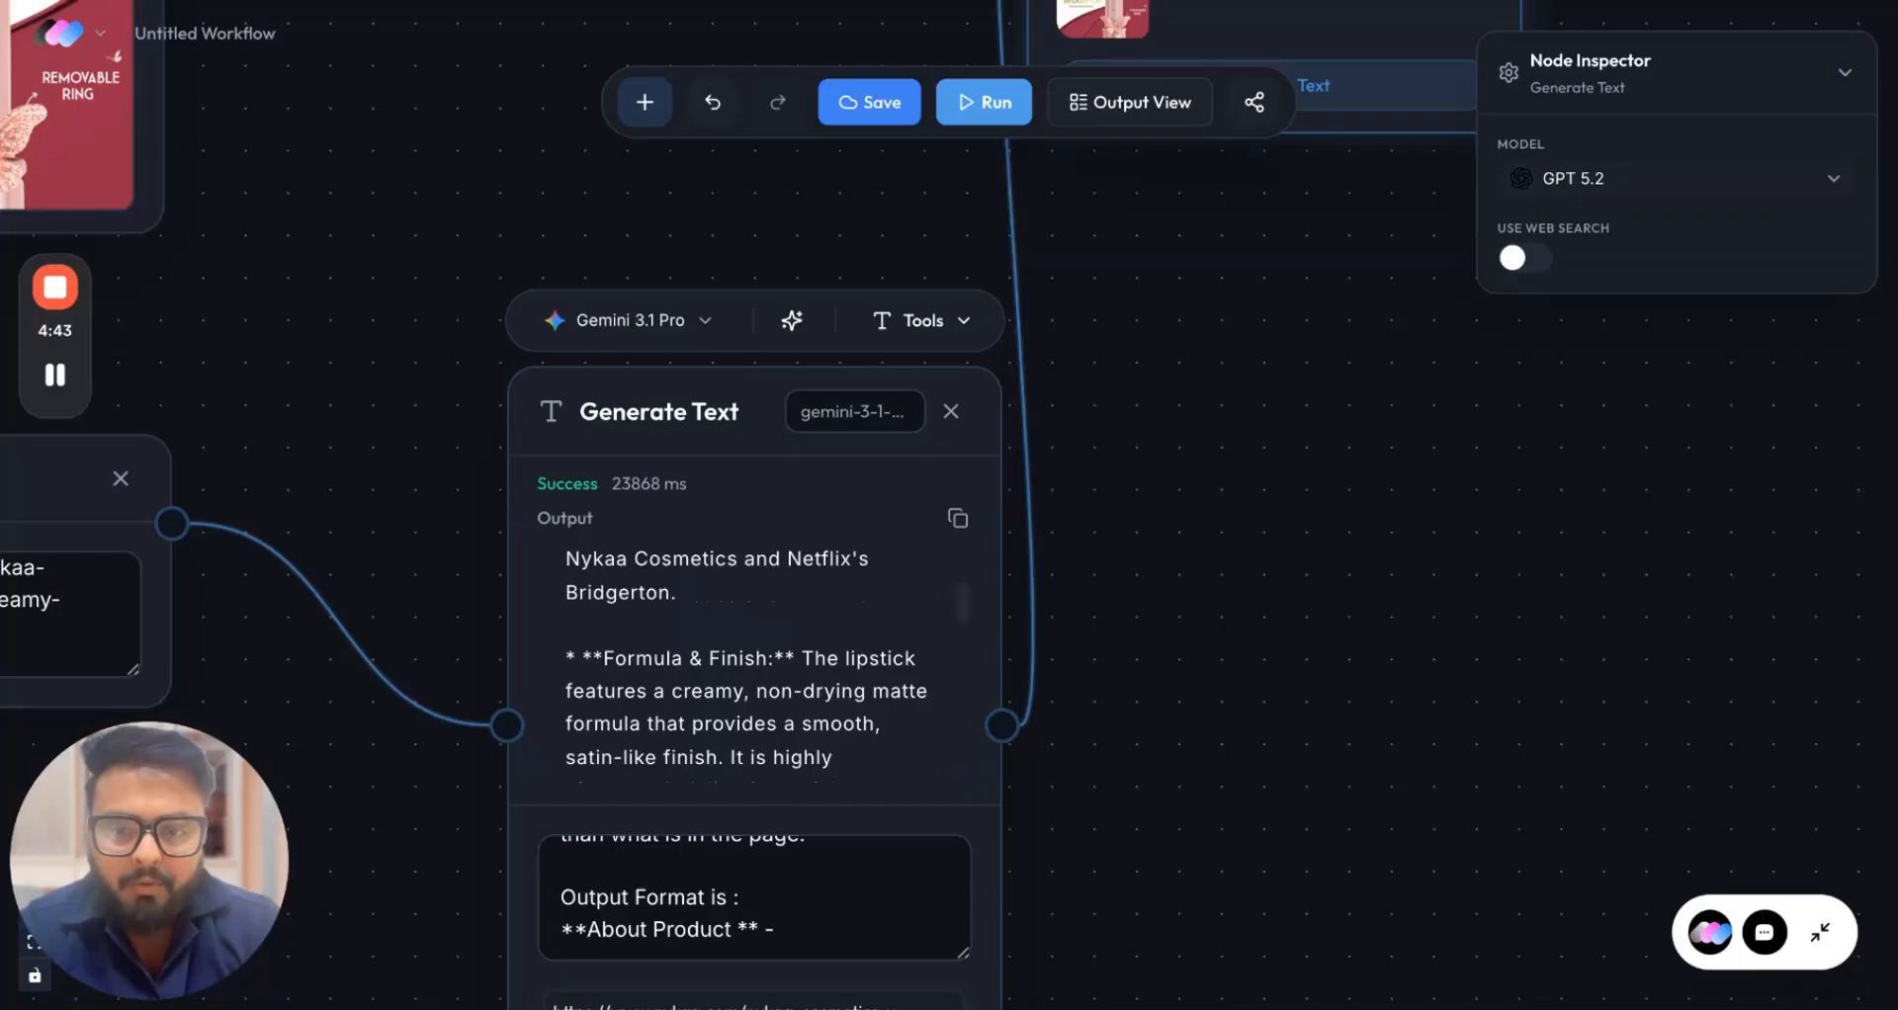
scroll(766, 662, "down", 5)
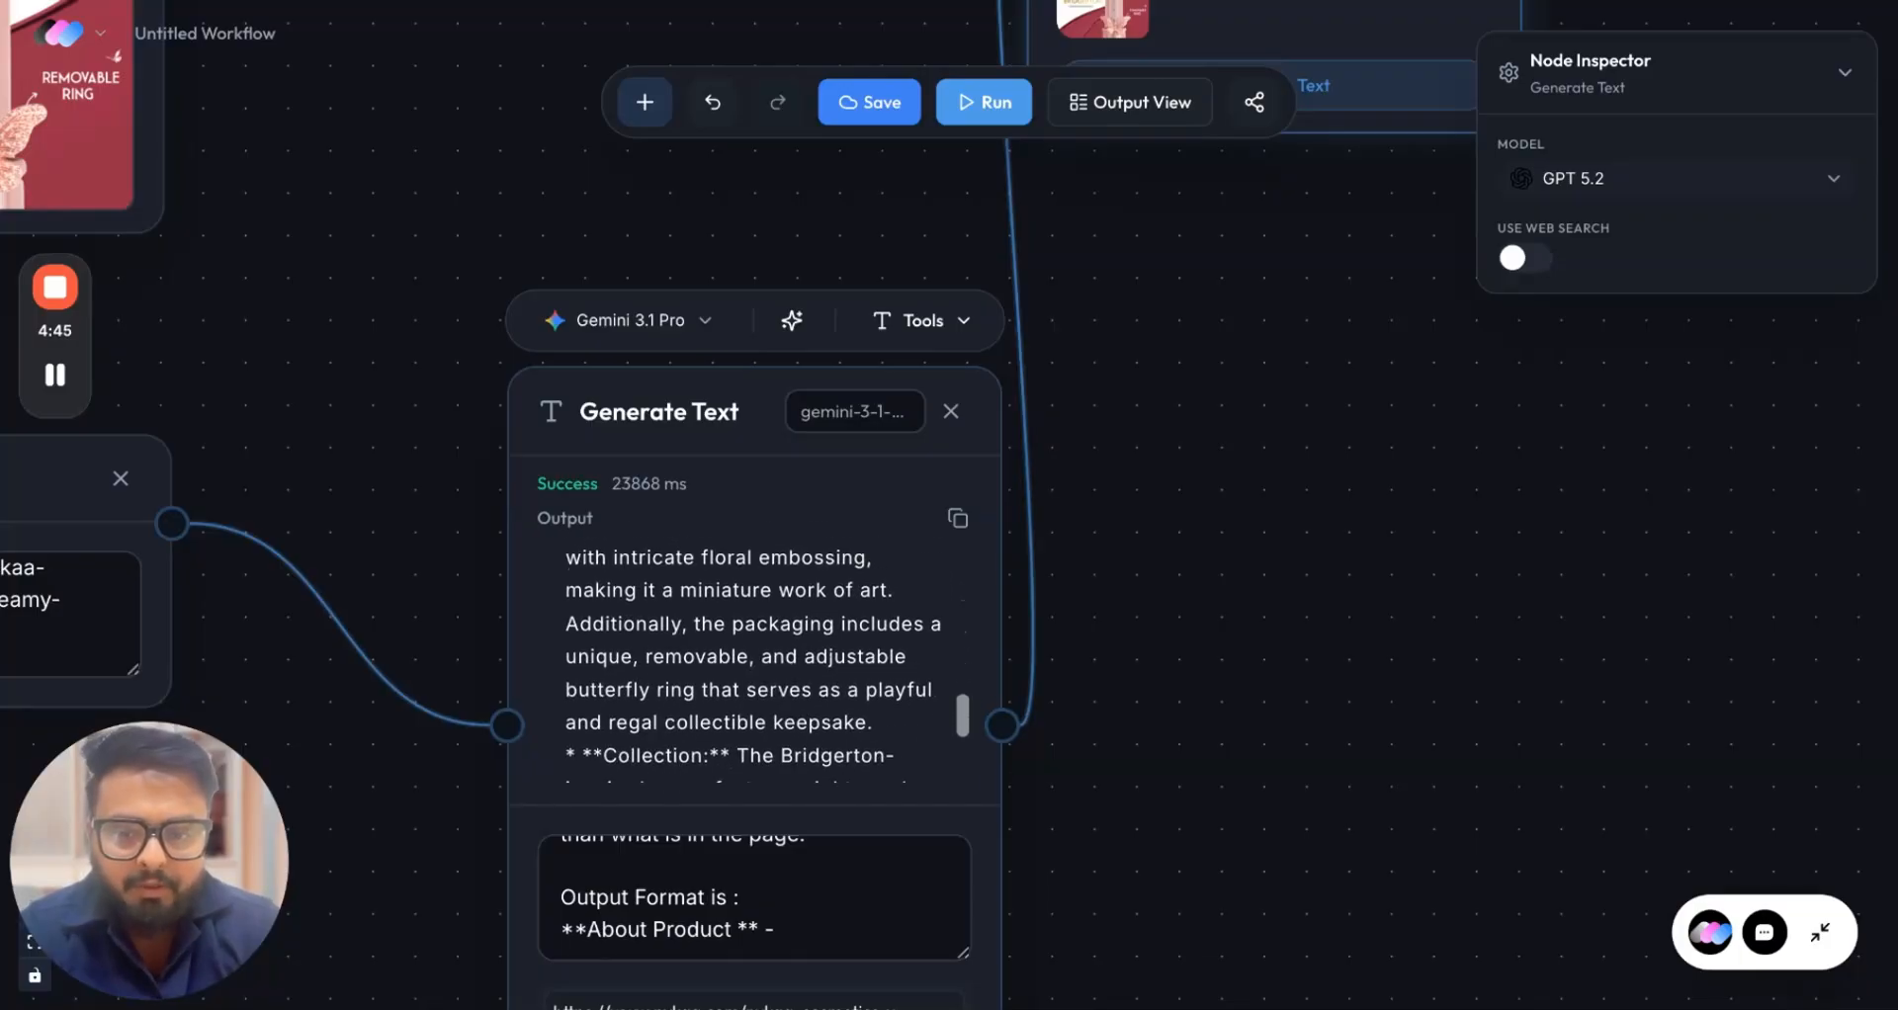
scroll(751, 653, "down", 3)
mouse_move(60, 375)
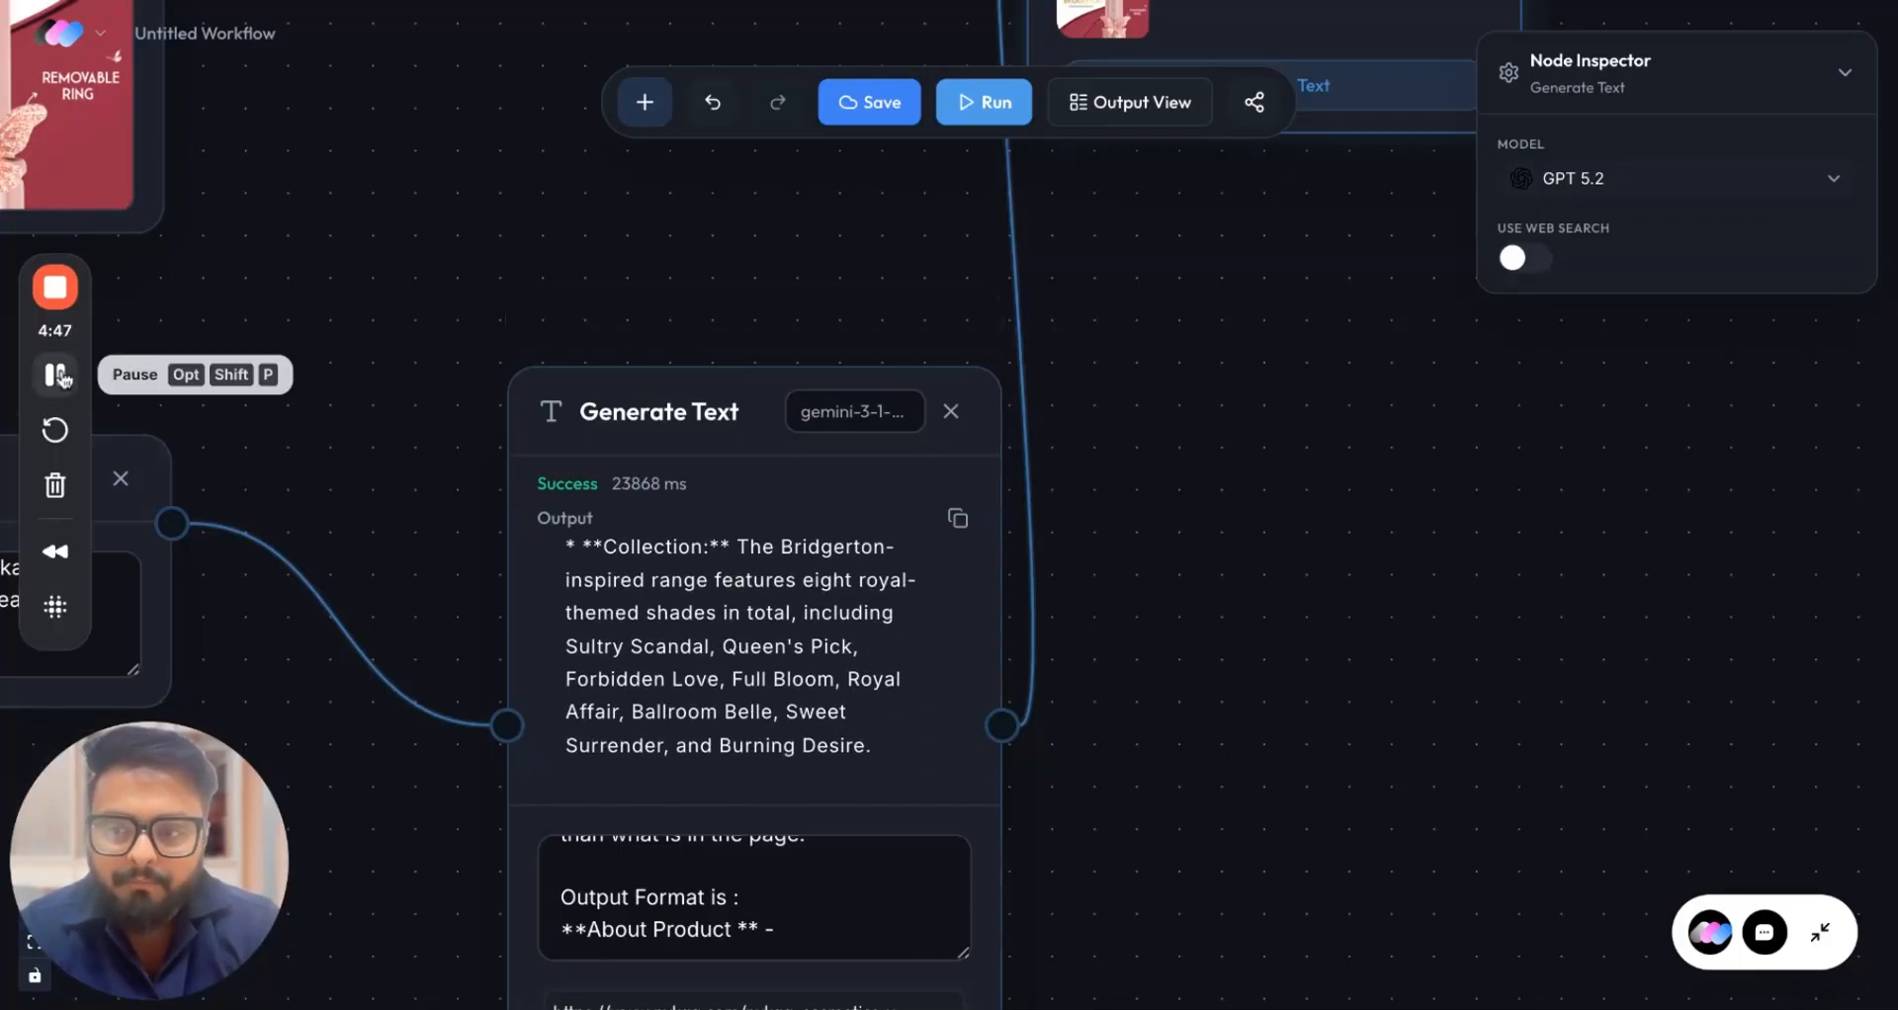
mouse_move(678, 458)
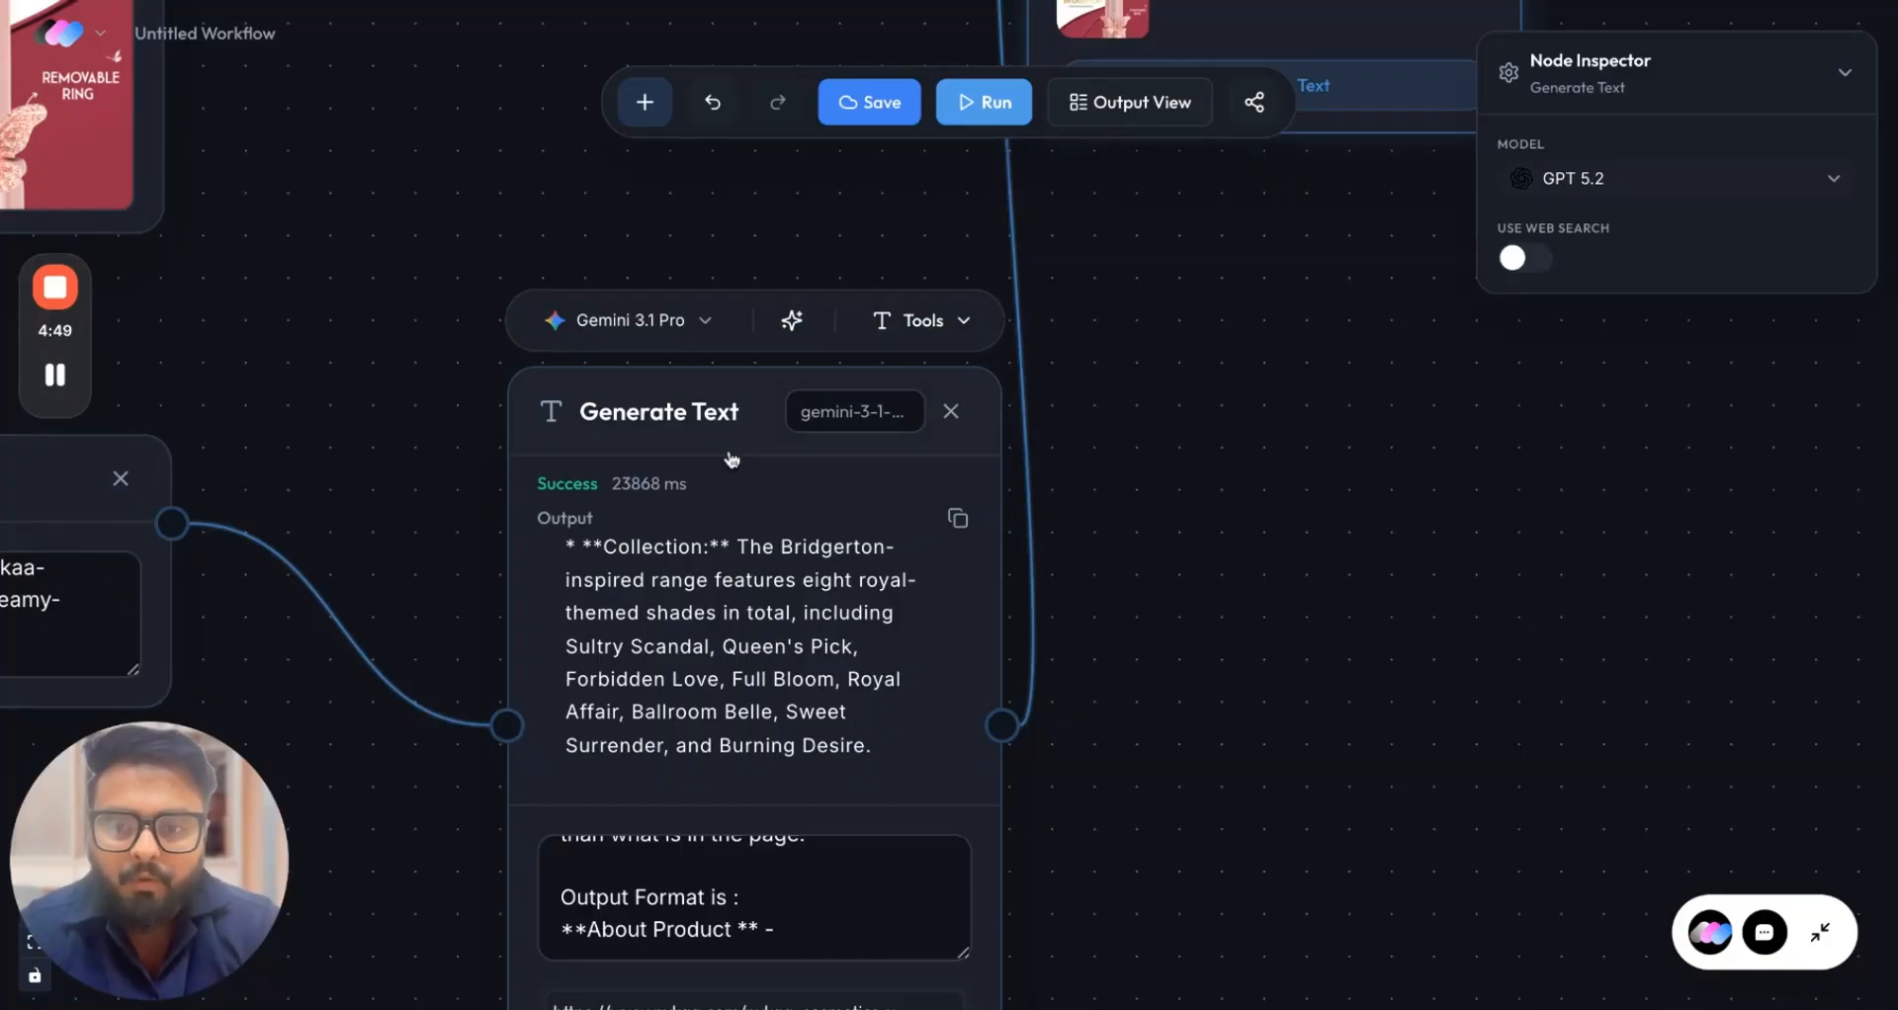
Generate the persona text from the lipstick image and product summary, switching the persona node's model to Gemini 3.1 Pro.
scroll(731, 457, "down", 3)
scroll(1127, 466, "up", 5)
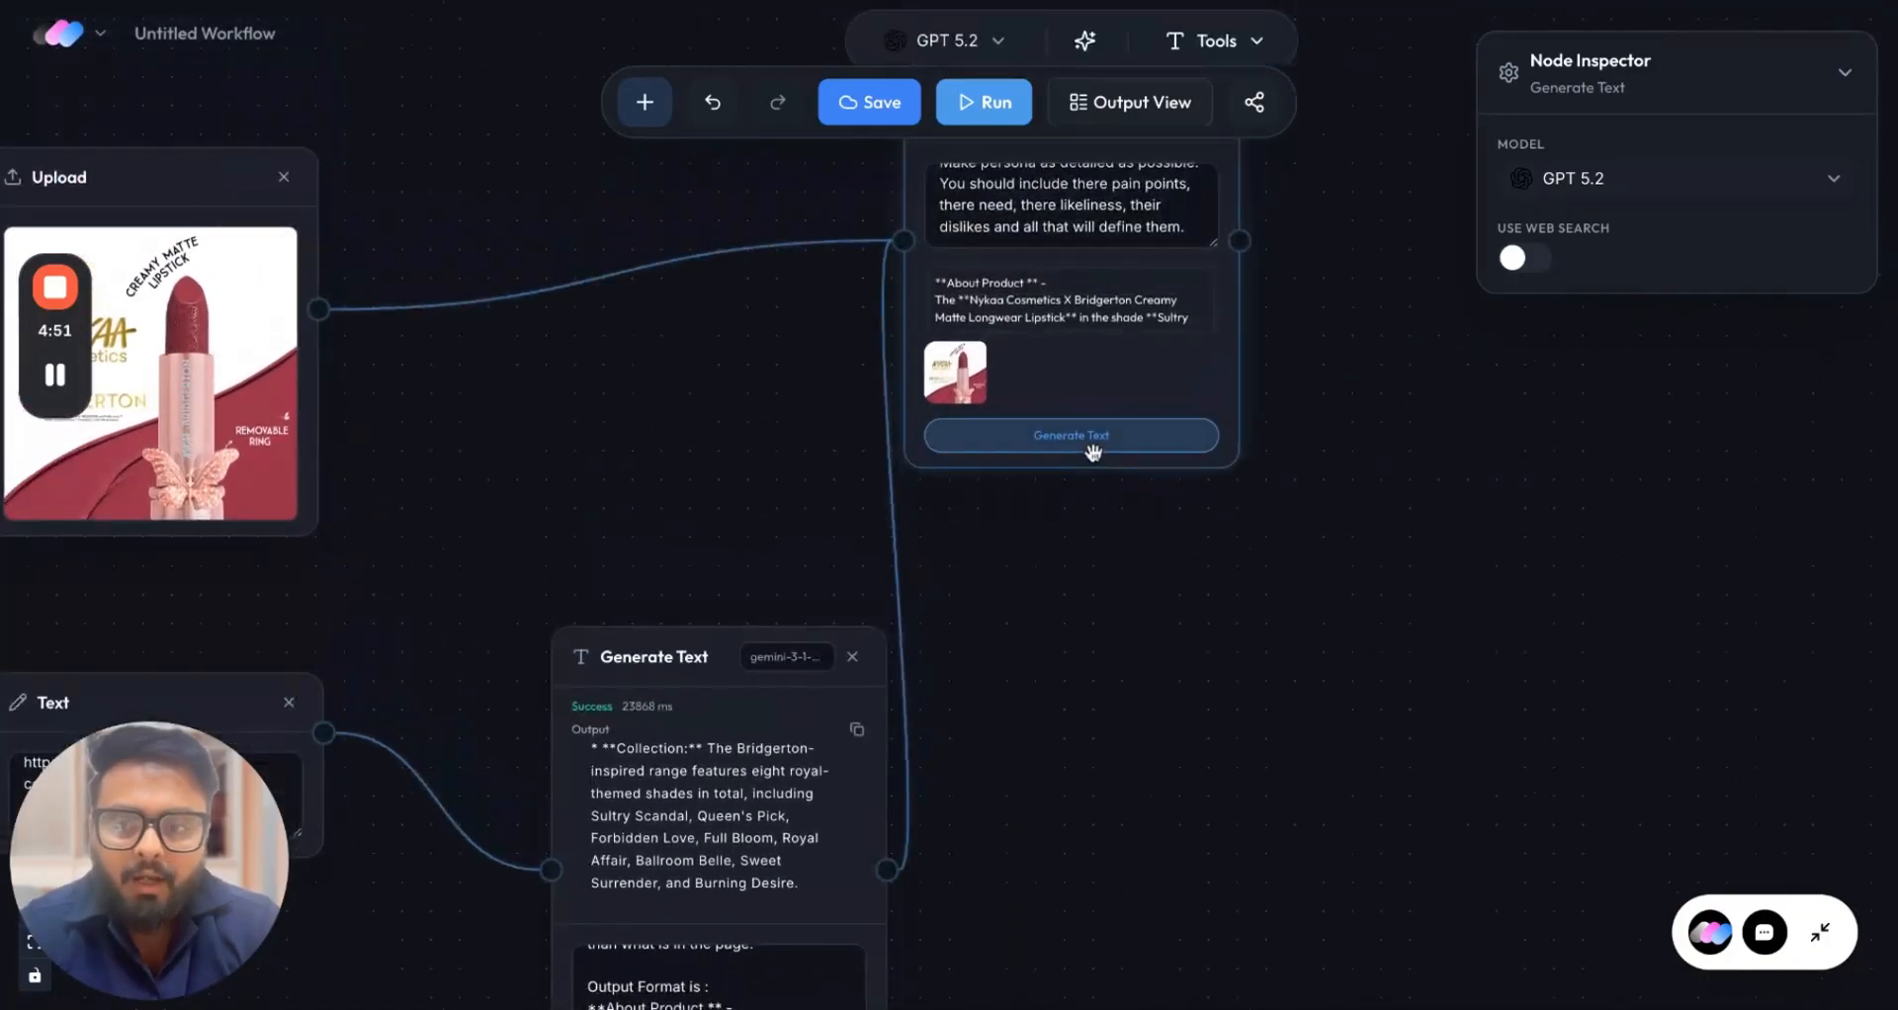
left_click(1094, 450)
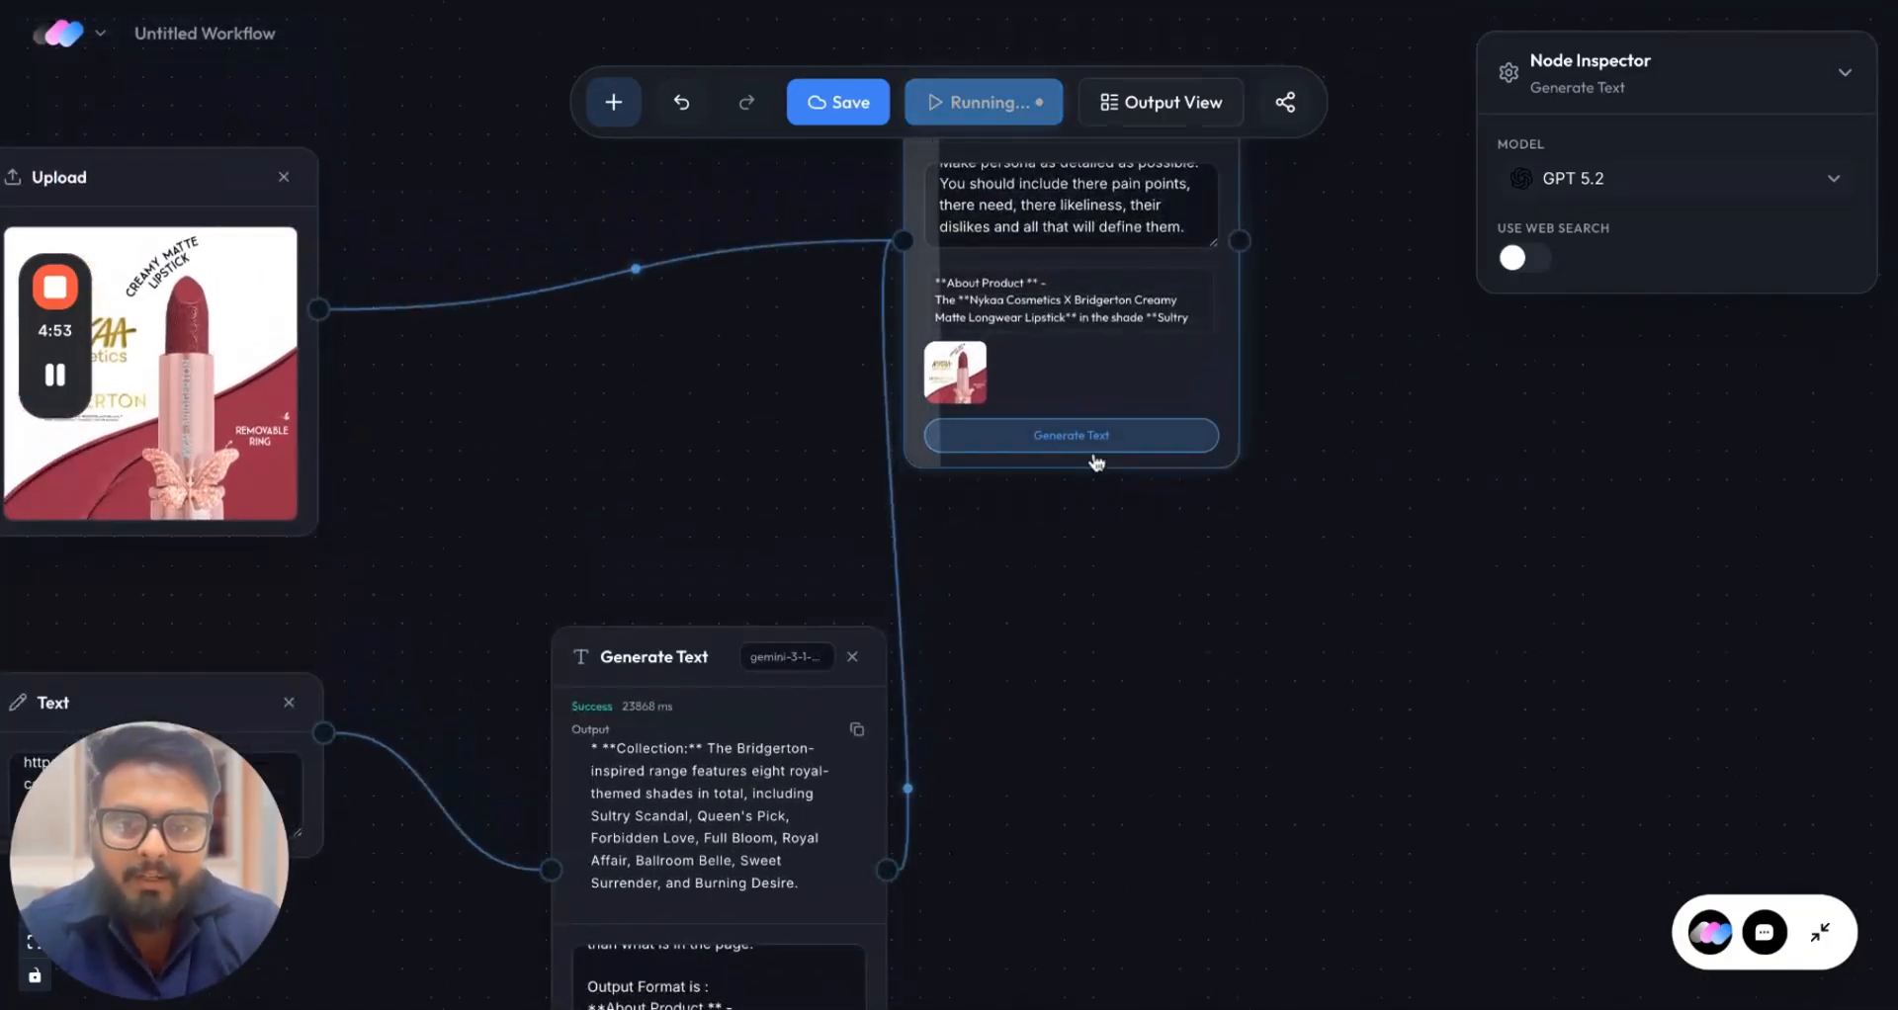
Read through the generated persona, checking its profile, defining characteristics, needs, pain points and dislikes.
scroll(1136, 543, "up", 4)
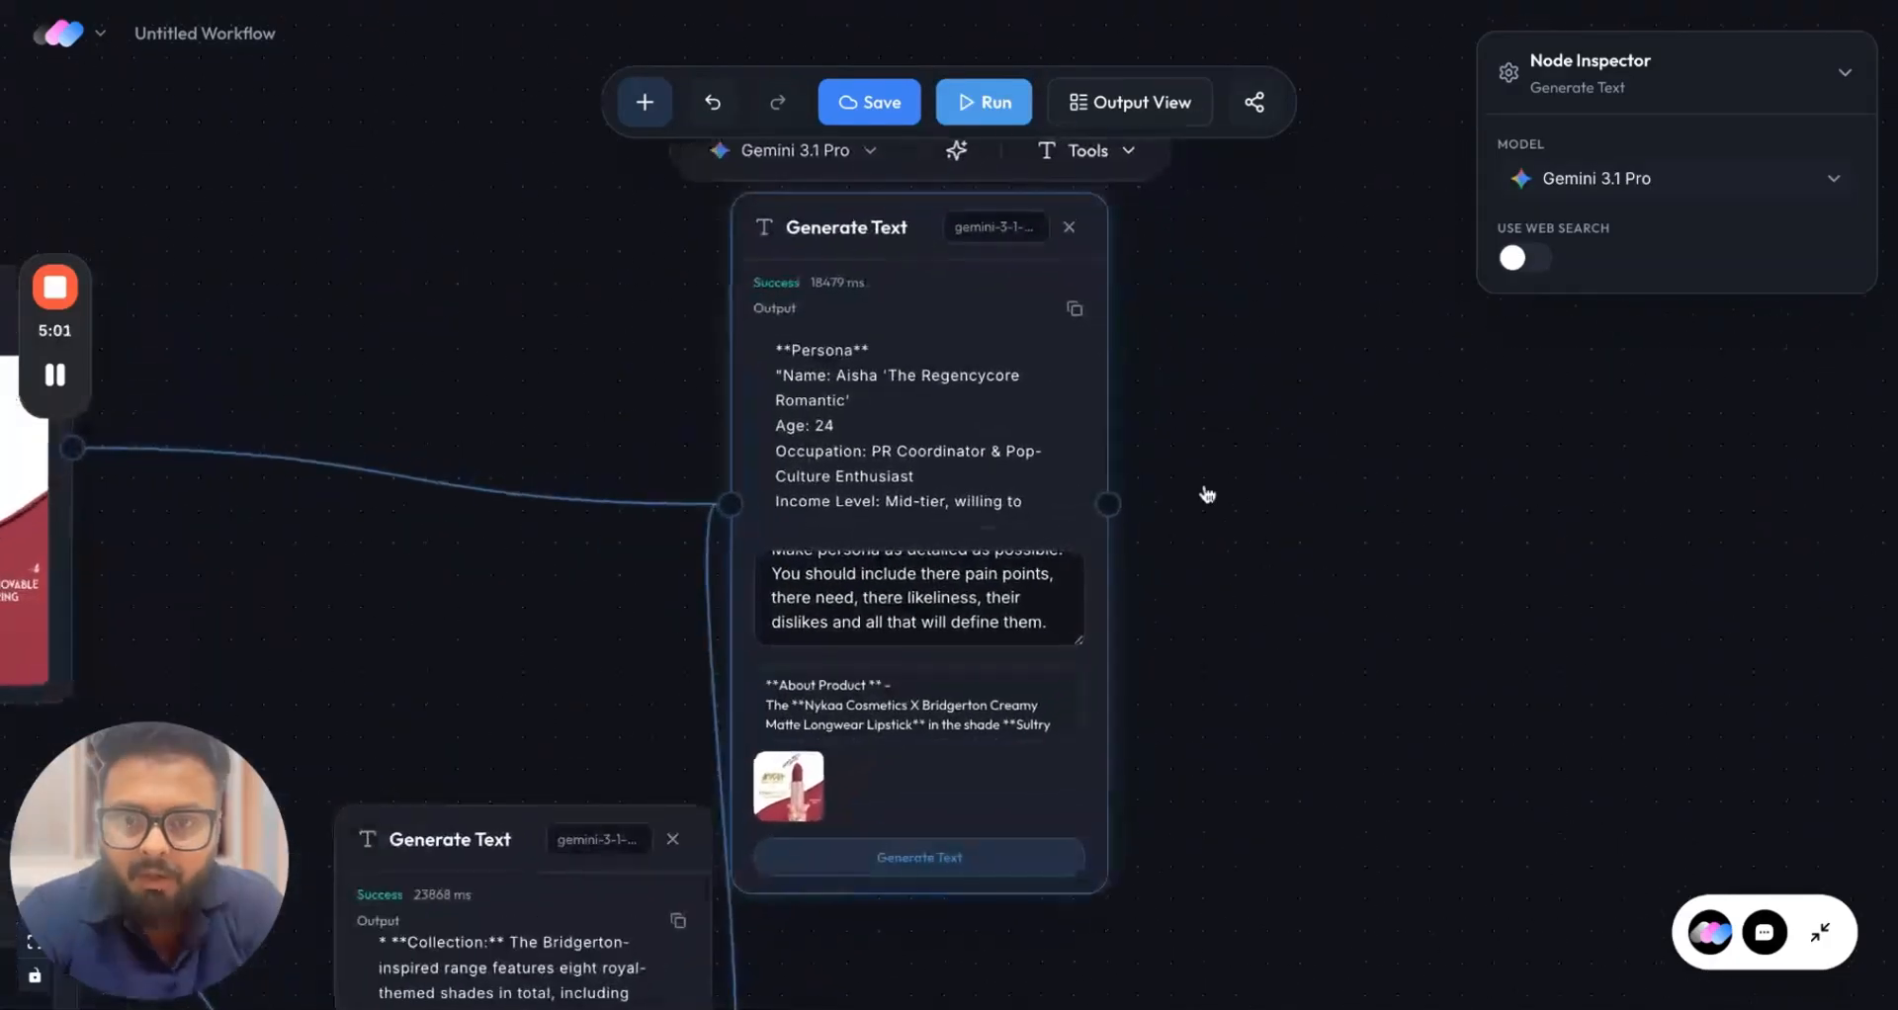
scroll(1207, 493, "up", 1)
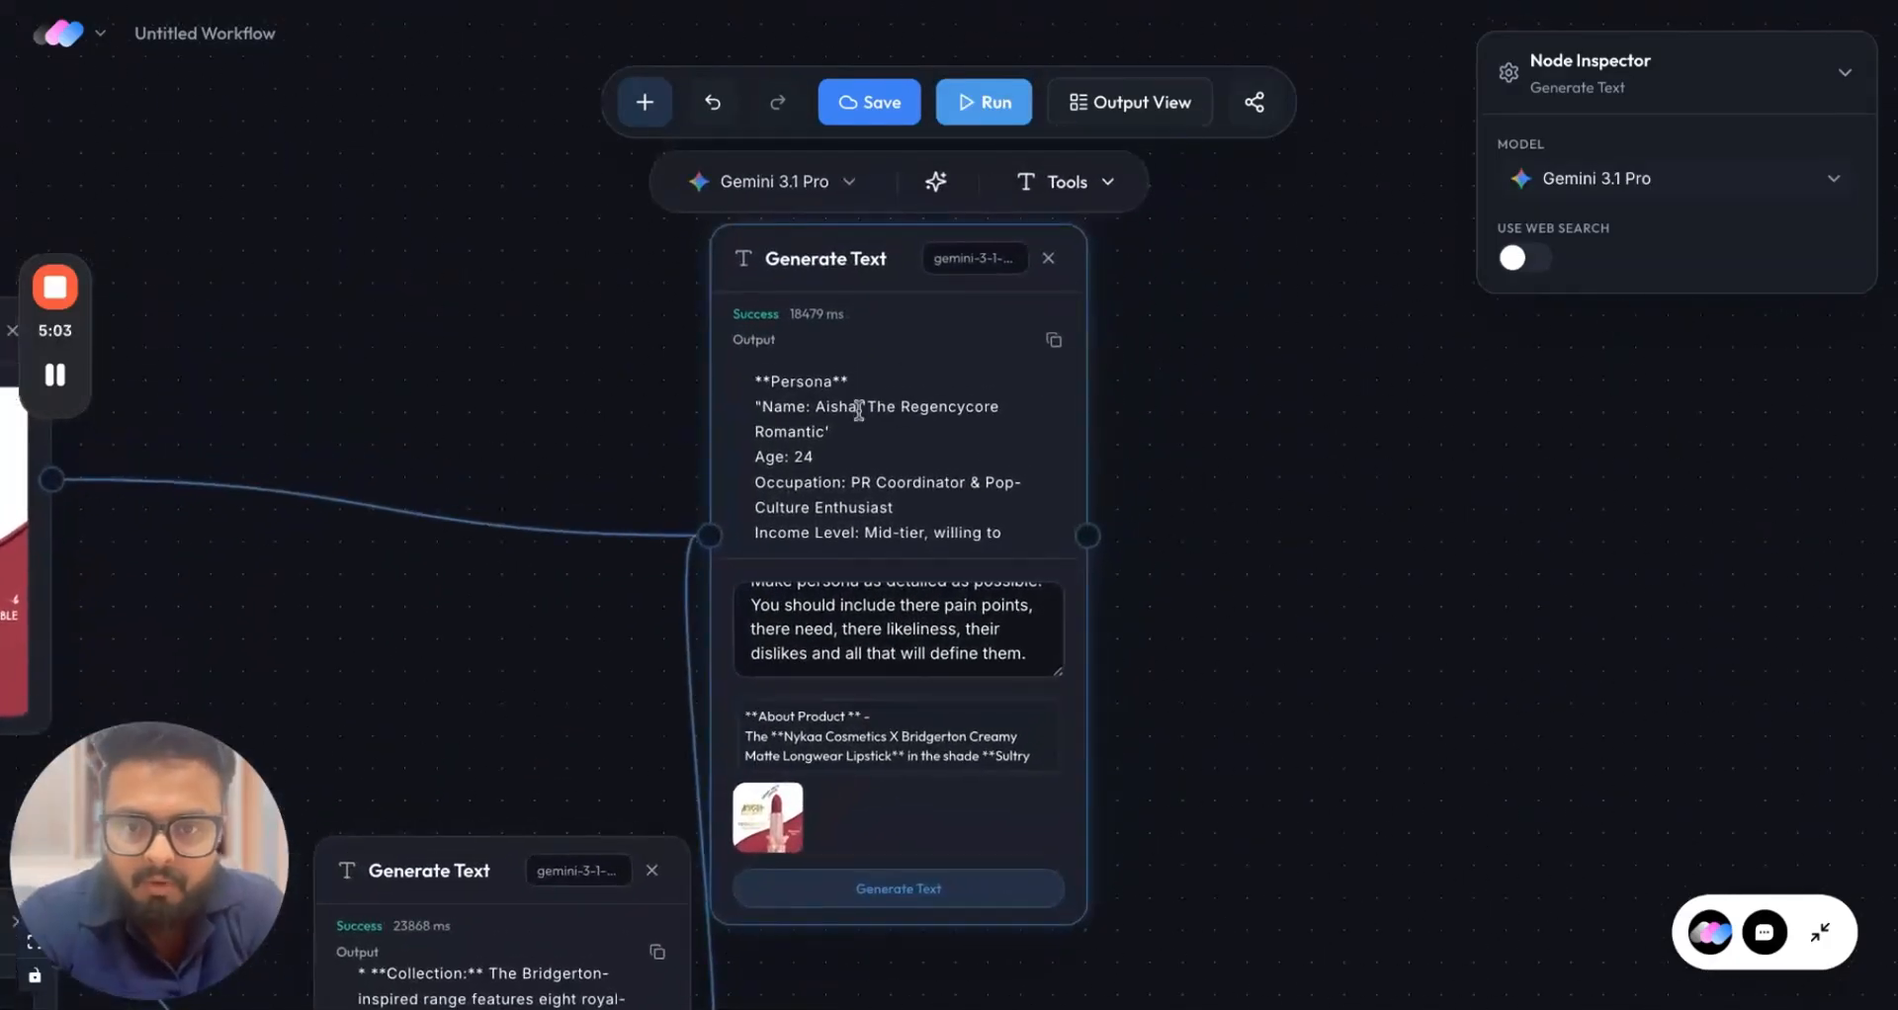
scroll(864, 440, "down", 3)
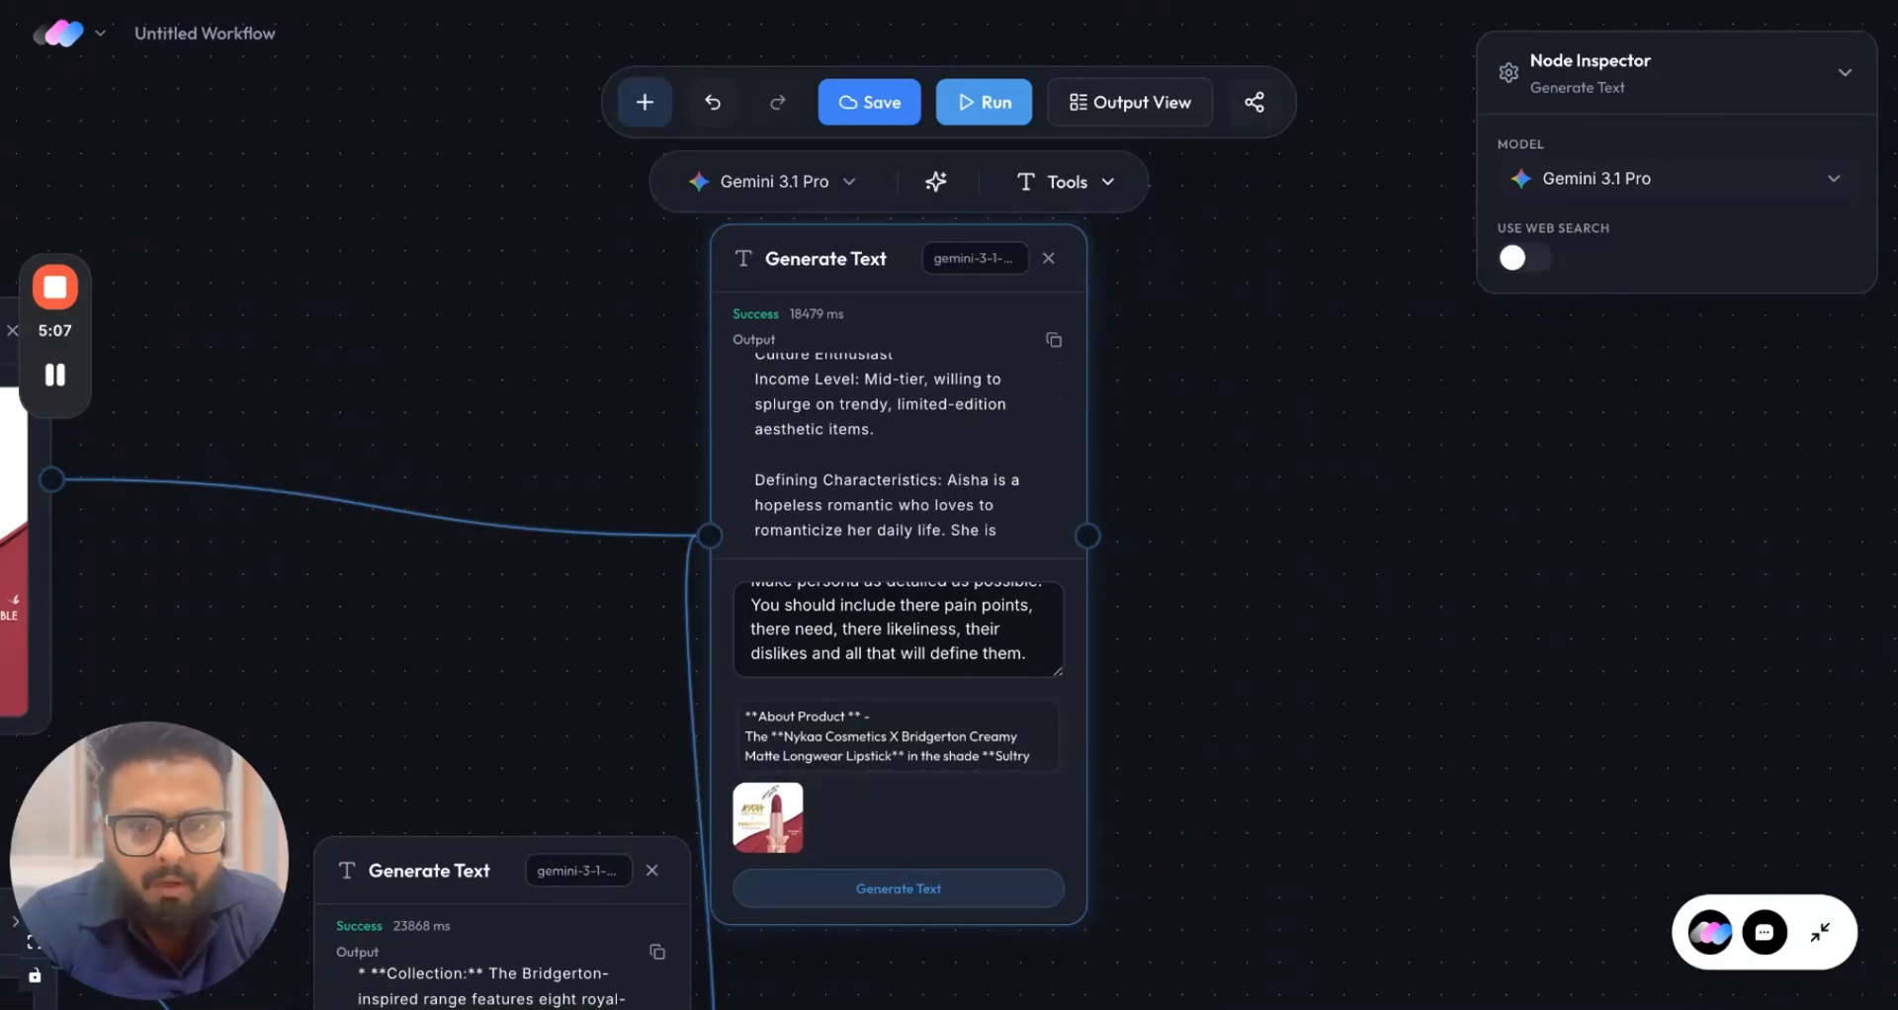
scroll(879, 445, "down", 1)
scroll(889, 445, "down", 5)
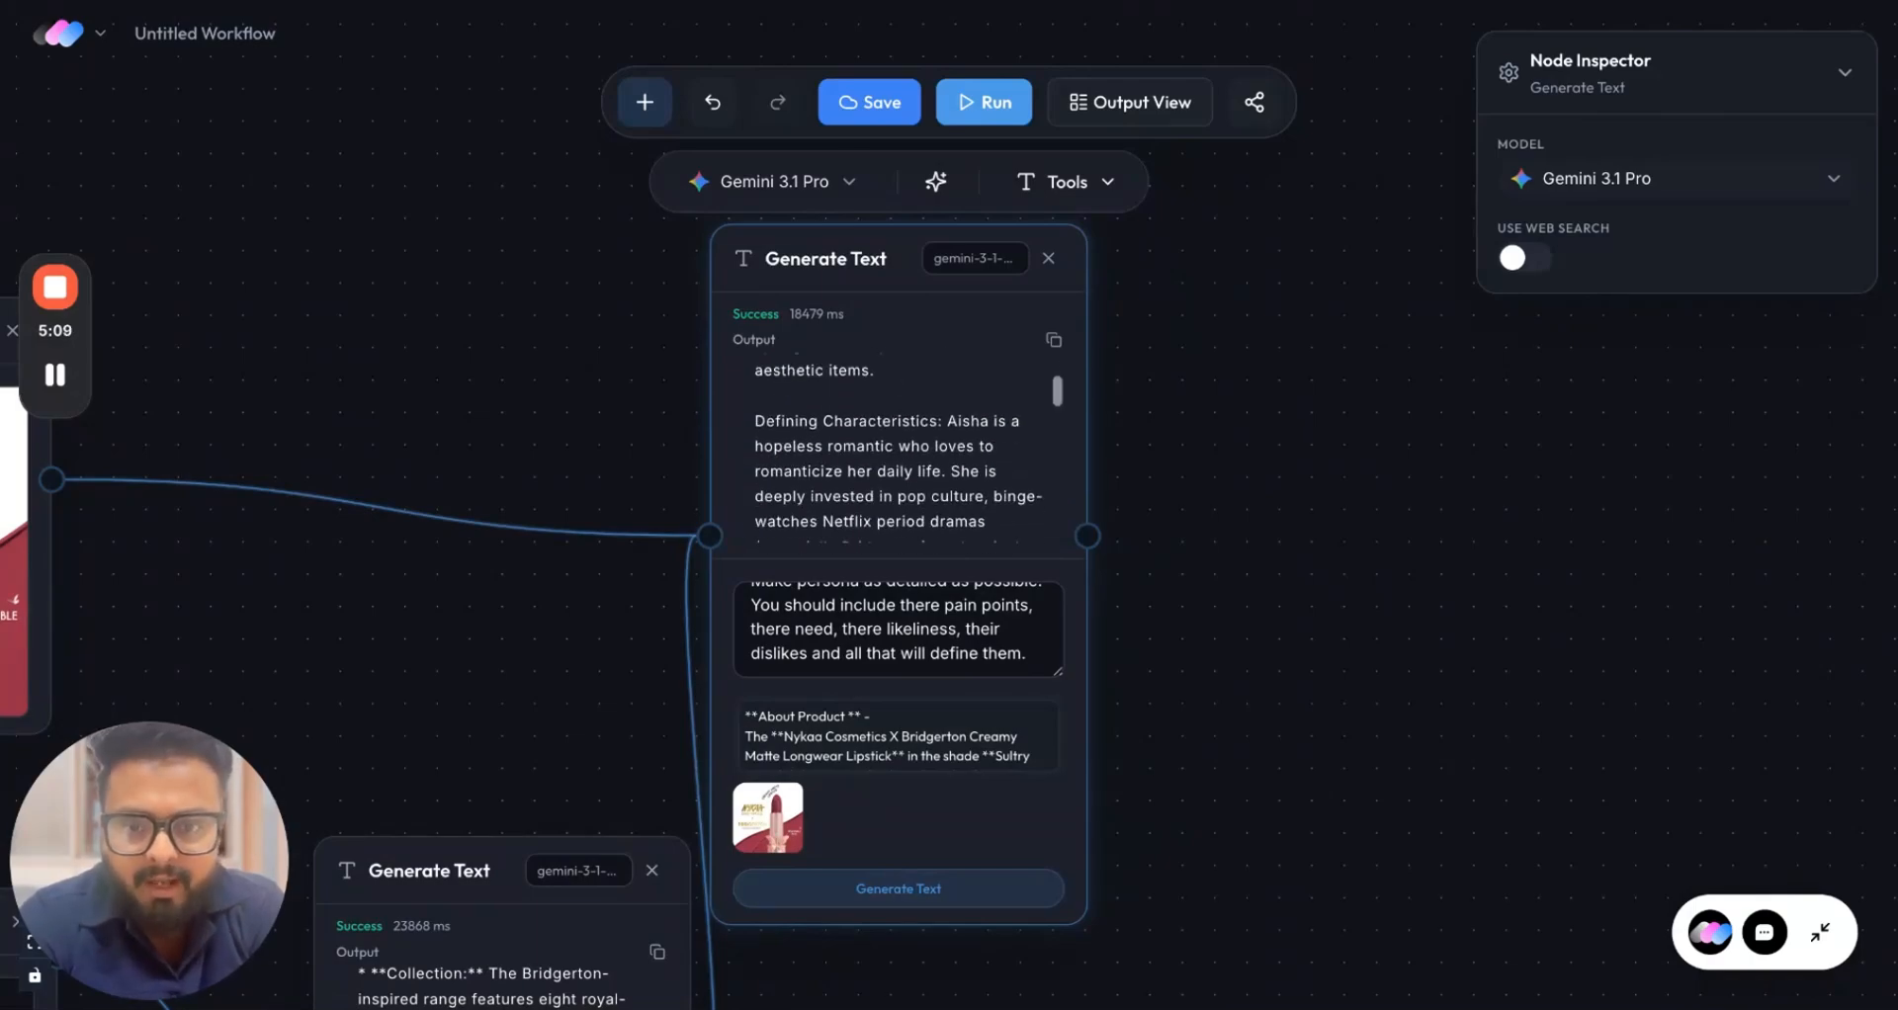
scroll(890, 444, "down", 5)
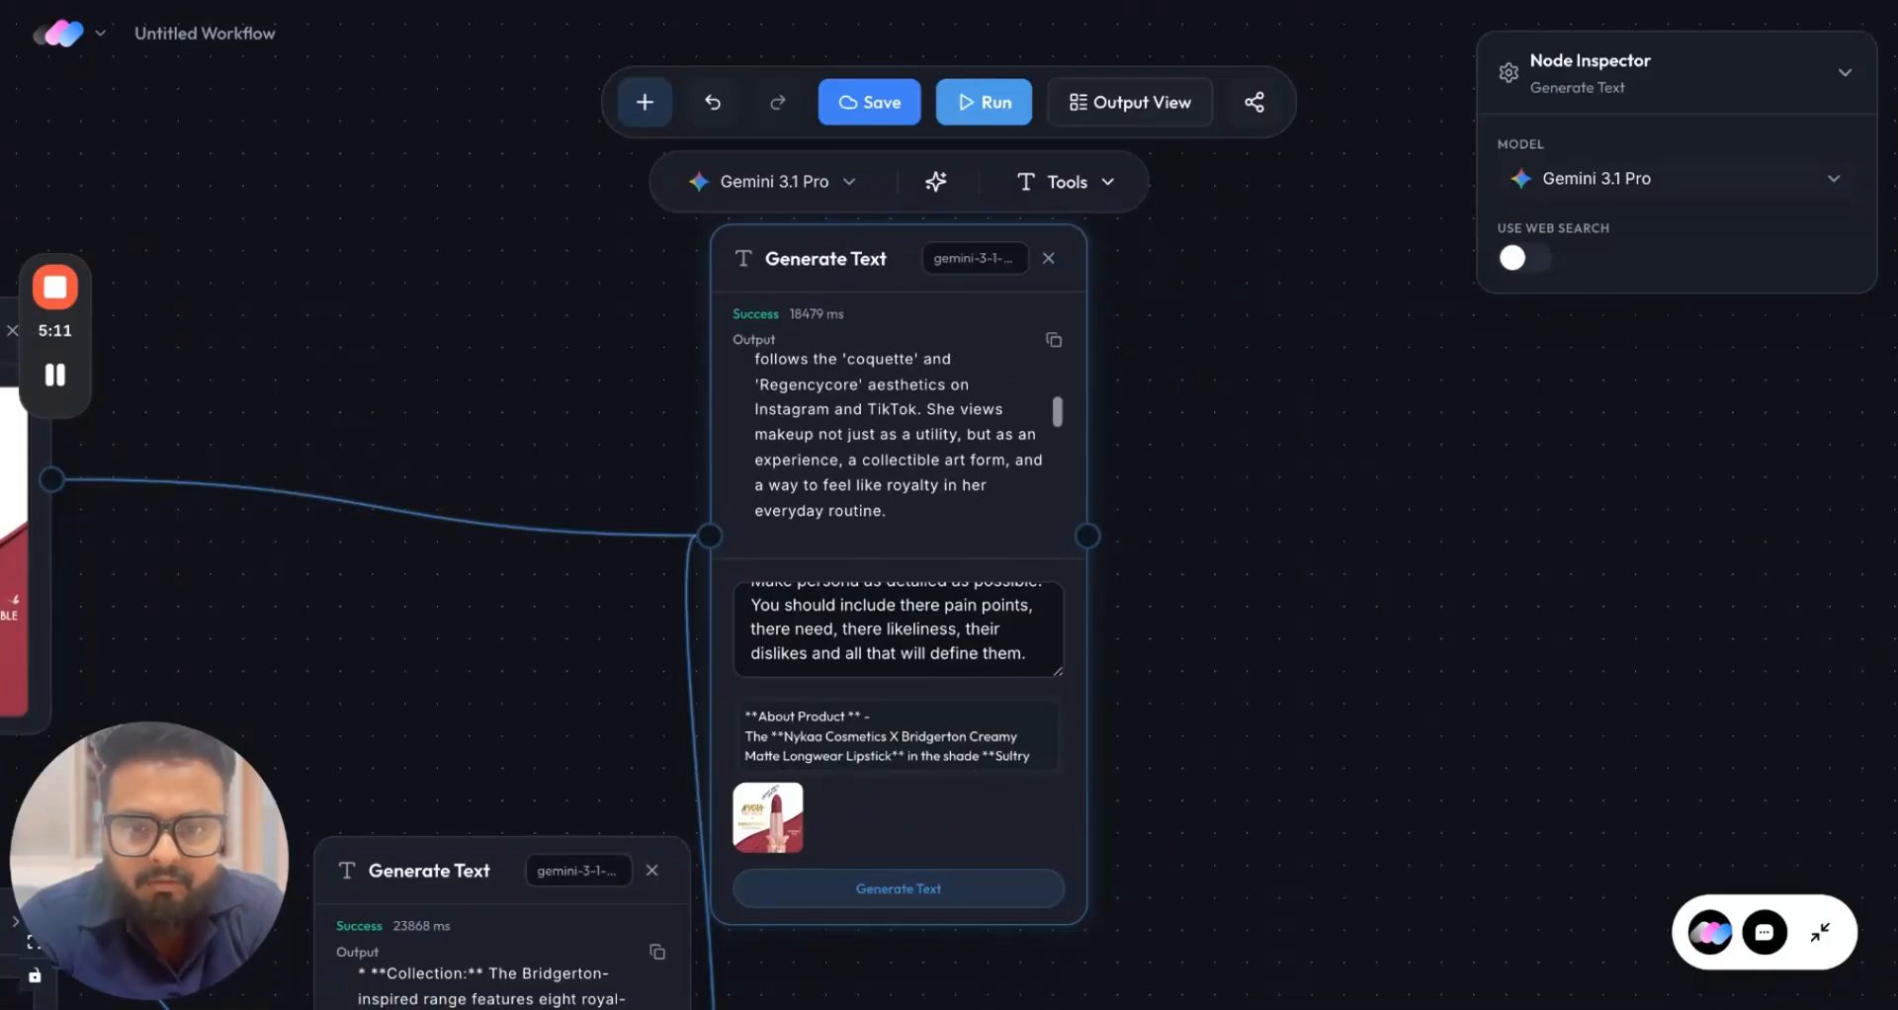
scroll(890, 445, "down", 10)
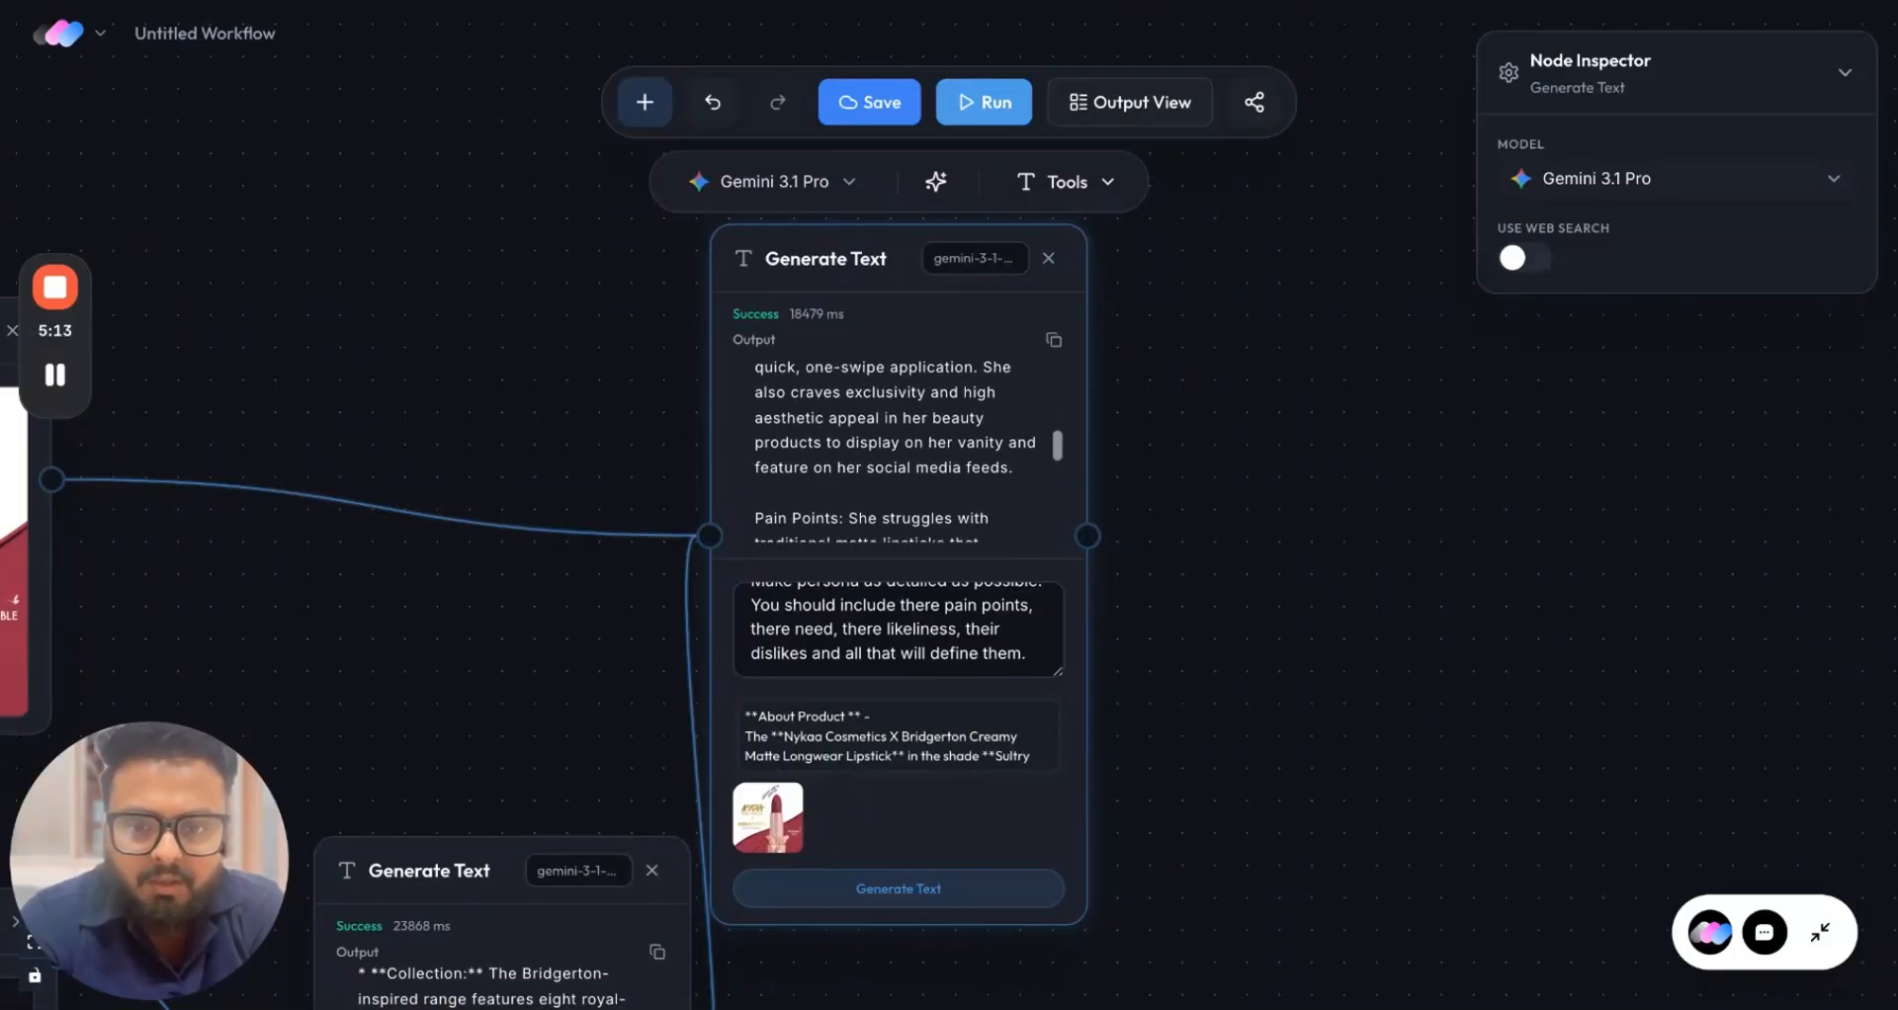
scroll(894, 445, "down", 8)
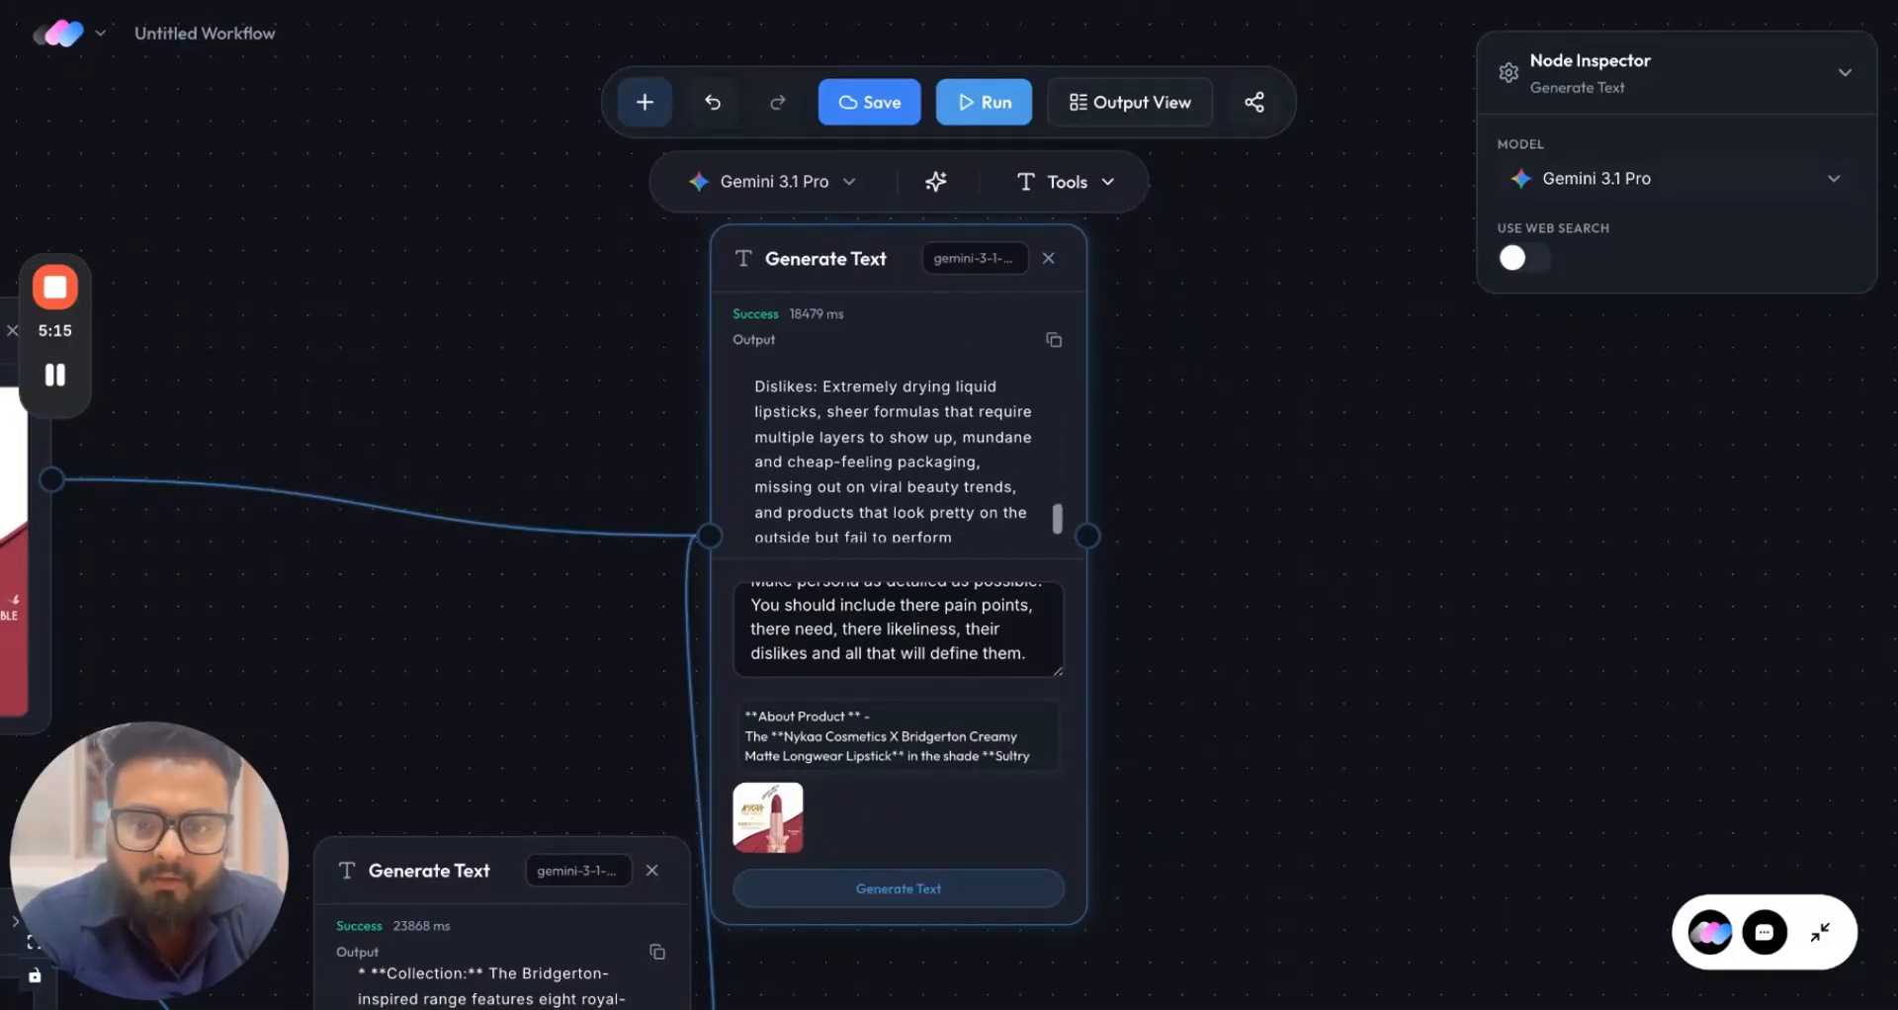
scroll(1193, 570, "down", 2)
Add a Generate Text node fed by the persona node, and connect the product summary and the uploaded lipstick image to it.
scroll(1193, 571, "down", 3)
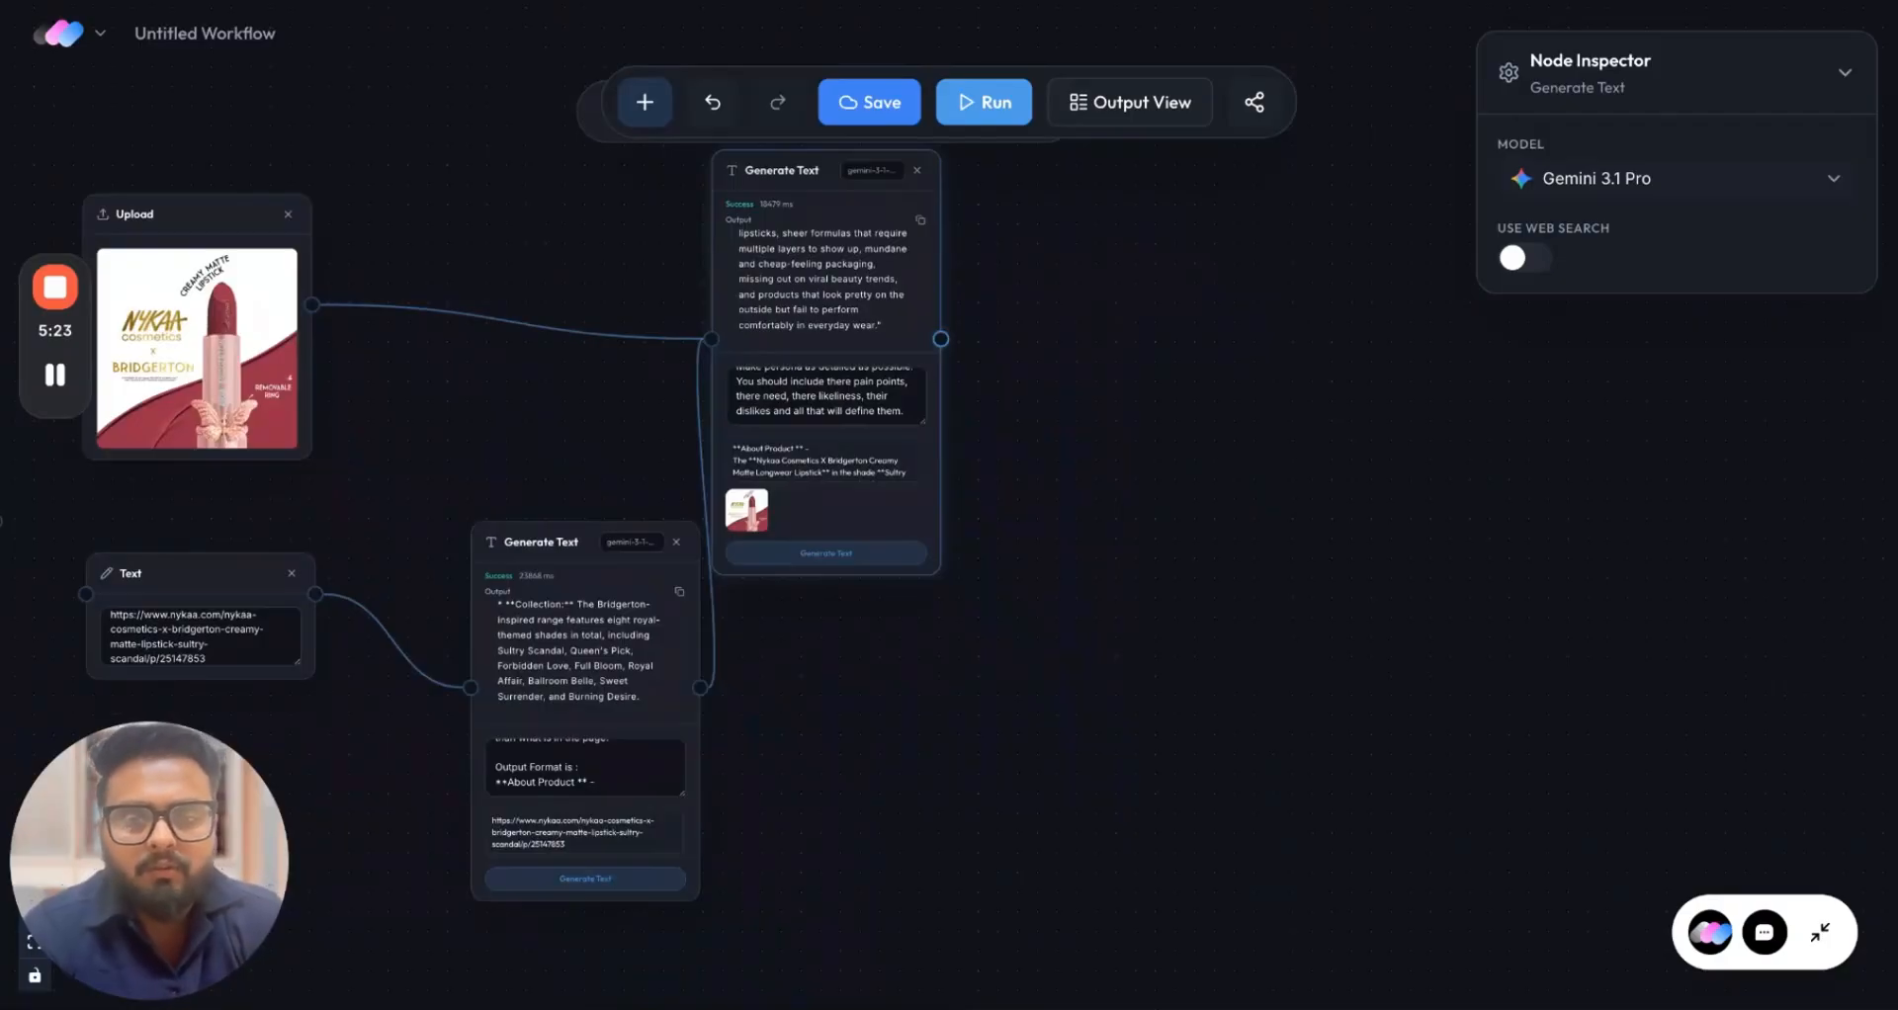
left_click_drag(940, 339, 1142, 435)
left_click(1558, 499)
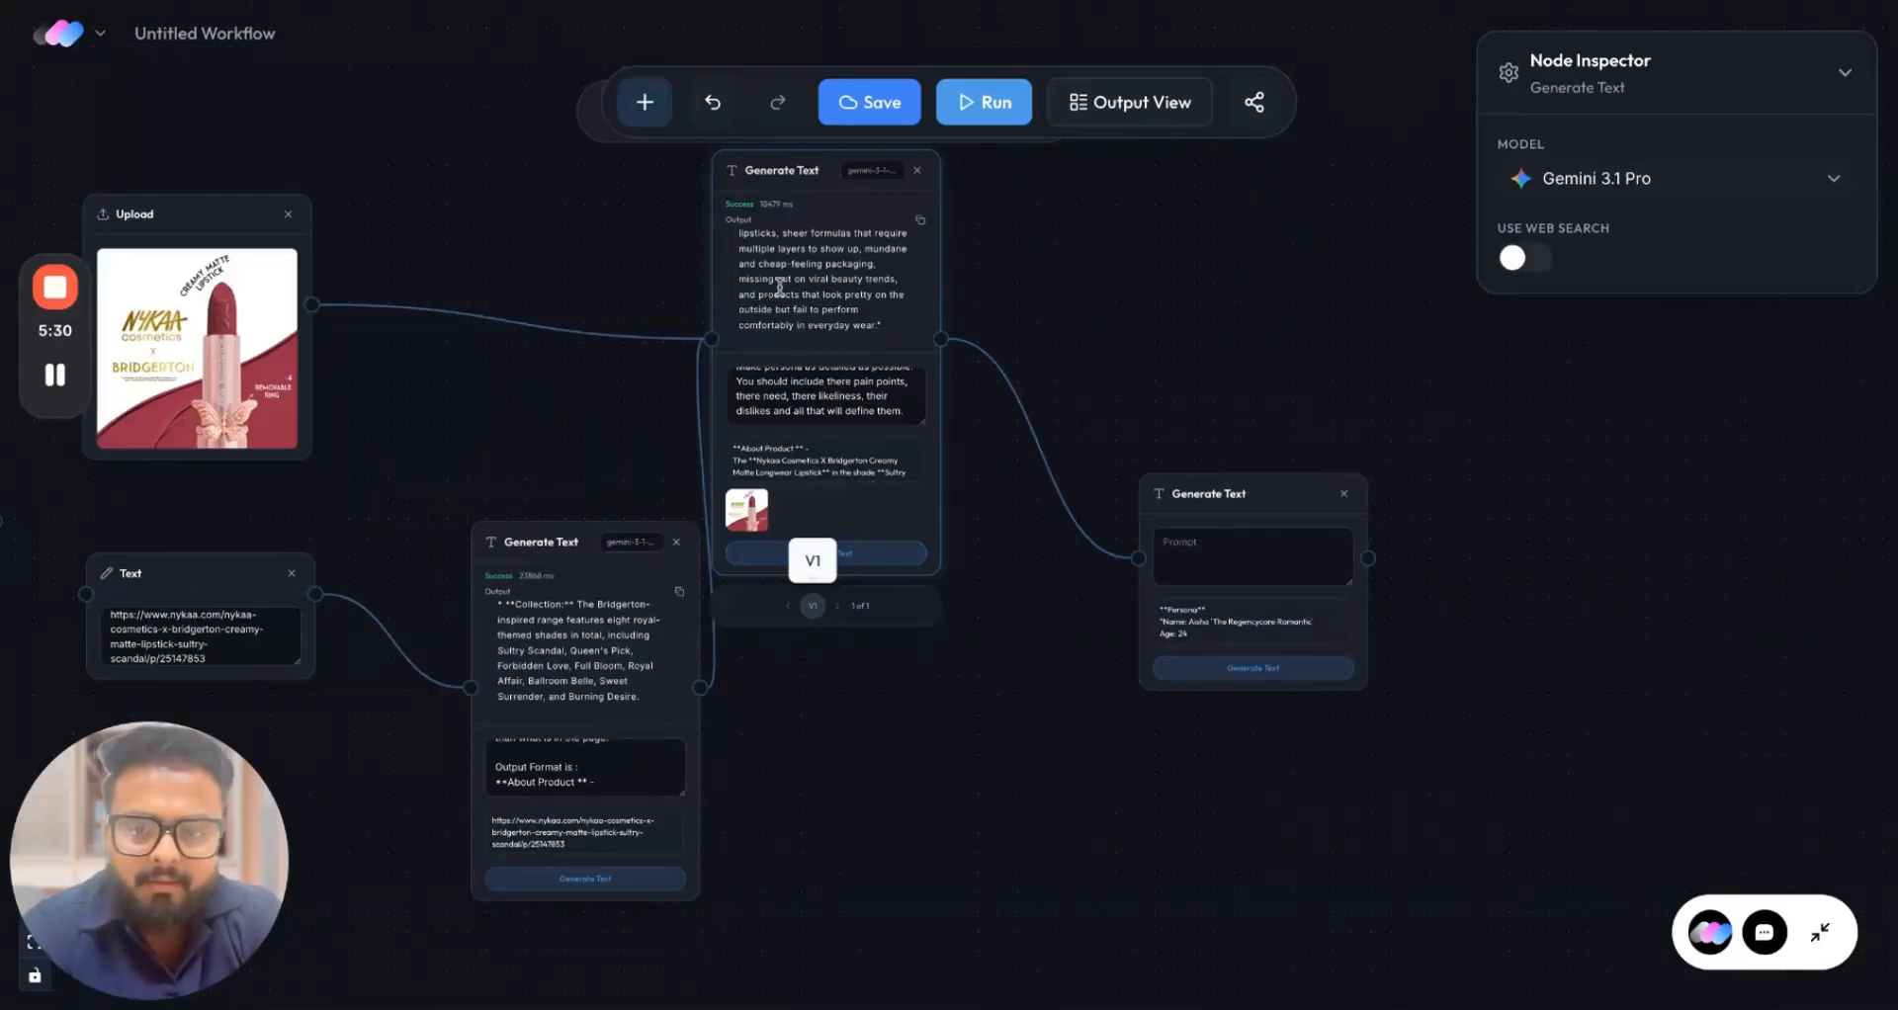
left_click_drag(700, 687, 1137, 555)
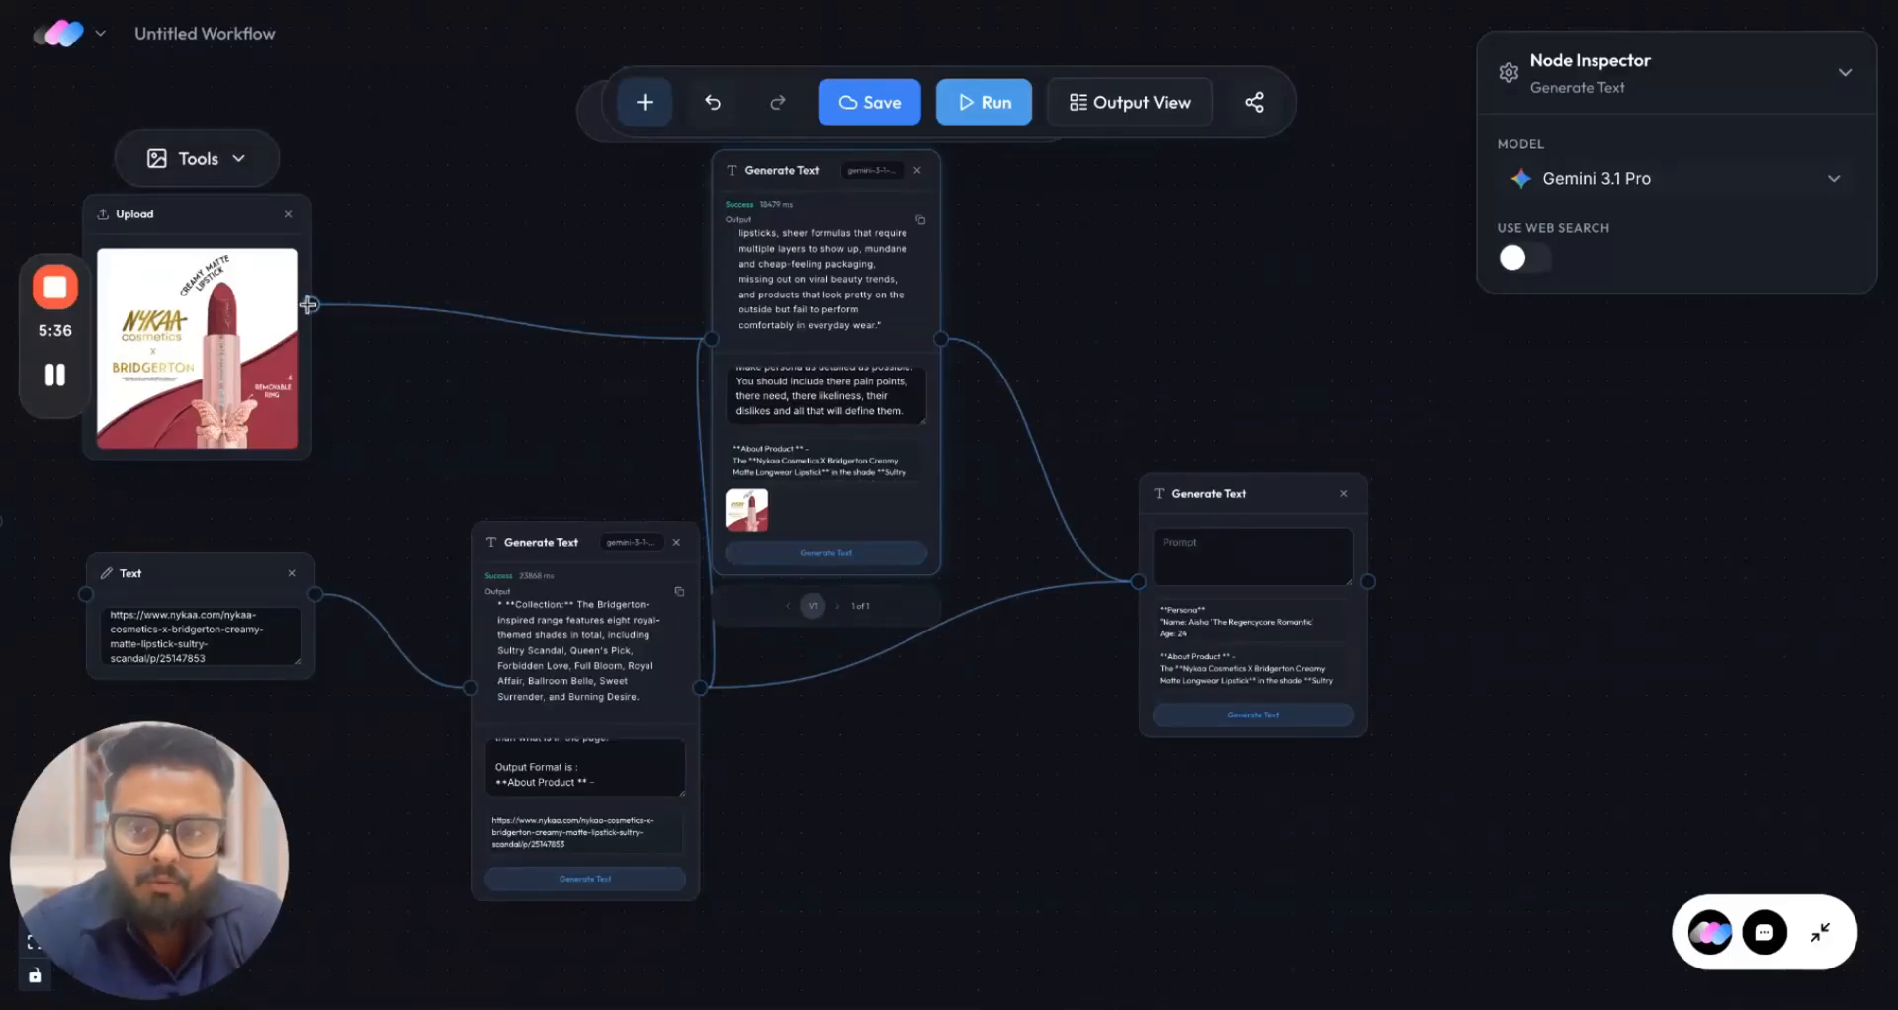
left_click_drag(312, 305, 1128, 581)
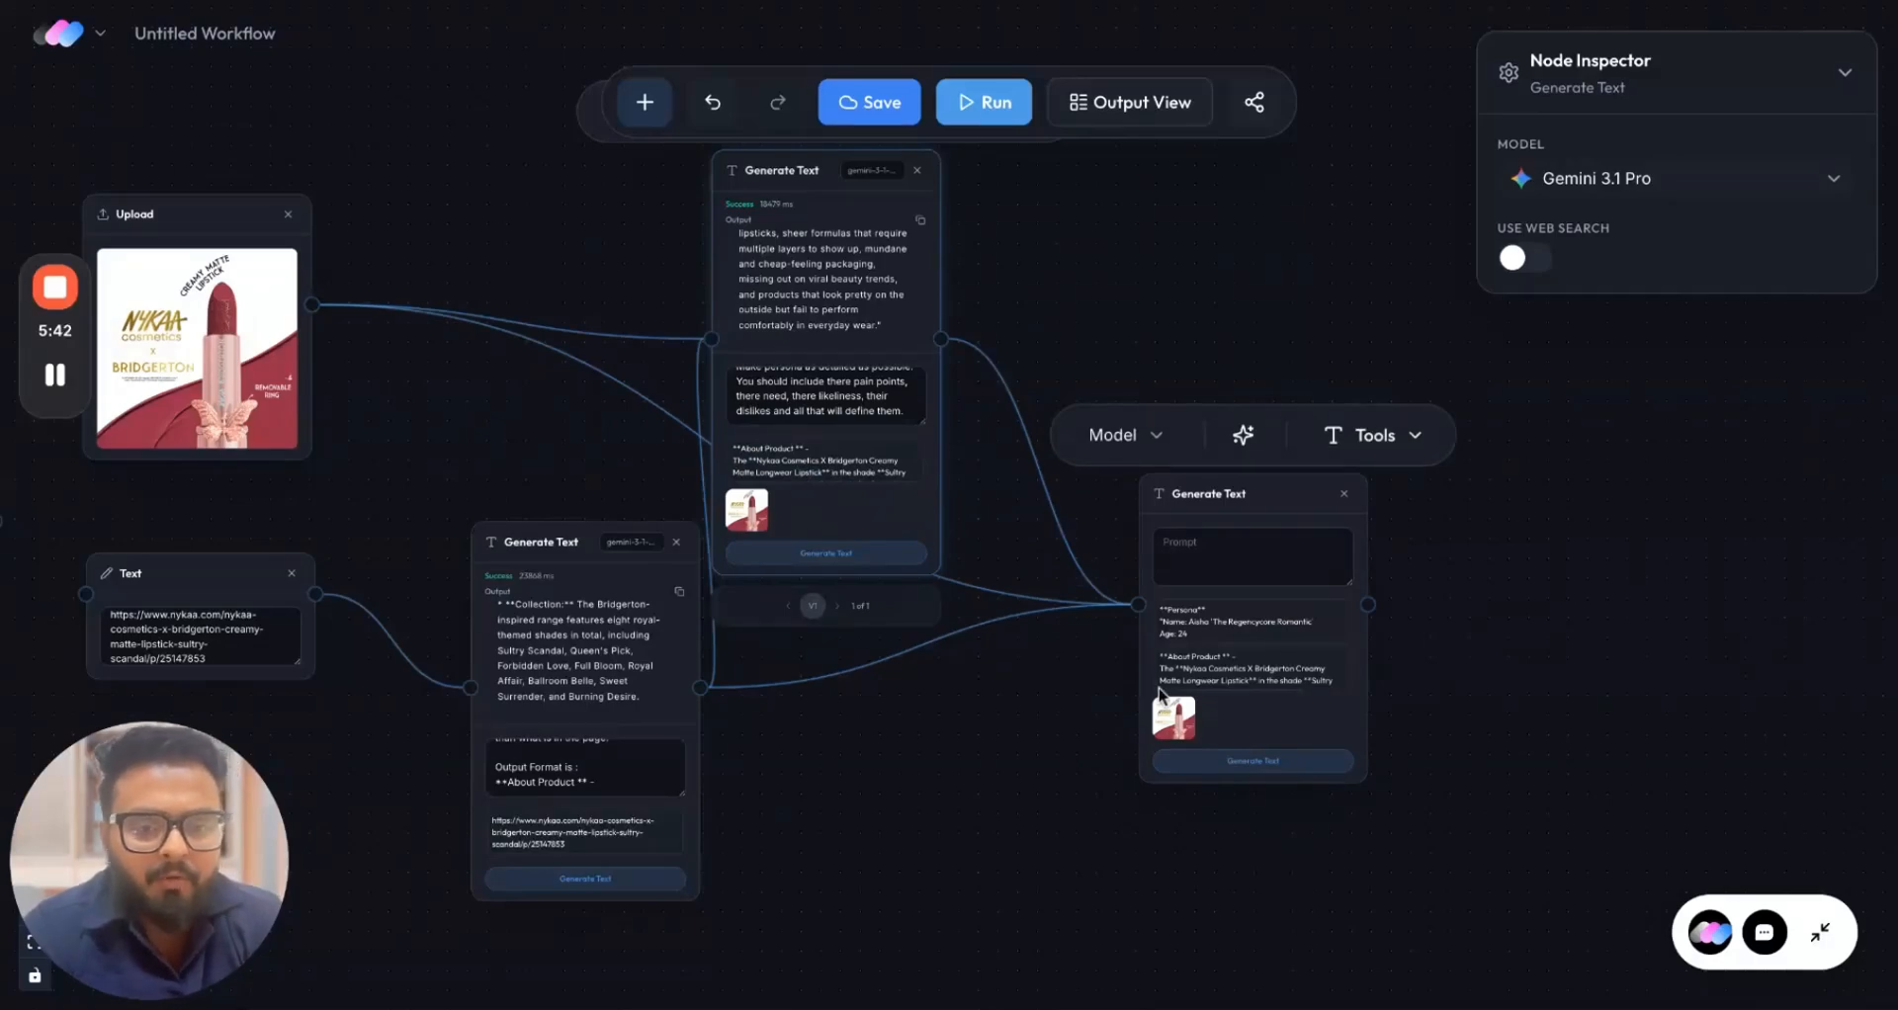
Prompt the new node for detailed image prompts of a 5-slide carousel covering text, font, colour and positioning, formatted as **Image 1** - without commentary.
left_click(1231, 547)
type("Make sure nothing other than output format is returned. No commentary should be there in output")
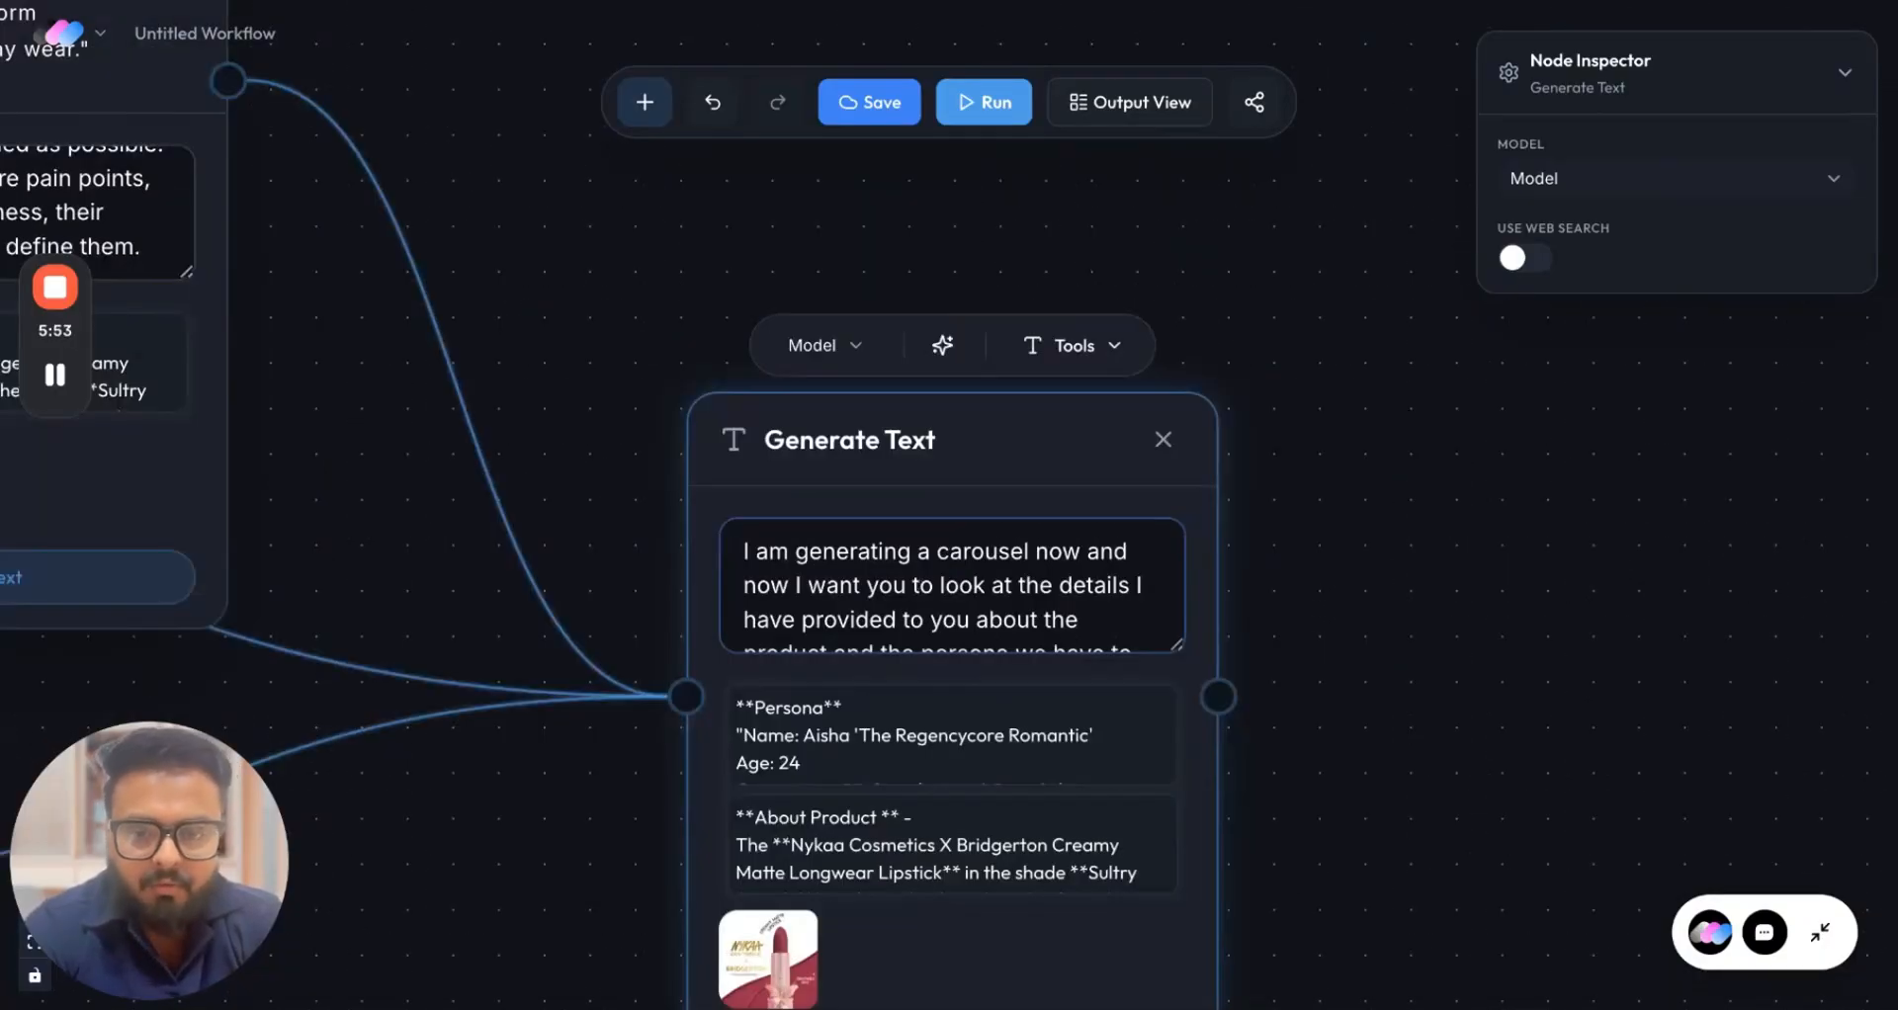
scroll(942, 567, "down", 5)
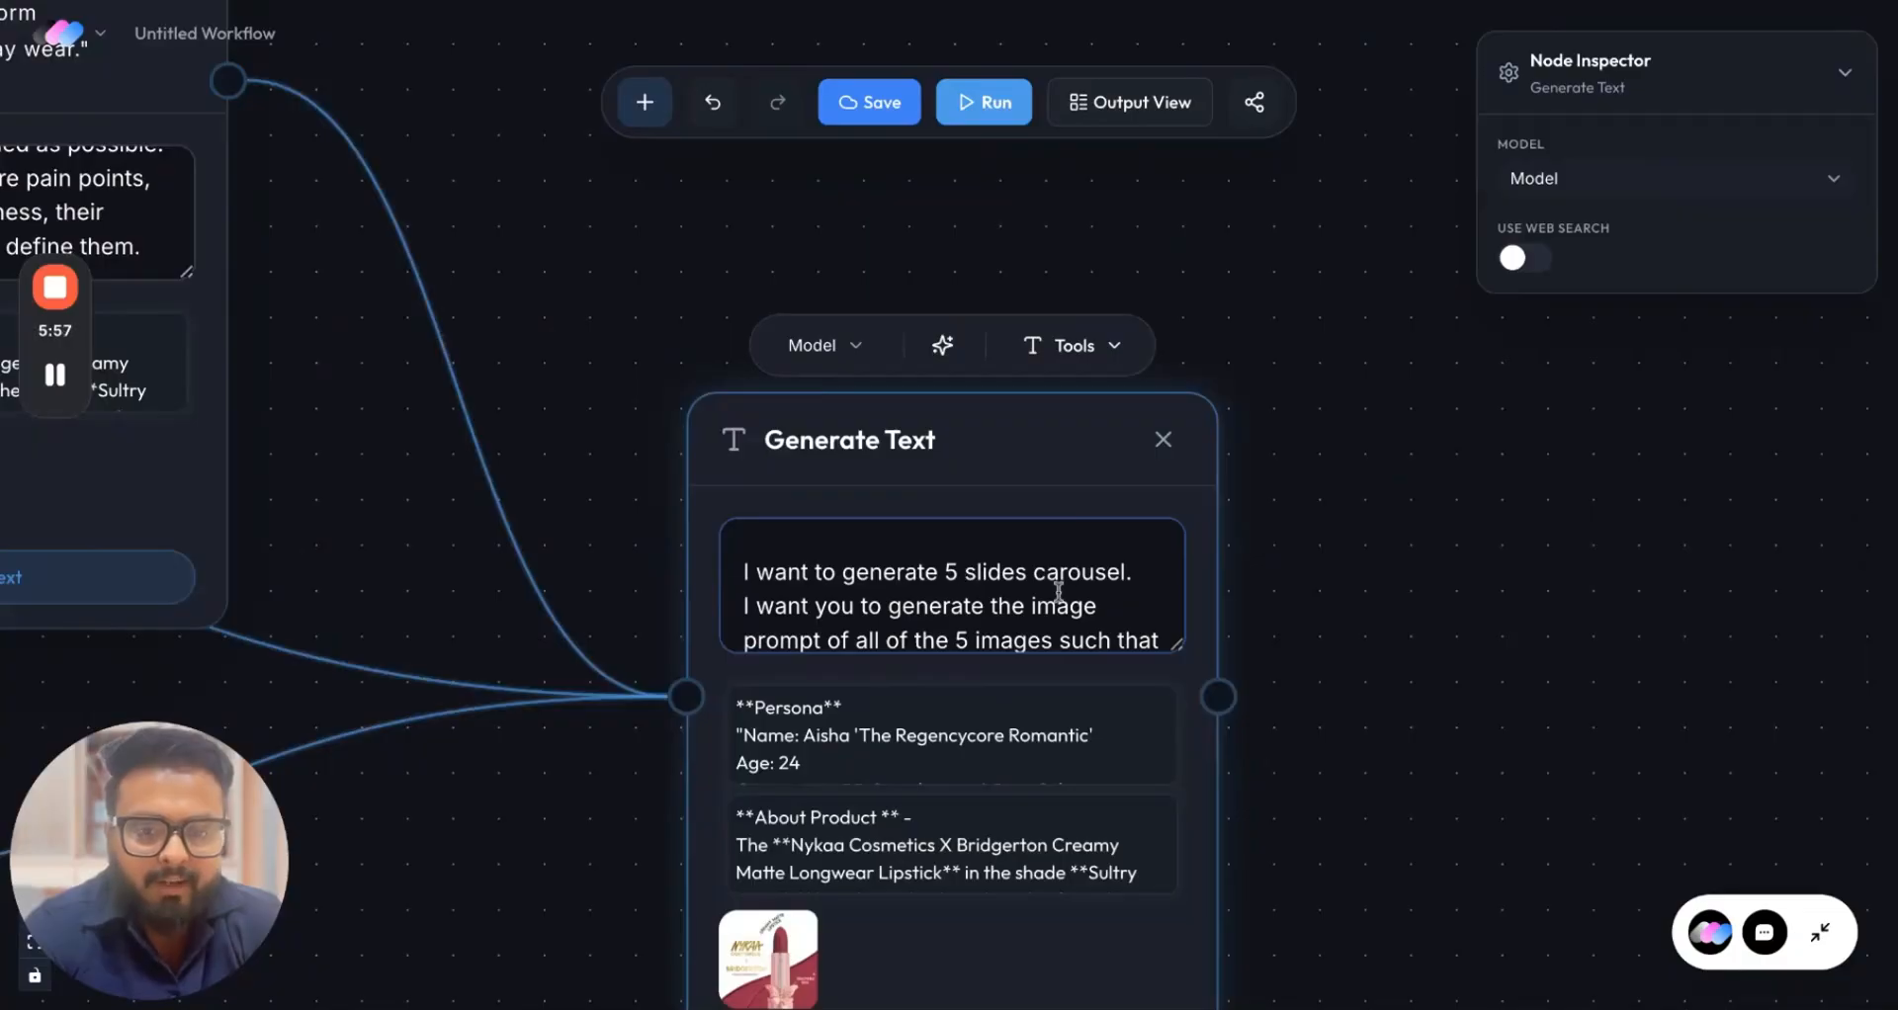
scroll(1058, 591, "down", 4)
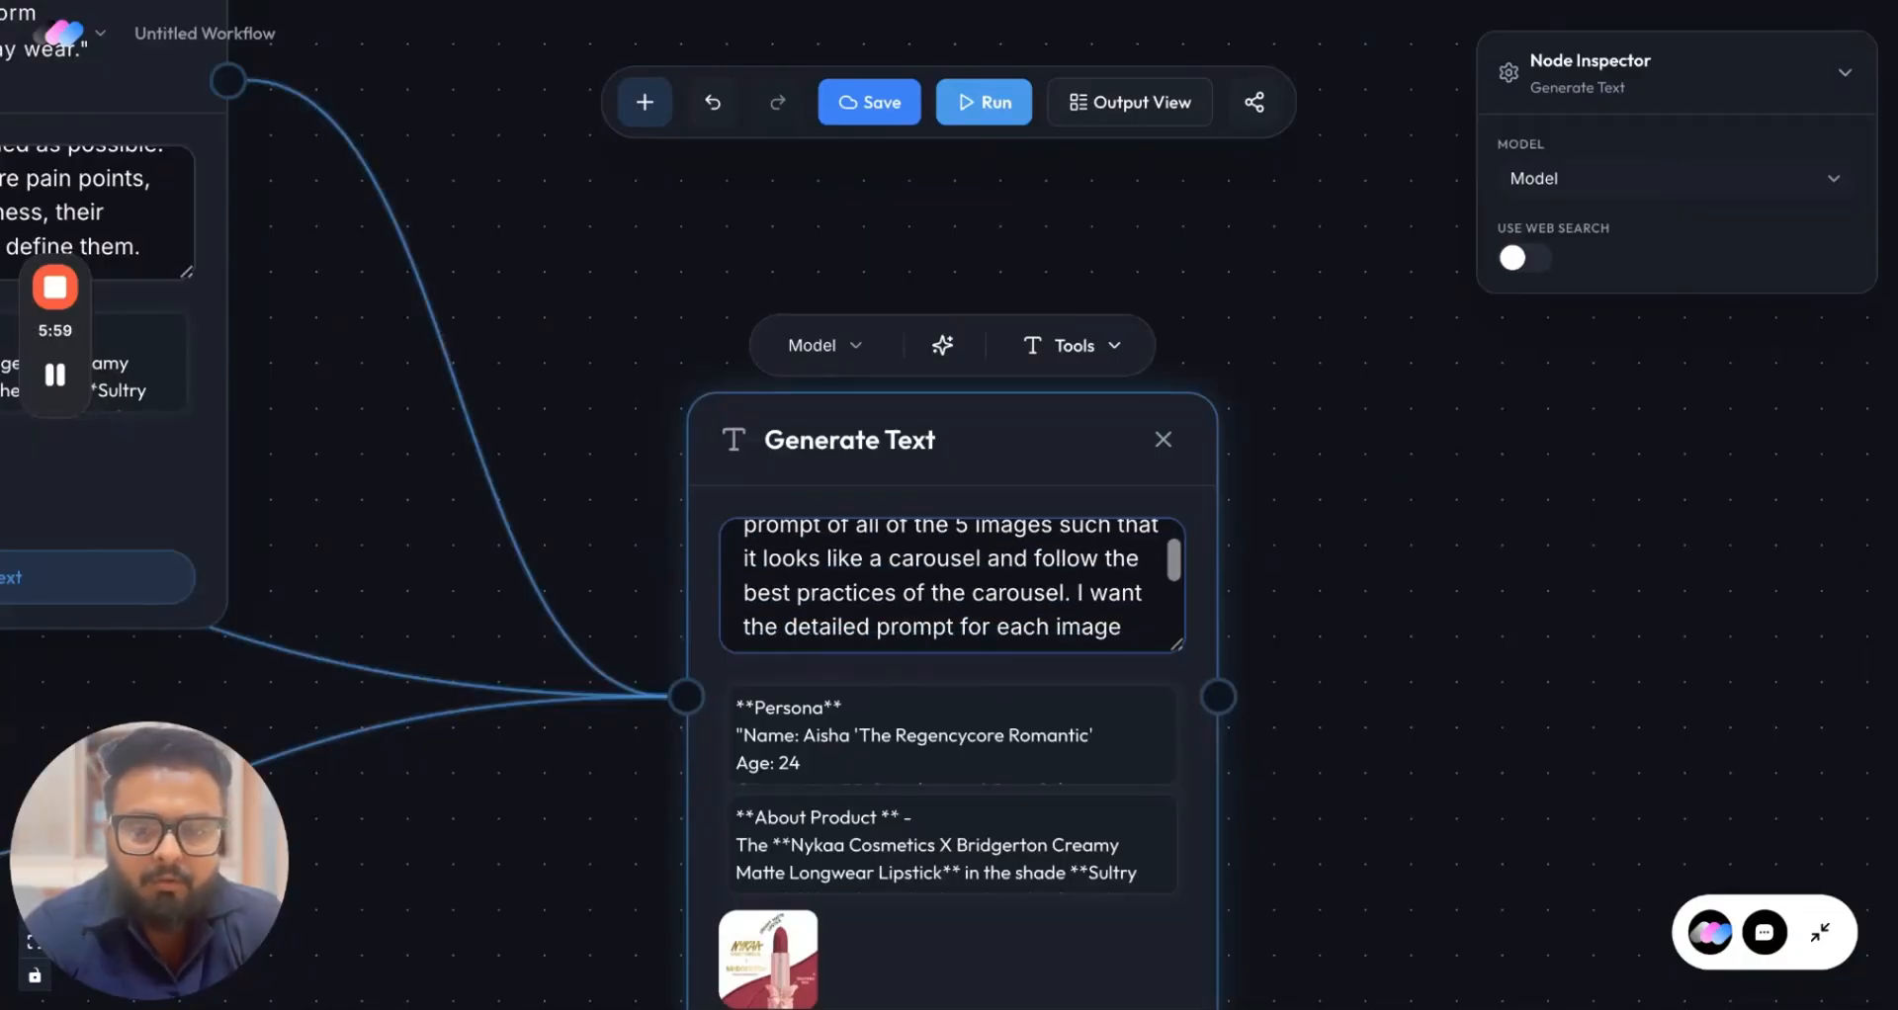
scroll(952, 583, "down", 5)
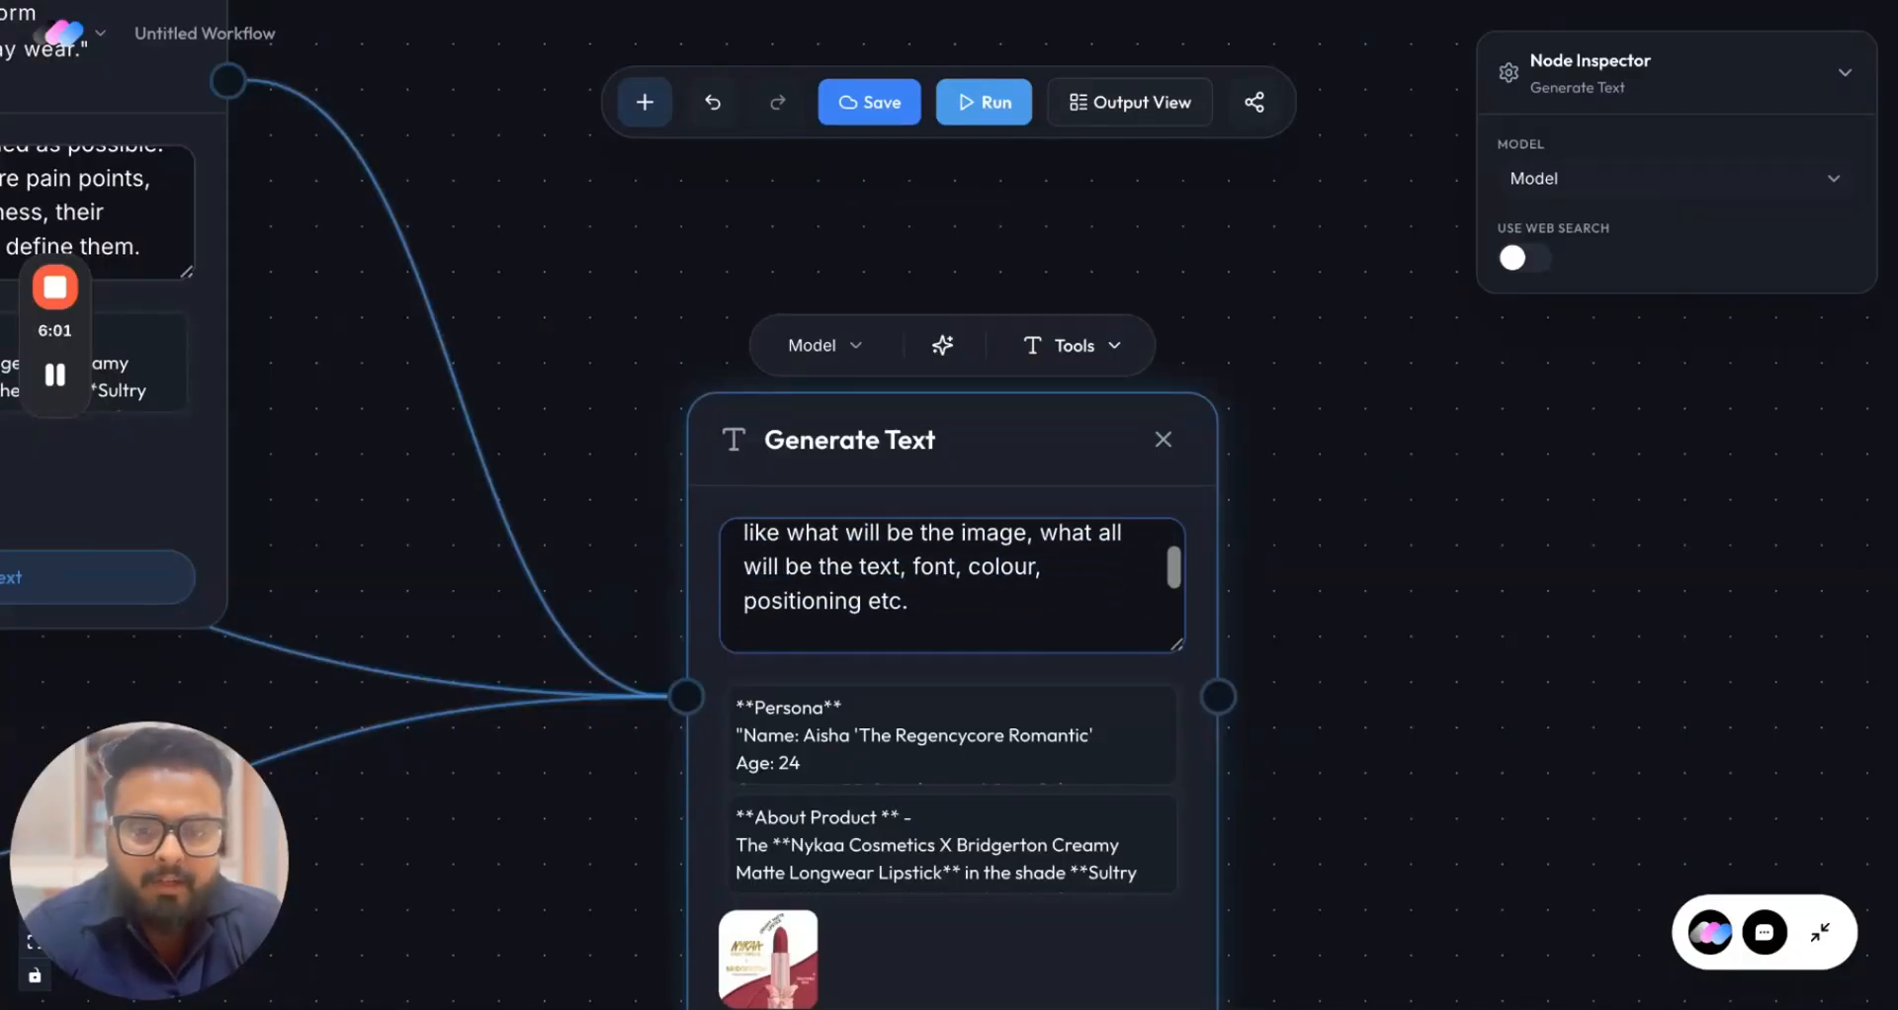
scroll(1038, 592, "down", 5)
scroll(1038, 592, "up", 3)
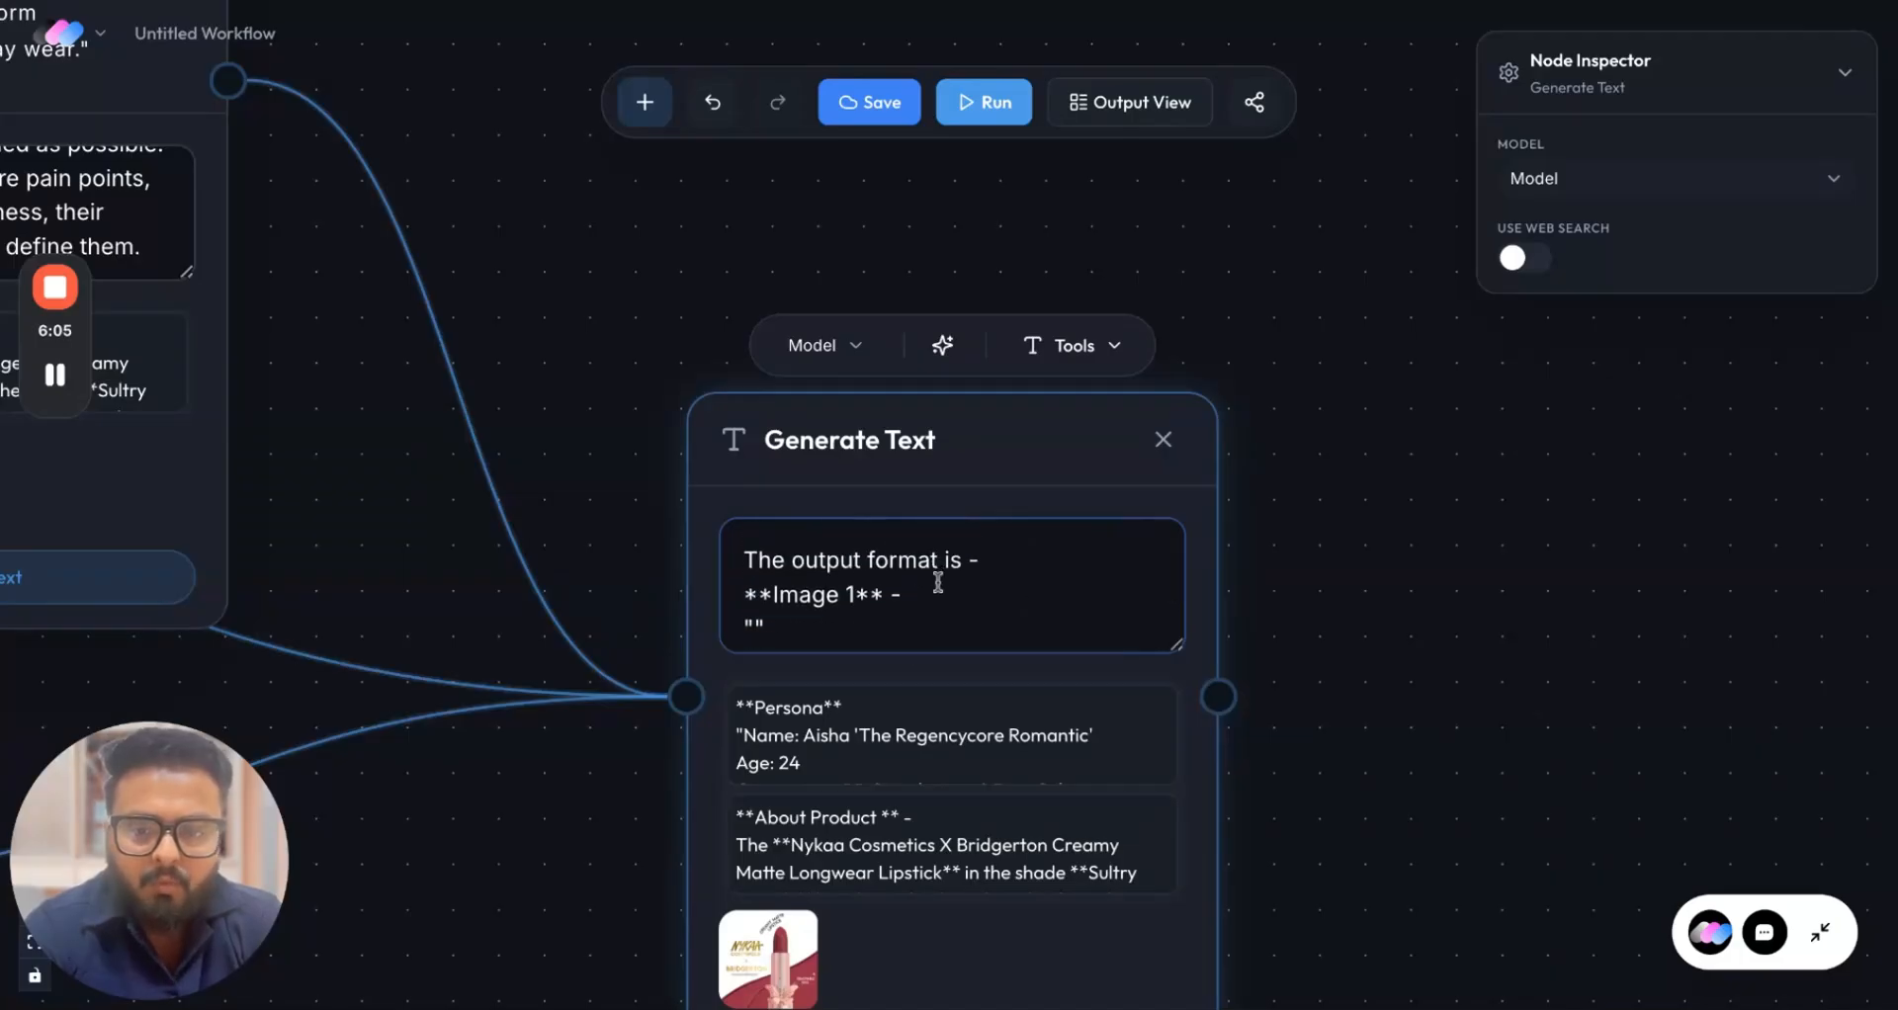
Set the carousel prompt node's model to Google's Gemini 3.1 Pro and generate its text.
scroll(938, 582, "down", 5)
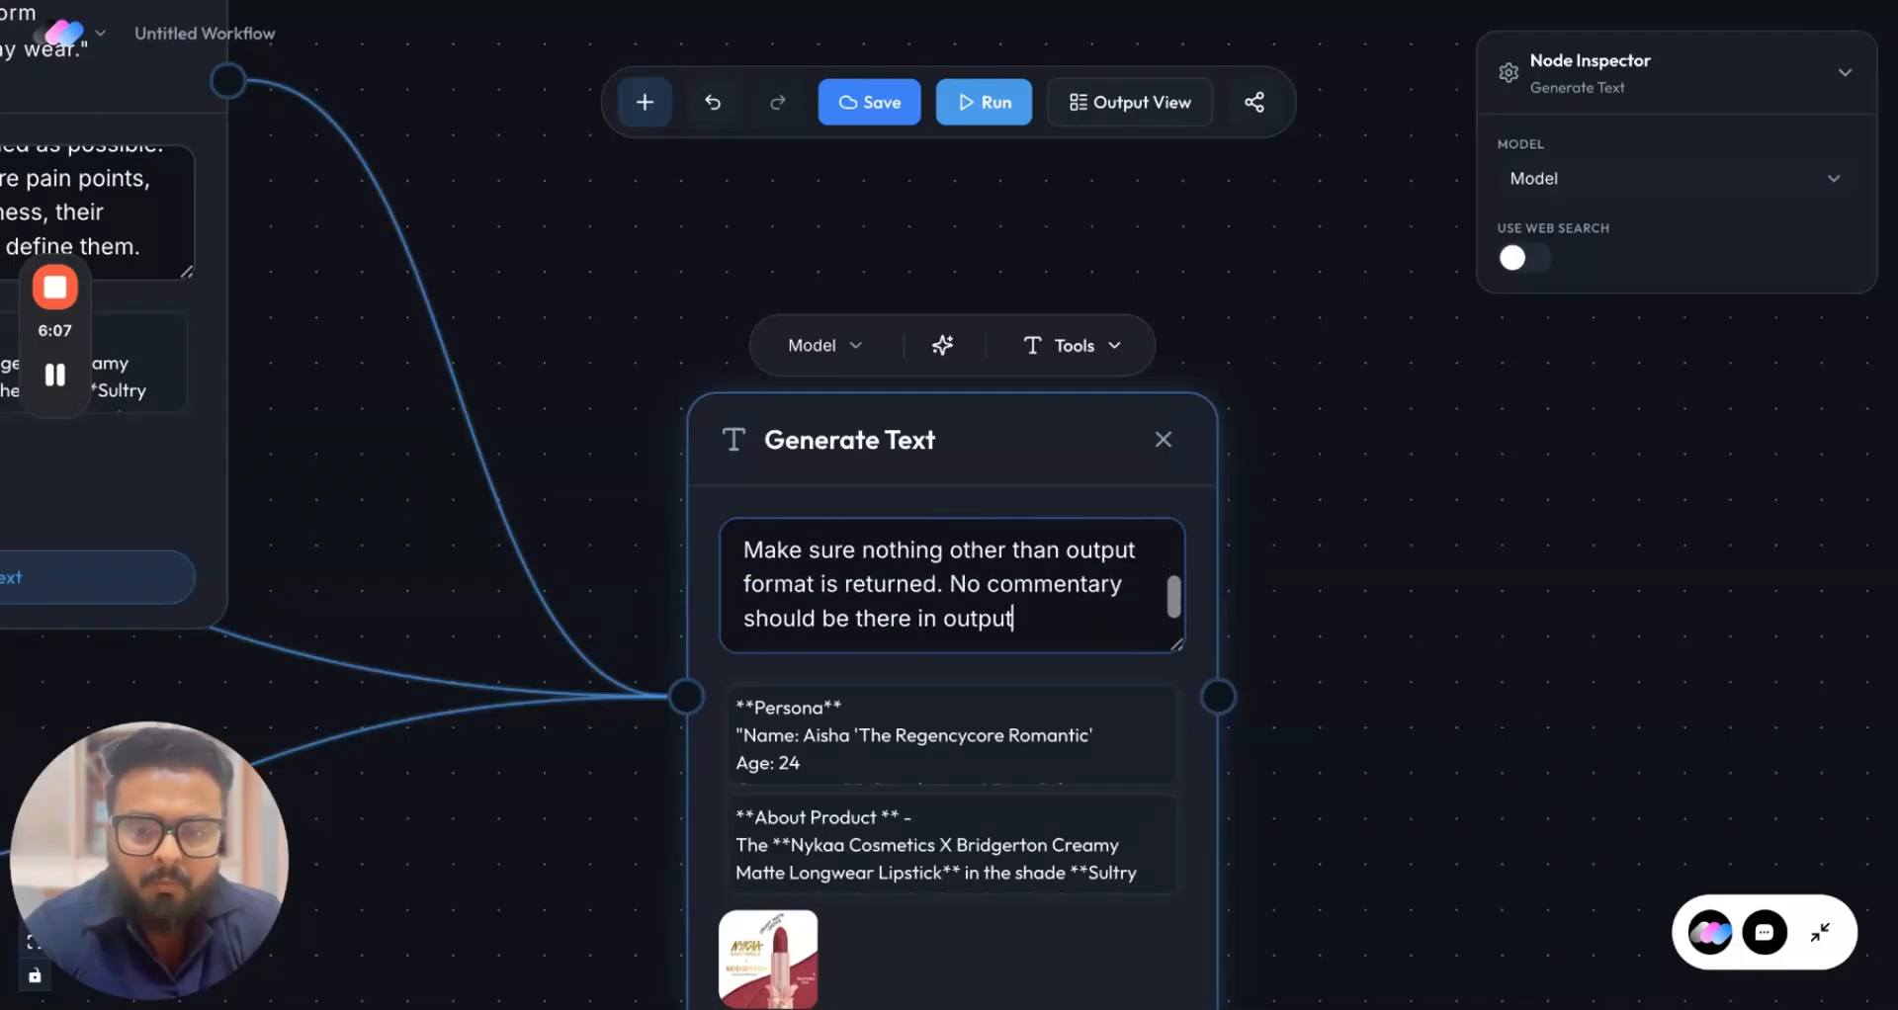
scroll(1285, 642, "down", 5)
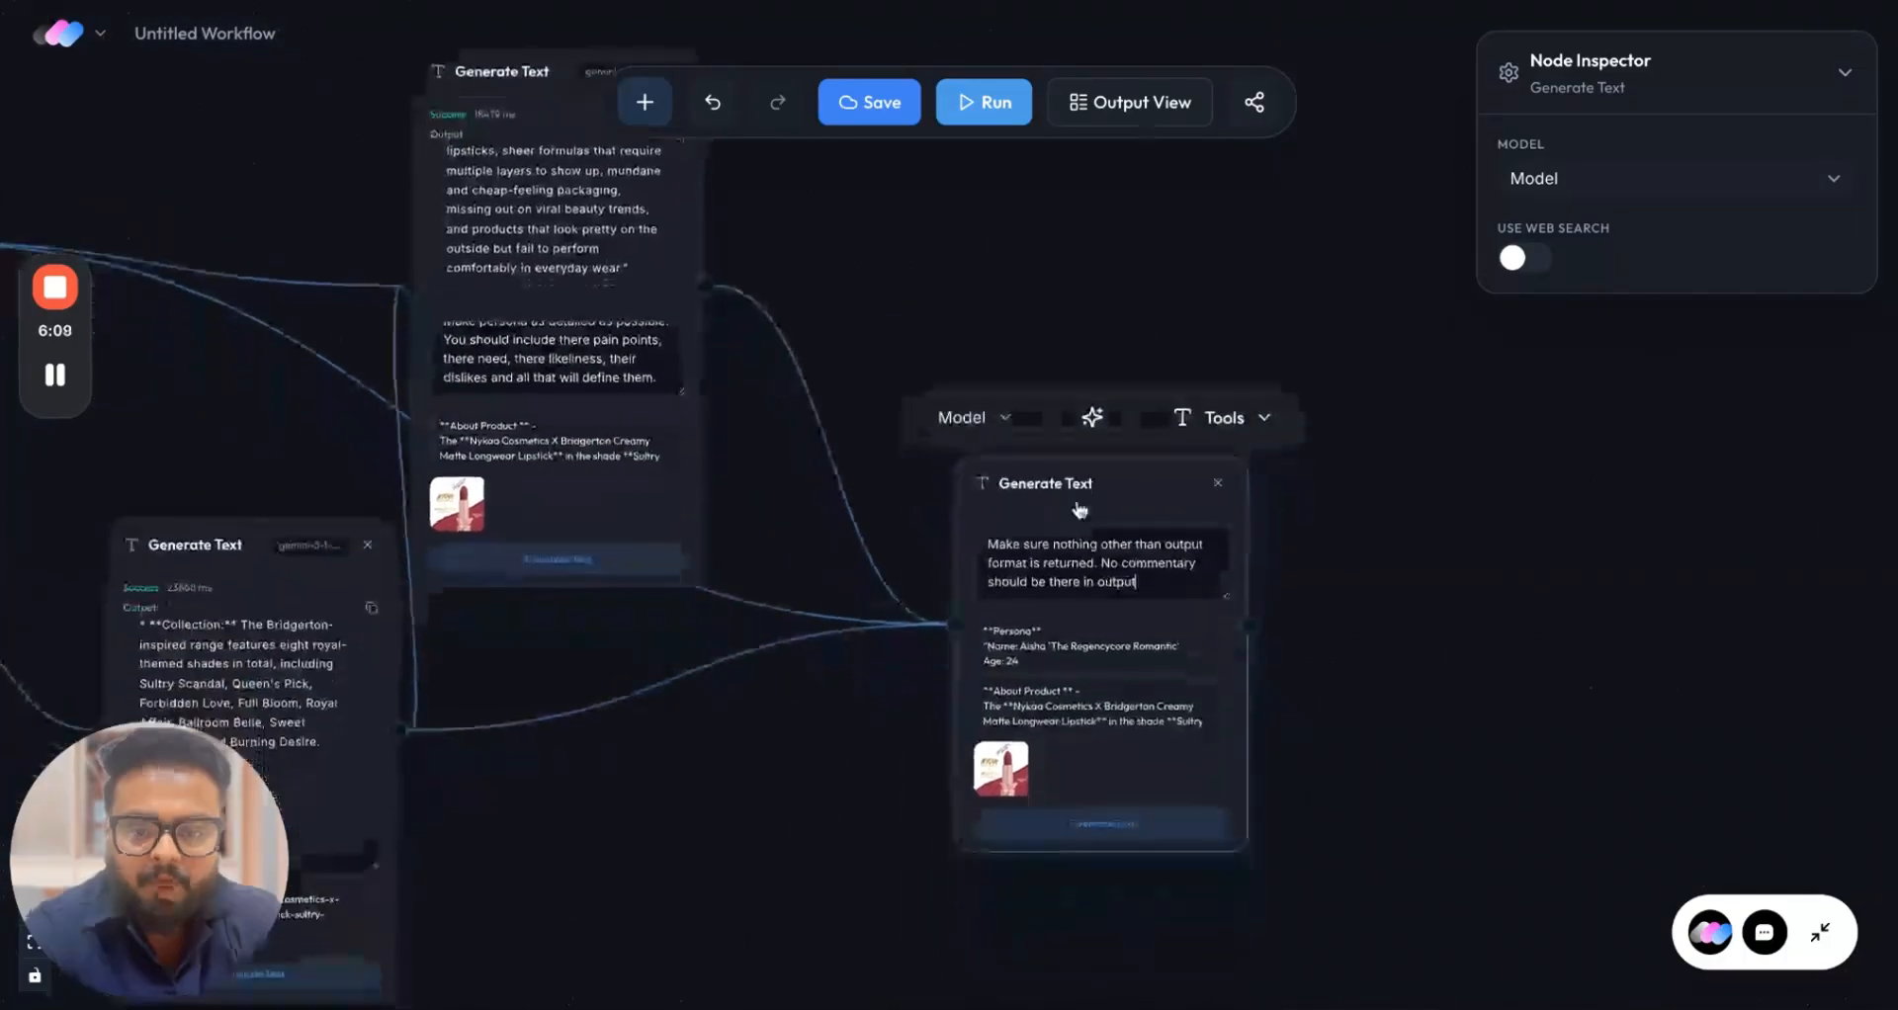
left_click(1008, 421)
left_click(1237, 495)
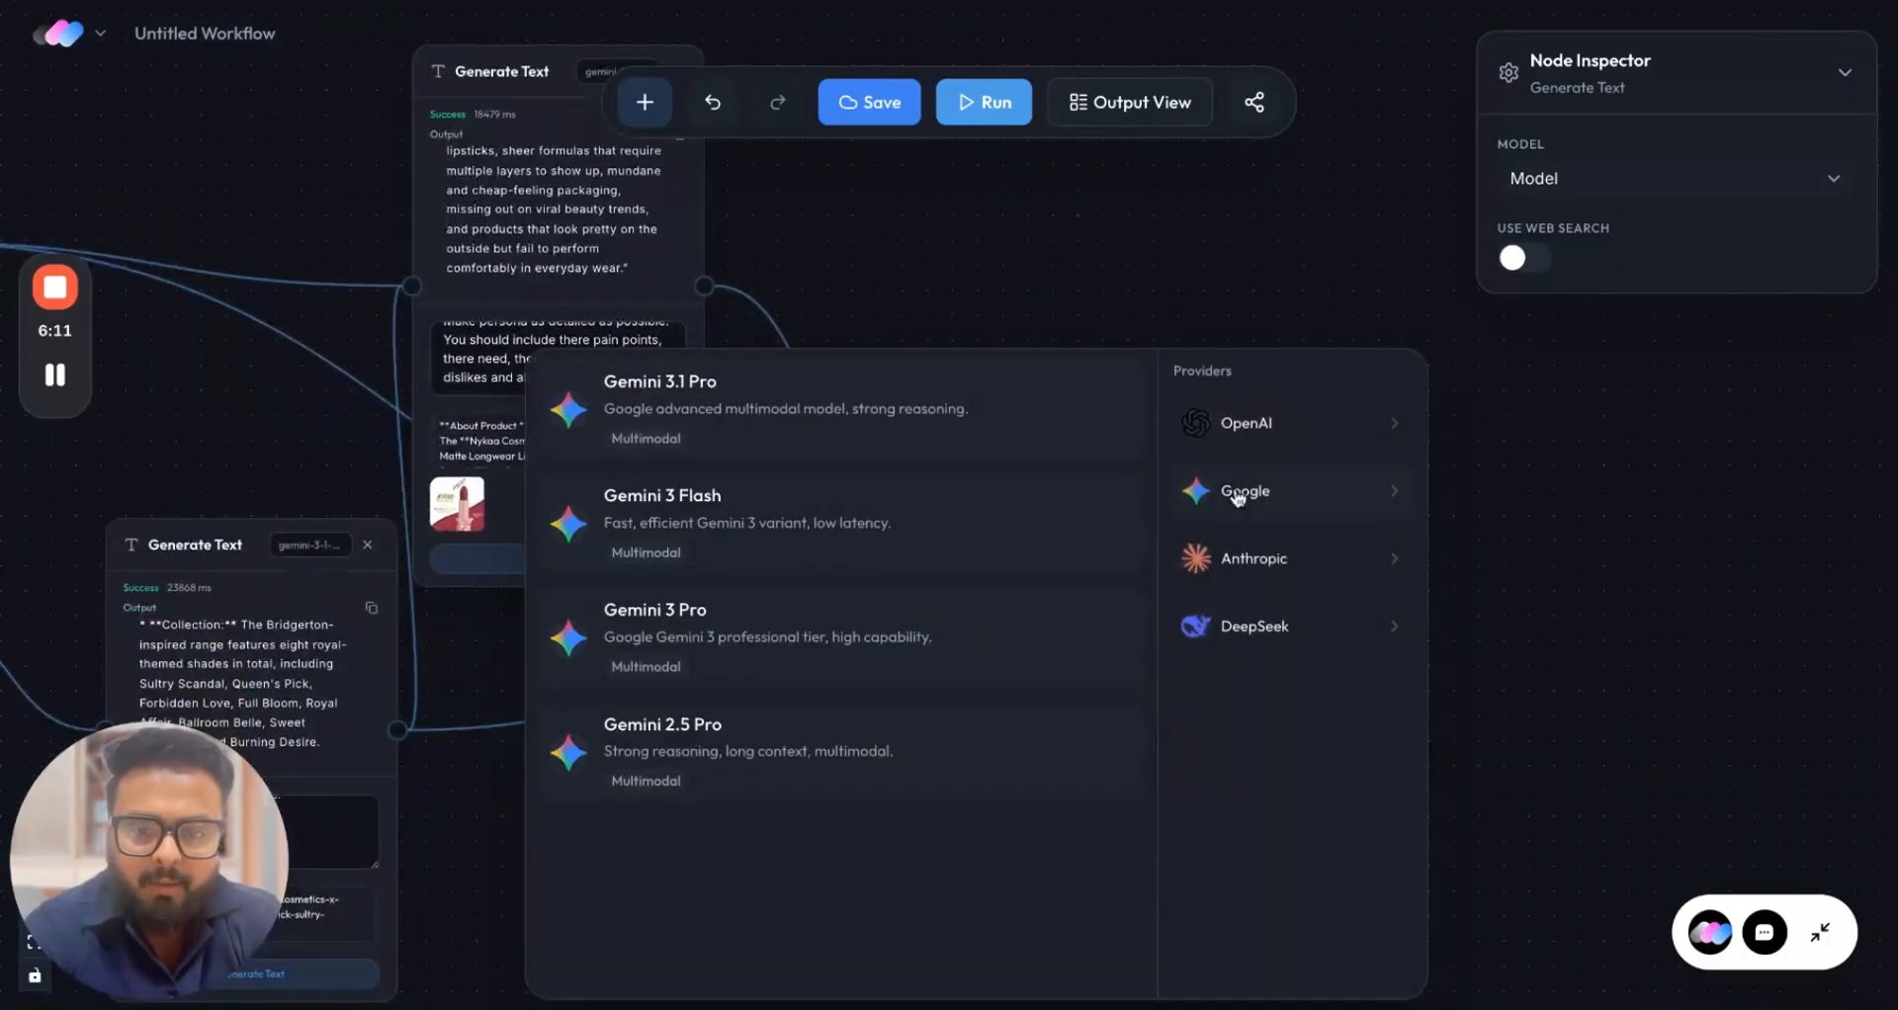
left_click(871, 409)
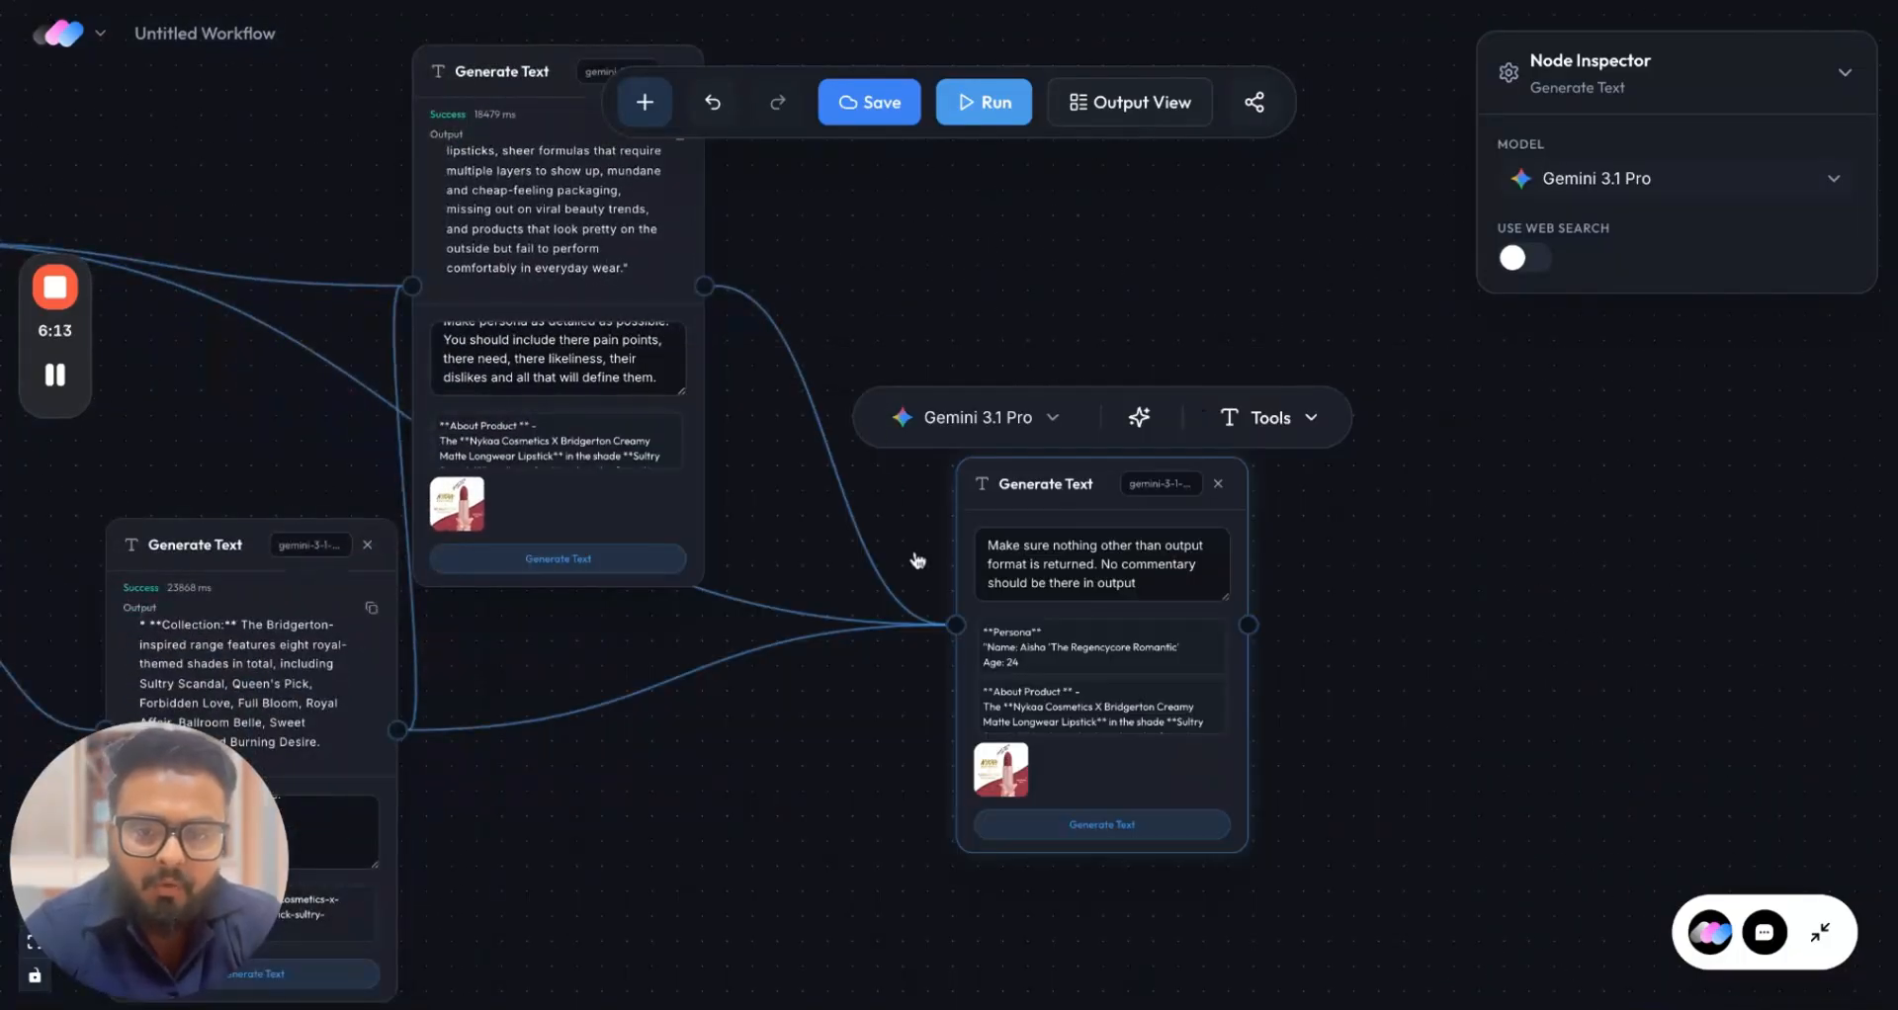
left_click(1075, 836)
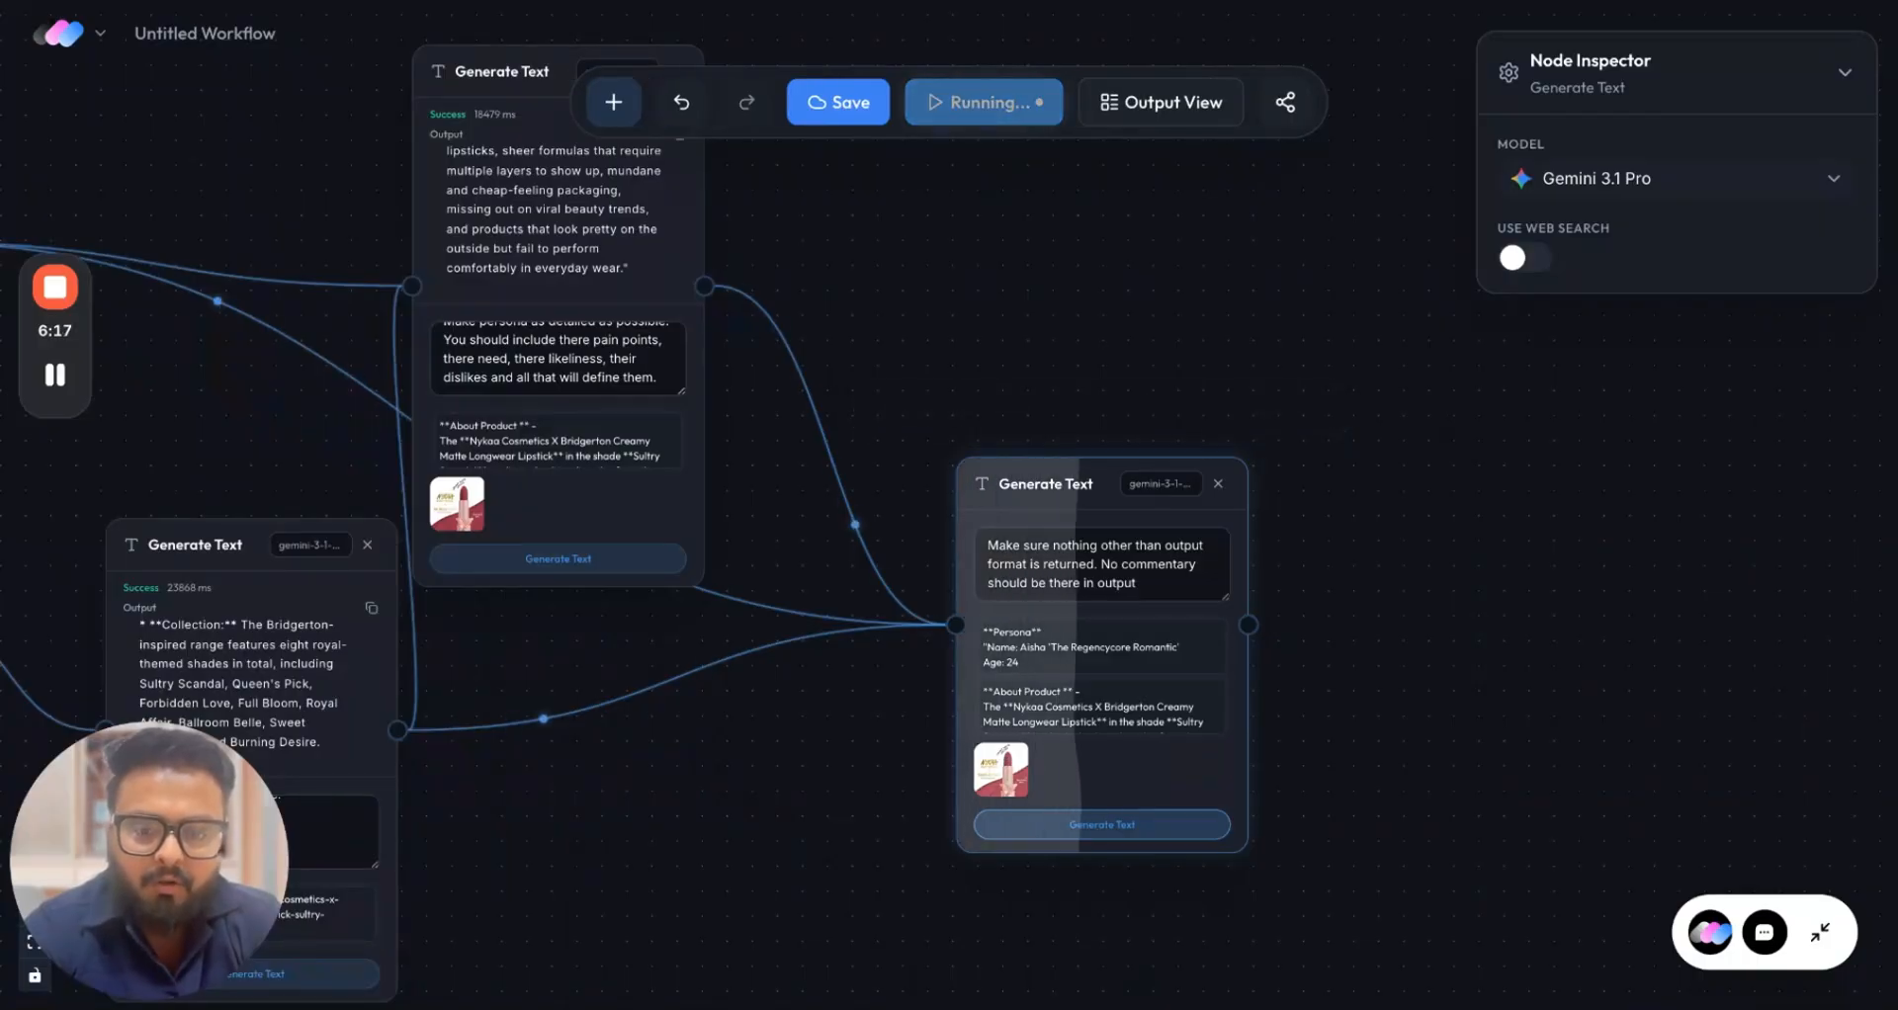
Add three Generate Image nodes fed by the carousel prompt node, and stack them in a column beside it.
scroll(1278, 813, "down", 5)
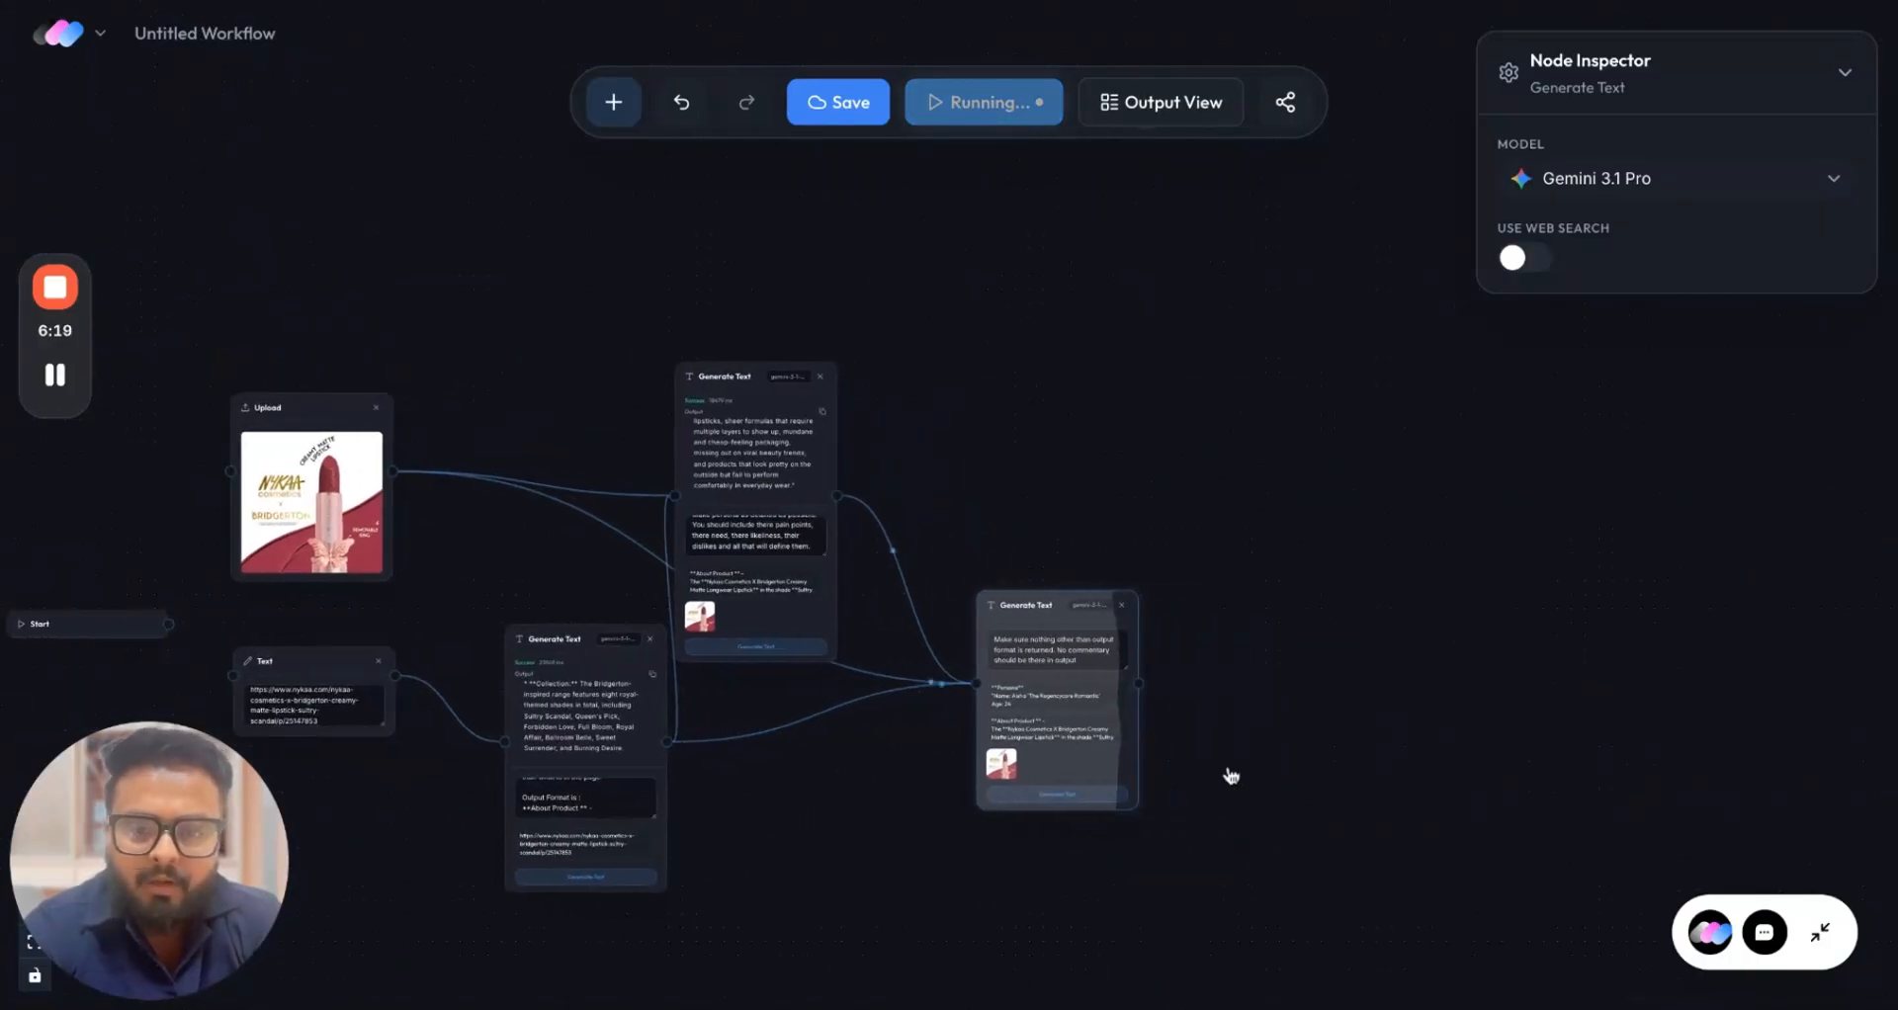
left_click_drag(1128, 725, 1110, 720)
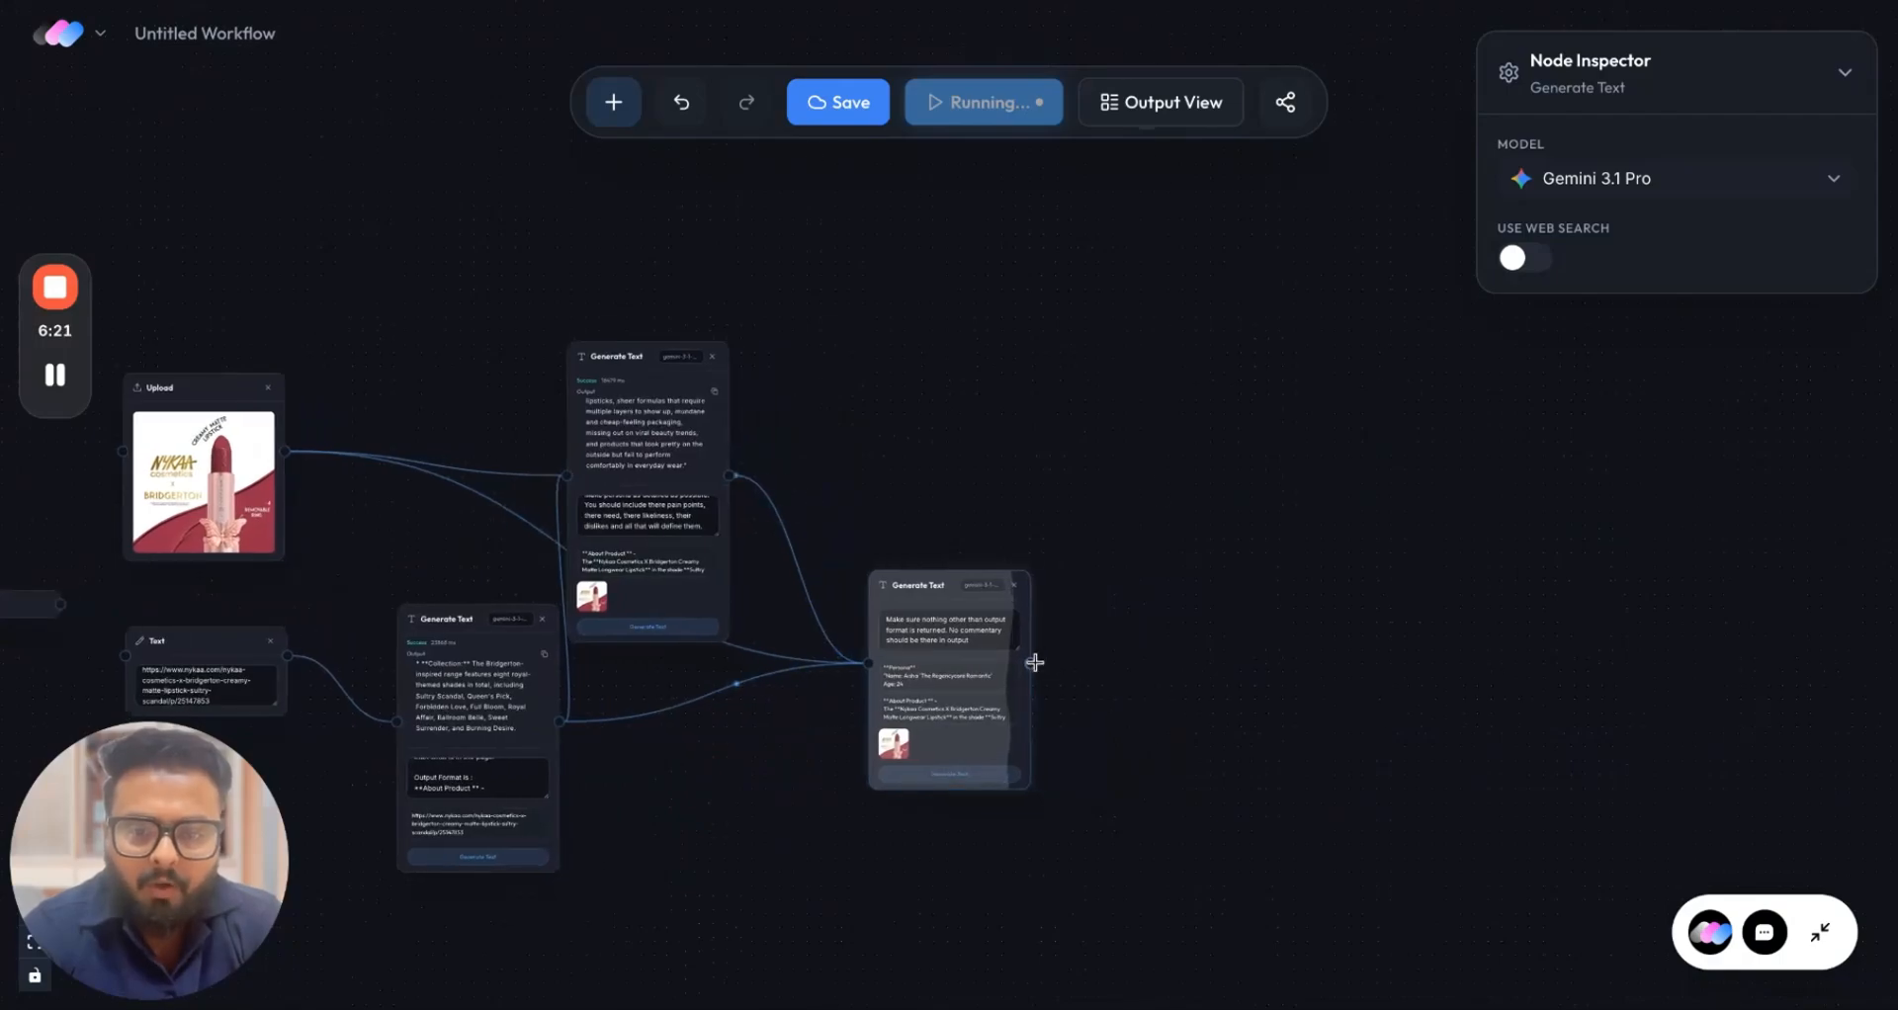
left_click(1116, 534)
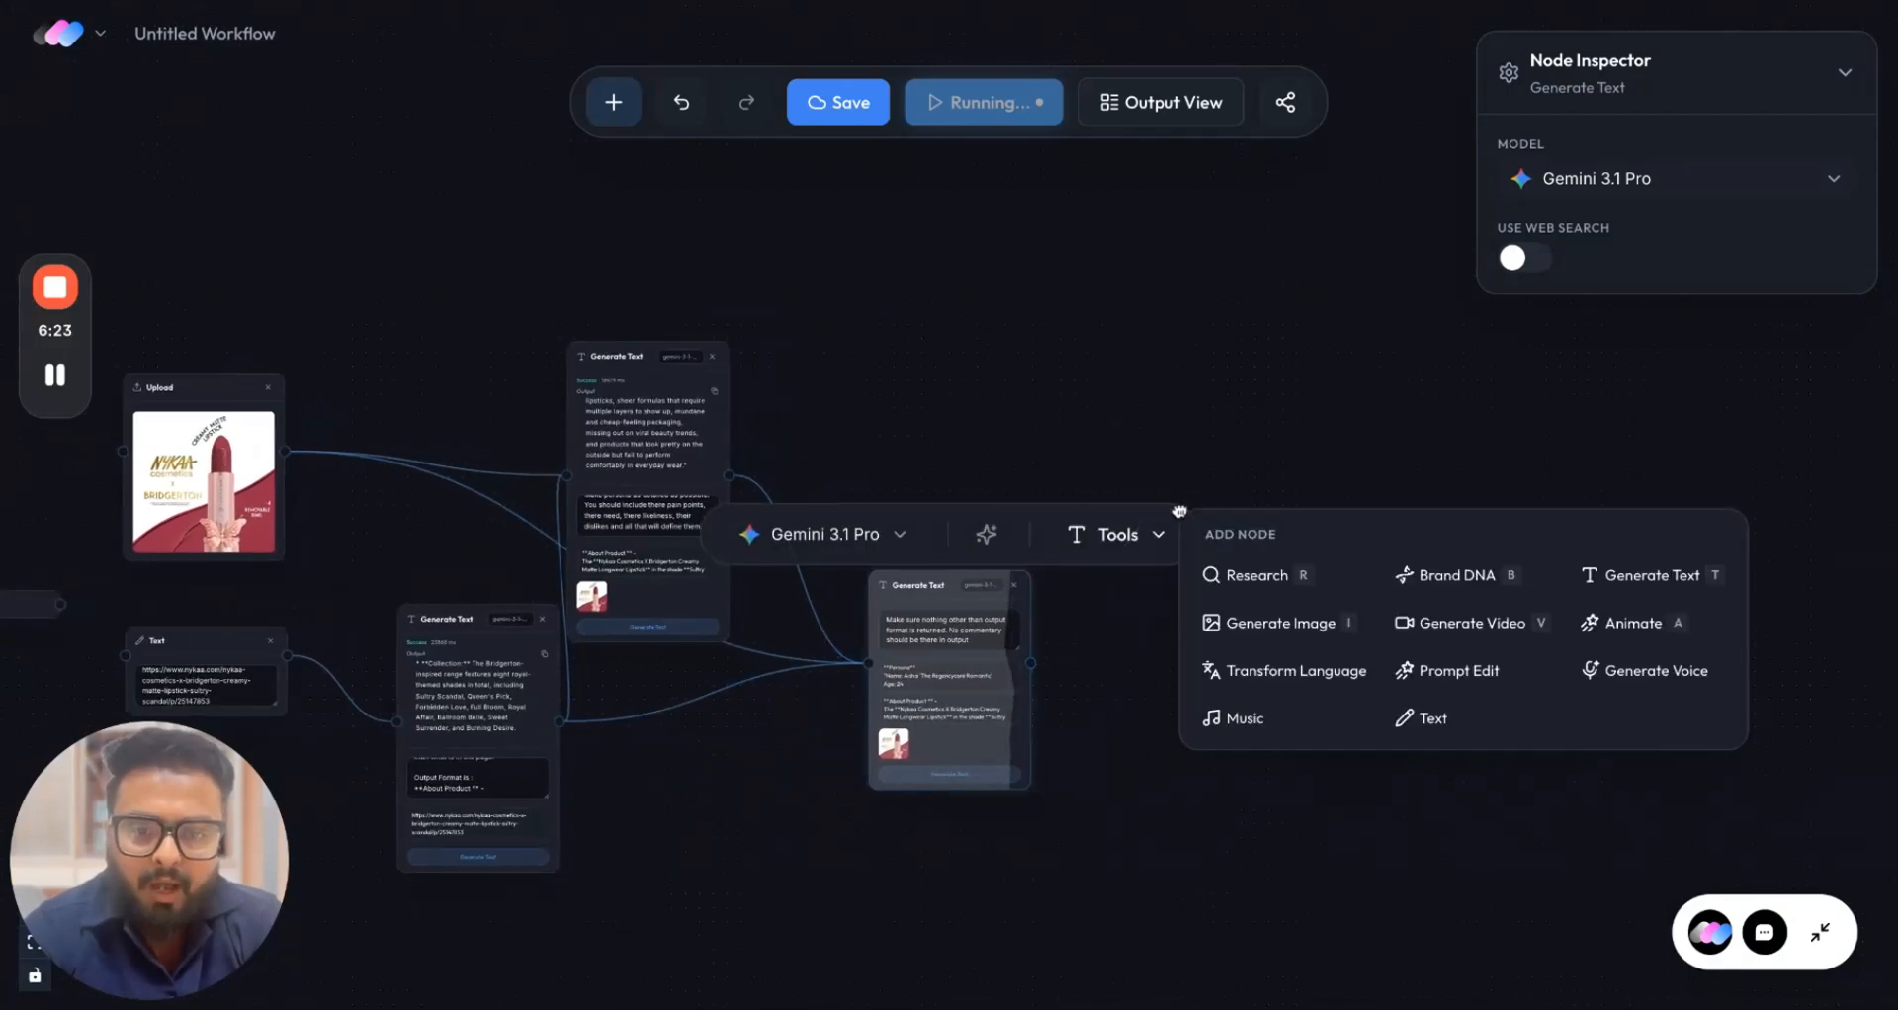
left_click(1335, 626)
left_click_drag(1270, 566, 1220, 381)
left_click_drag(1031, 662, 1186, 555)
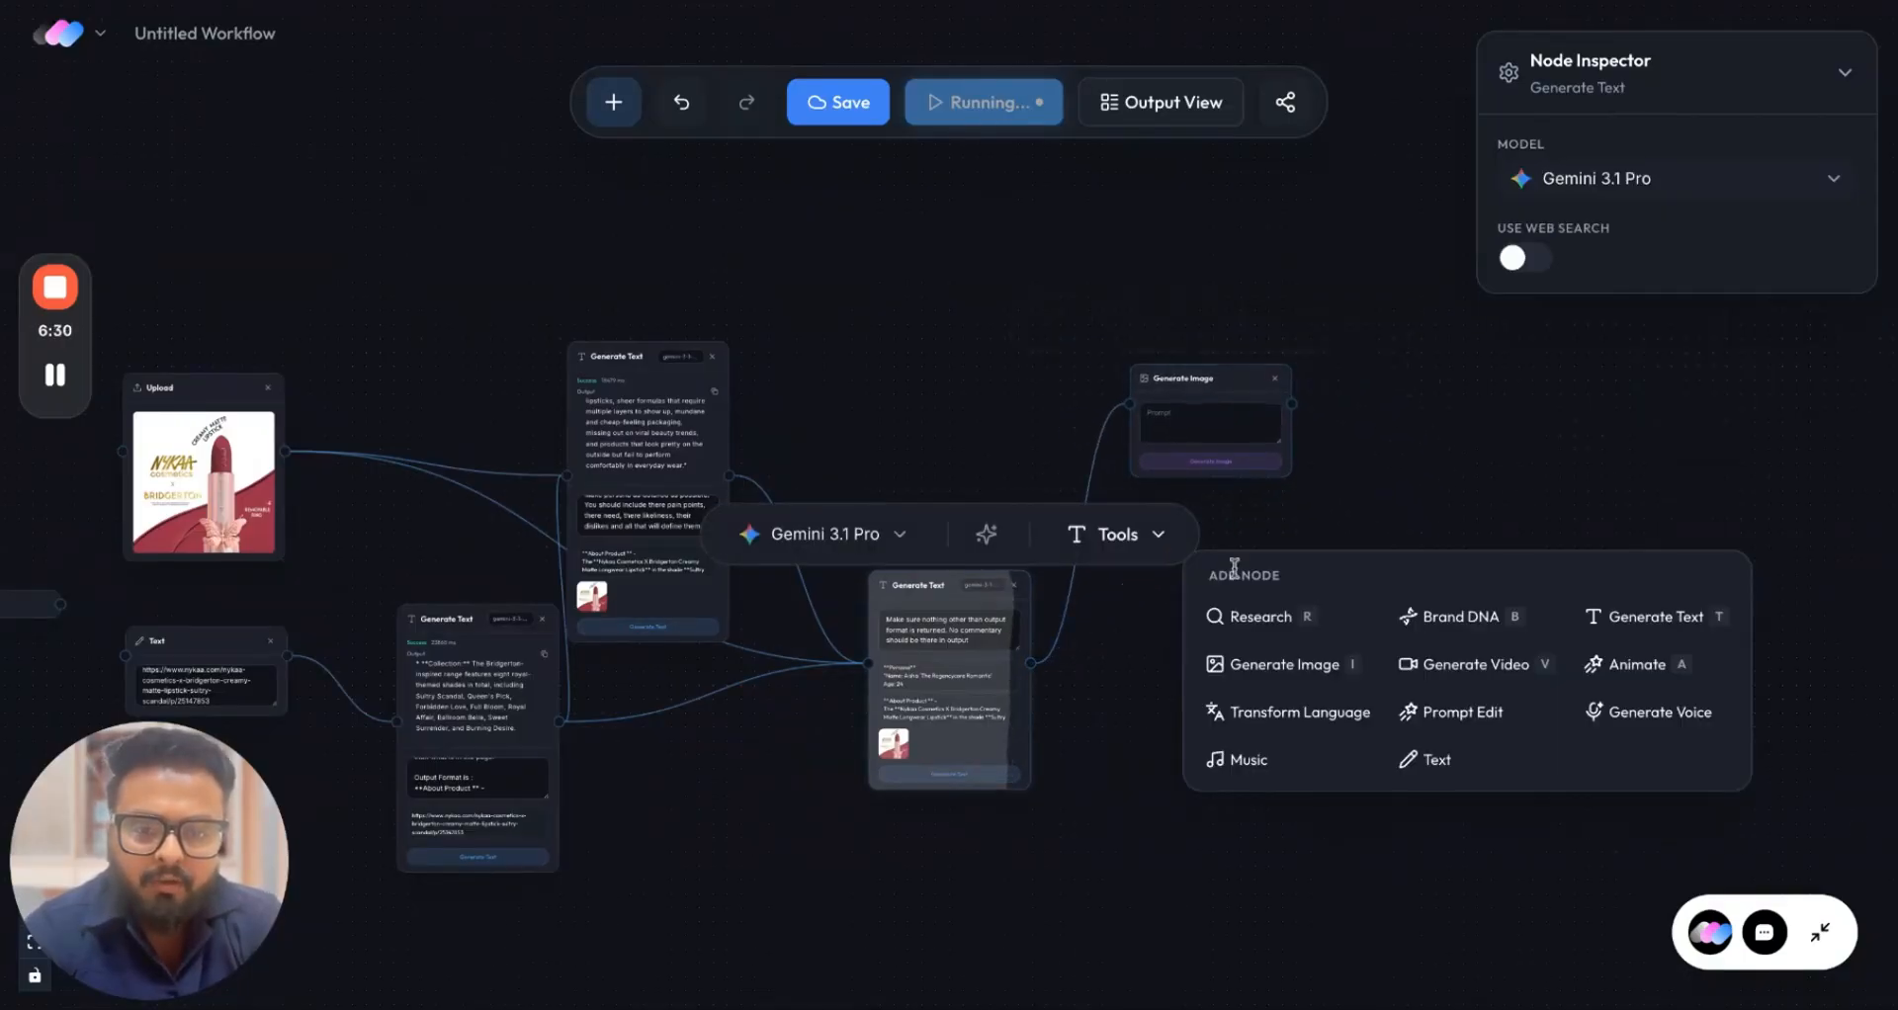
left_click(1303, 668)
left_click_drag(1251, 601, 1223, 577)
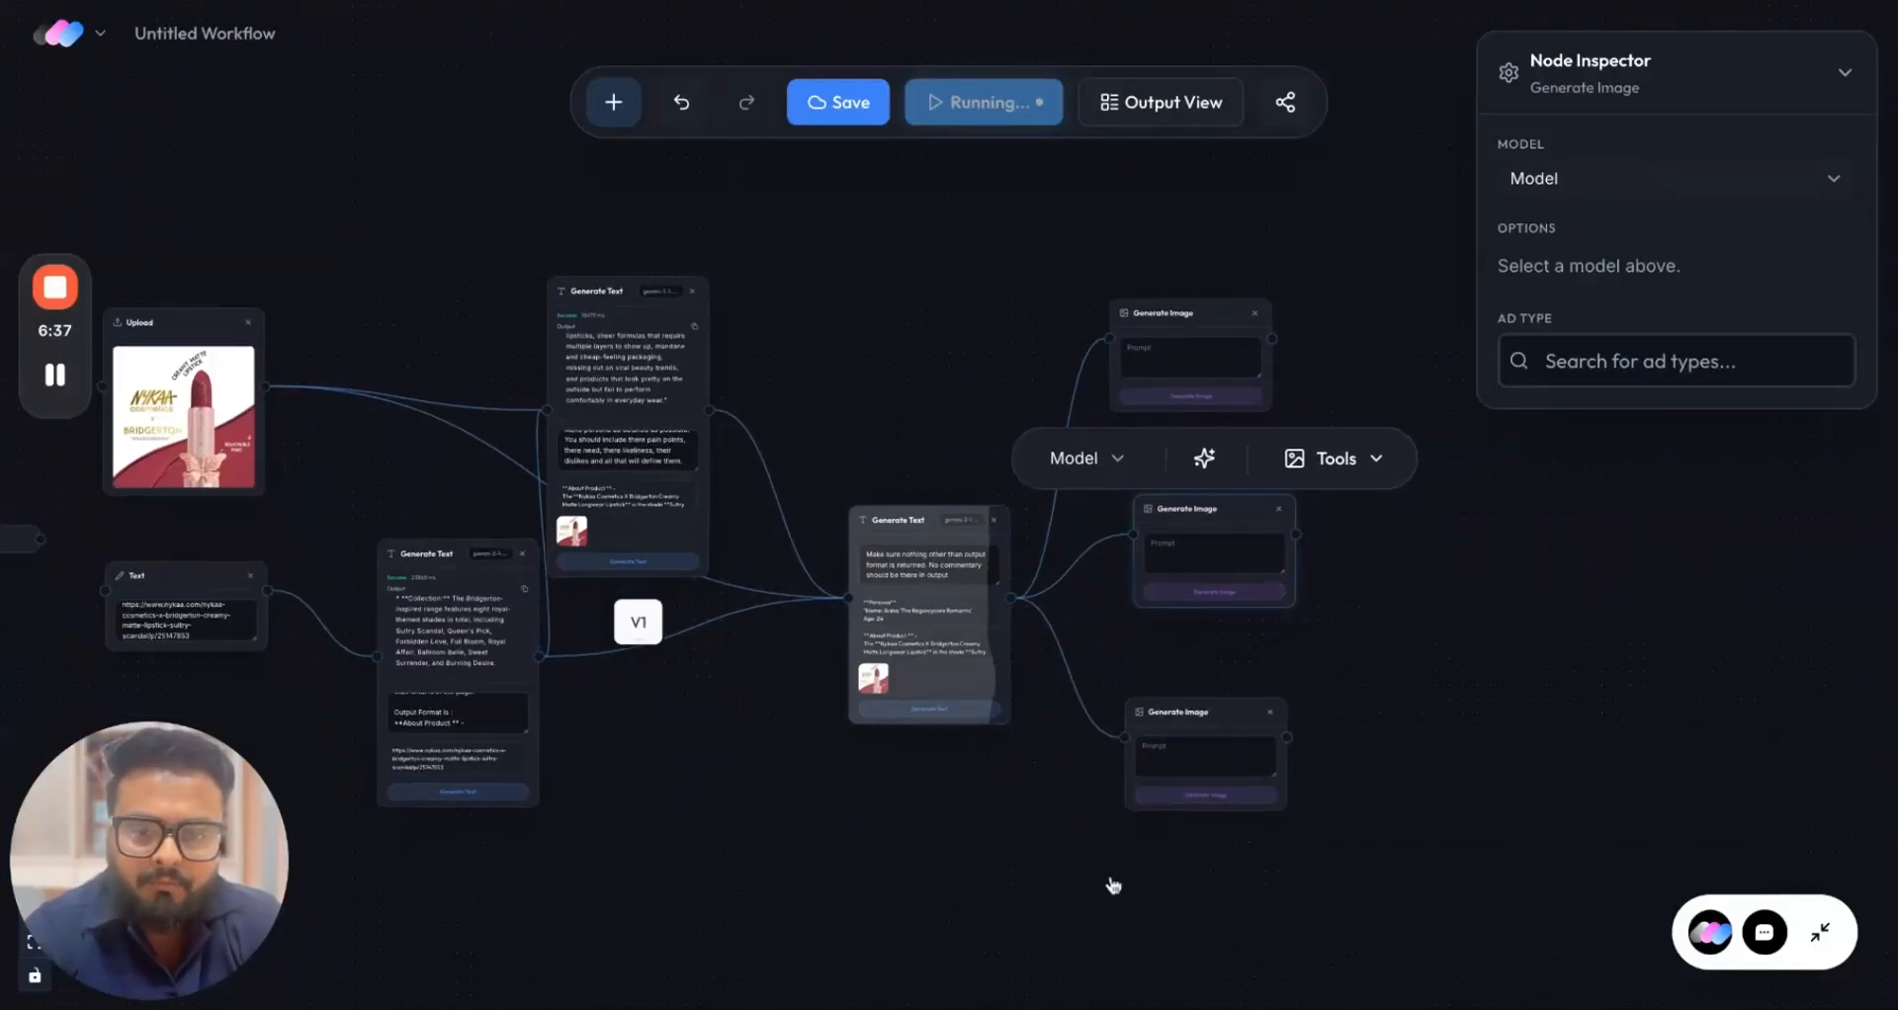
Paste a fourth Generate Image node, place it below the other three, and connect the carousel prompt node's output to it.
scroll(1113, 885, "down", 3)
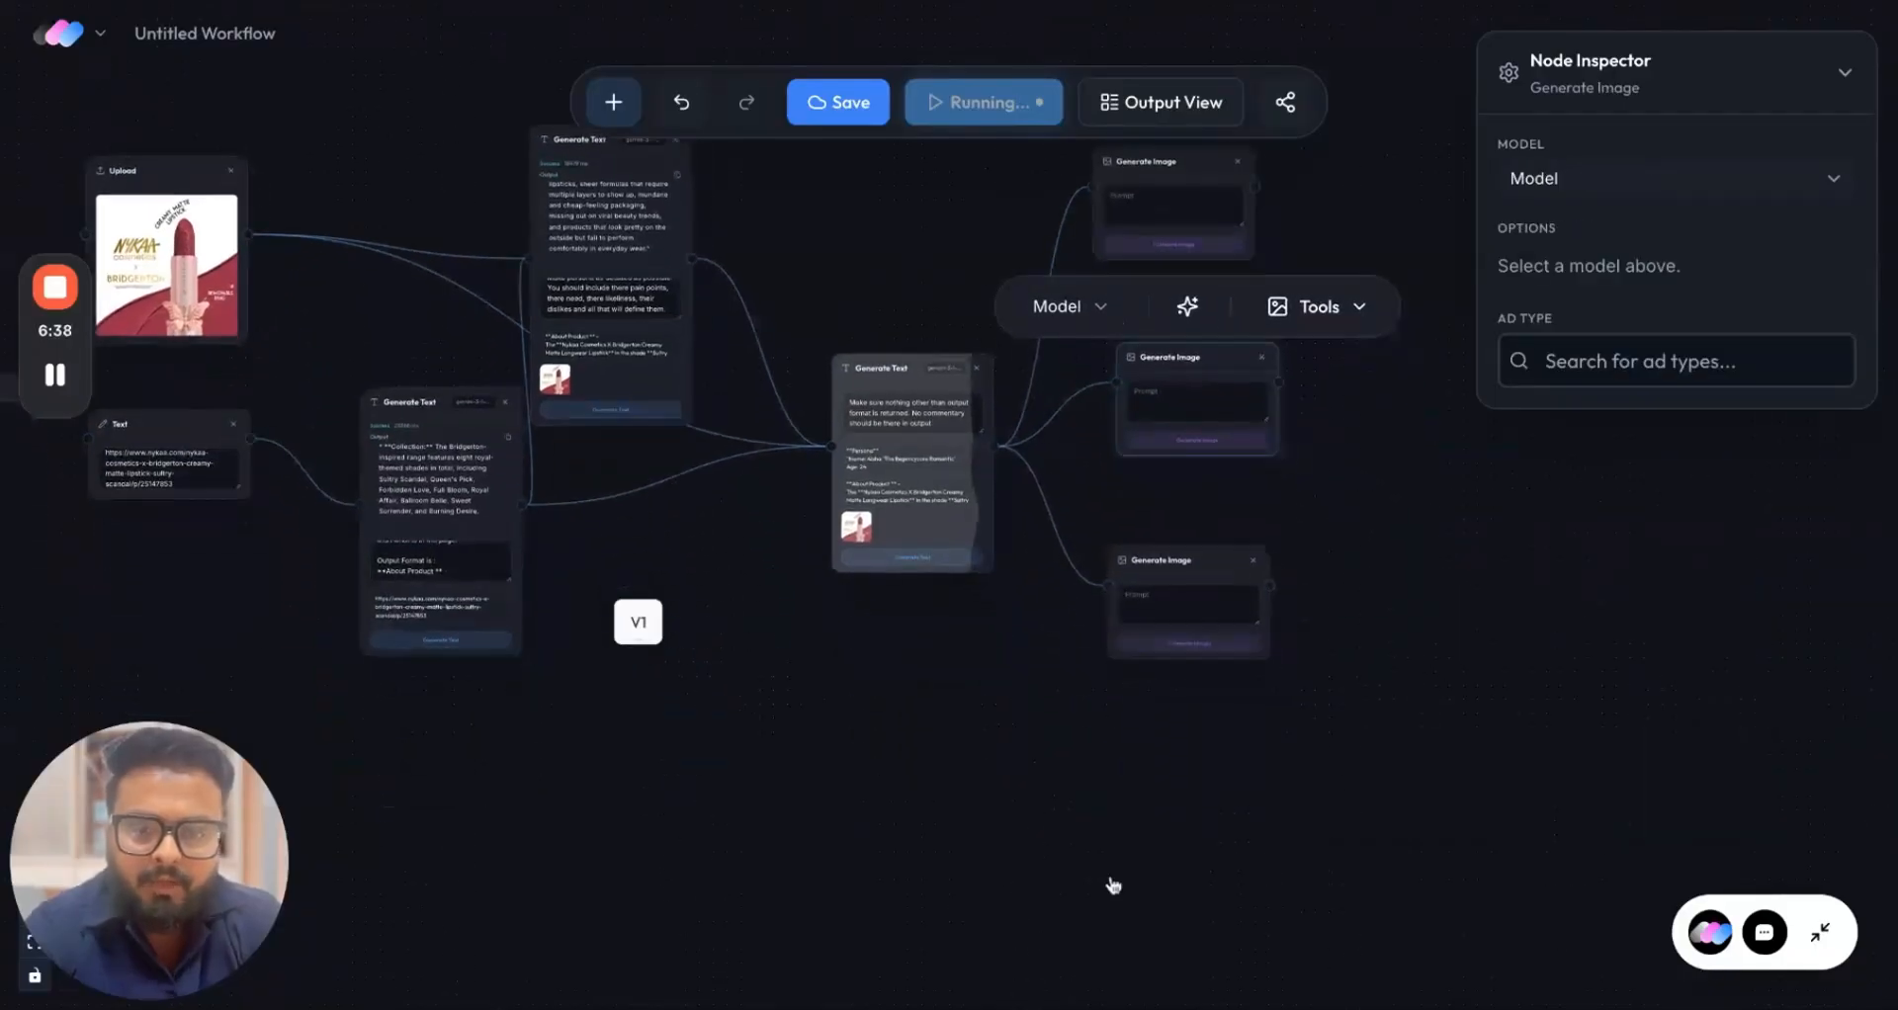
left_click(1089, 812)
key("super+v")
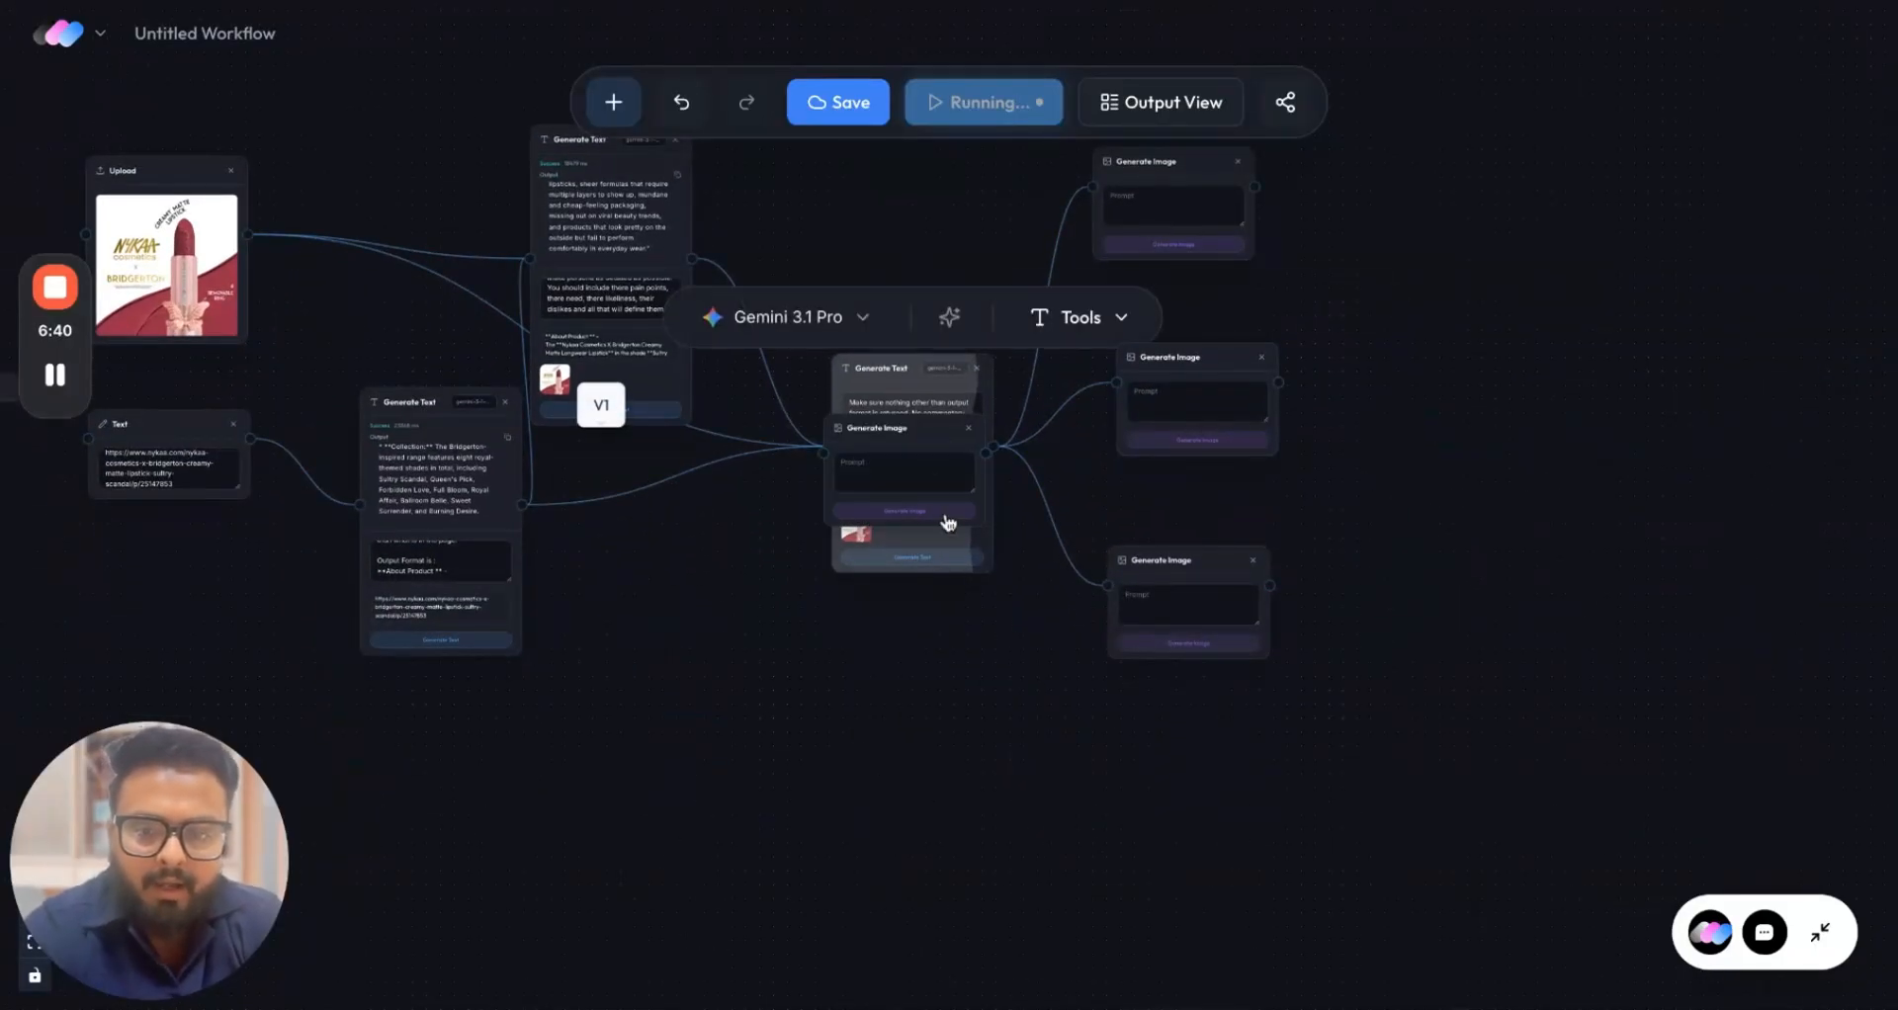
left_click_drag(924, 444, 1249, 751)
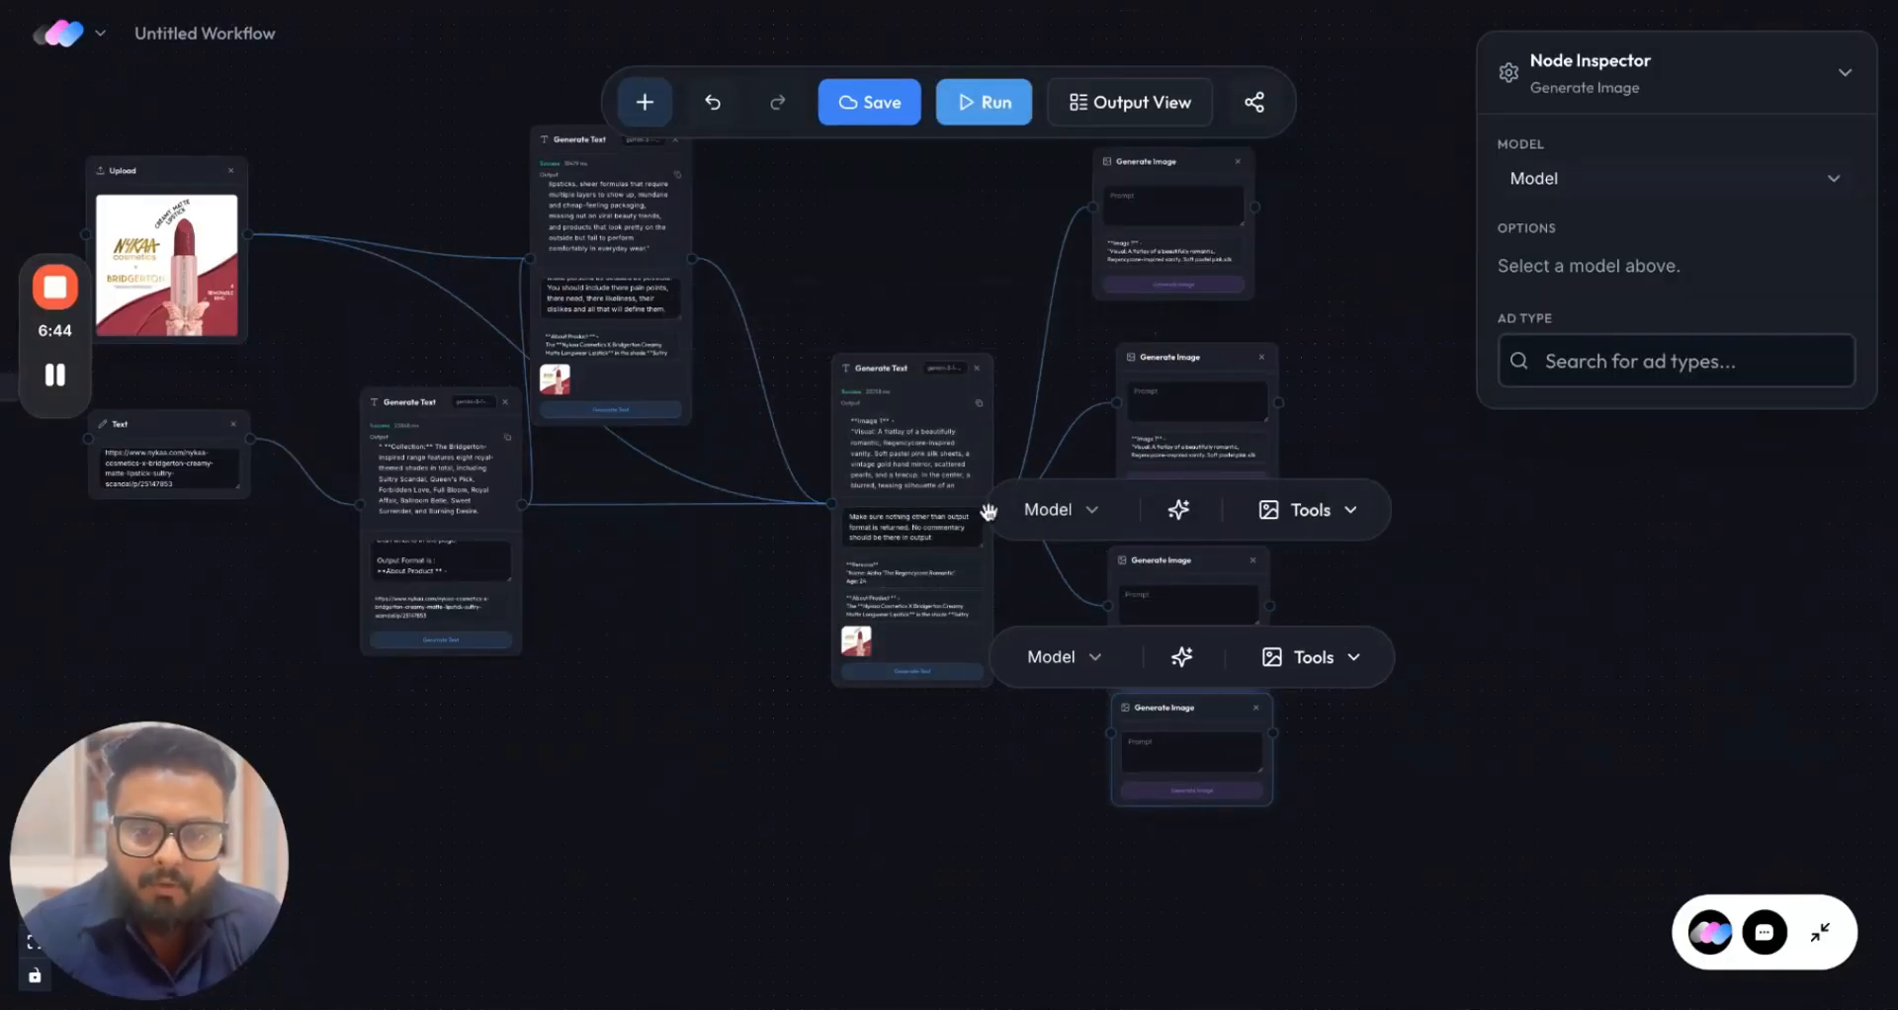
scroll(1013, 554, "up", 5)
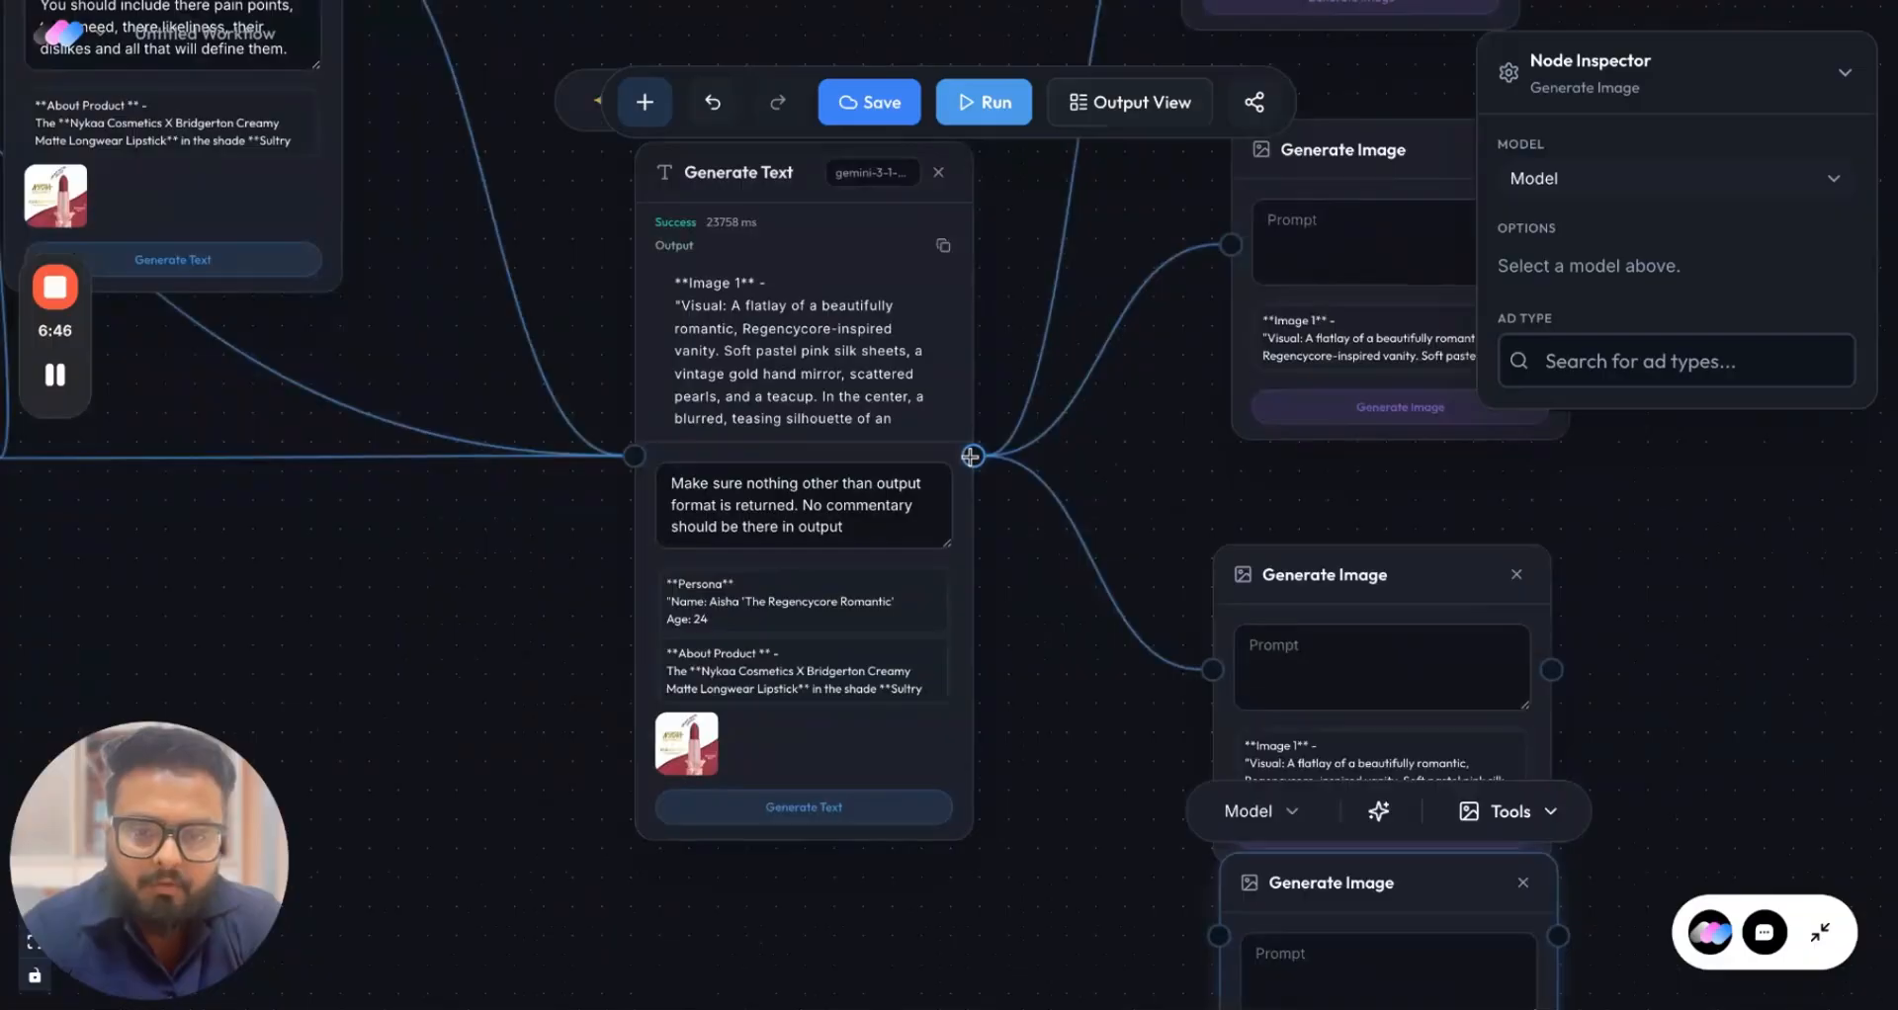
left_click_drag(974, 456, 1219, 935)
Paste a fifth Generate Image node at the foot of the column and connect the carousel prompt node's output to it.
scroll(1010, 880, "down", 1)
scroll(1010, 880, "down", 5)
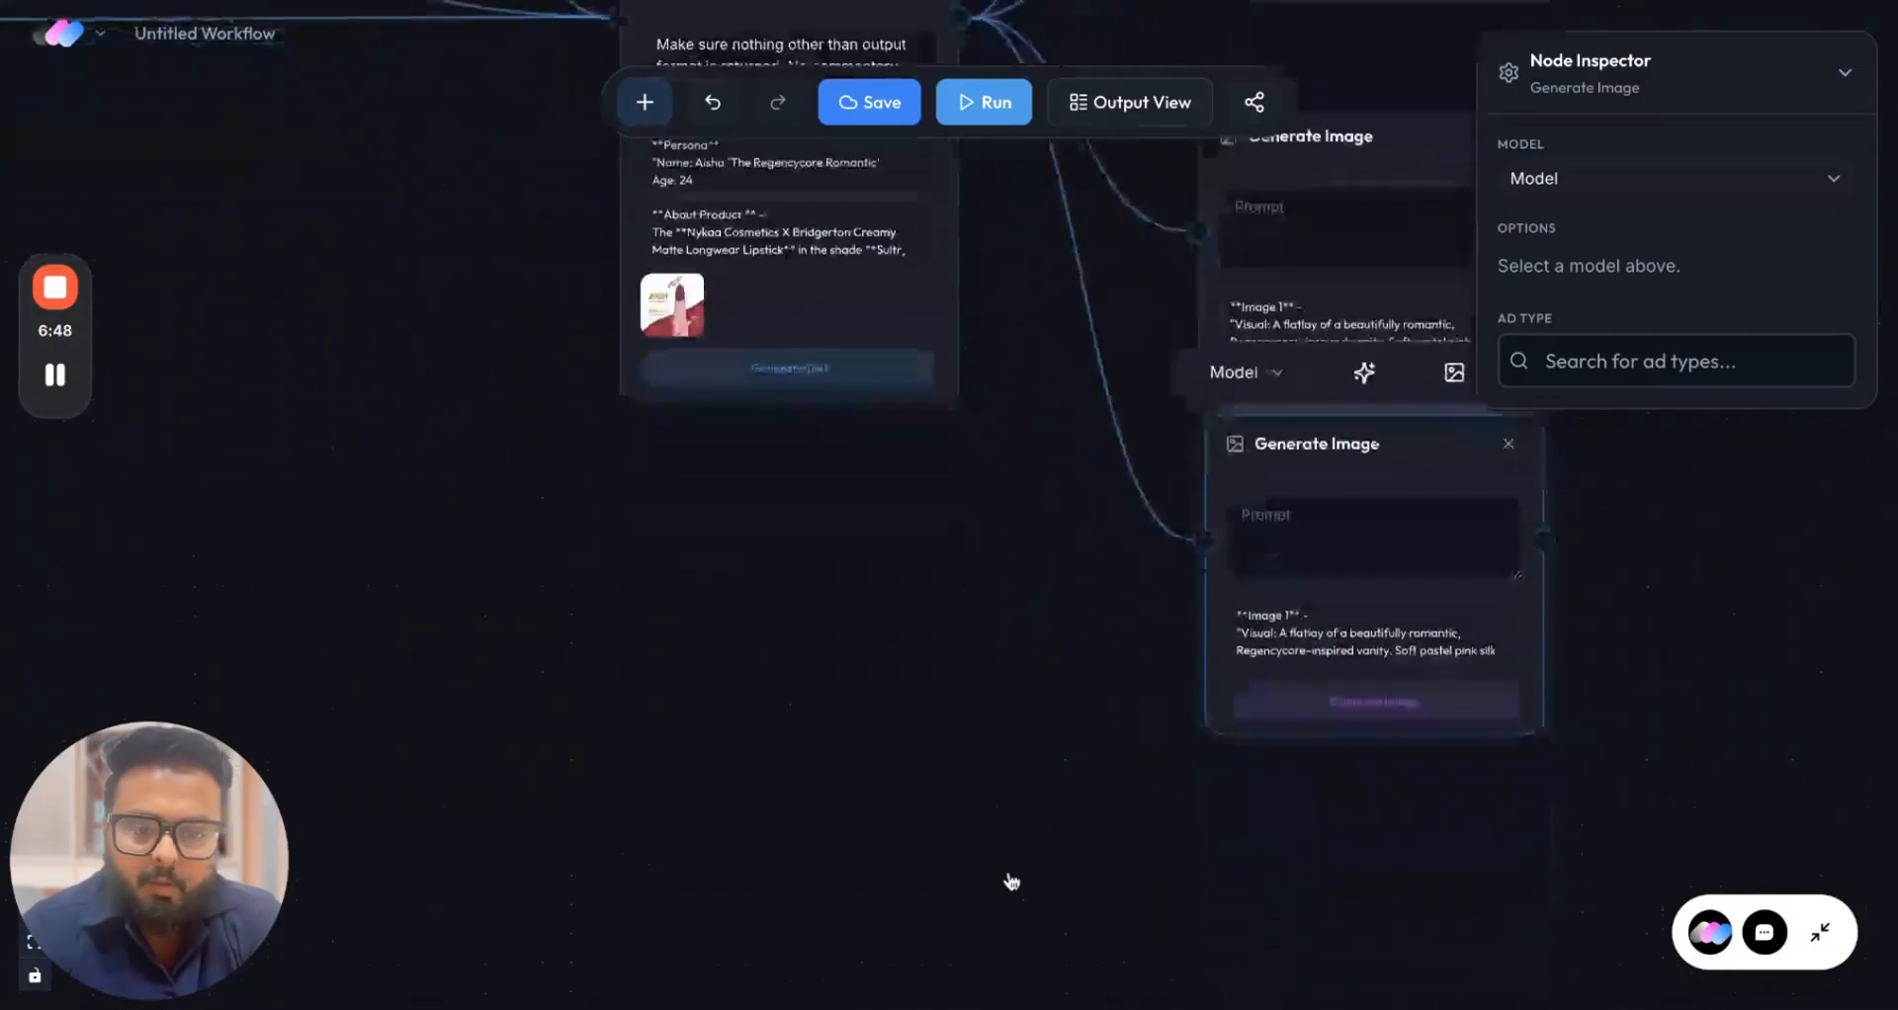
key("ctrl+v")
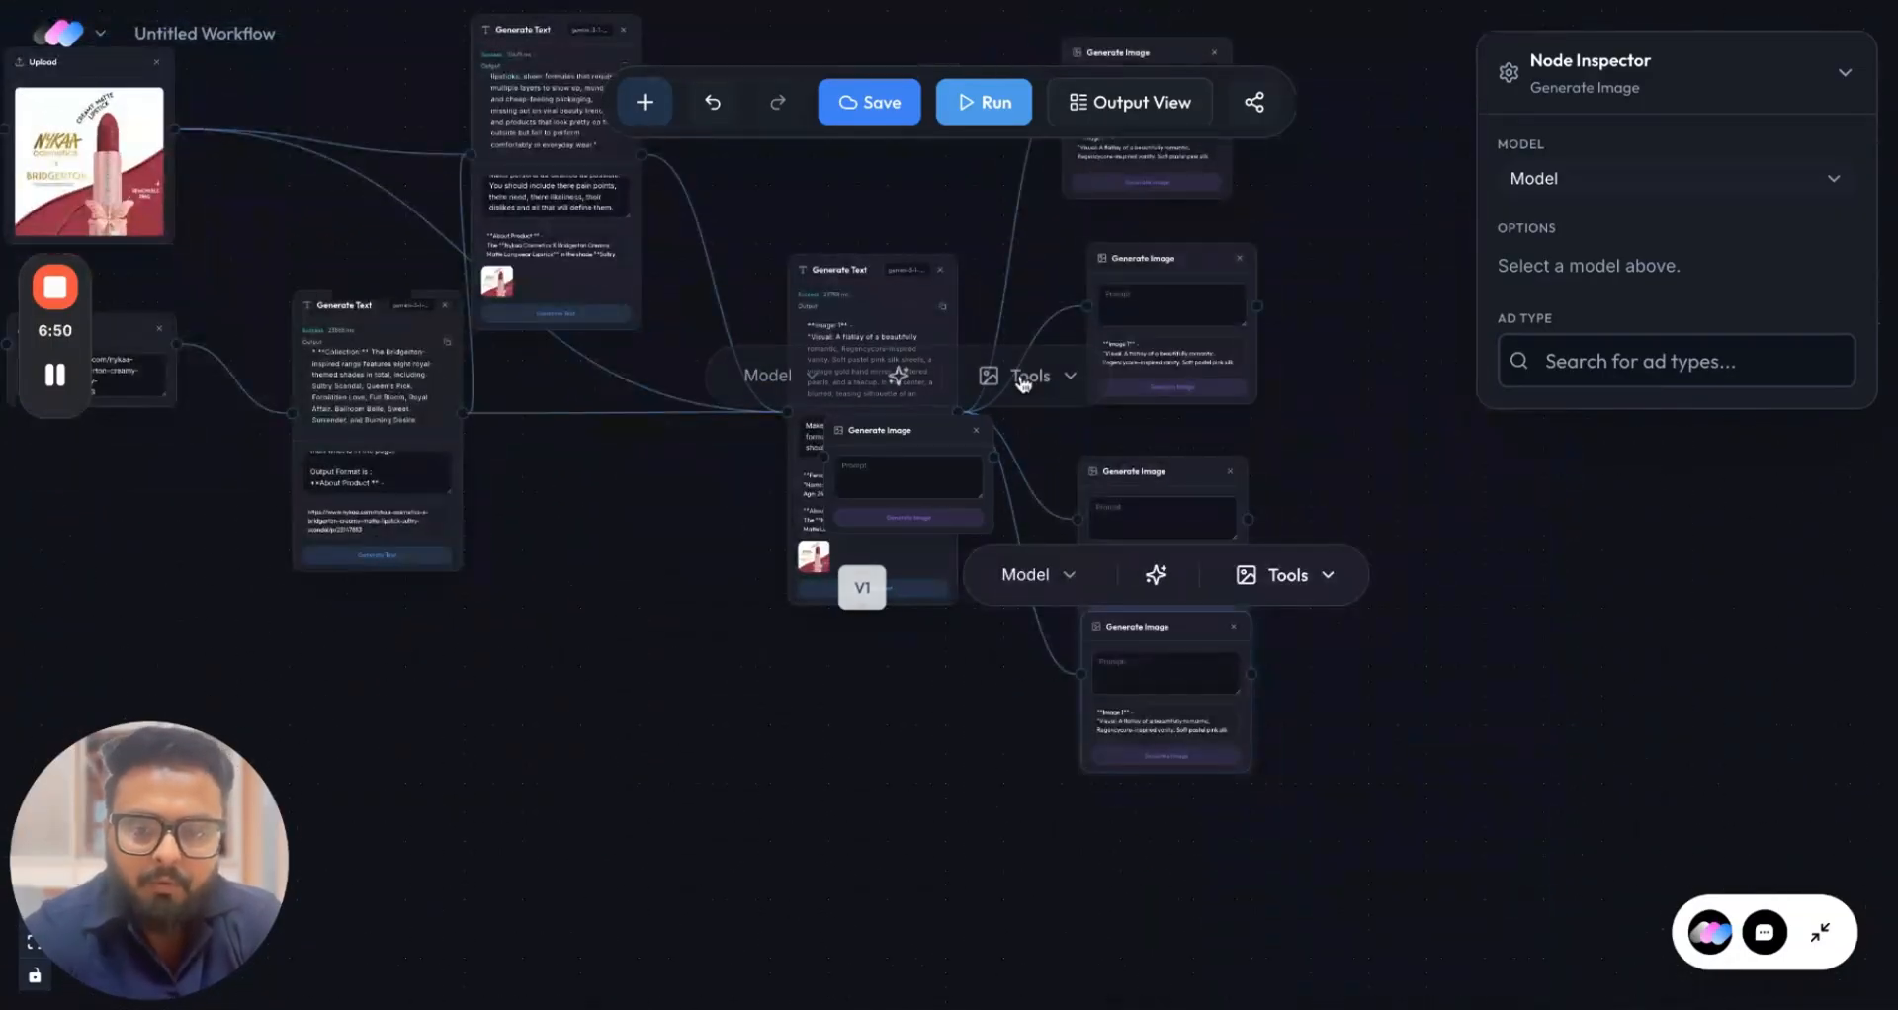
left_click_drag(931, 434, 1165, 716)
left_click_drag(1236, 847, 1198, 843)
left_click_drag(957, 412, 1090, 856)
Read through the generated carousel image prompts, checking the visual and text positioning descriptions for each slide.
scroll(891, 680, "up", 5)
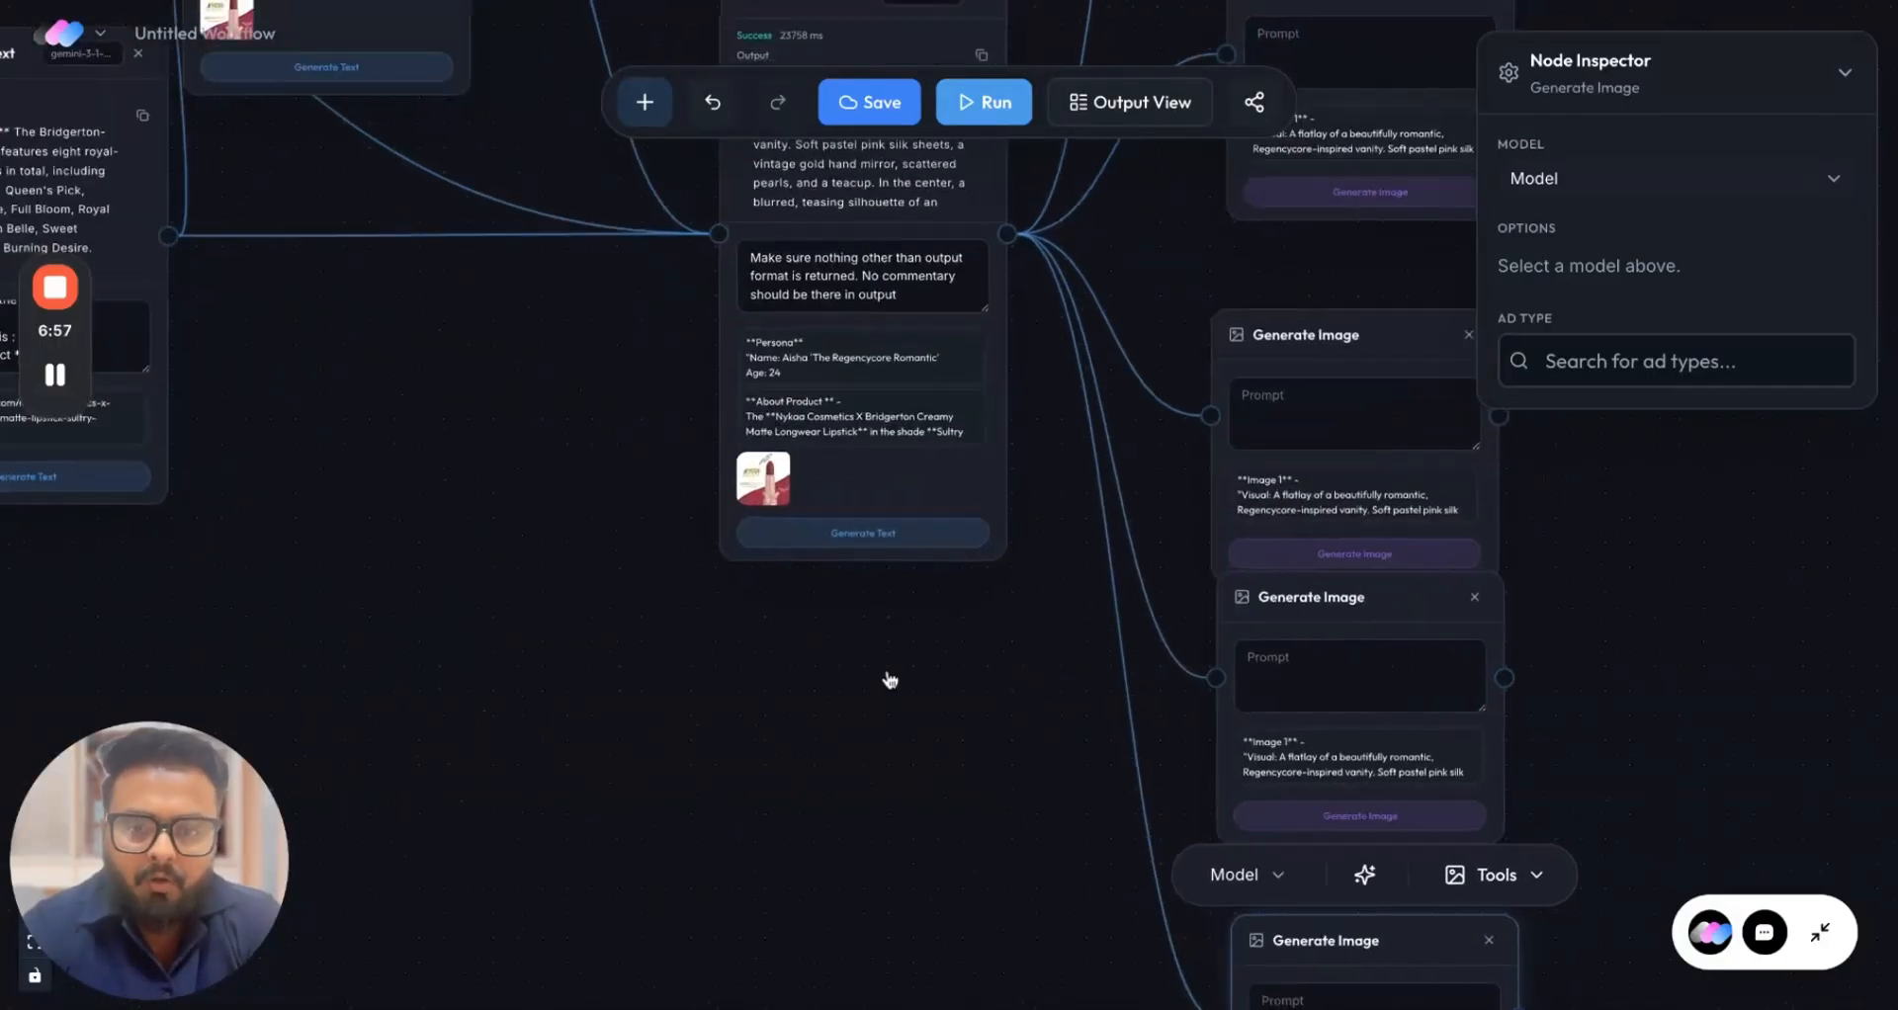
scroll(889, 678, "up", 2)
scroll(909, 327, "down", 10)
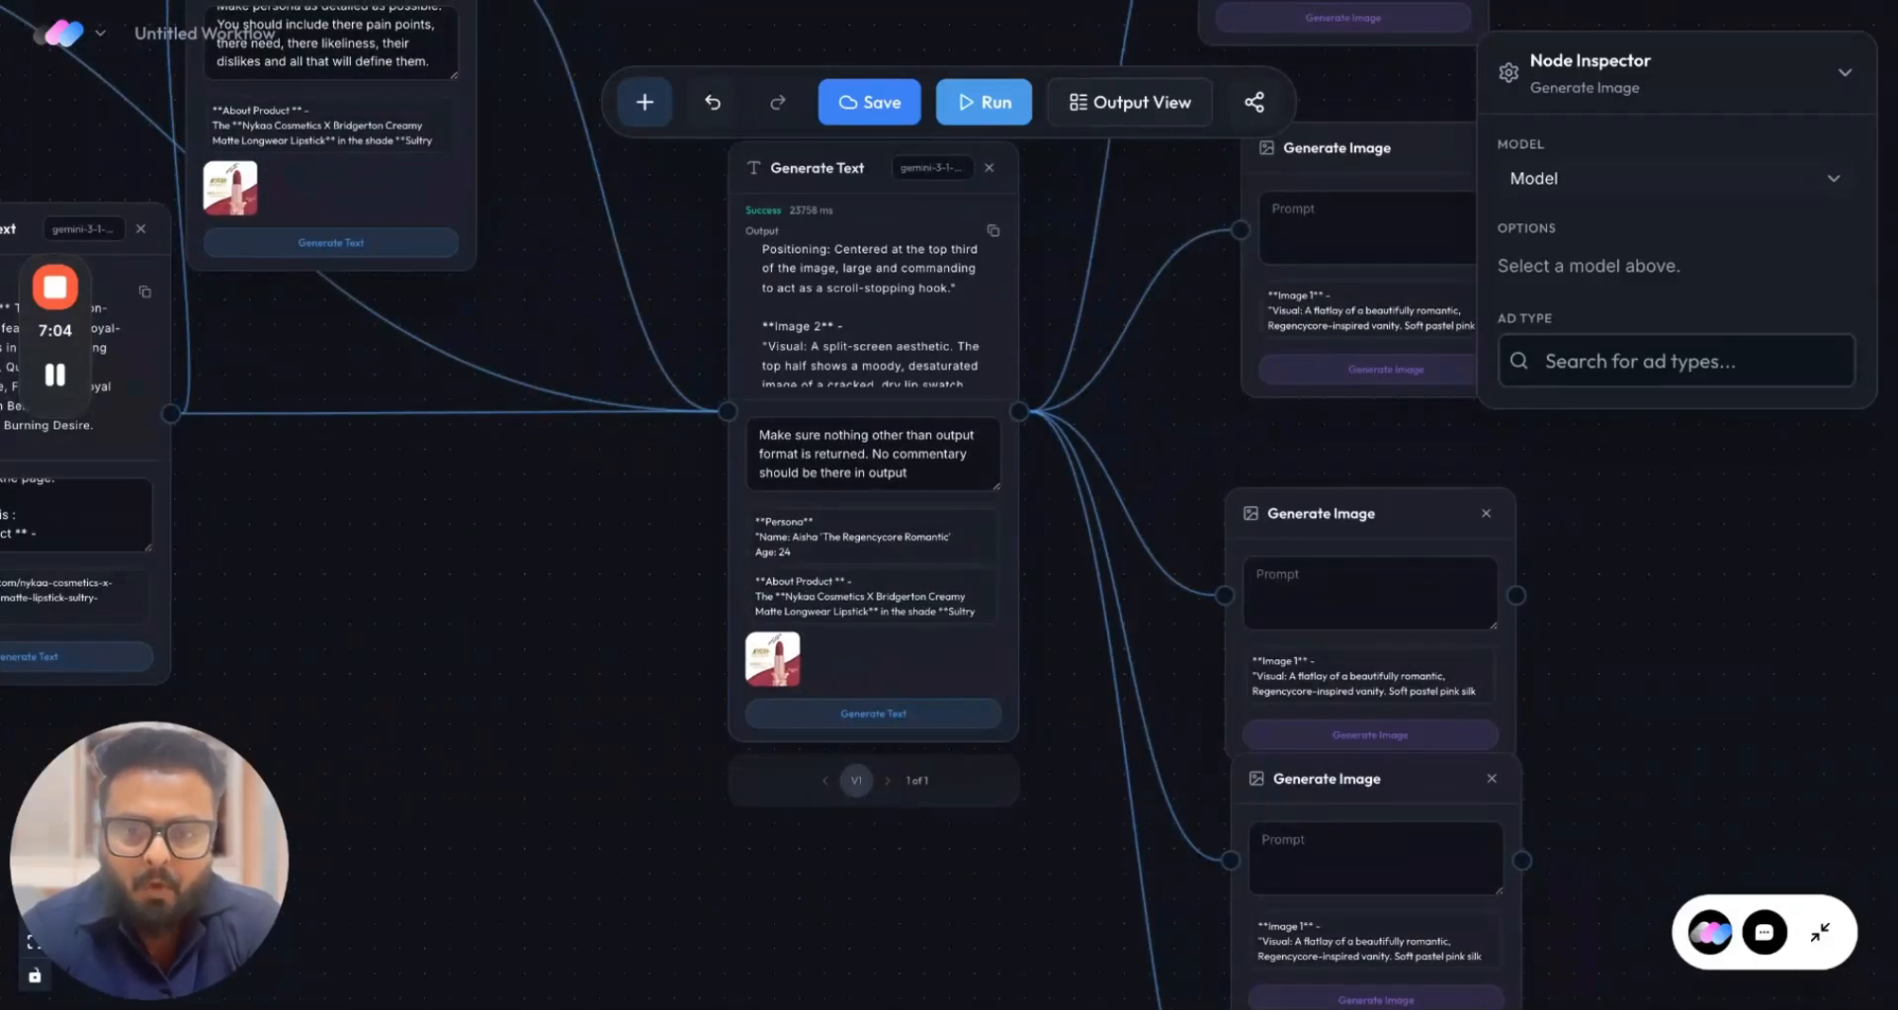
scroll(689, 329, "down", 5)
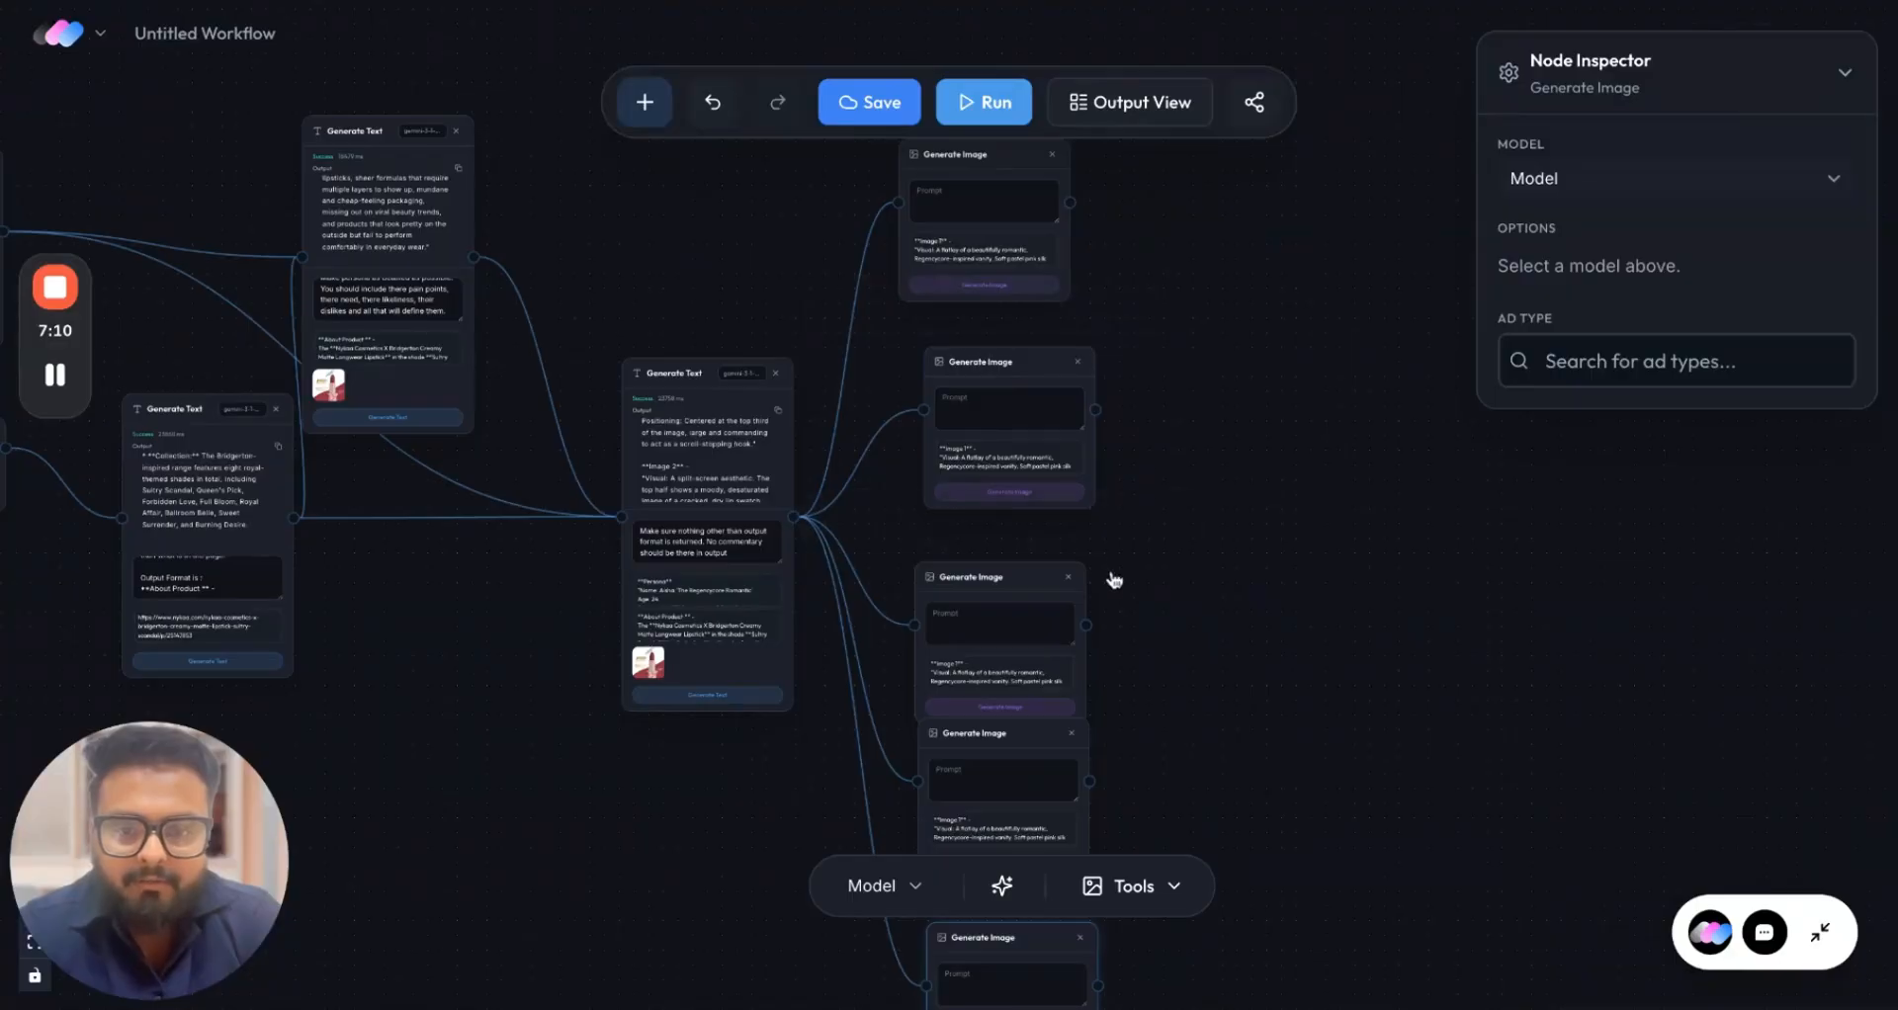
scroll(1114, 581, "down", 3)
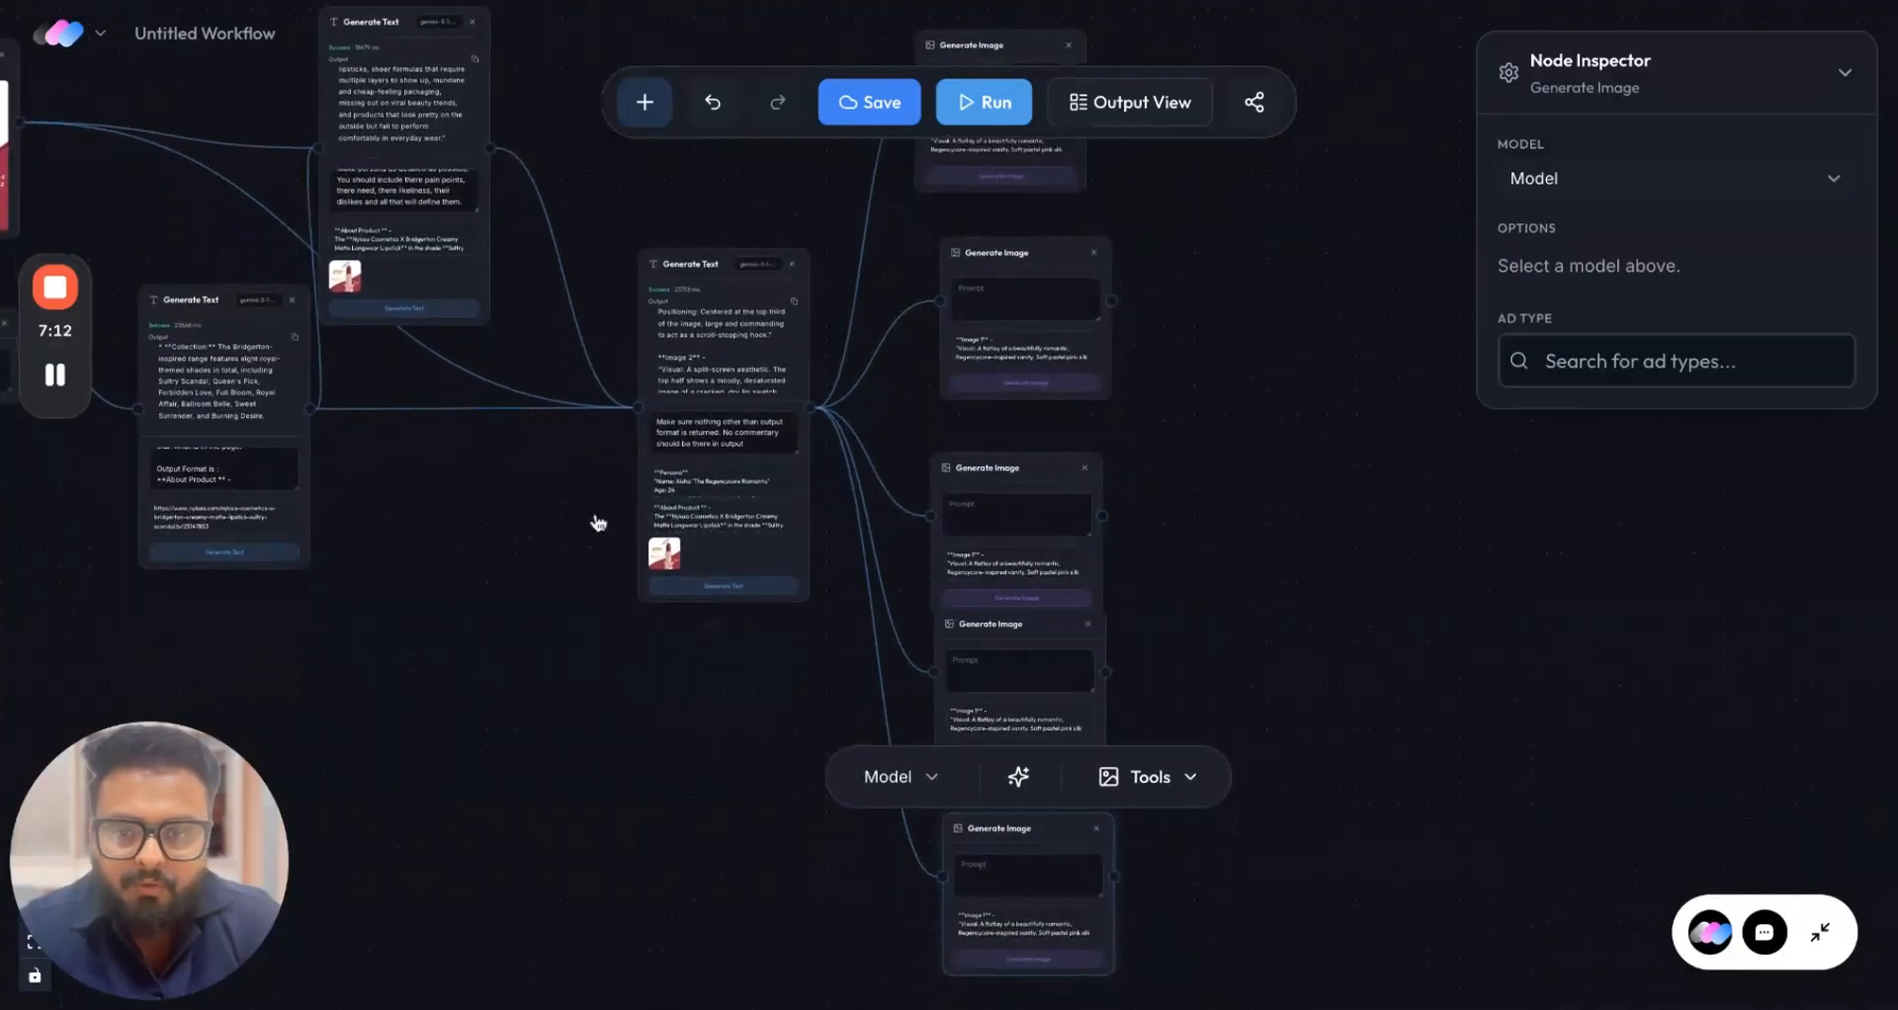
Move the carousel prompt node away from the image nodes and connect the uploaded lipstick image to all five Generate Image nodes.
mouse_move(650, 342)
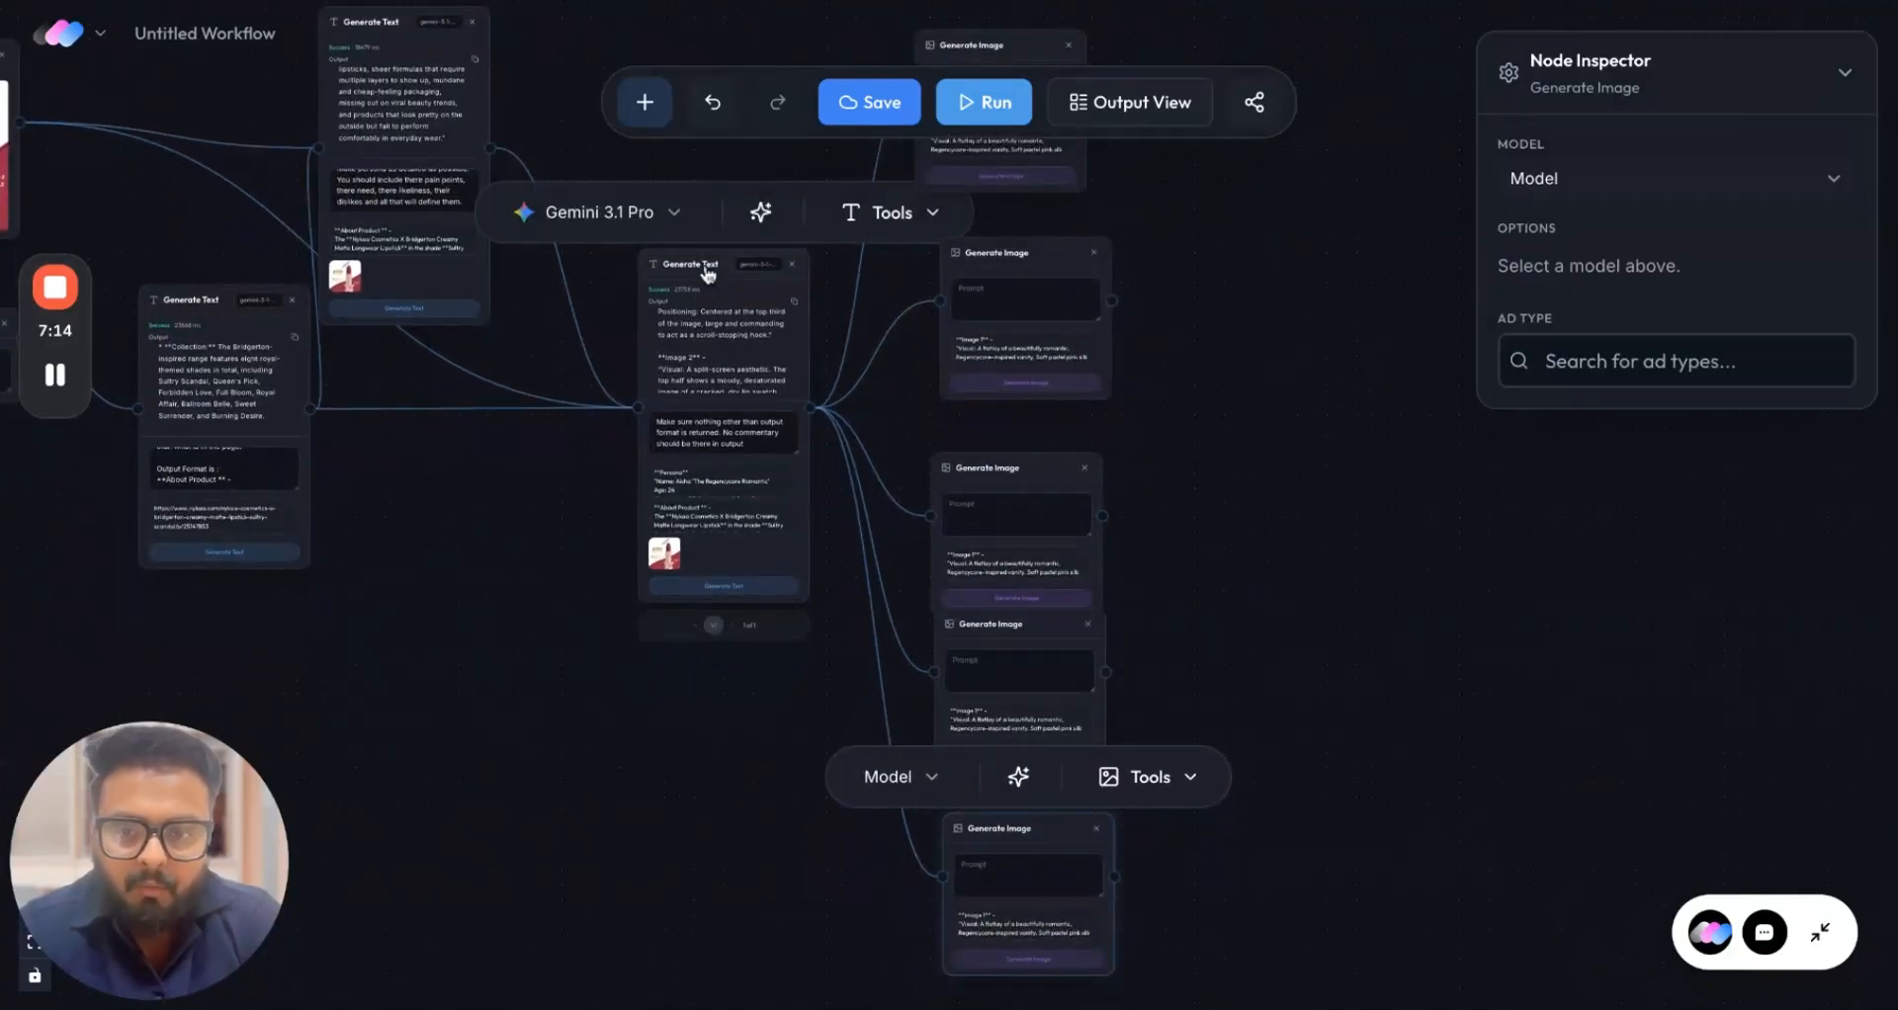
left_click_drag(707, 274, 646, 307)
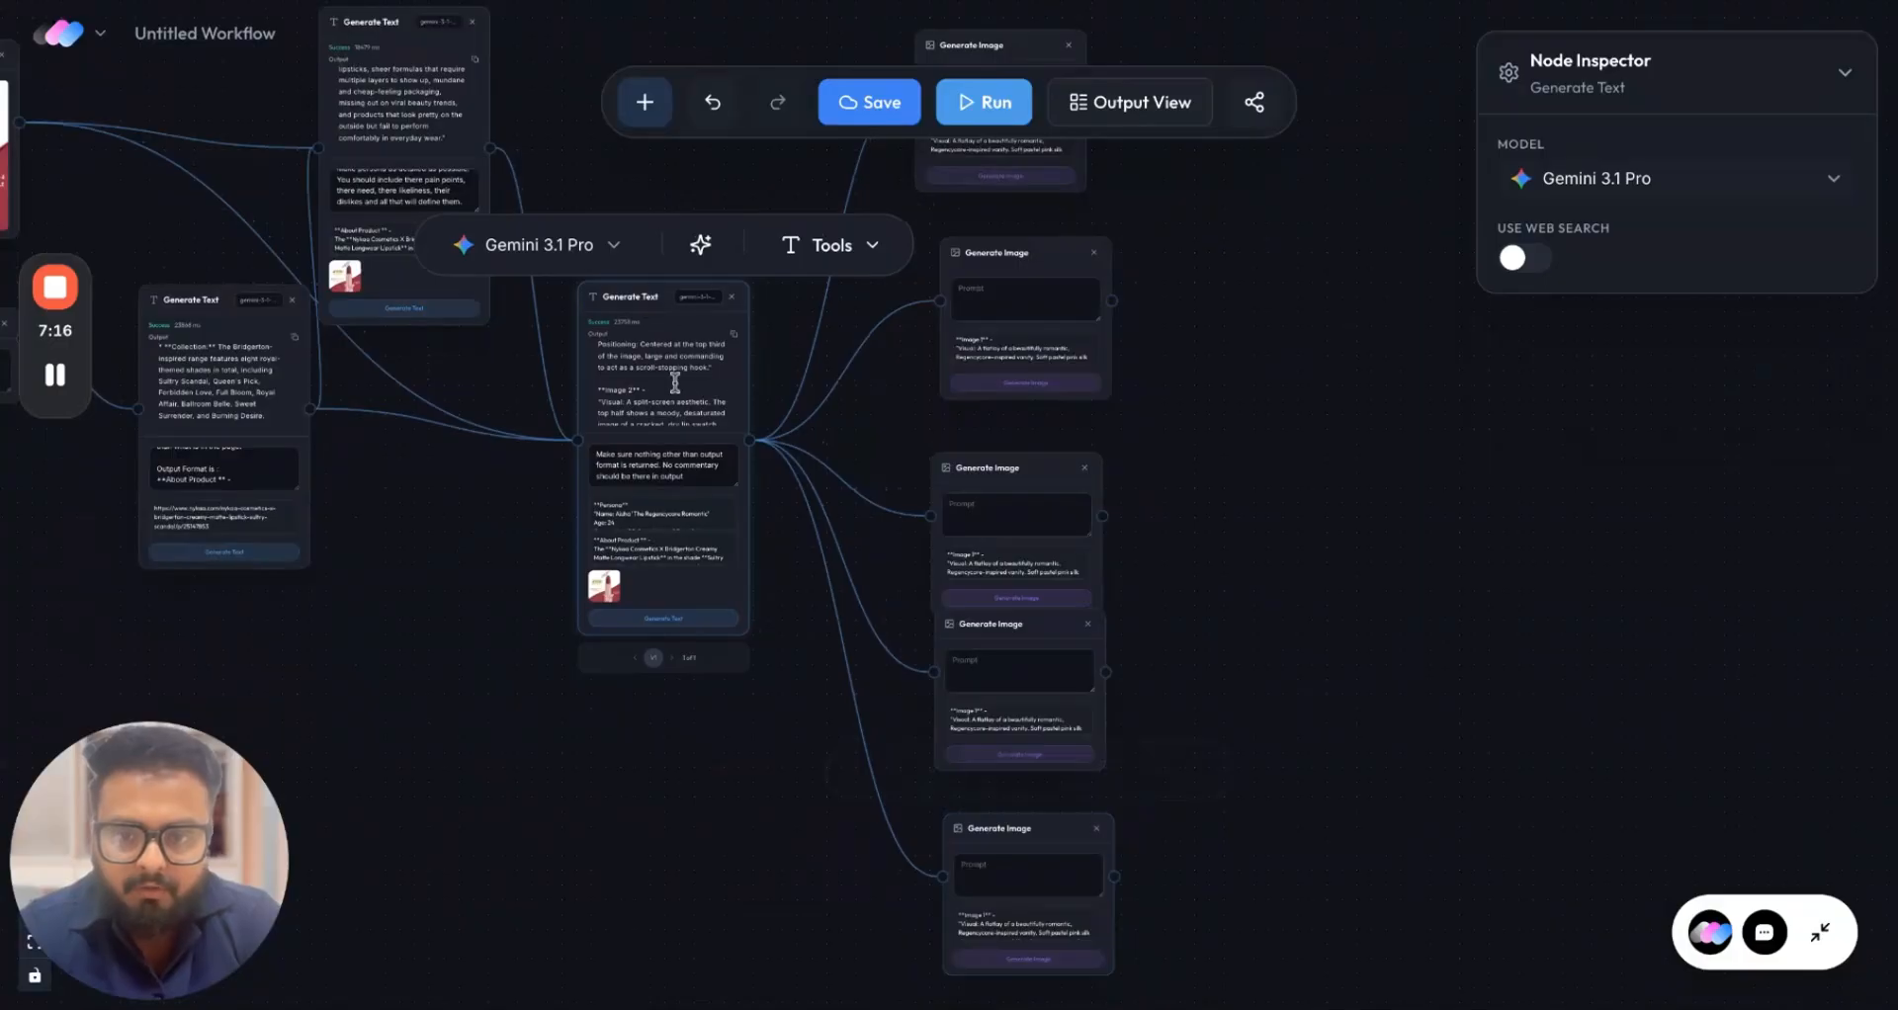
scroll(689, 744, "down", 3)
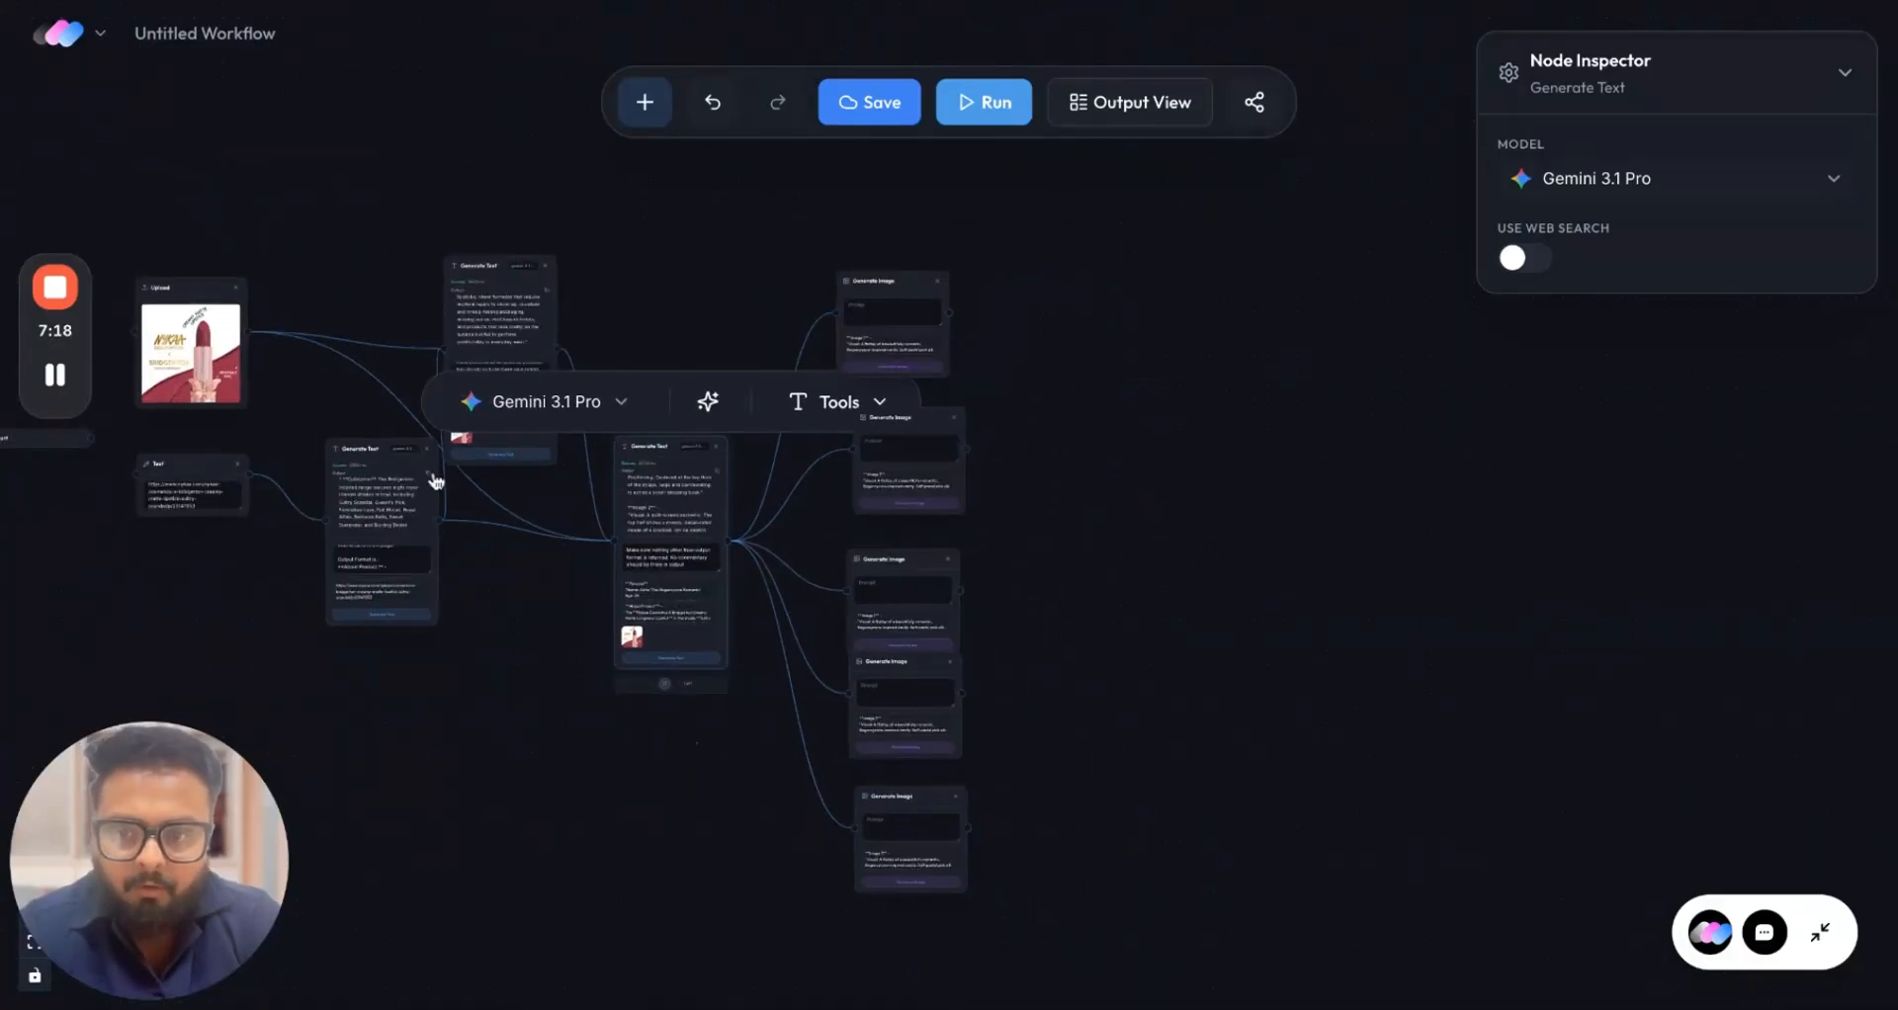
left_click_drag(679, 322, 838, 314)
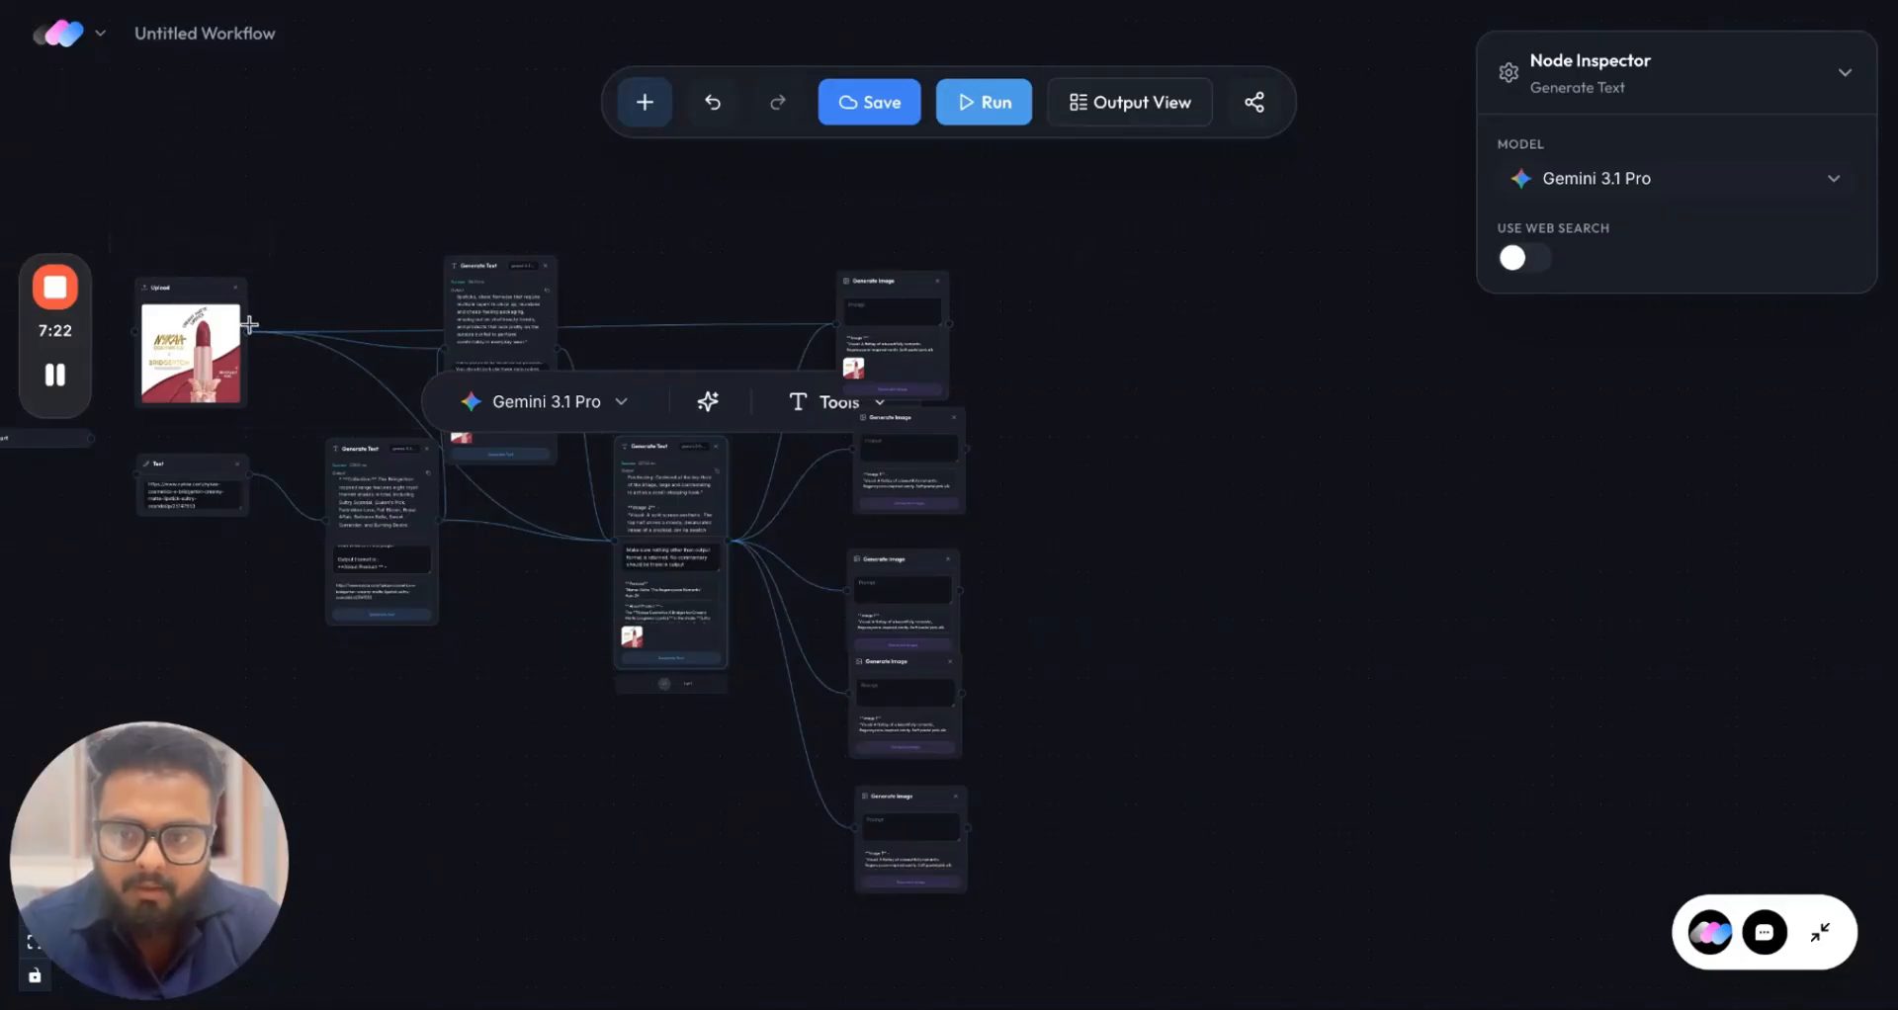
left_click_drag(248, 330, 852, 449)
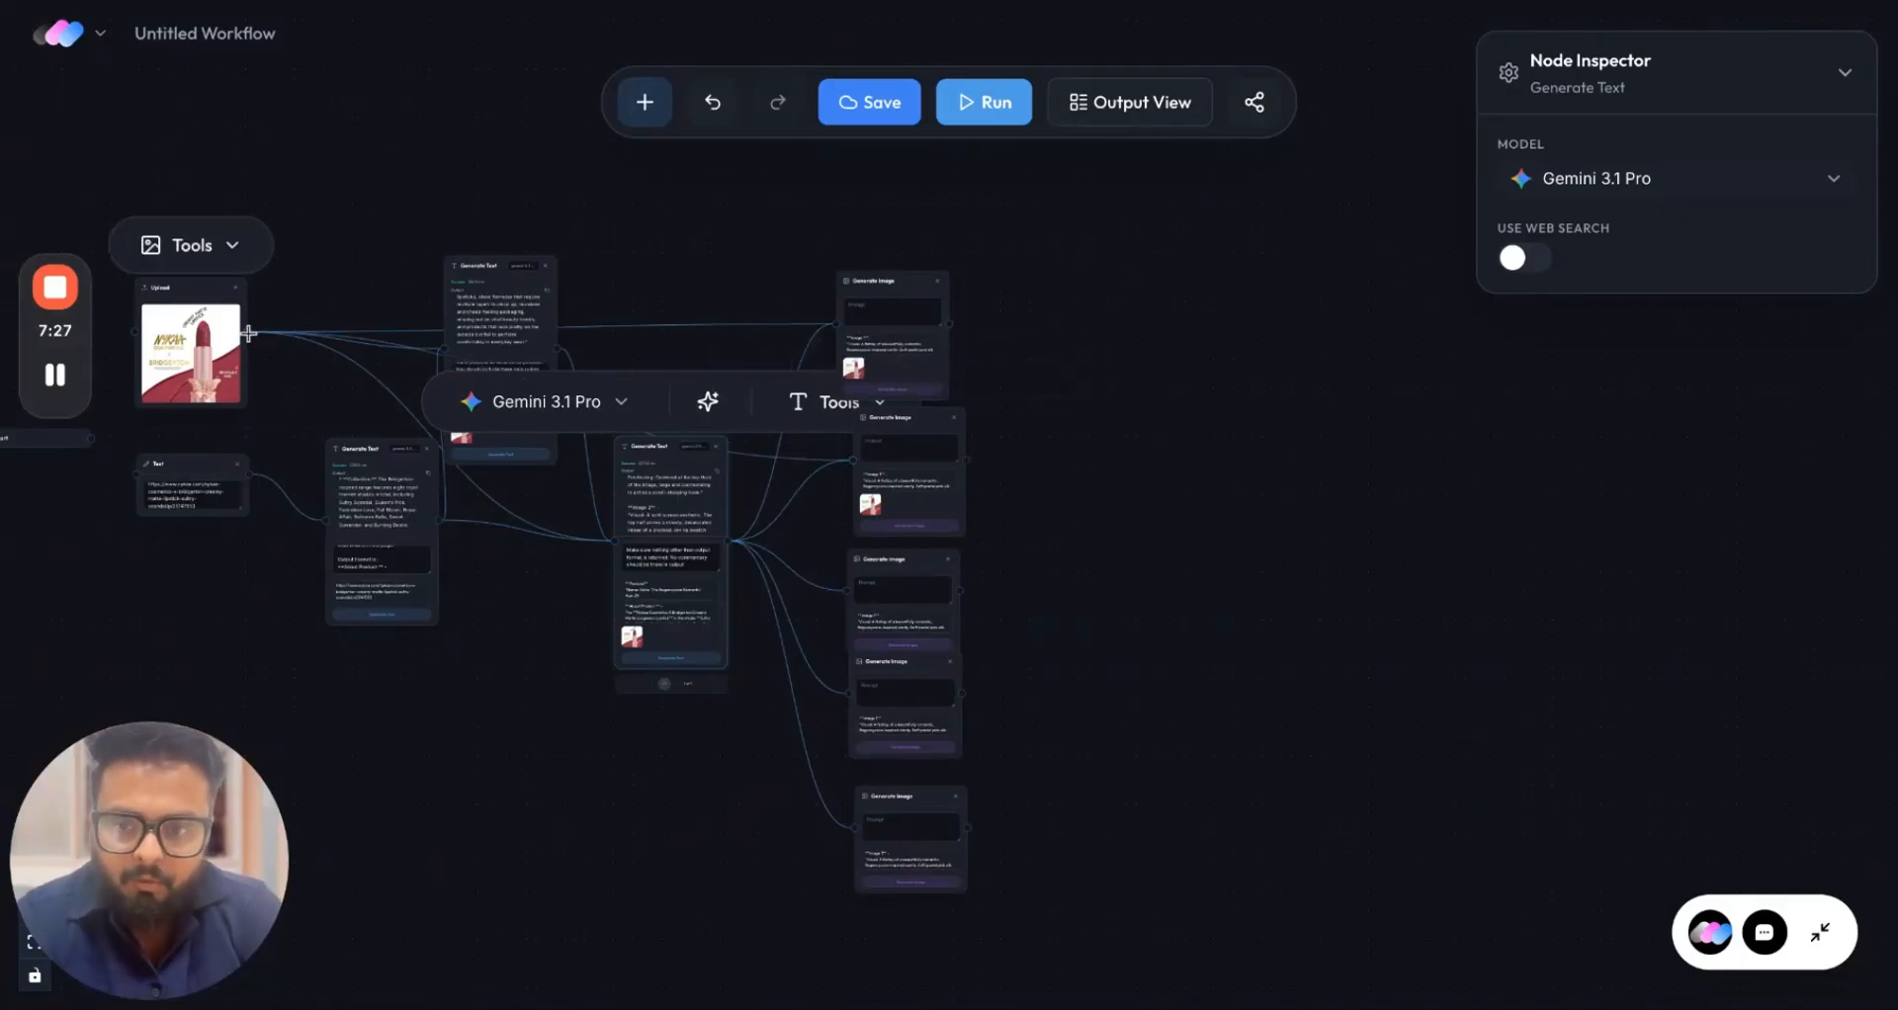
left_click_drag(812, 578, 846, 591)
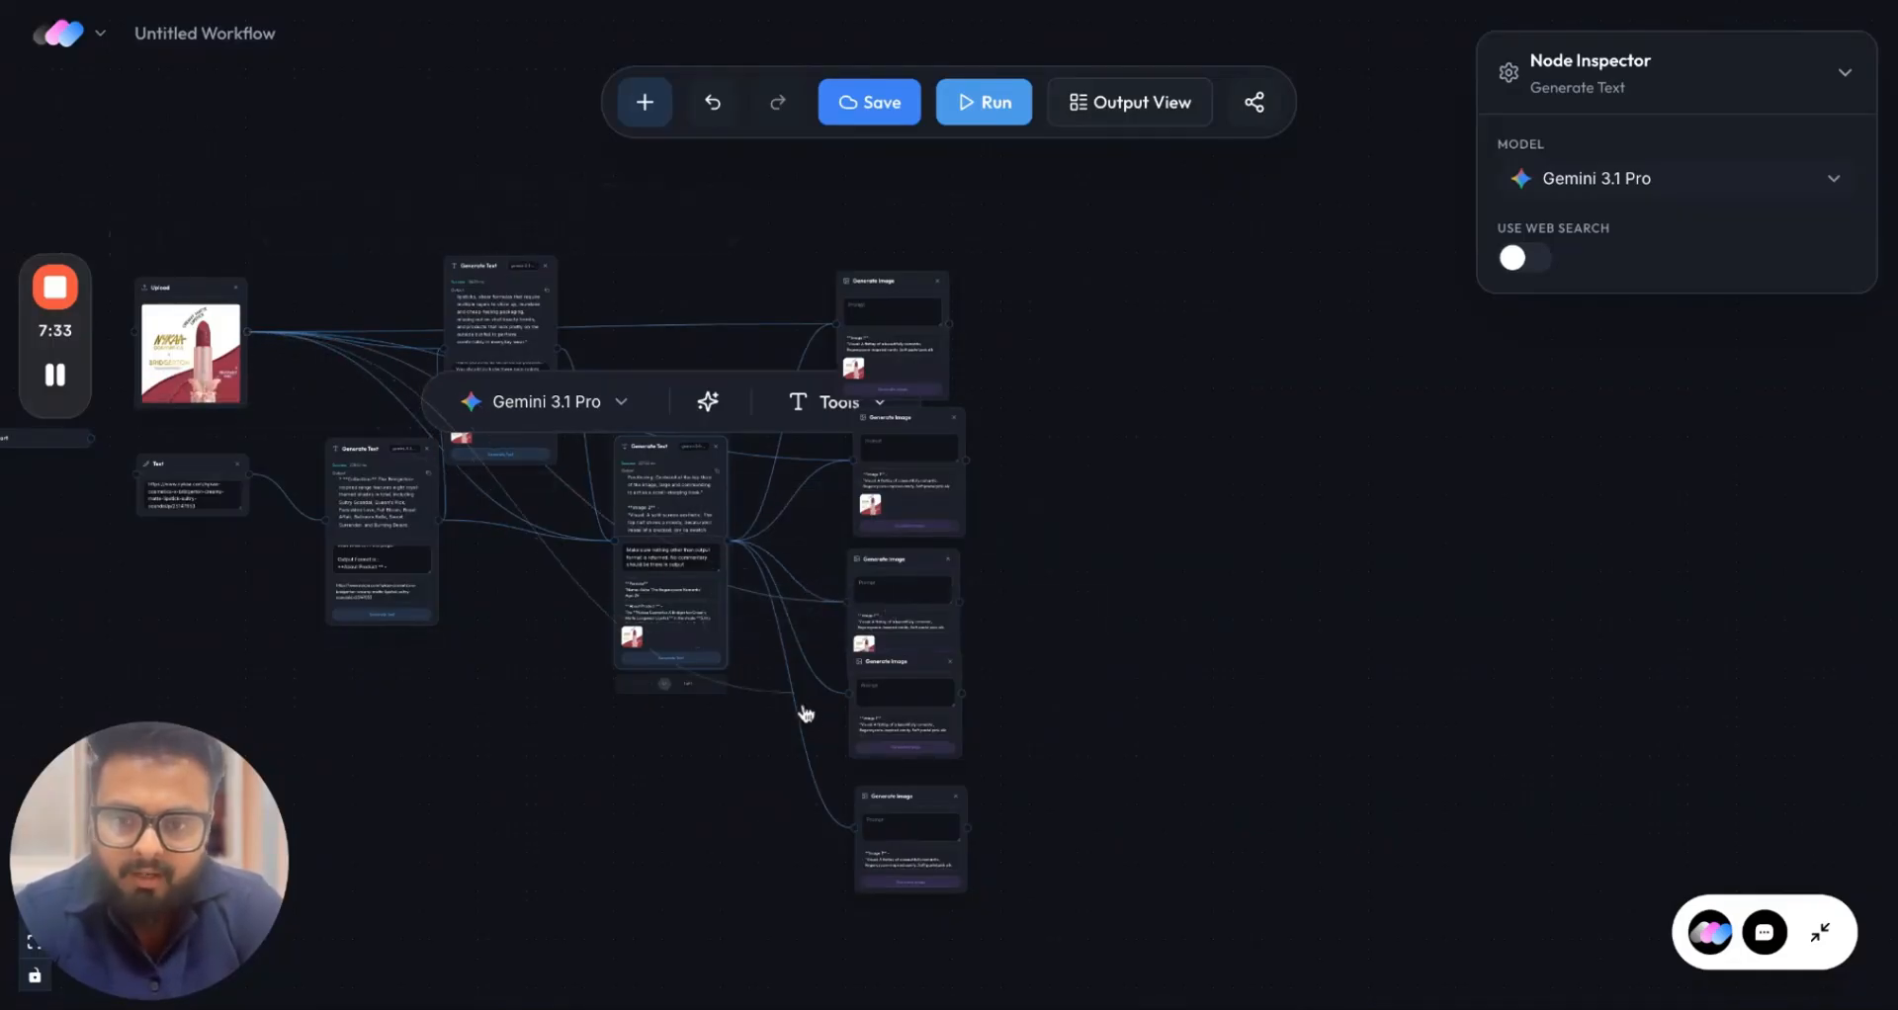
left_click_drag(806, 714, 848, 705)
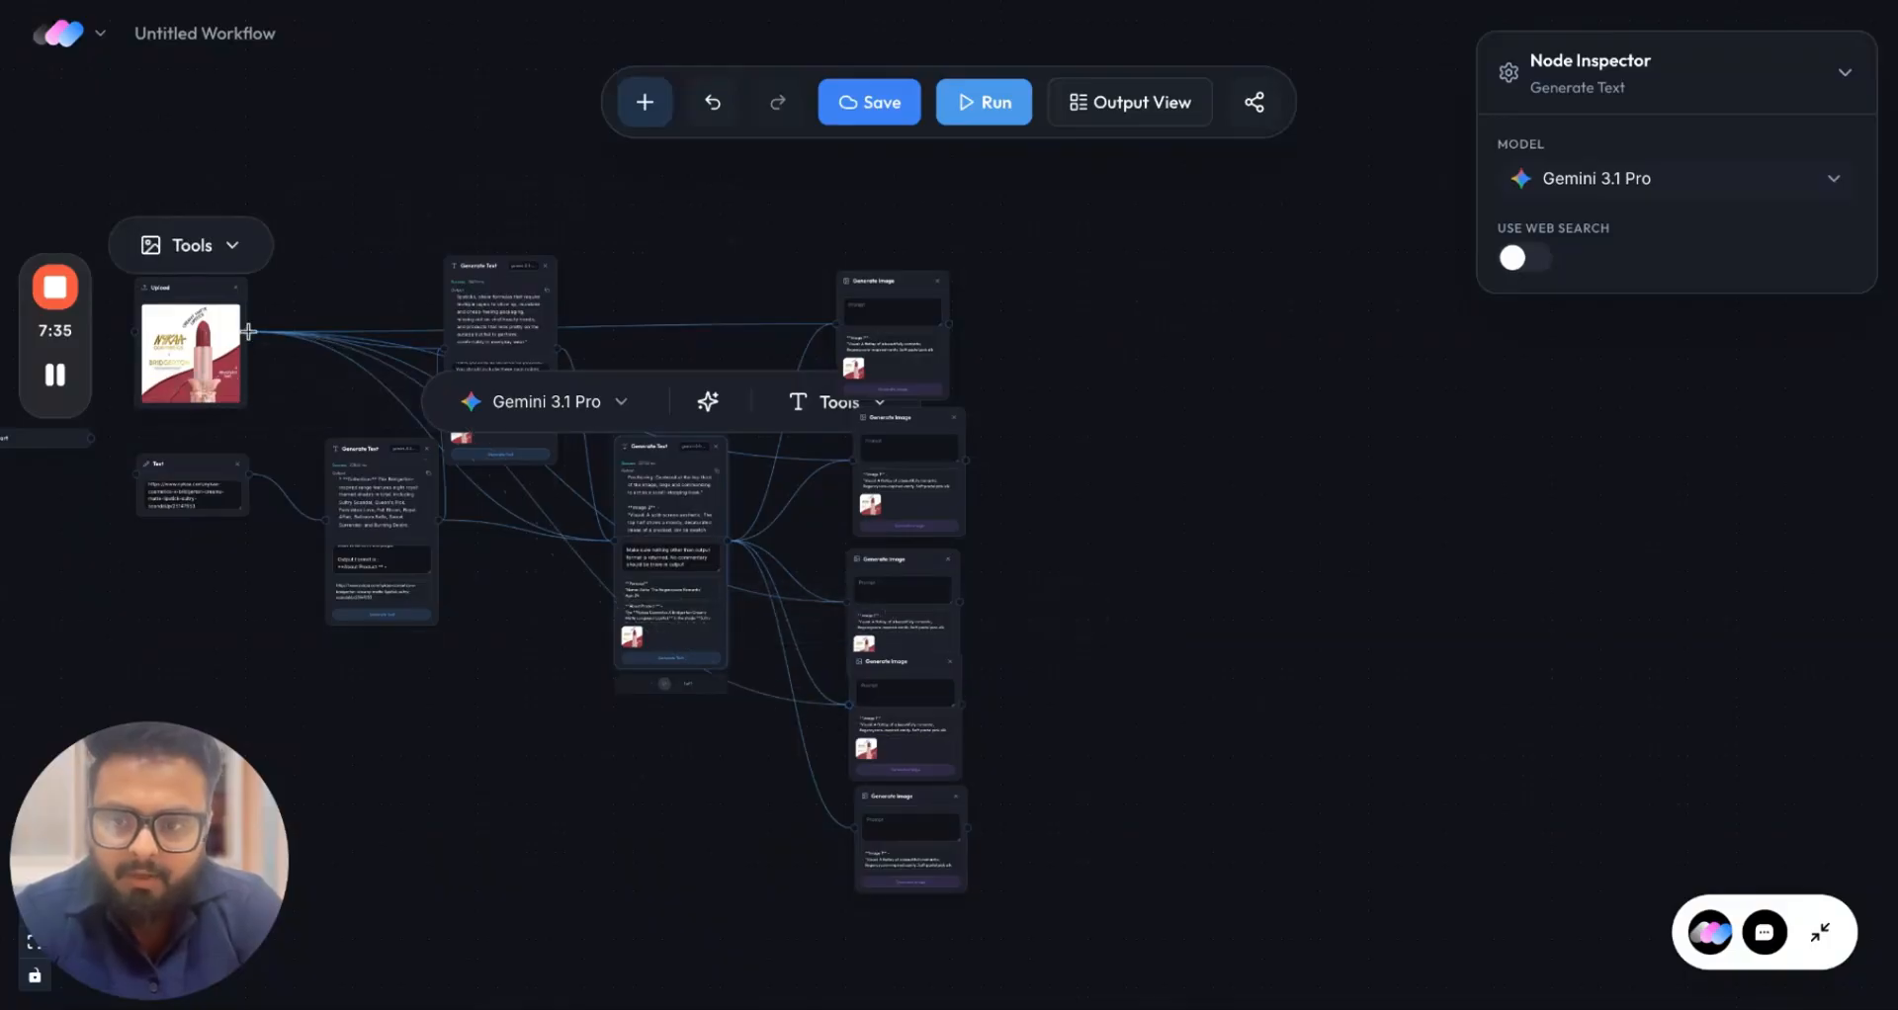
left_click_drag(251, 336, 856, 830)
Review the prompts in the Generate Image nodes, checking the first card's instruction and the second card's continuity instruction.
scroll(1101, 478, "up", 5)
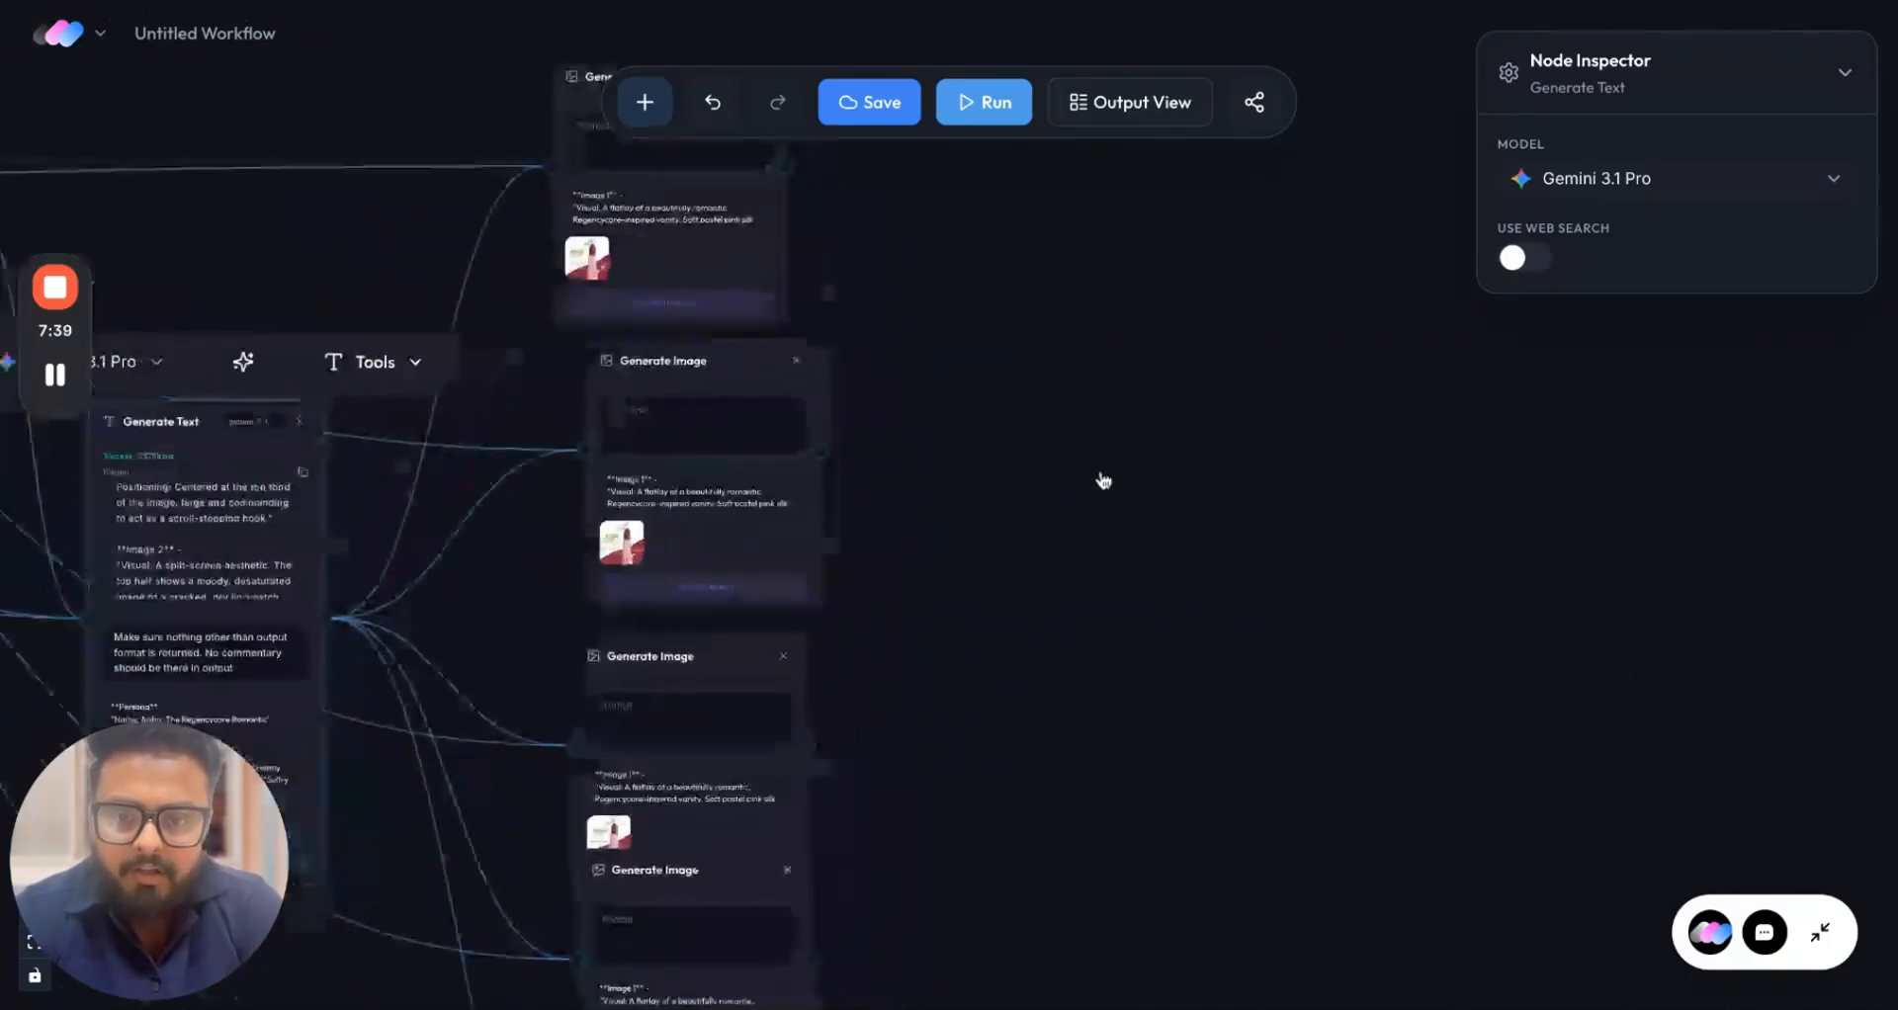
scroll(1102, 480, "up", 2)
scroll(1102, 480, "left", 2)
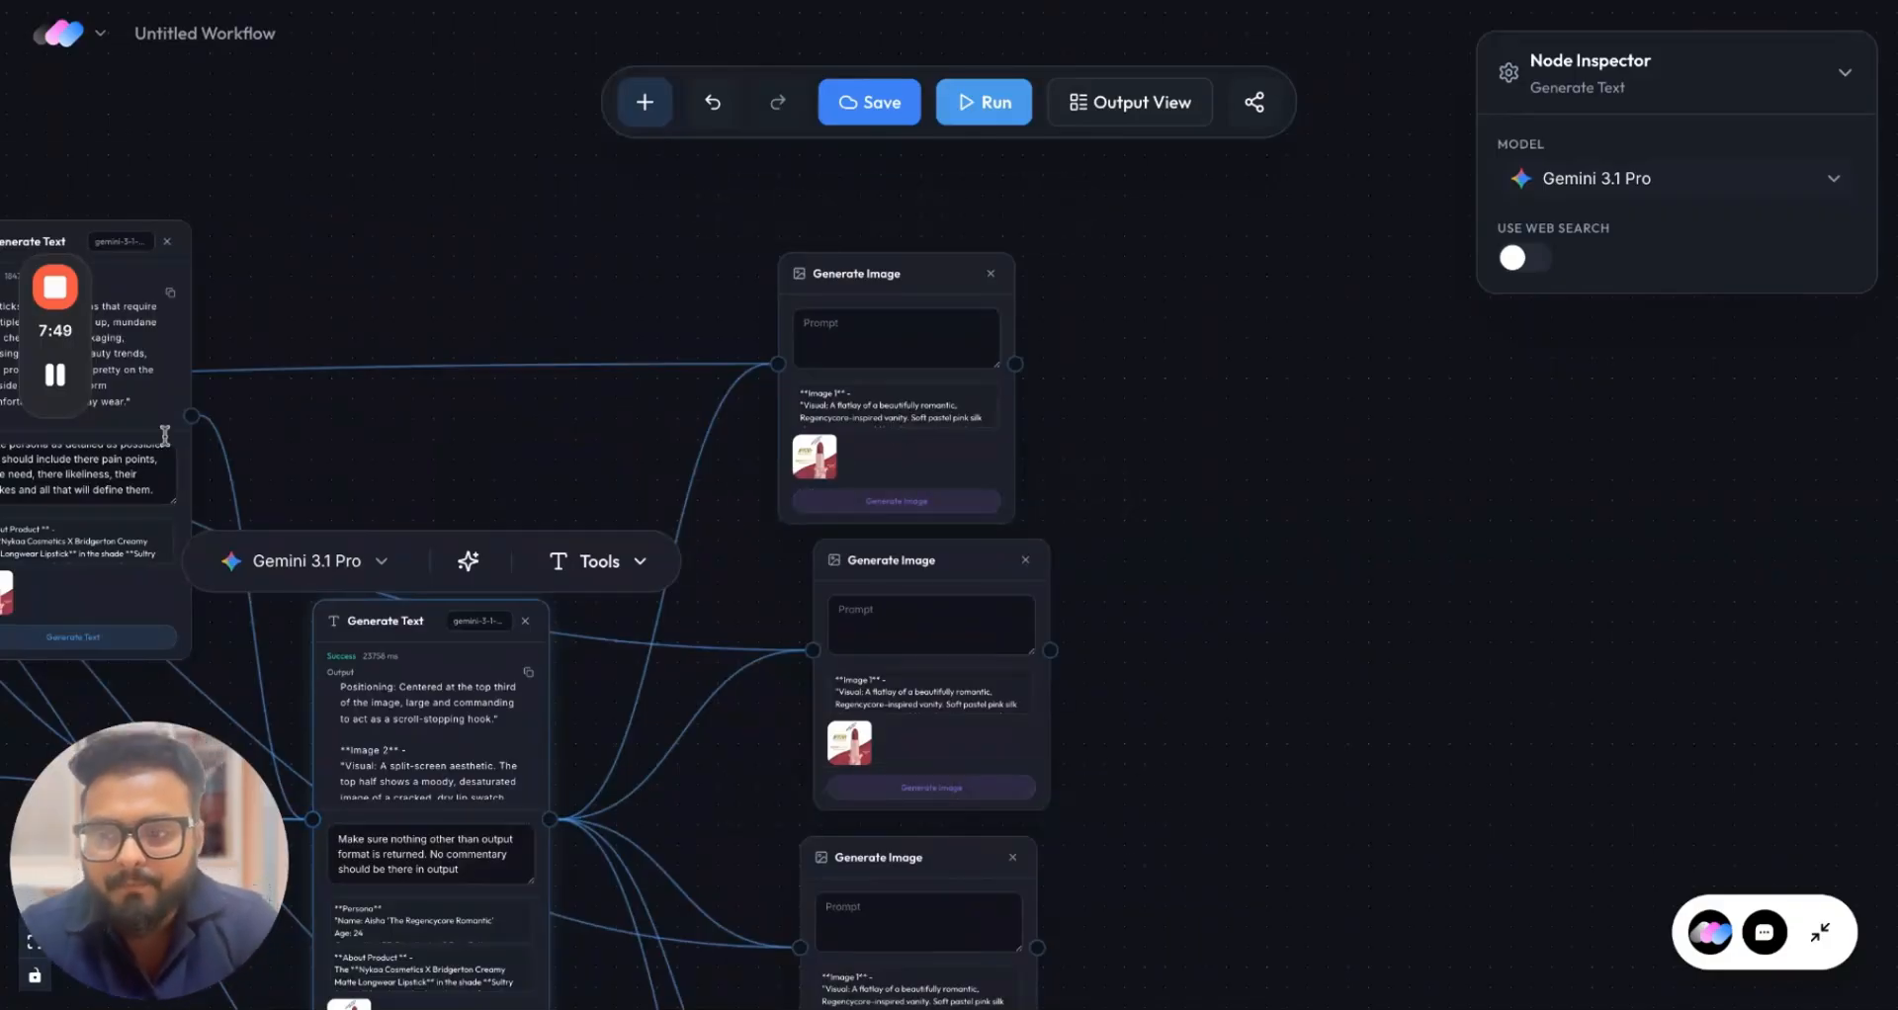
mouse_move(61, 400)
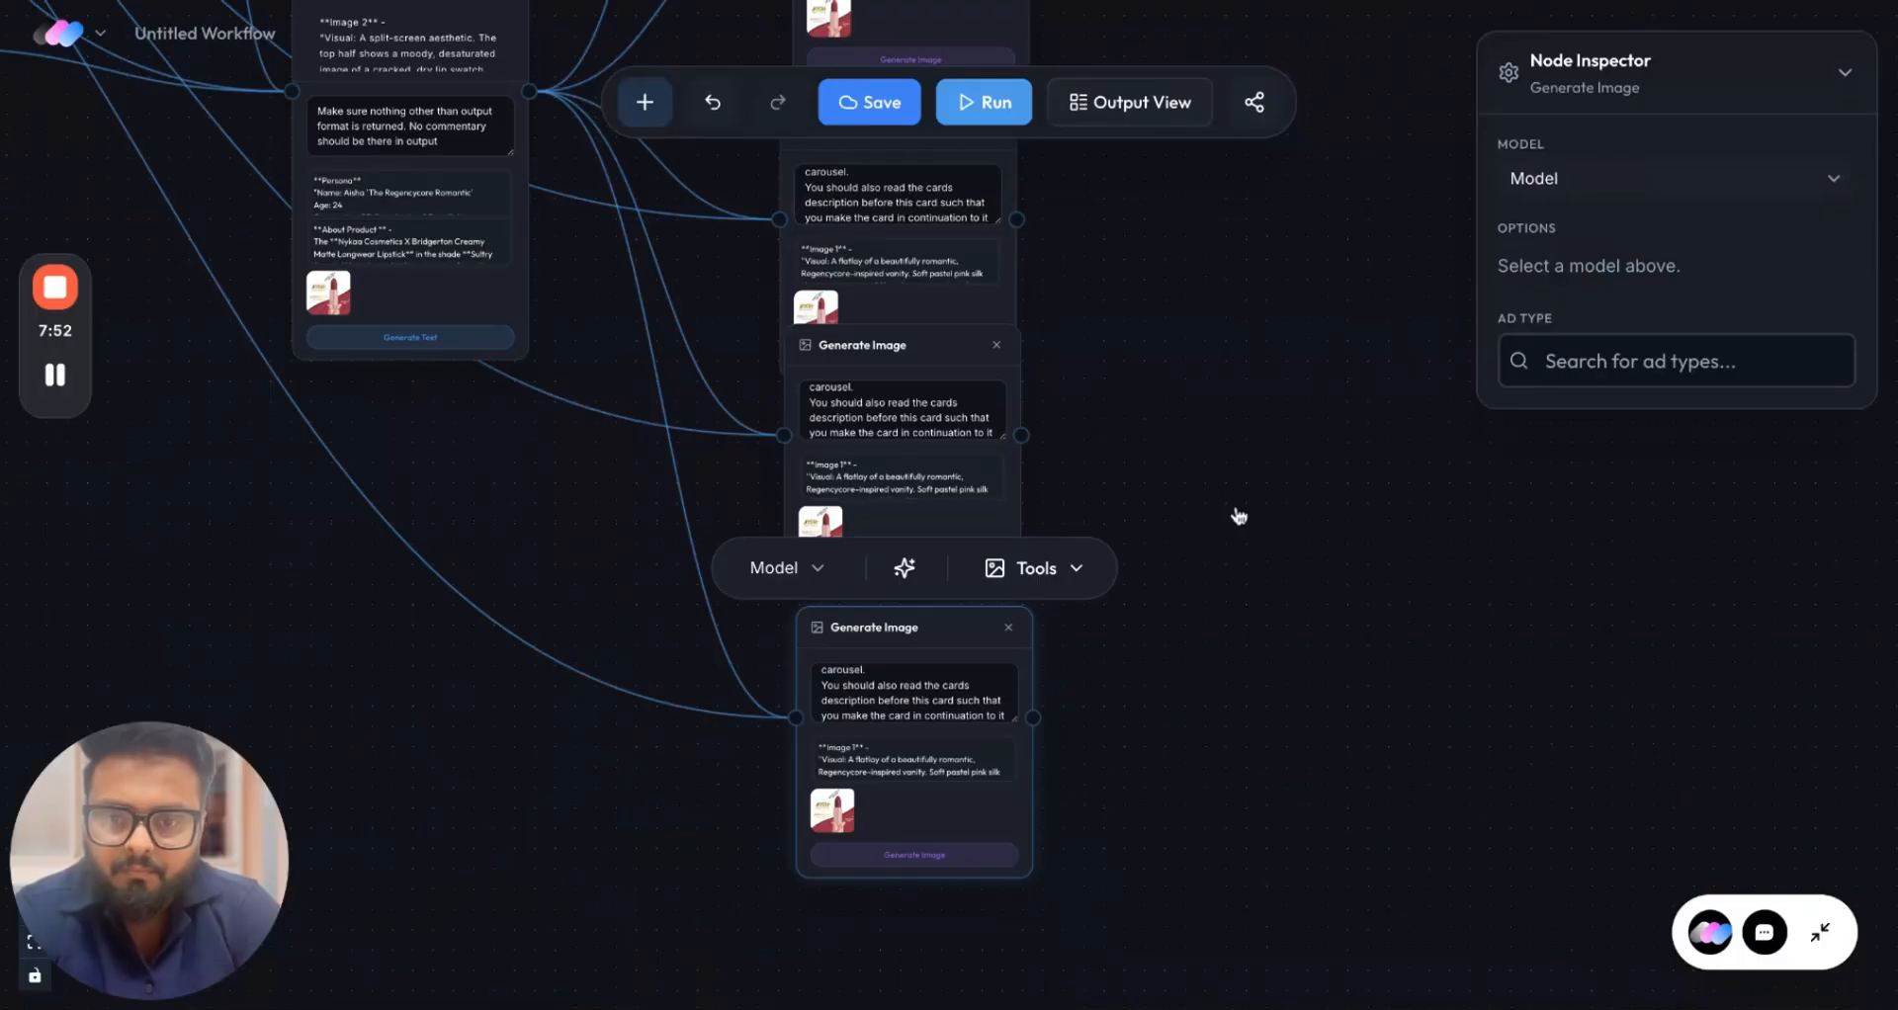
scroll(1237, 515, "up", 3)
scroll(1238, 515, "up", 8)
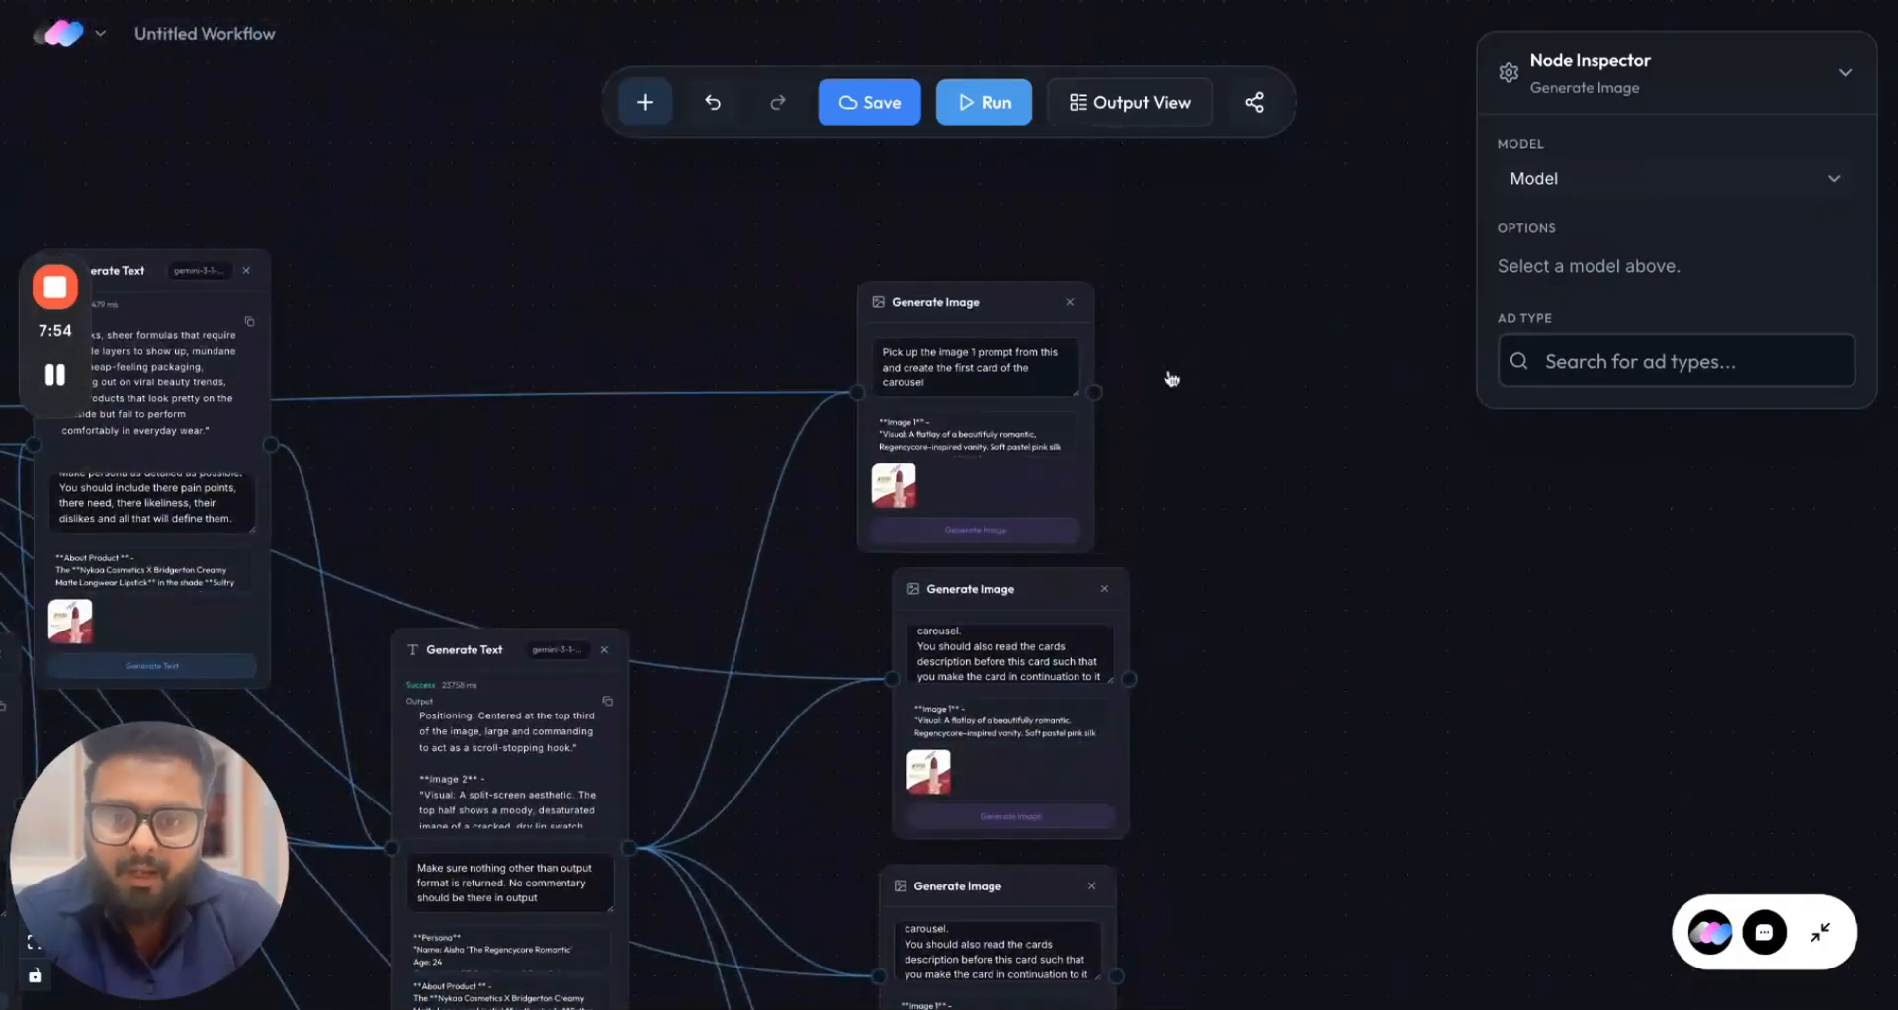
scroll(1172, 379, "up", 5, "ctrl")
mouse_move(858, 369)
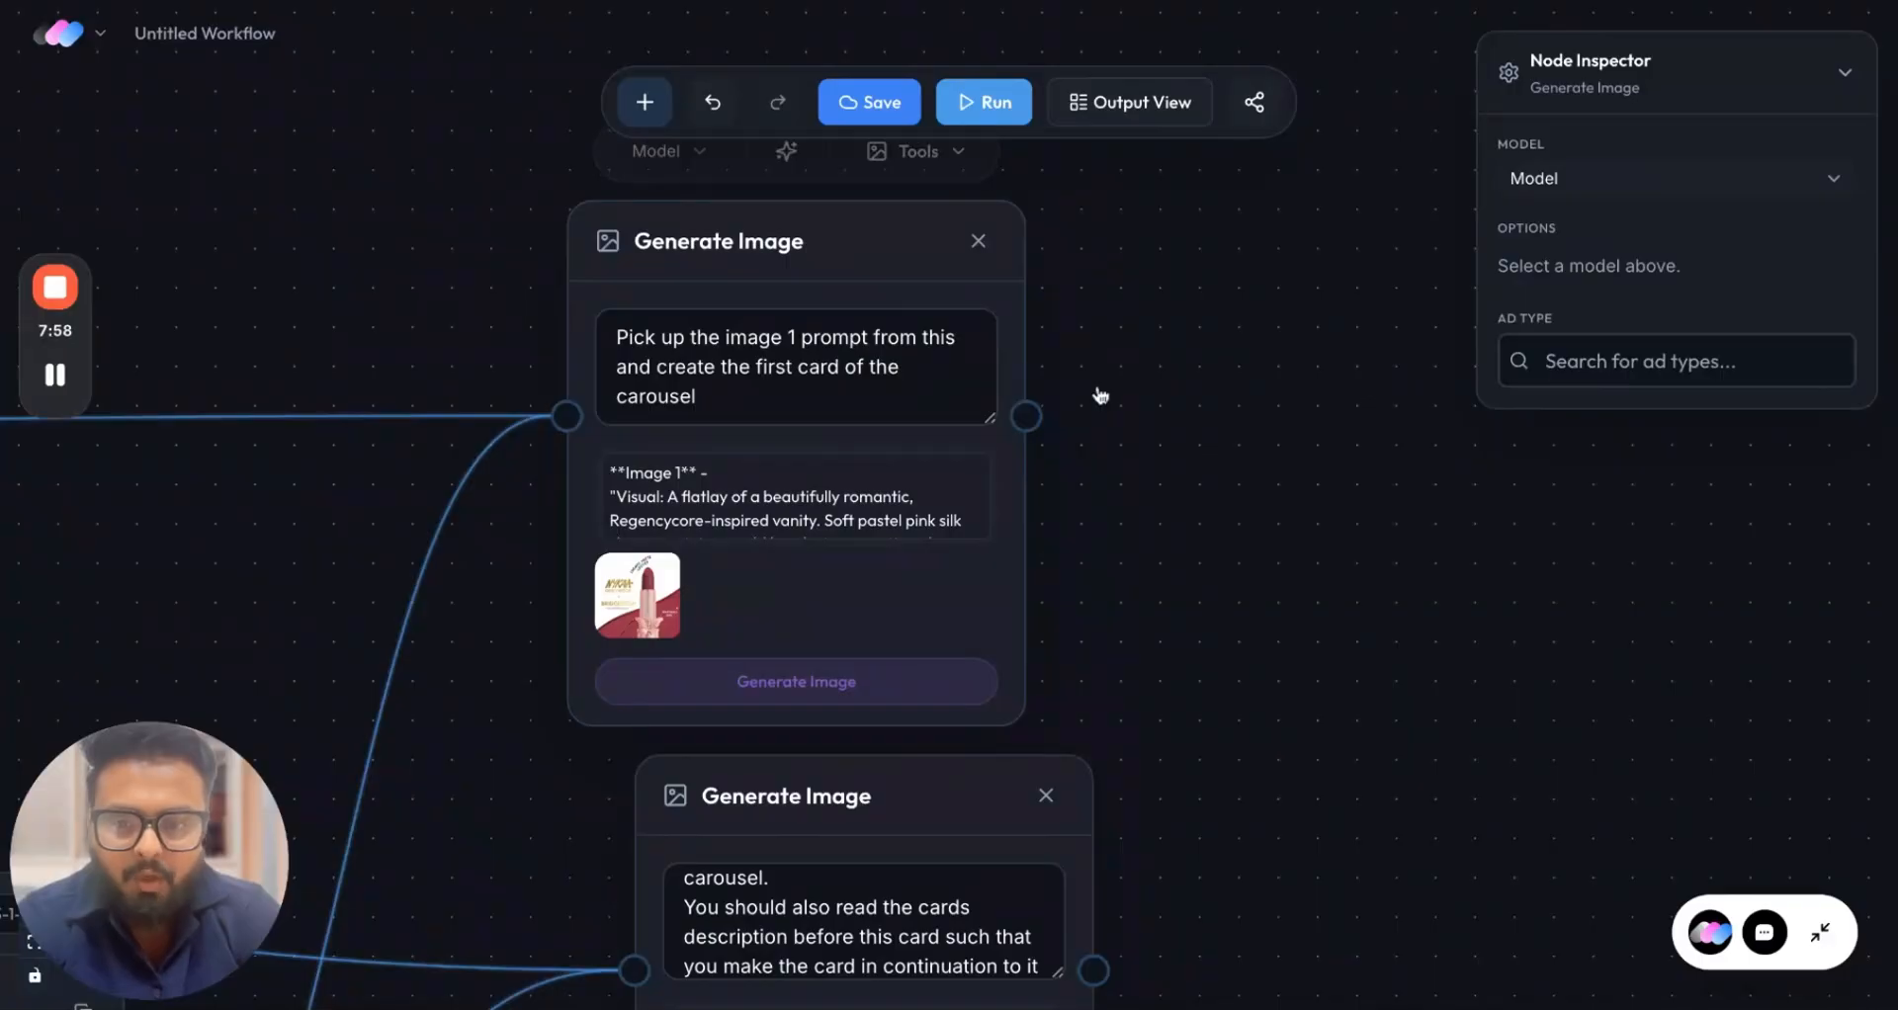
scroll(1104, 395, "down", 3)
scroll(1104, 396, "down", 2)
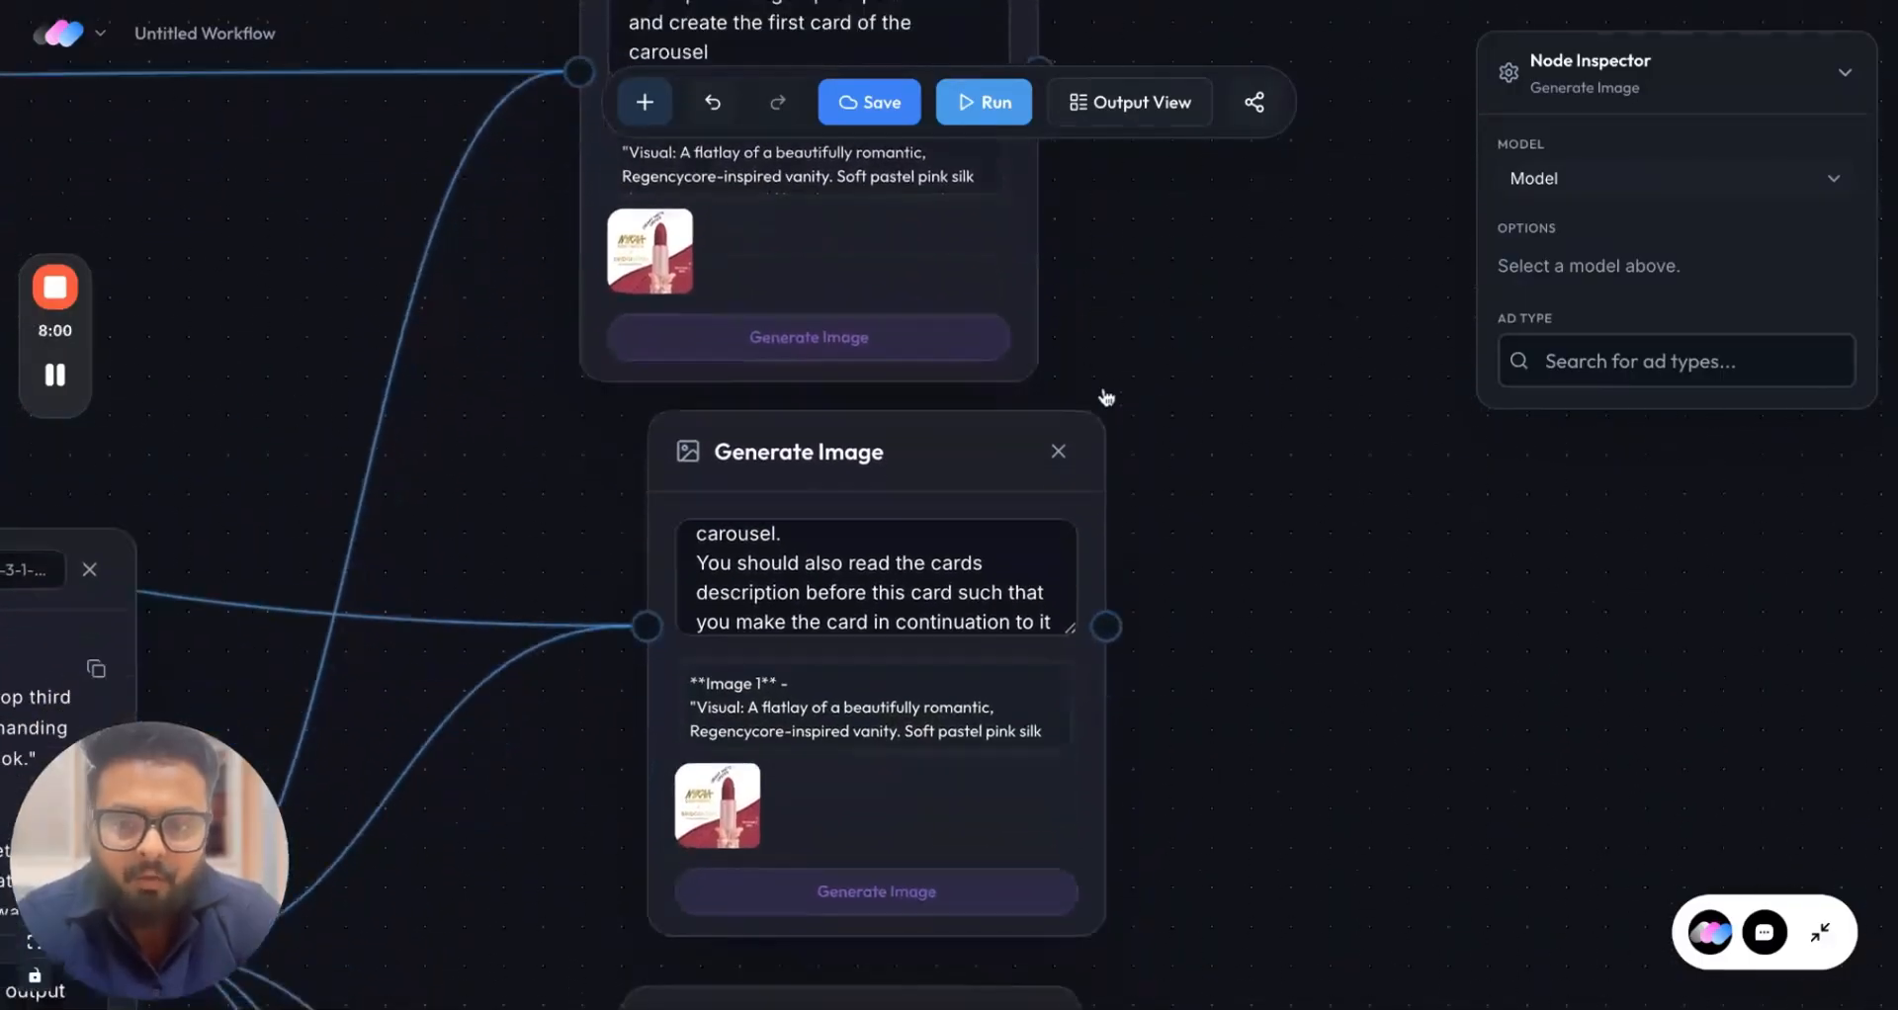
scroll(894, 545, "up", 2)
scroll(894, 544, "down", 2)
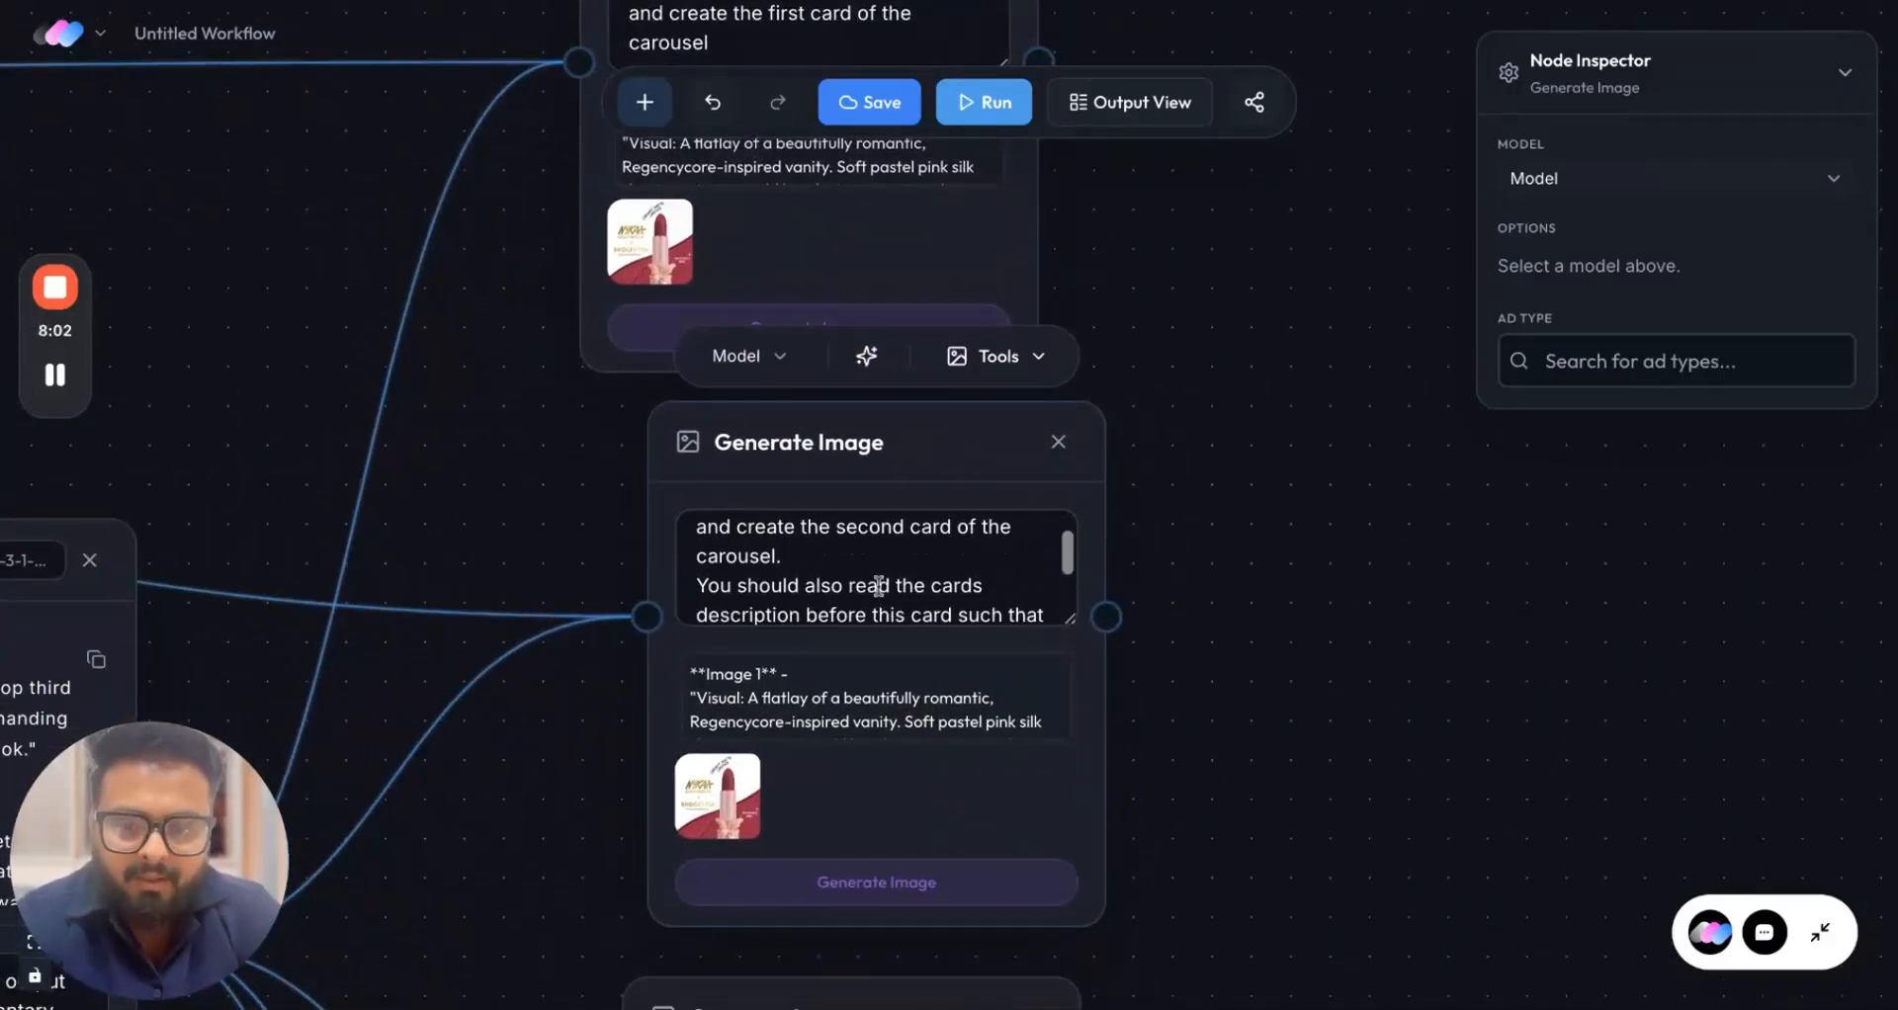
scroll(879, 588, "down", 1)
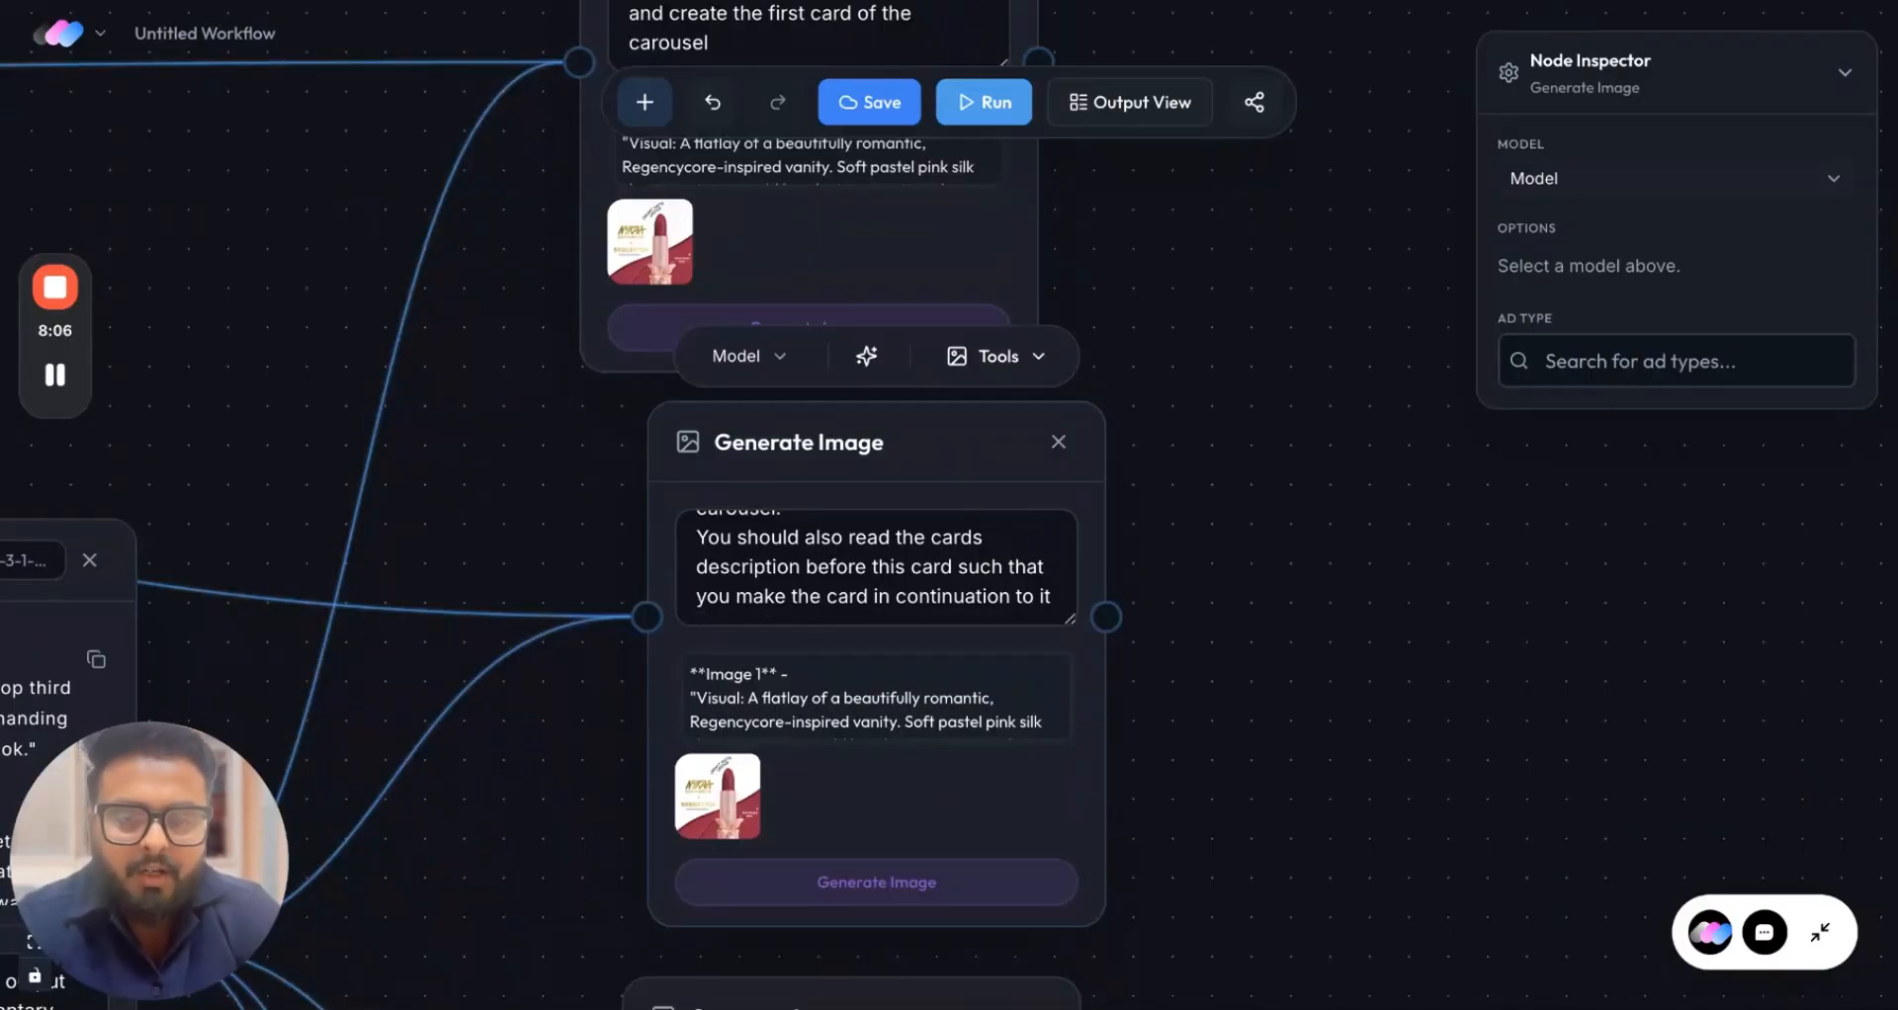
Set the model of the first card's Generate Image node to Nano Banana 2.
scroll(1140, 542, "down", 5)
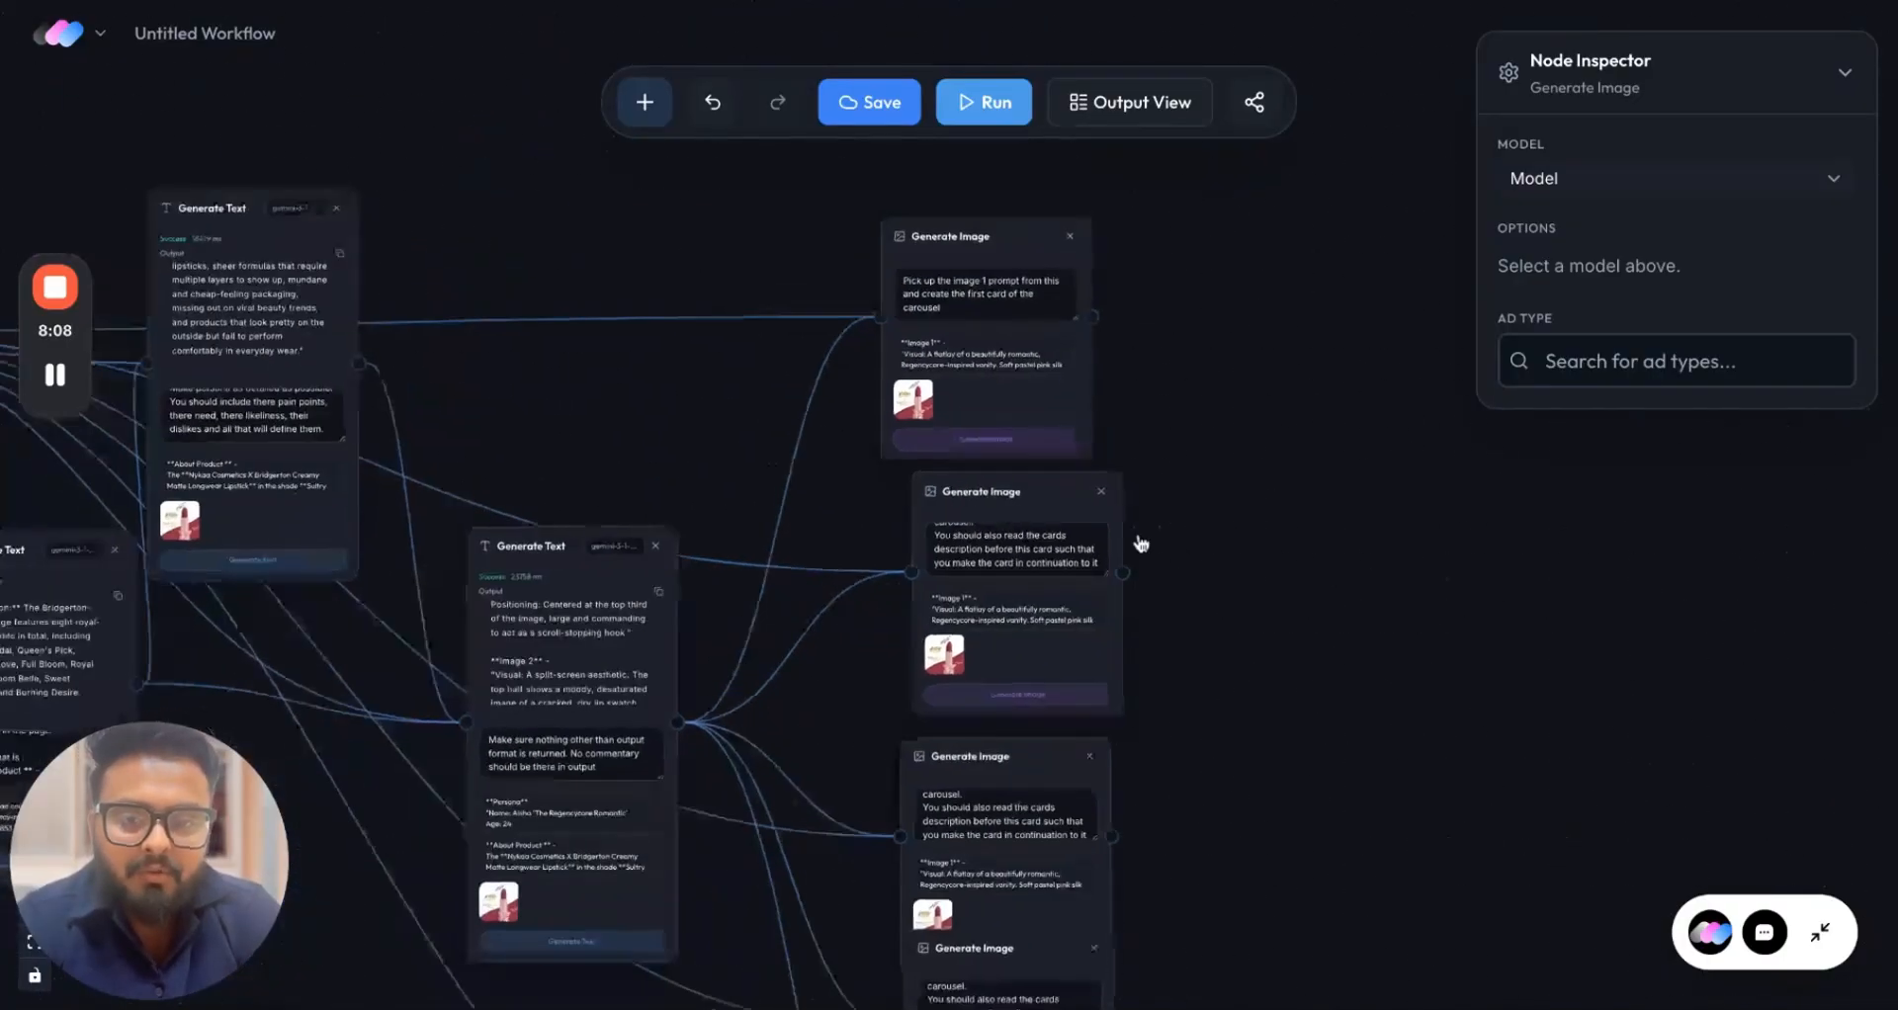
scroll(1139, 543, "up", 2)
left_click(899, 375)
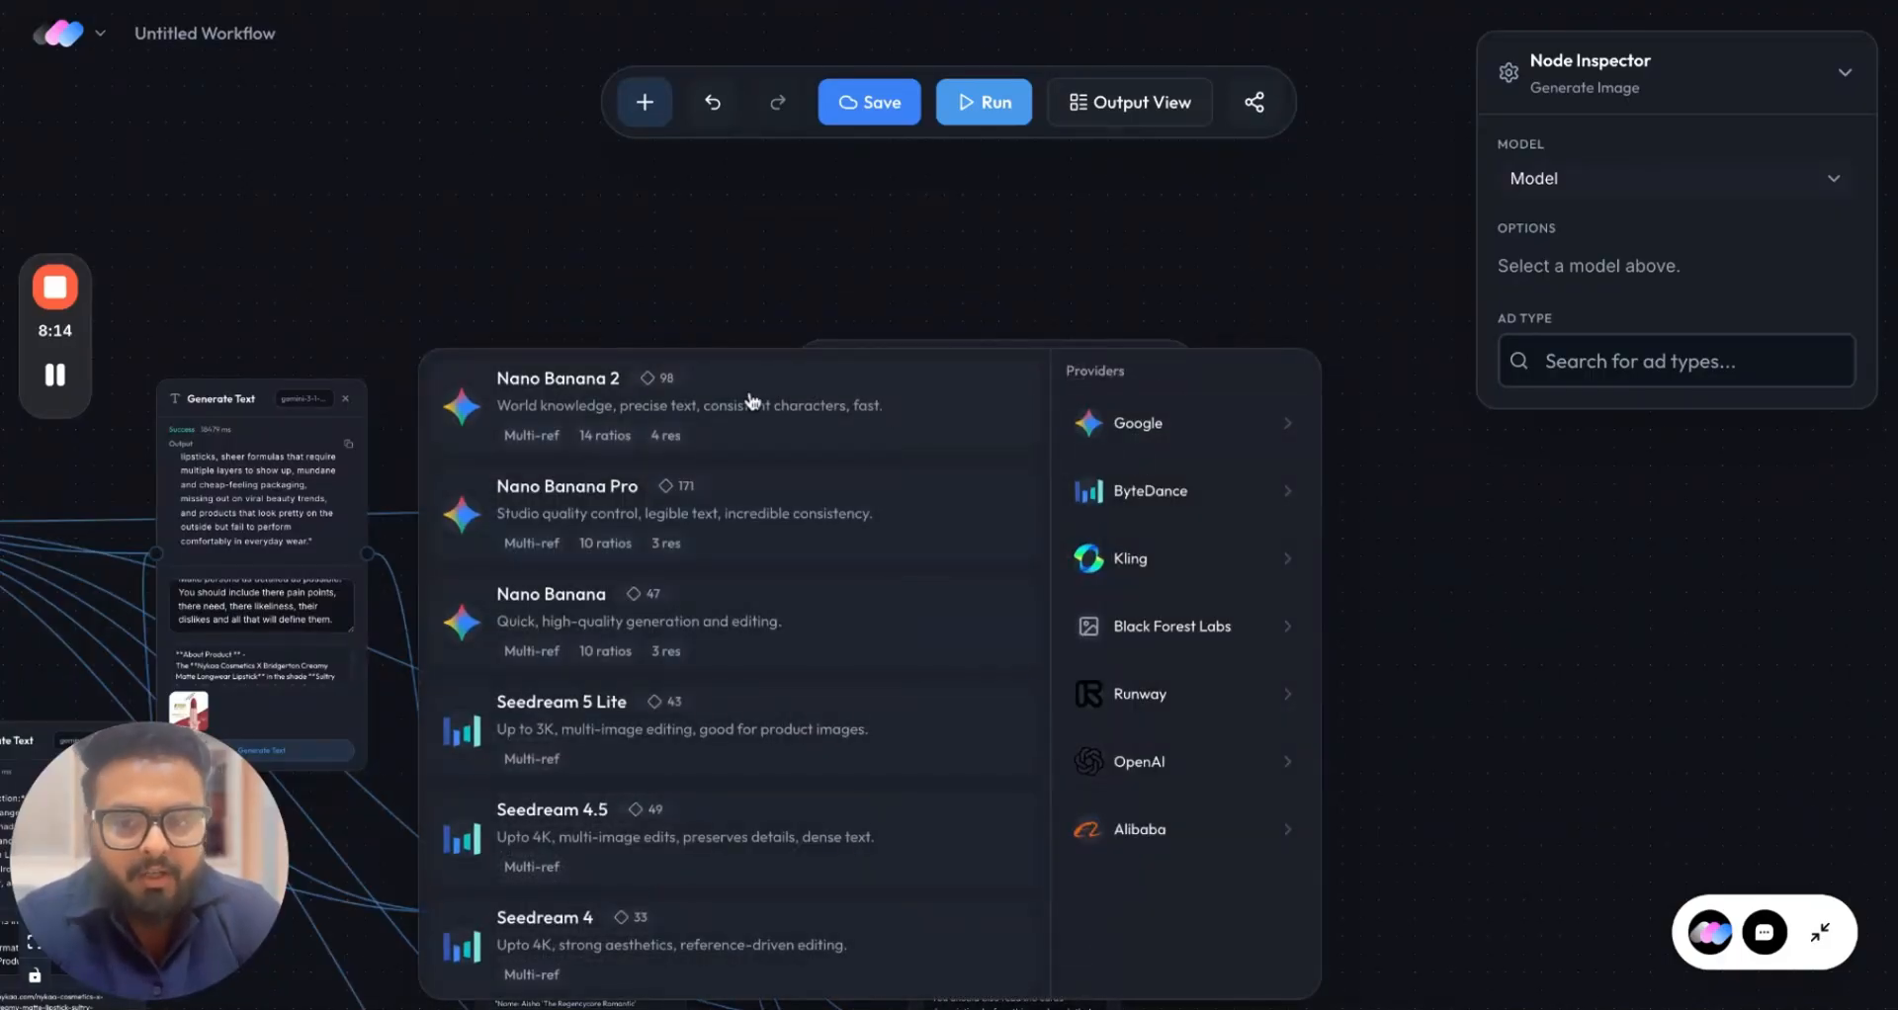
left_click(820, 422)
scroll(788, 516, "down", 5)
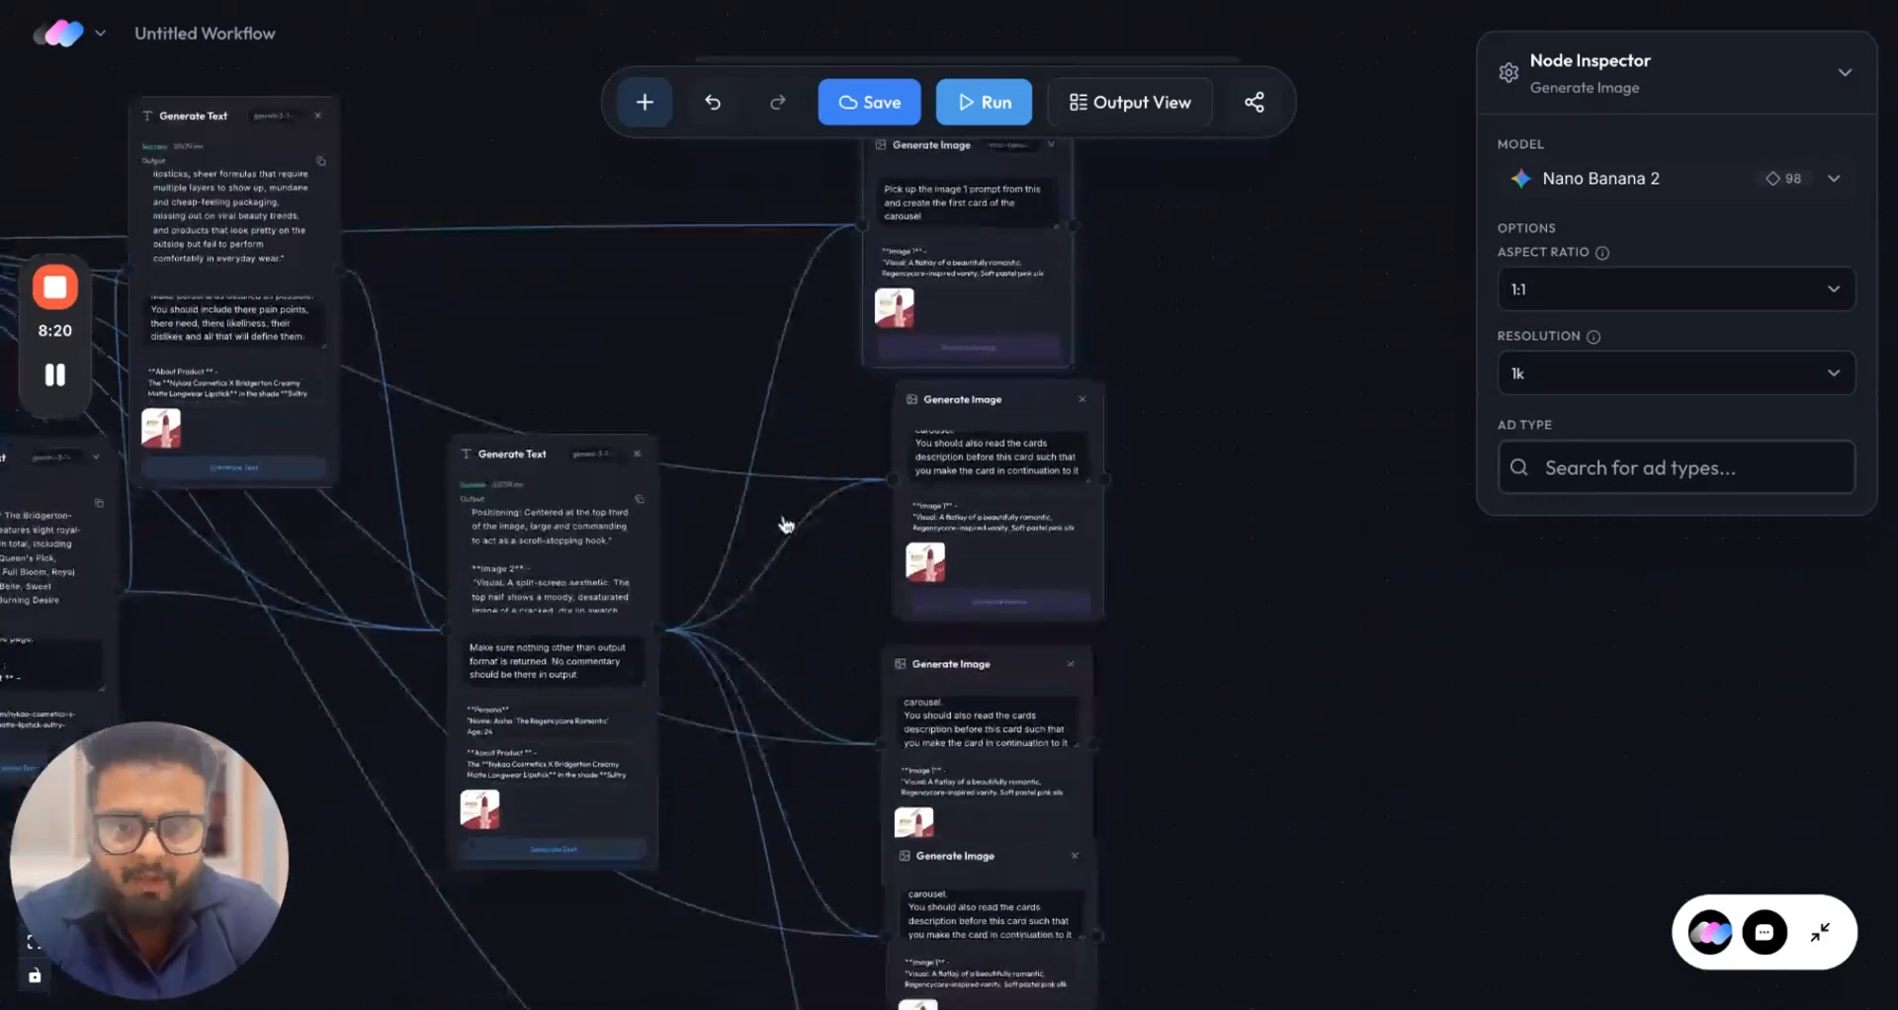
Move the first card's Generate Image node further above the second card's node and generate its image.
scroll(786, 524, "right", 2)
scroll(1282, 440, "up", 4)
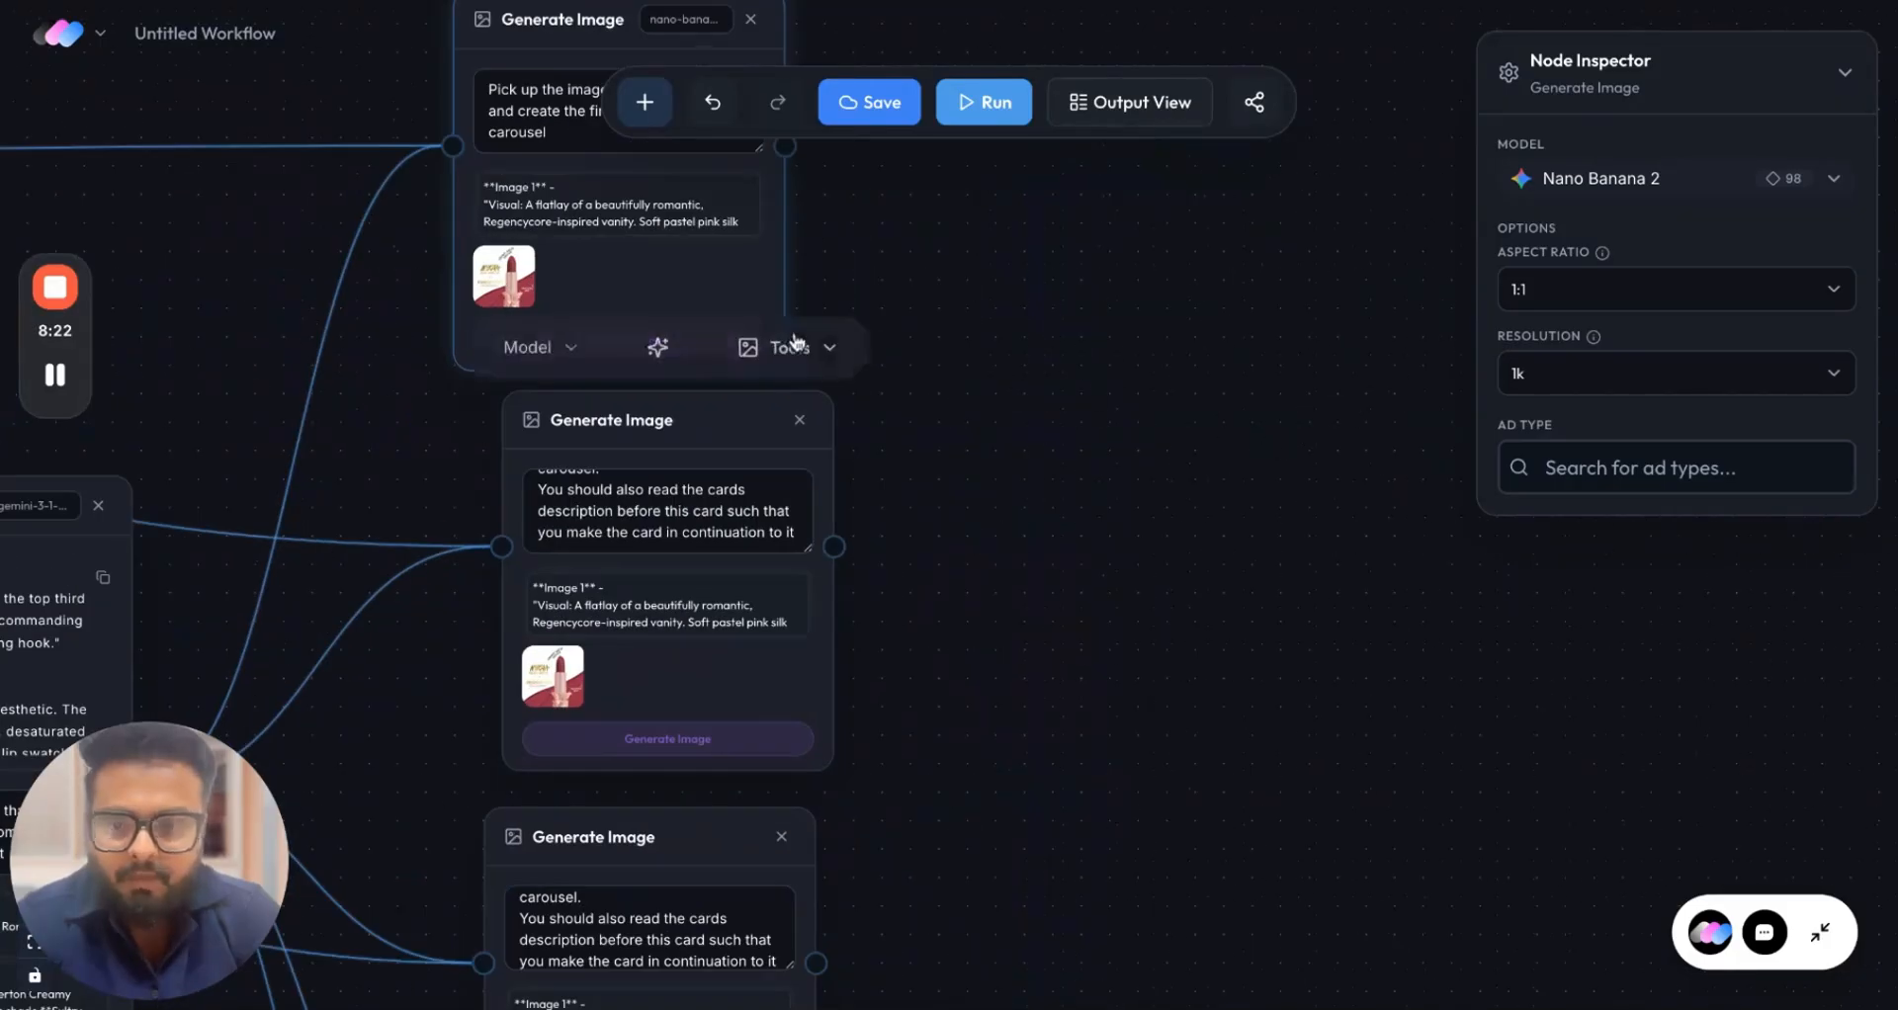
scroll(949, 233, "up", 4)
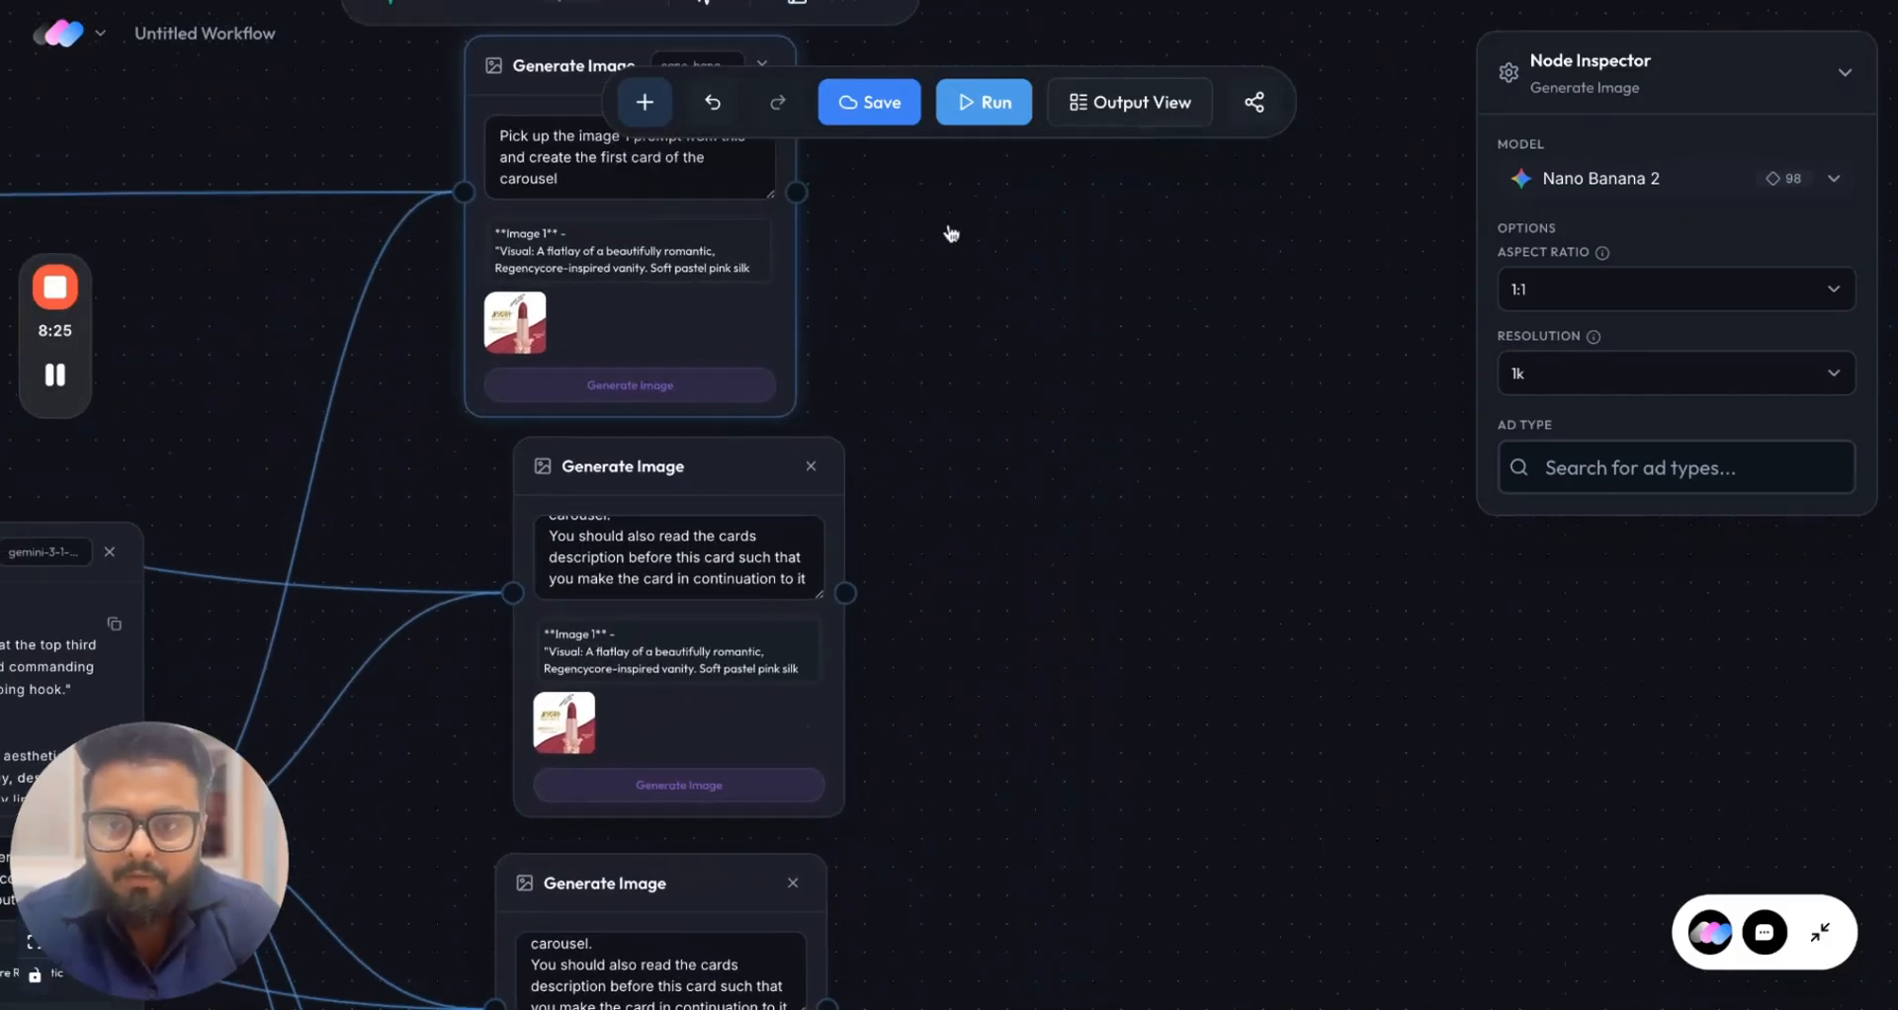
left_click_drag(546, 143, 539, 46)
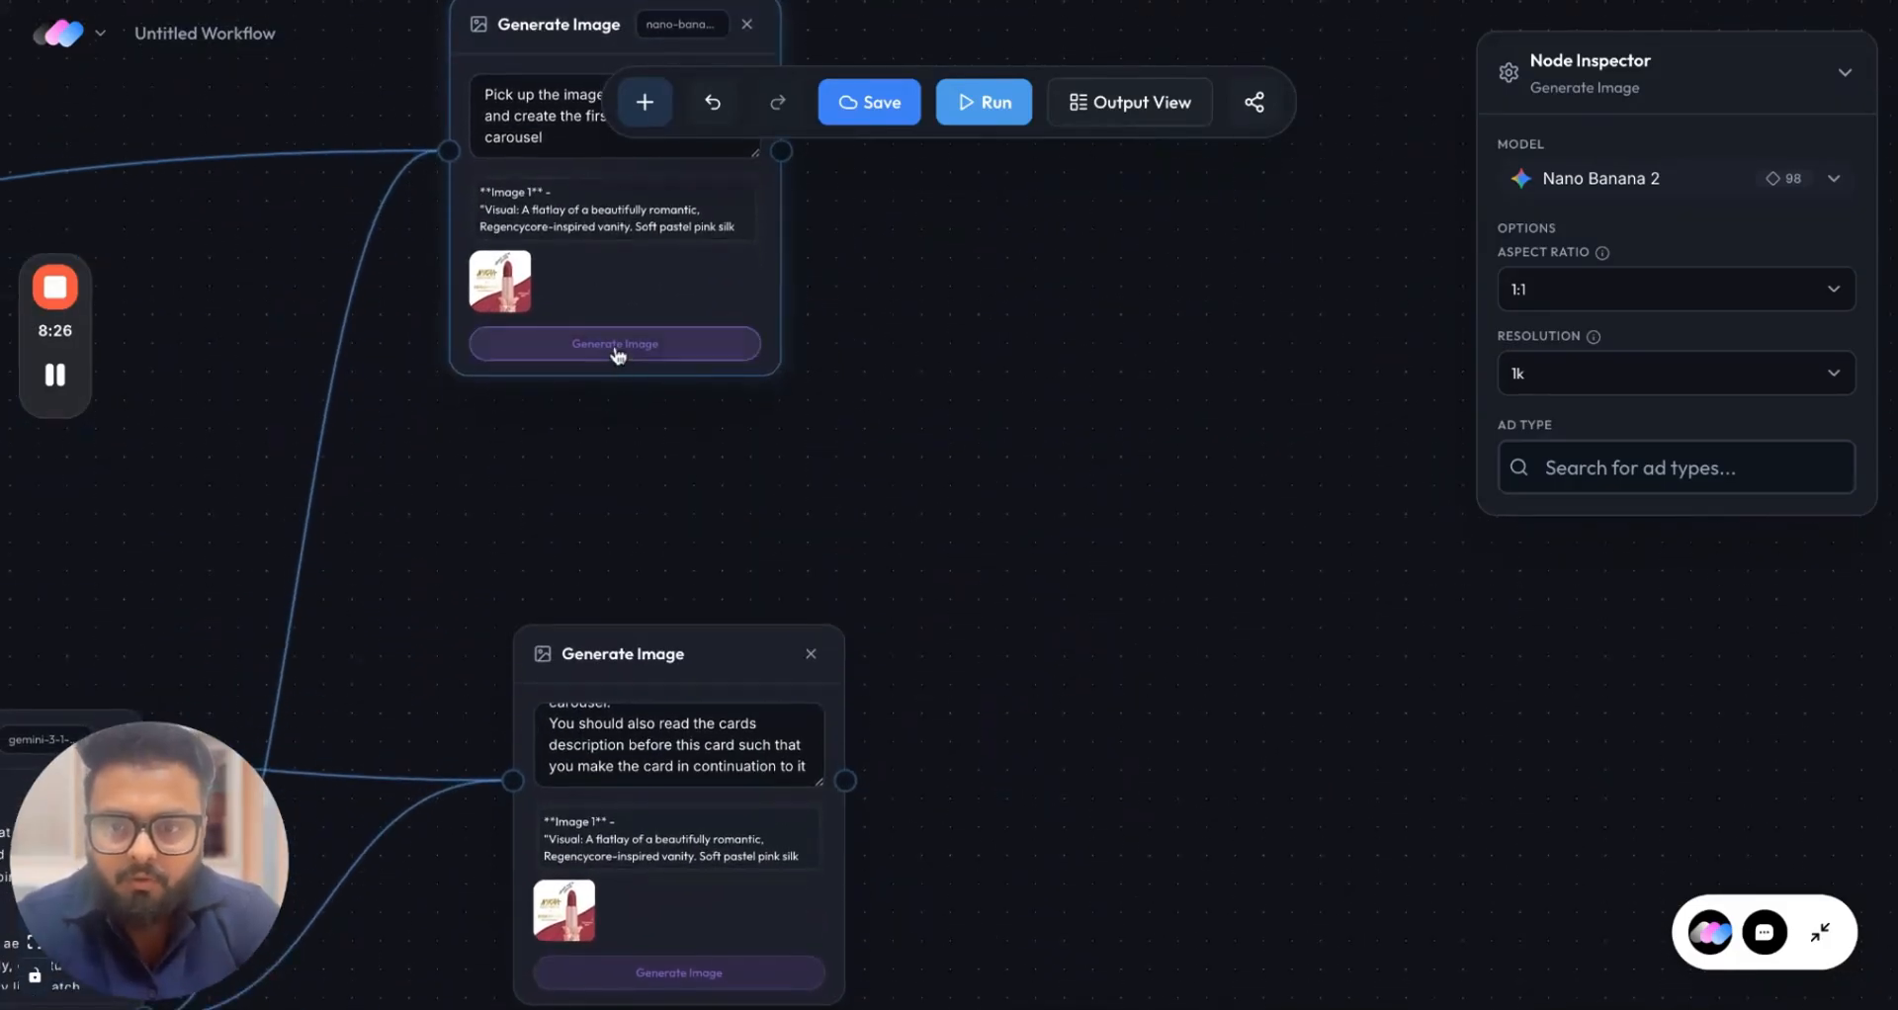
left_click(619, 360)
Set the second card's node to Nano Banana 2, place it beside the first card's node and generate its image.
scroll(932, 550, "down", 3)
left_click(637, 556)
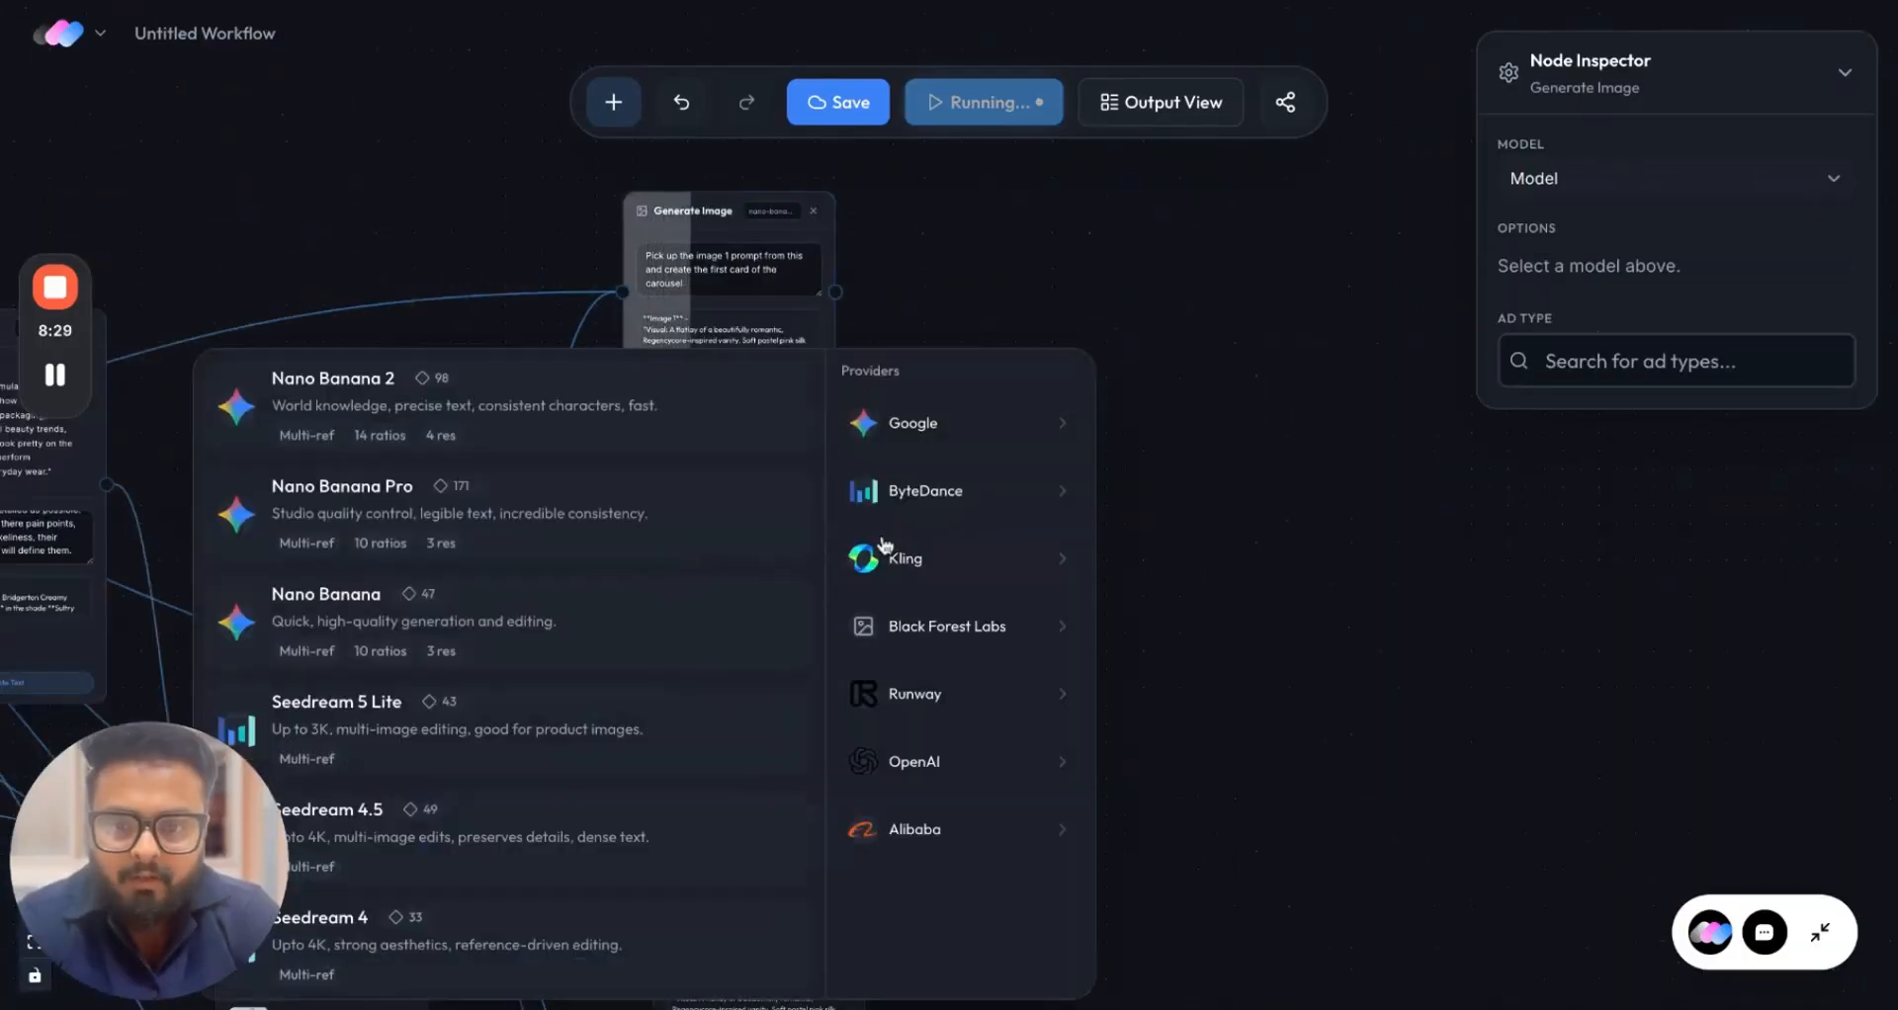
left_click(510, 403)
left_click_drag(816, 635, 1109, 397)
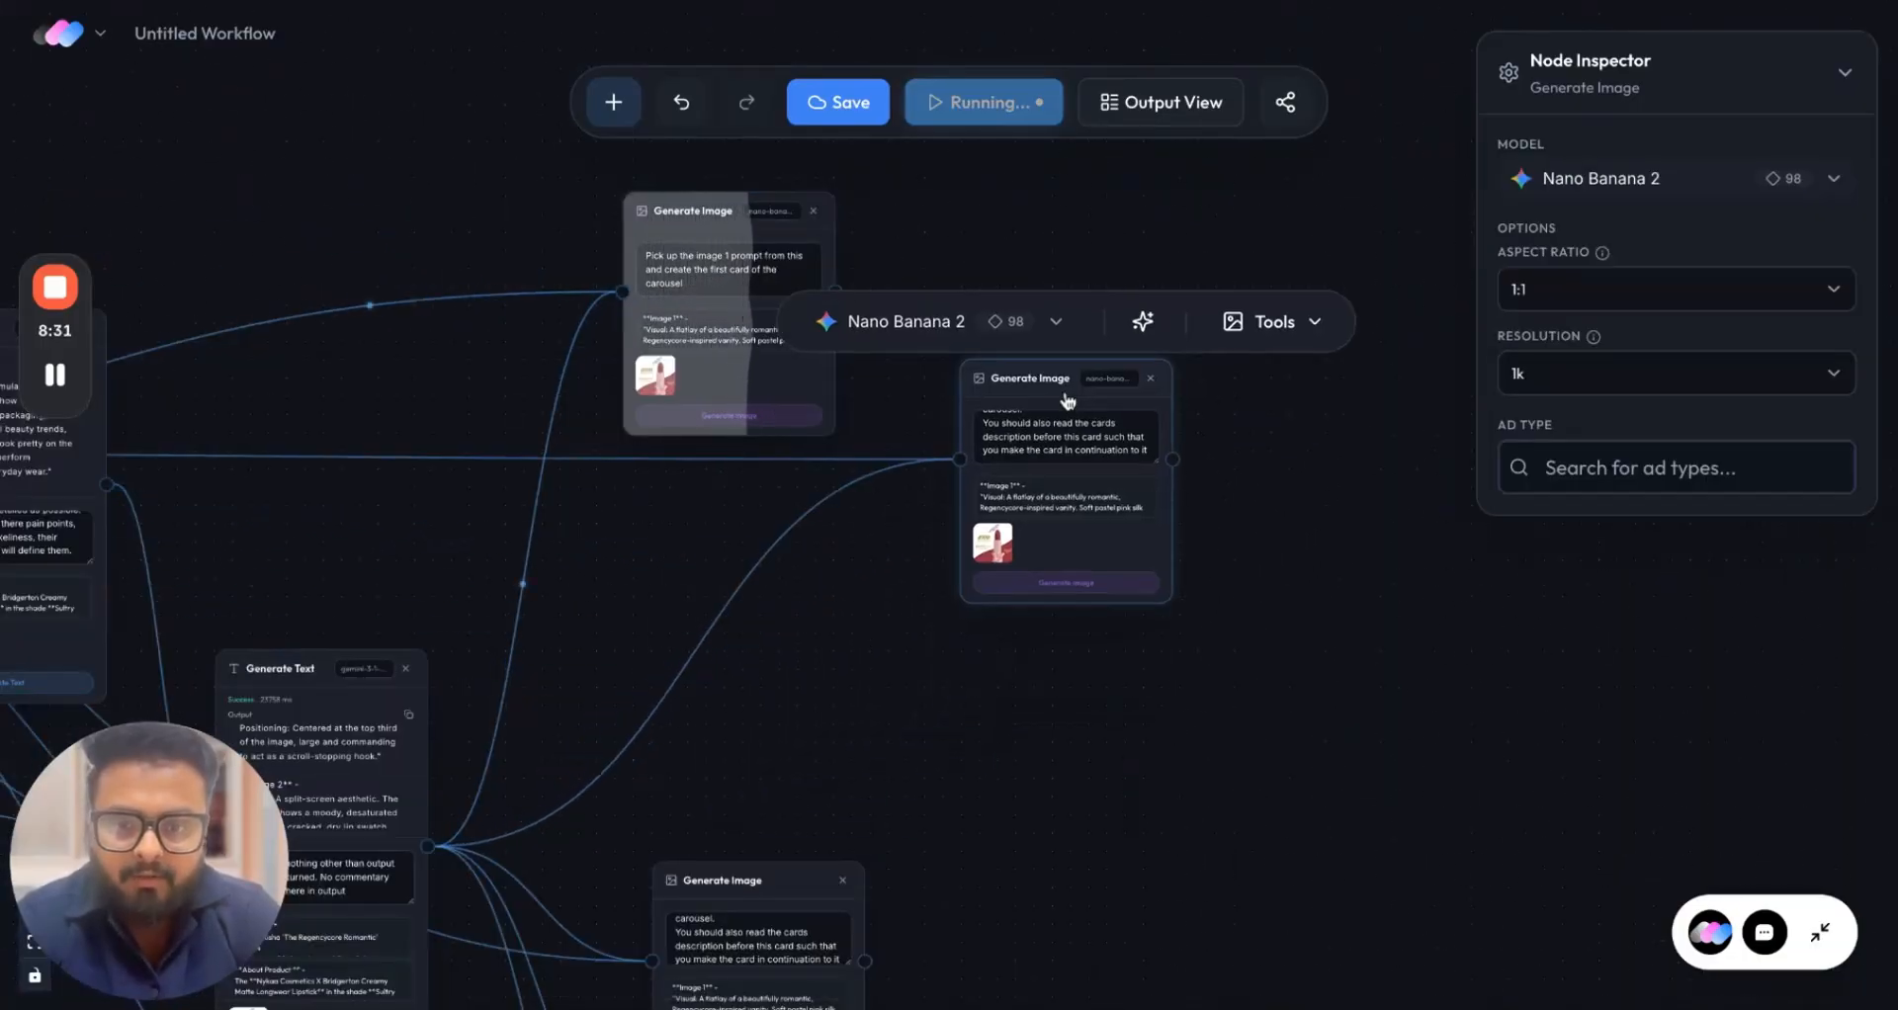
left_click(1044, 591)
Move the third card's node below the second card's node and generate its image with Nano Banana 2.
scroll(987, 728, "down", 2)
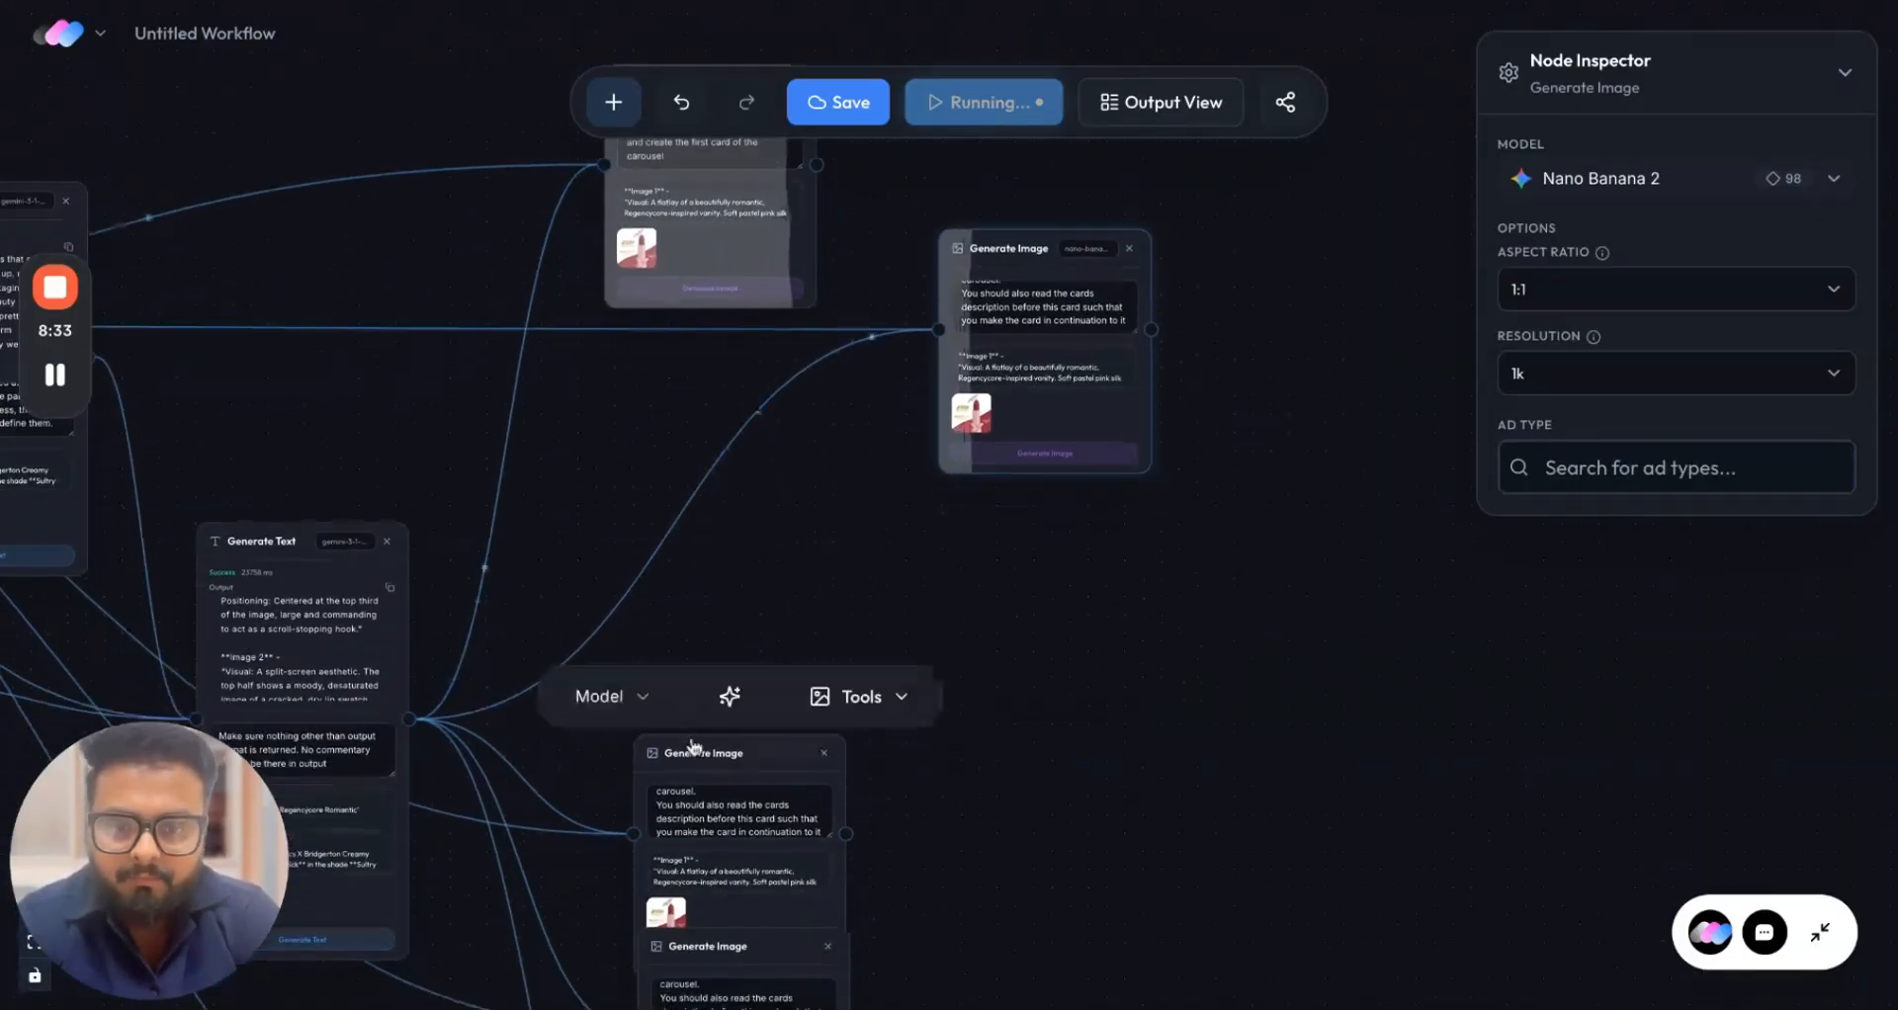
left_click_drag(755, 751, 985, 580)
left_click(874, 526)
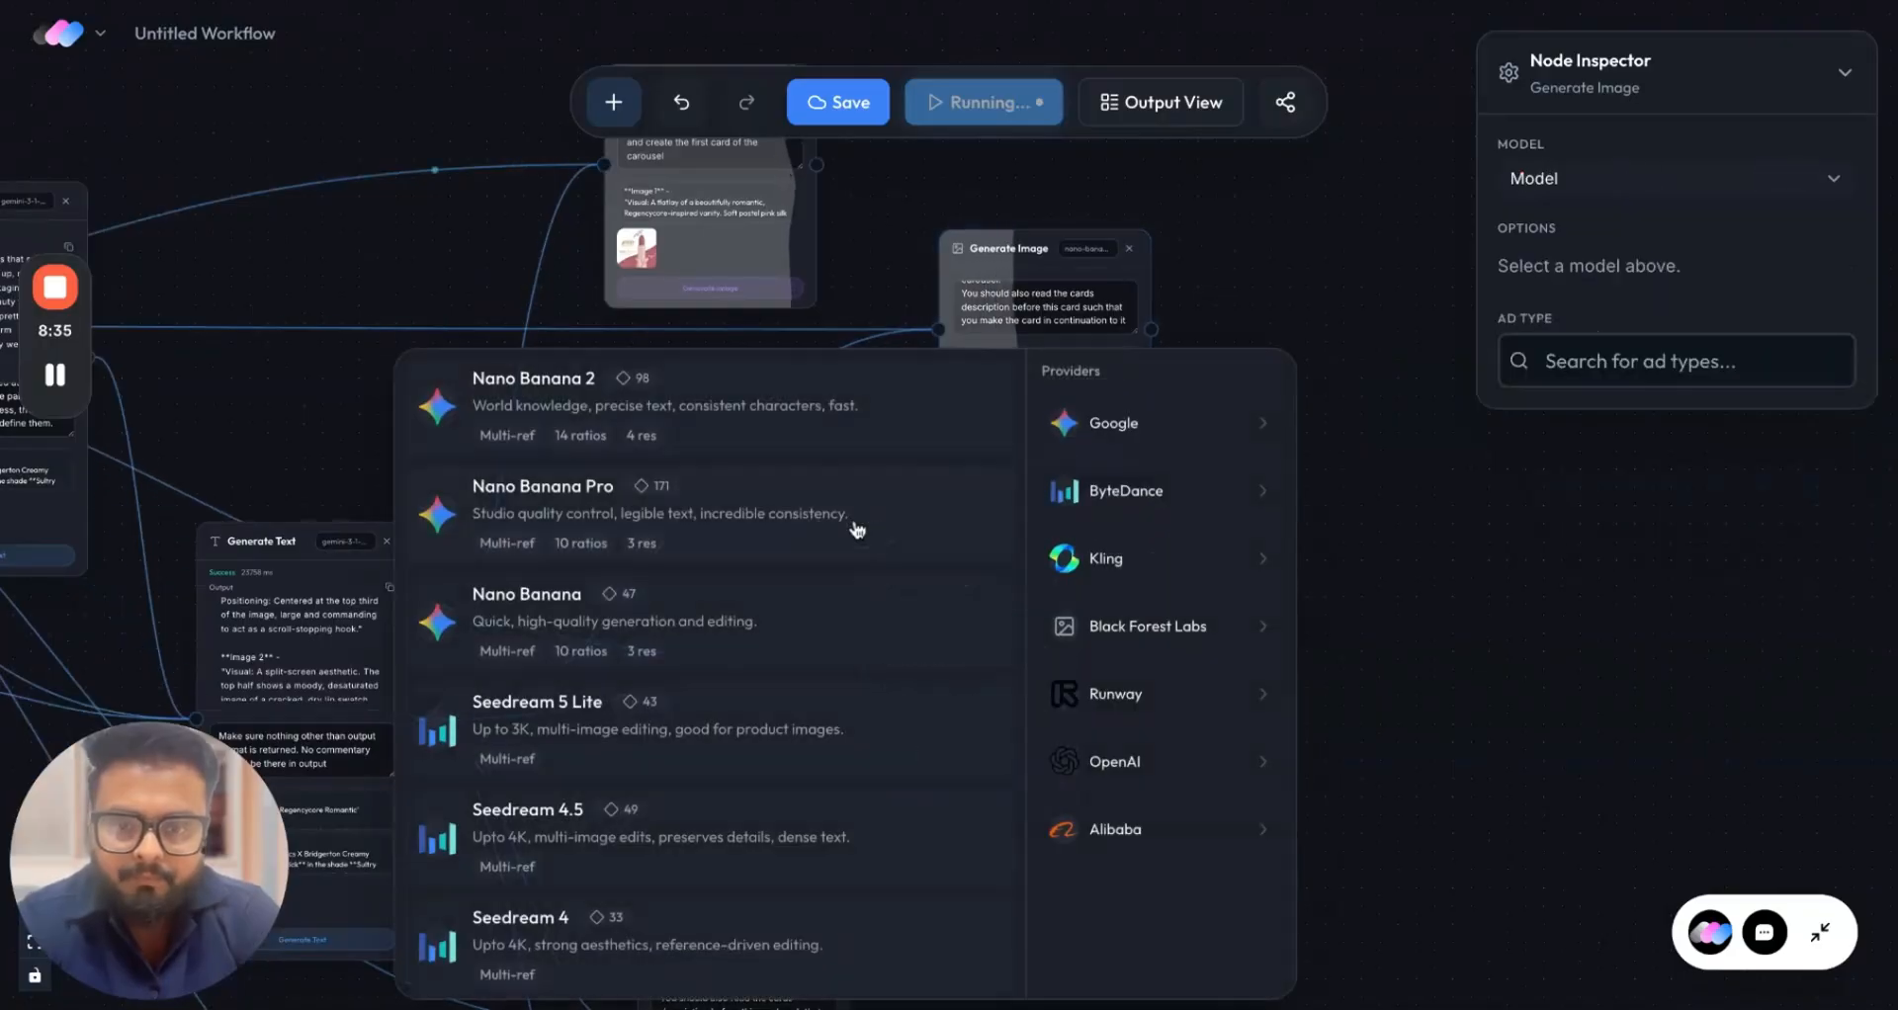
left_click(623, 368)
left_click(1031, 803)
Move the fourth card's node out below the third card's node and generate its image with Nano Banana 2.
scroll(1075, 860, "down", 5)
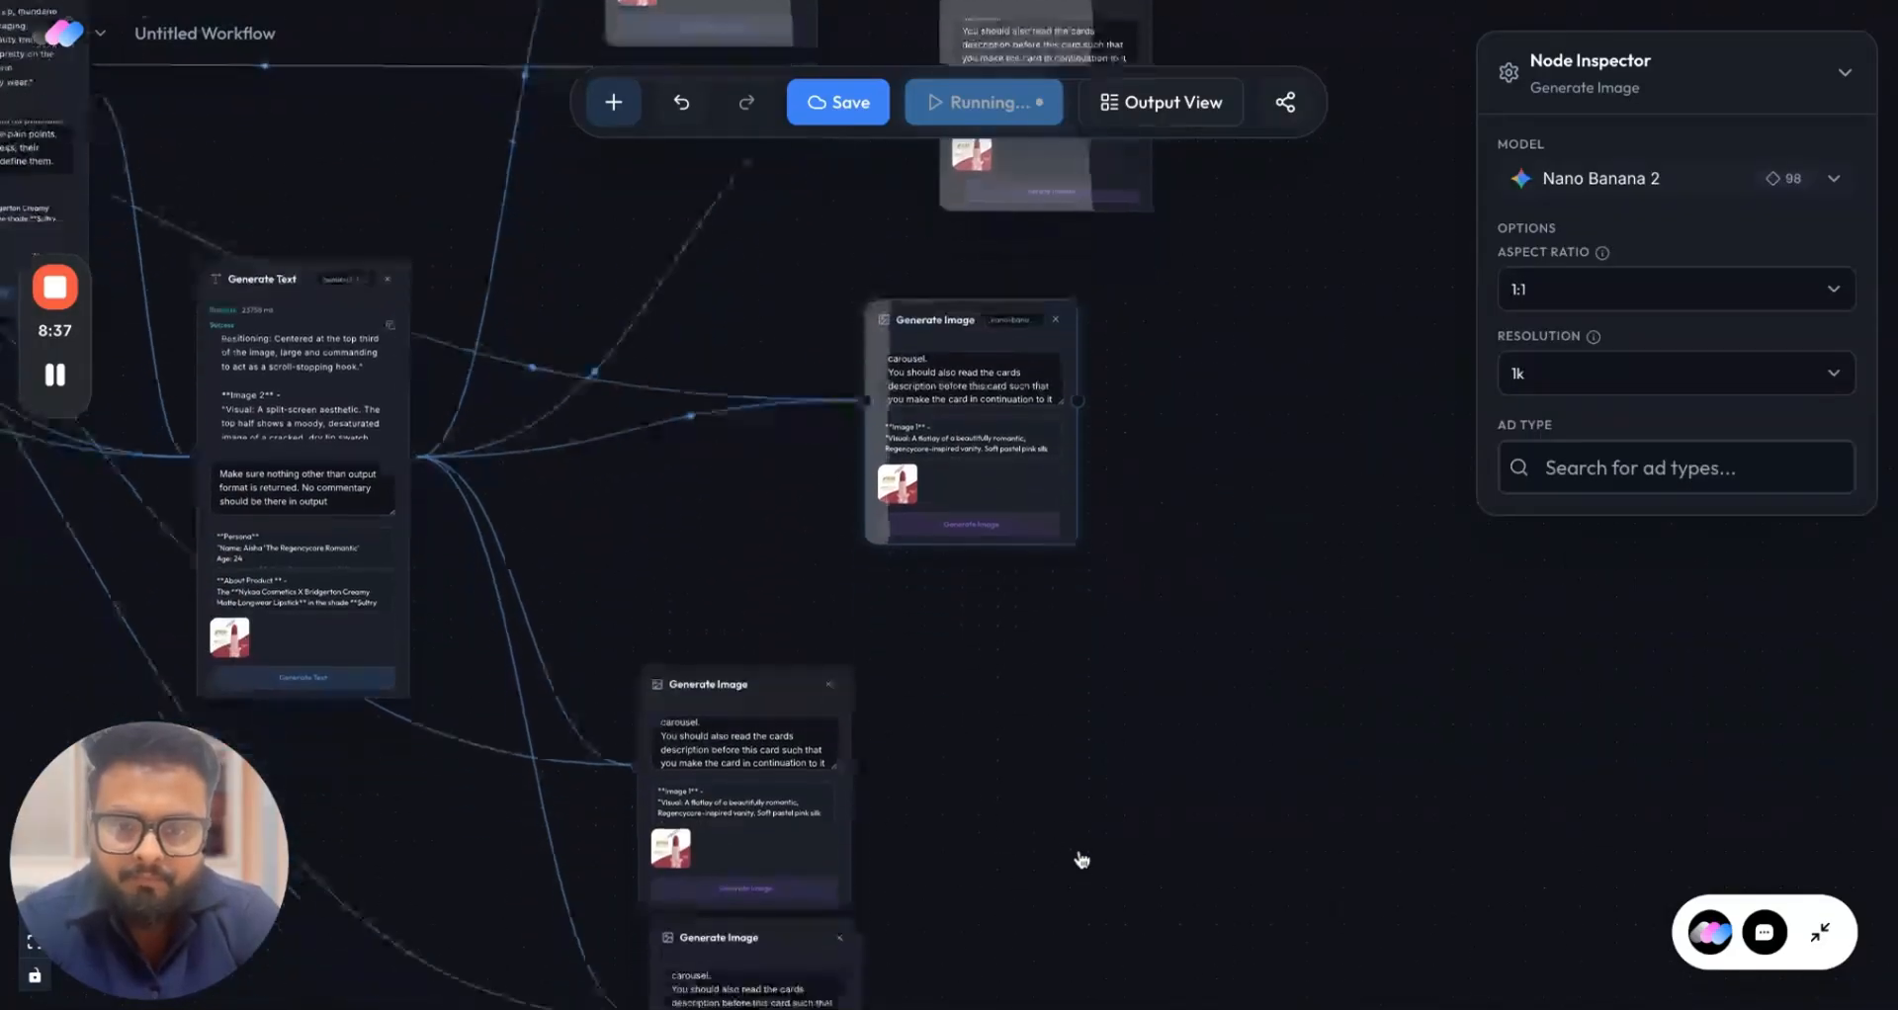
left_click(819, 535)
left_click_drag(819, 535, 1225, 407)
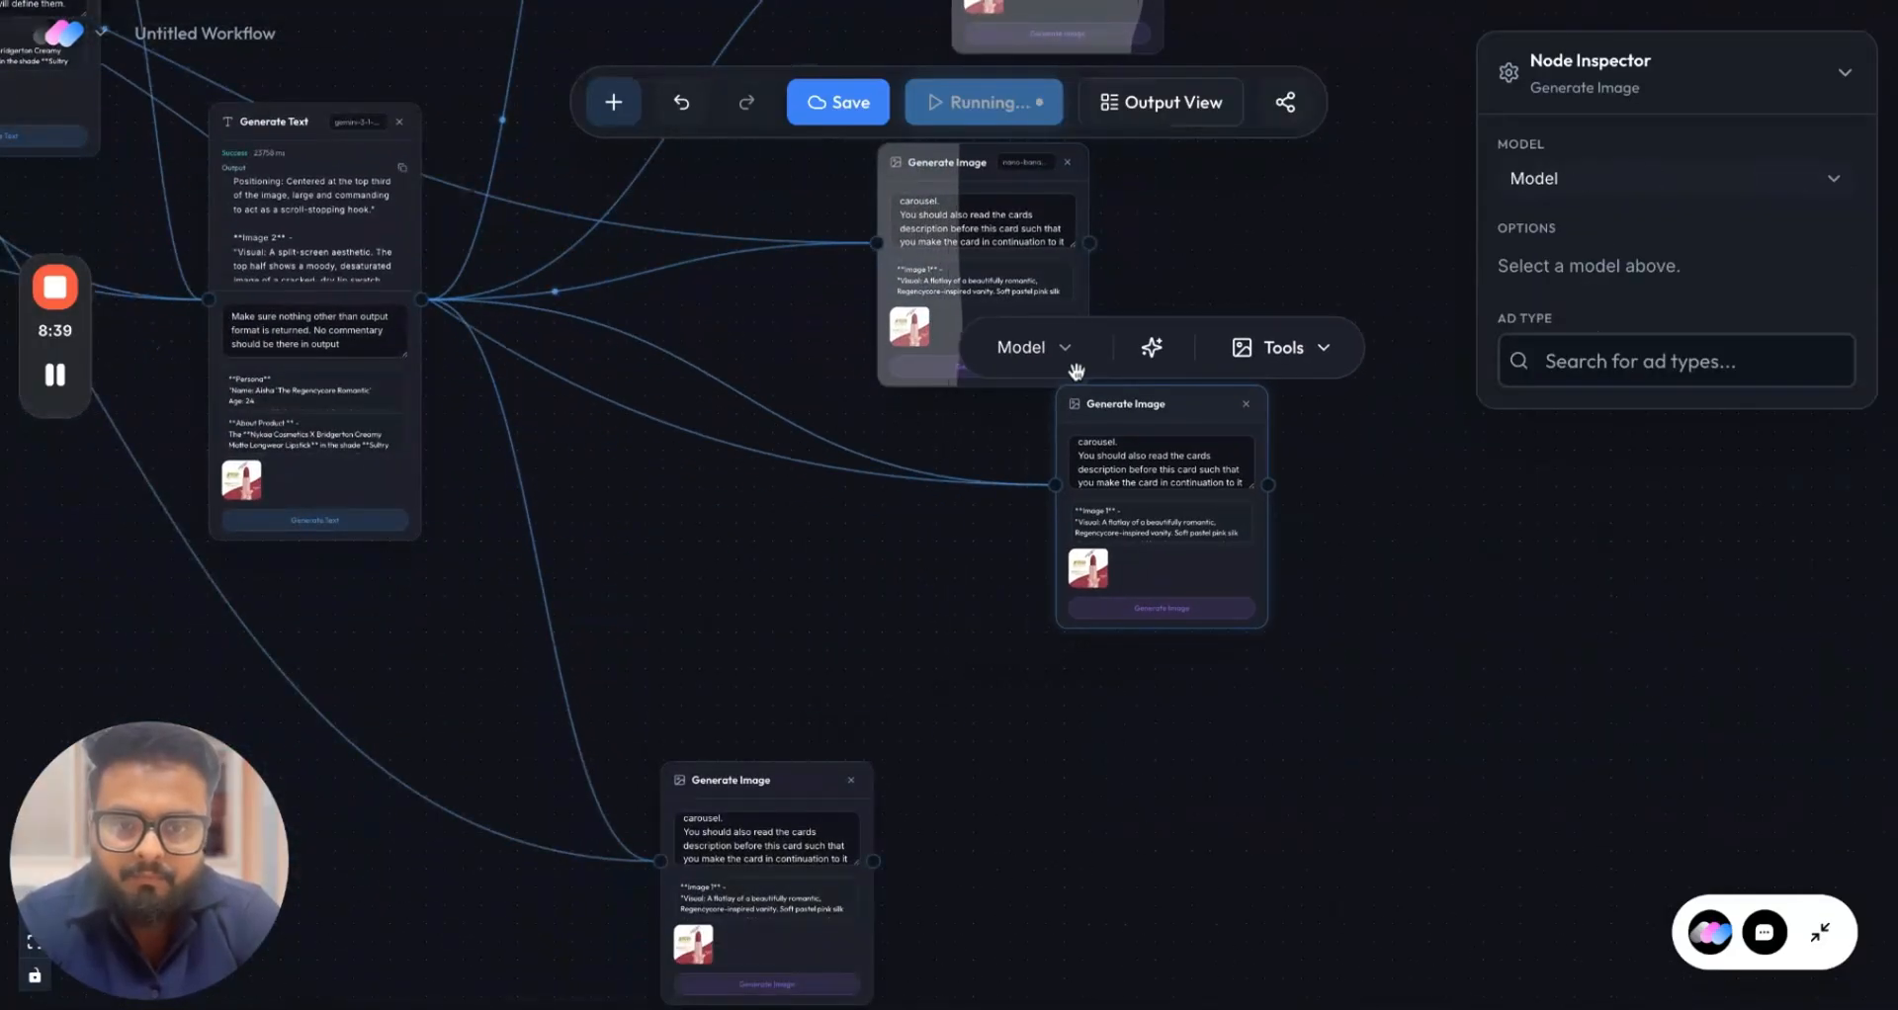
left_click(1033, 348)
left_click(941, 454)
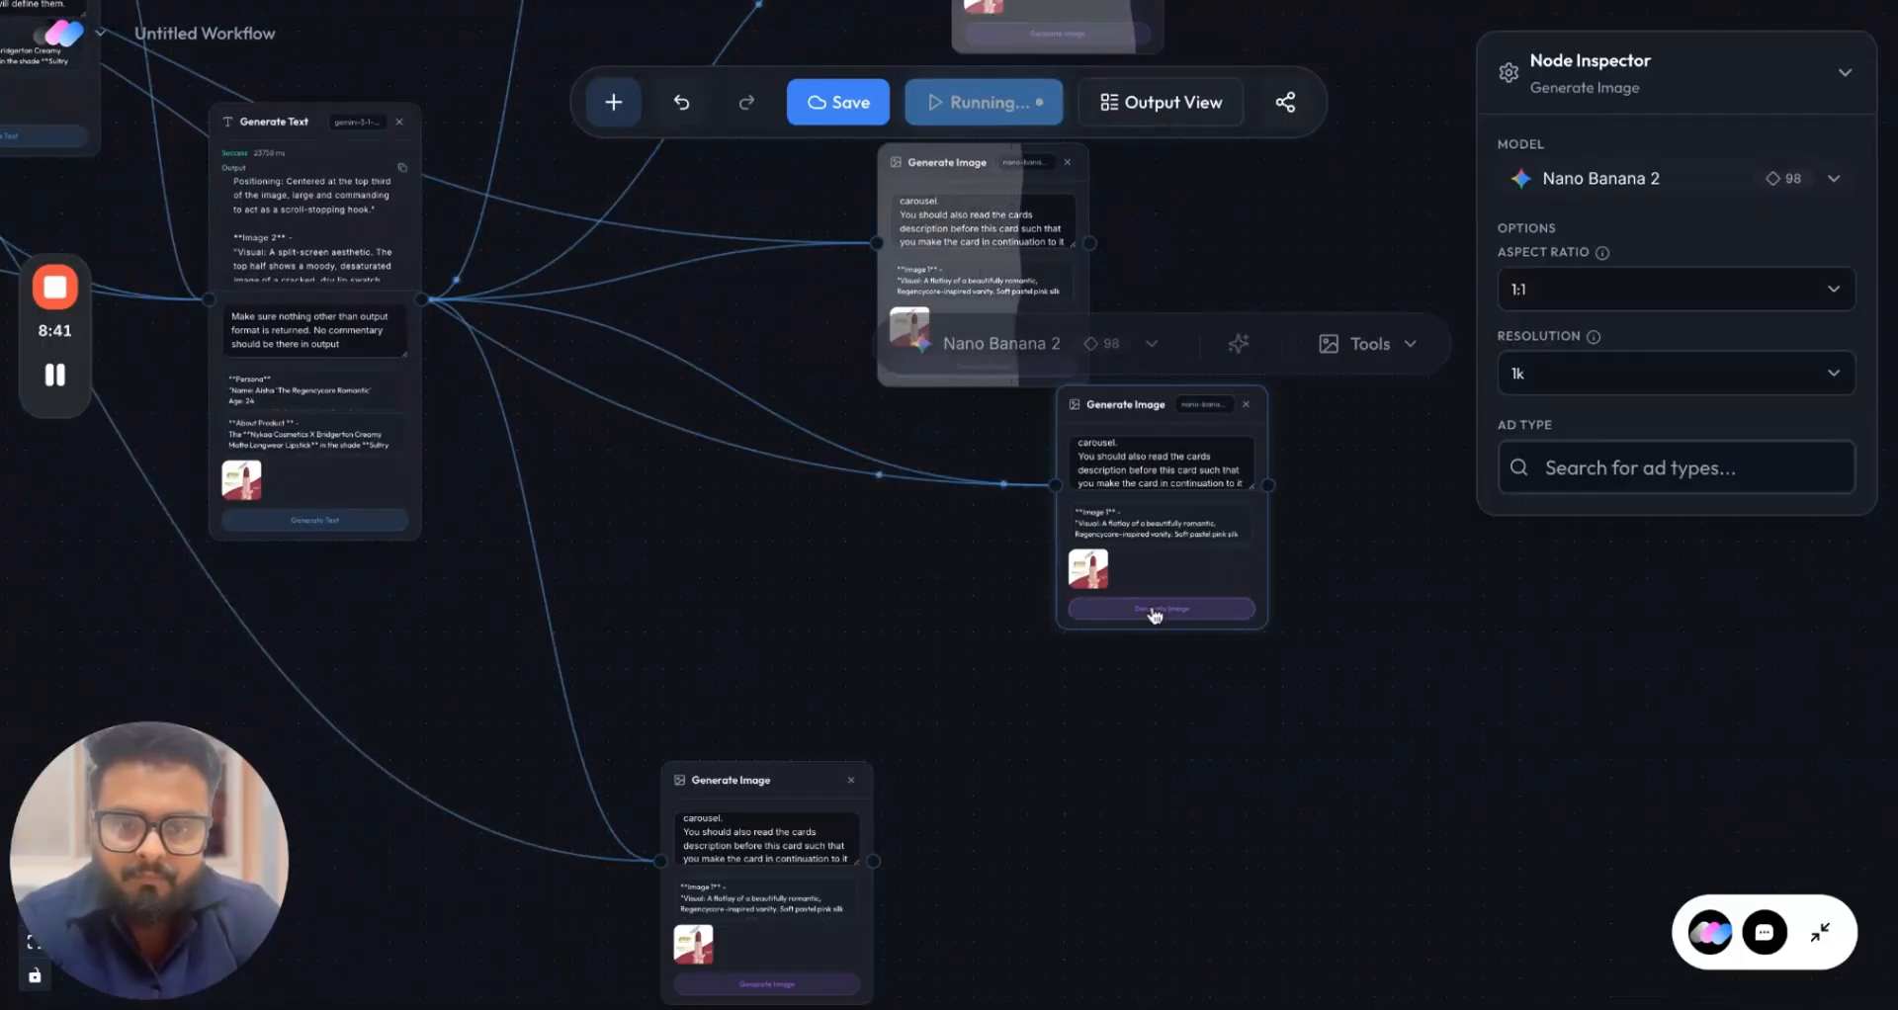
Move the fifth card's node below the fourth card's node and set its model to Nano Banana 2.
left_click(741, 780)
left_click_drag(741, 780, 1049, 674)
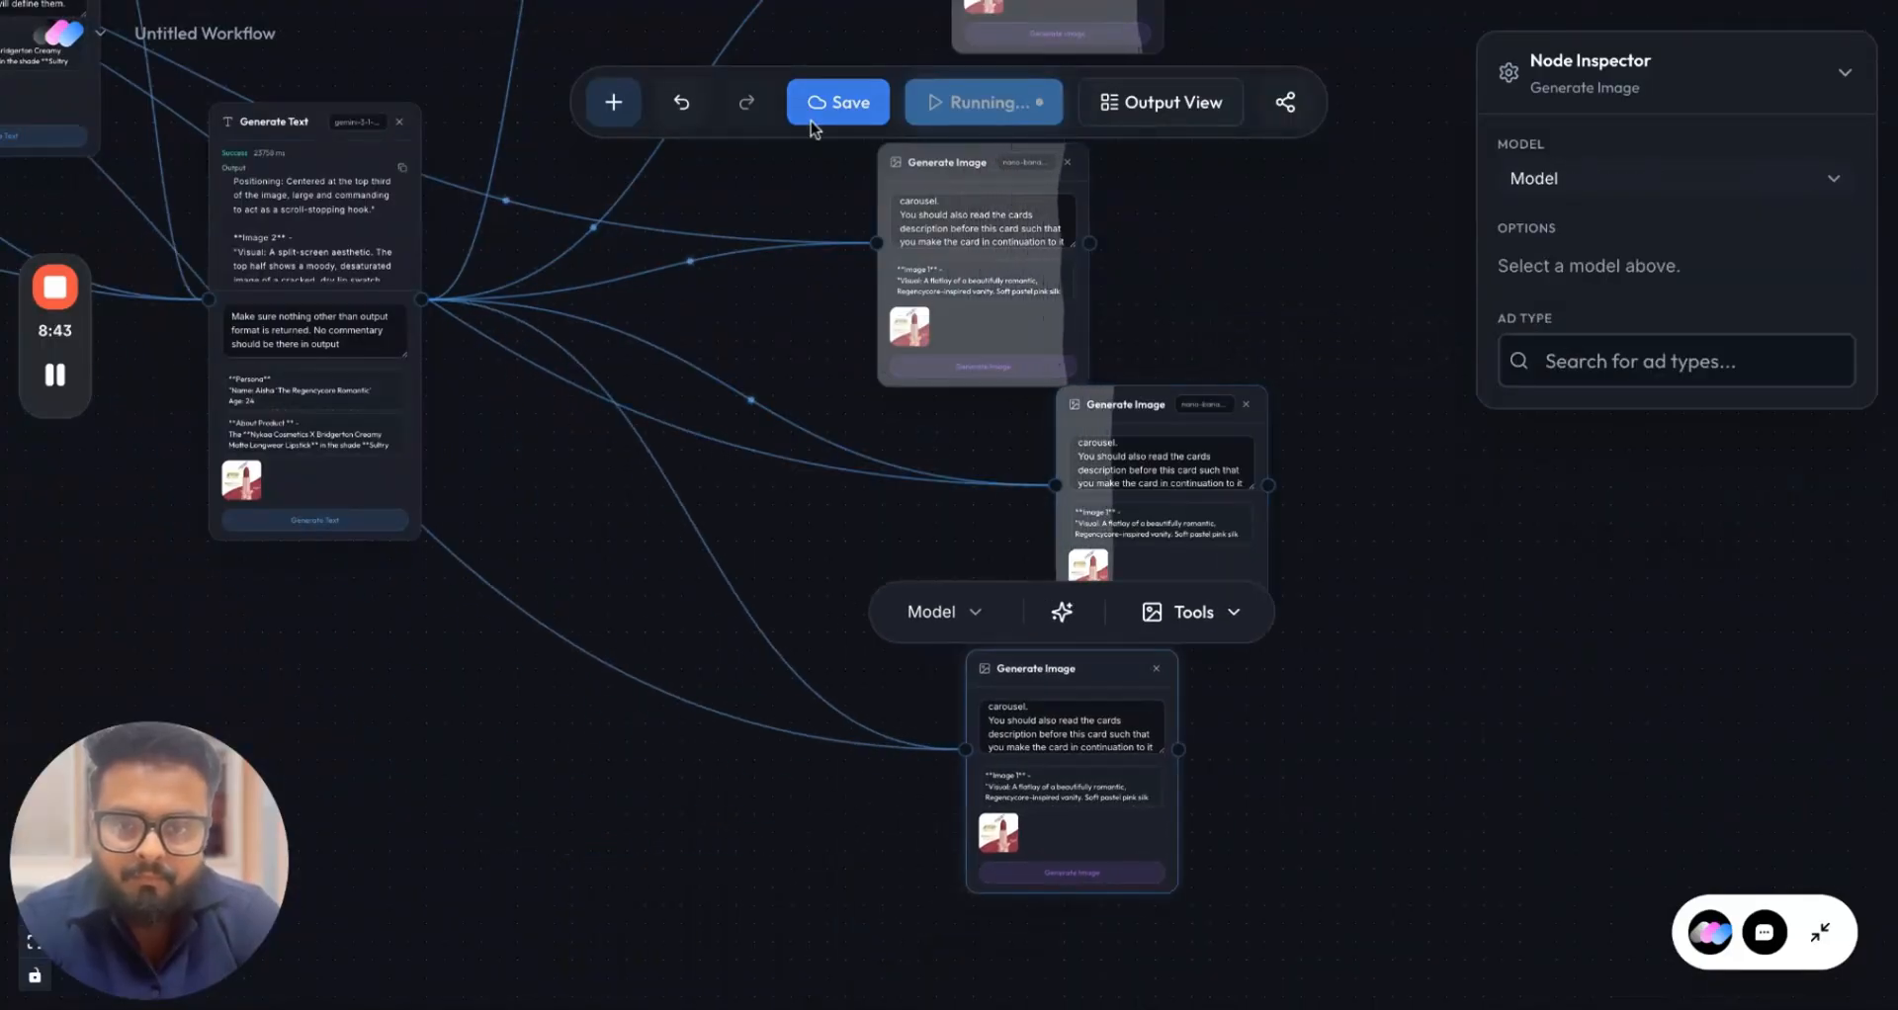
left_click(973, 630)
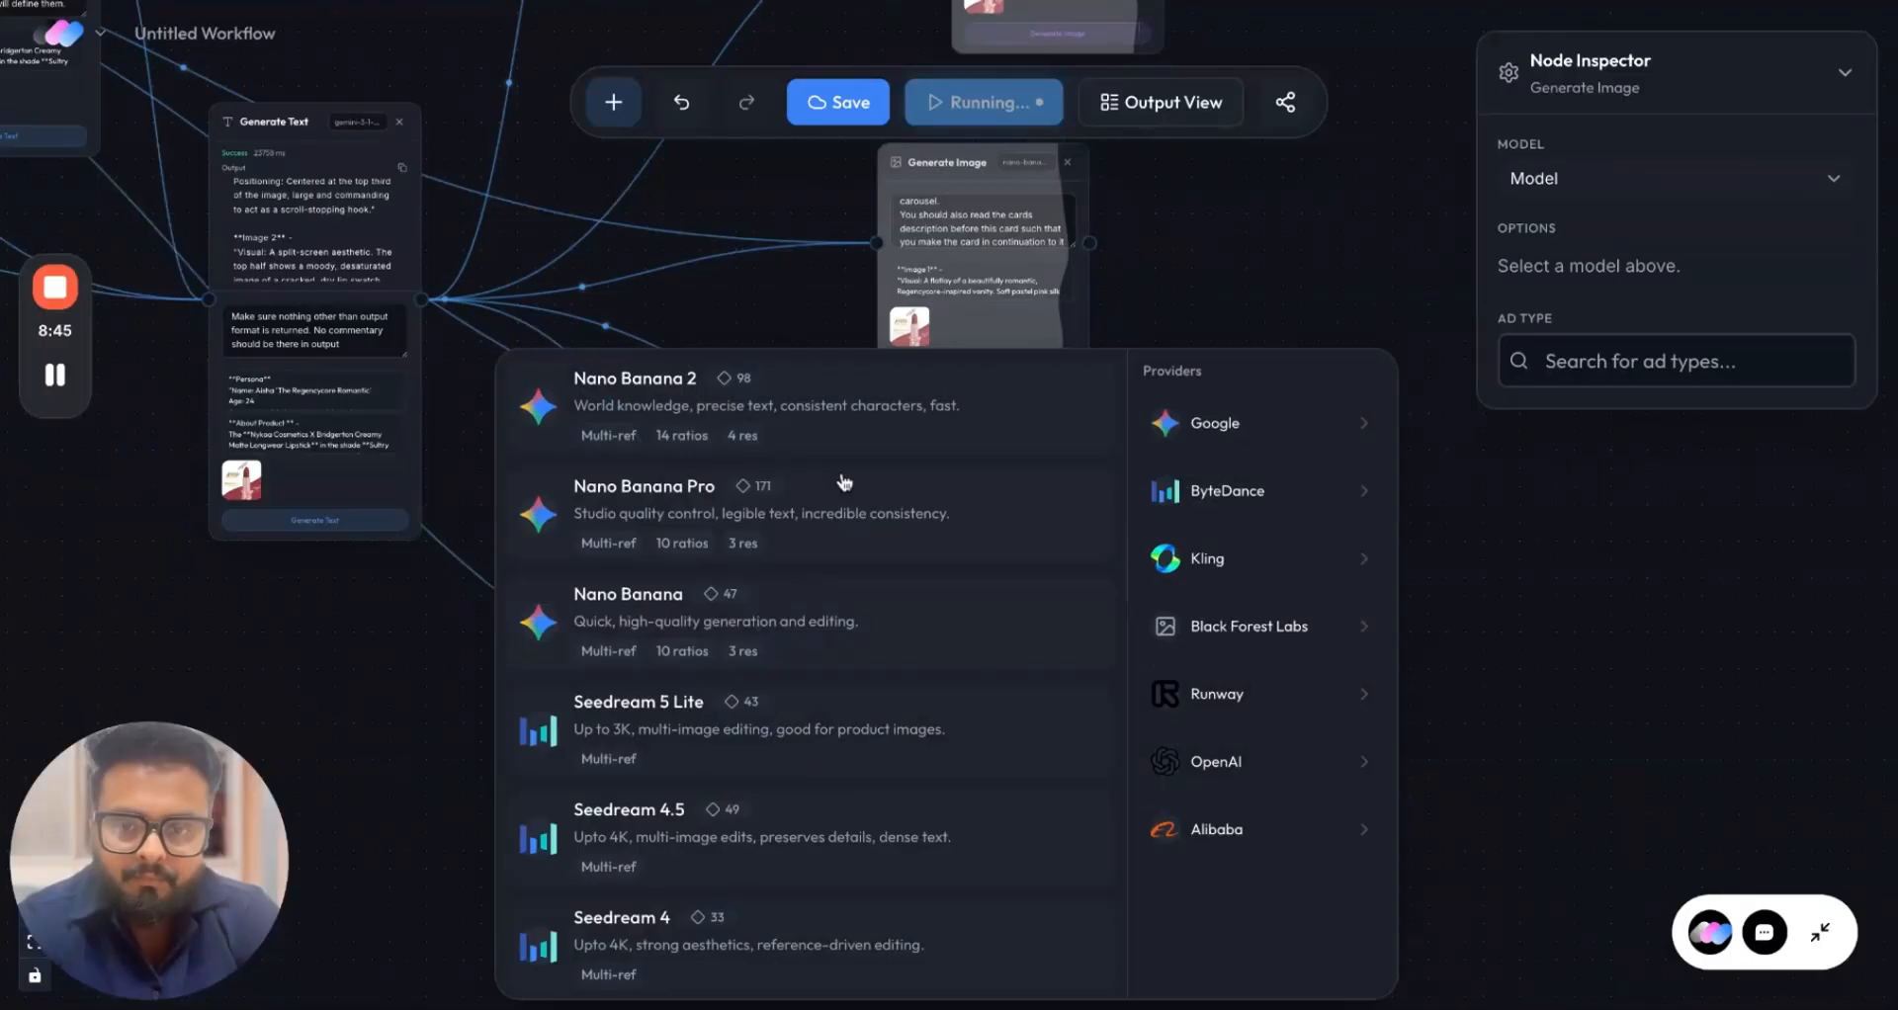
left_click(815, 437)
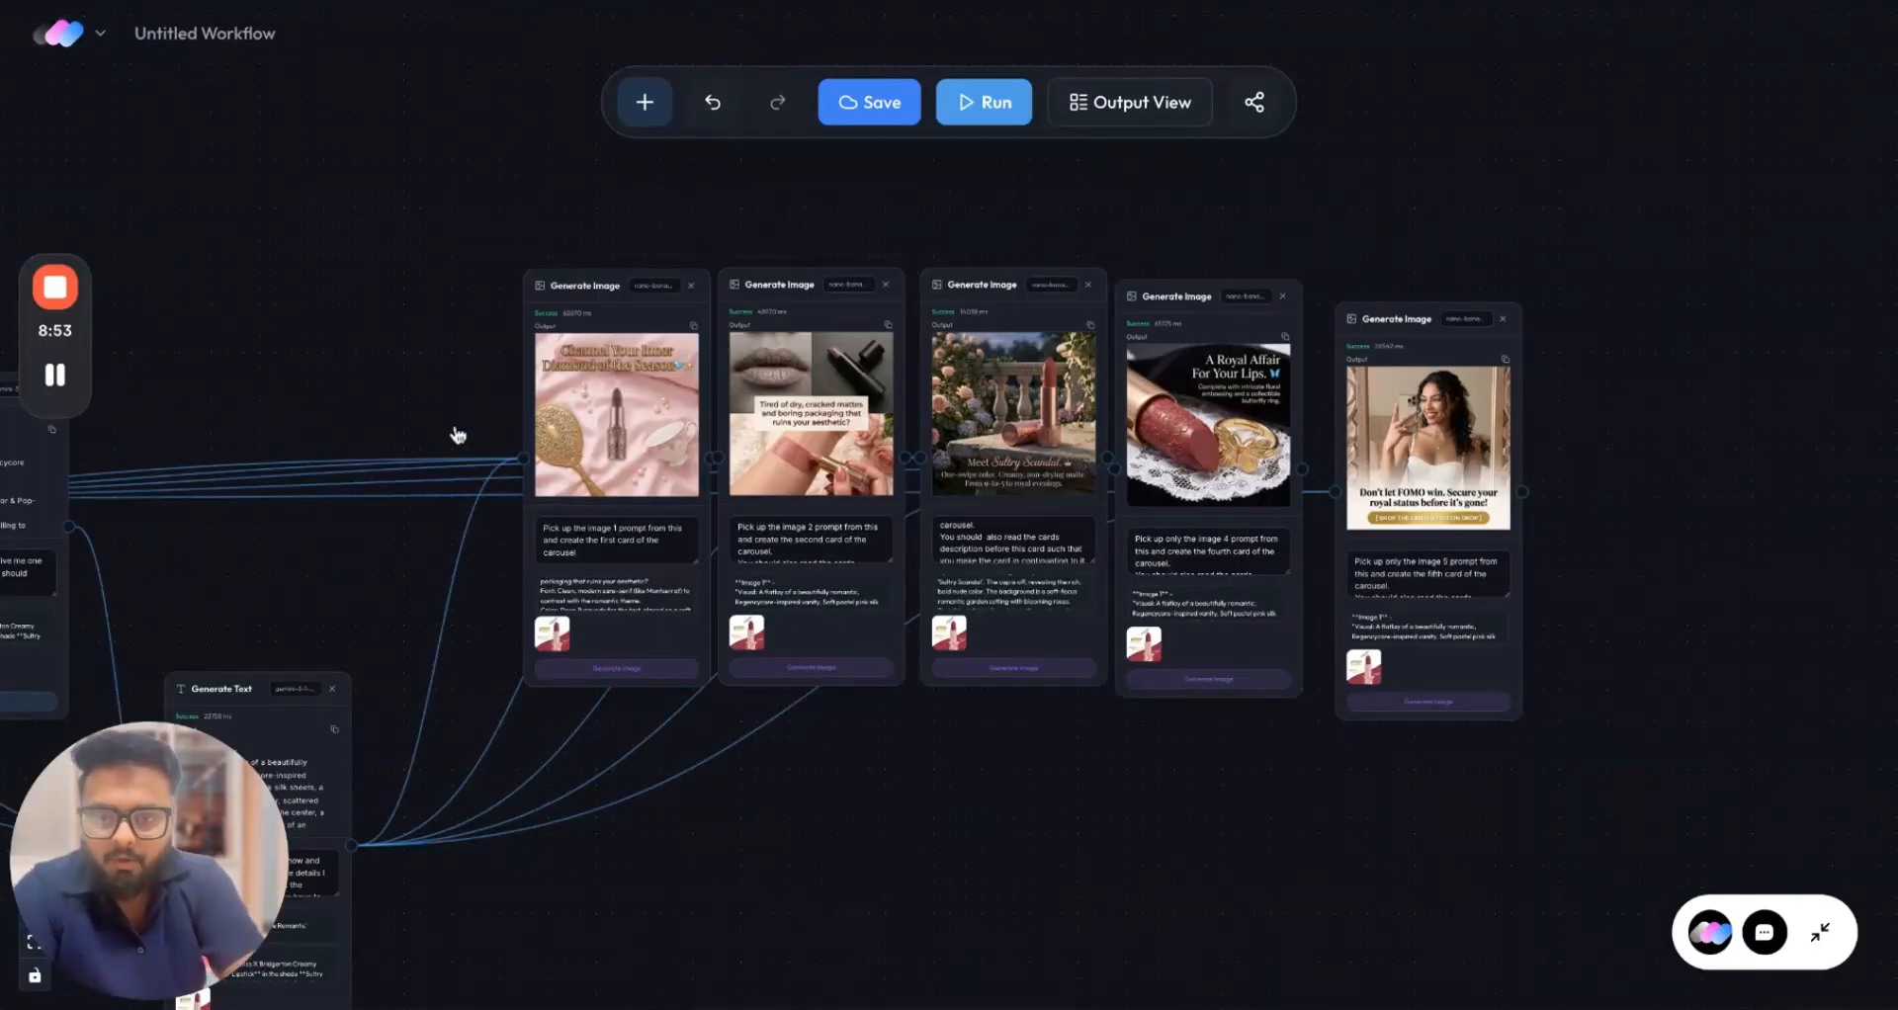
Examine the five generated carousel images up close, from the first card to the fifth.
scroll(457, 435, "up", 10)
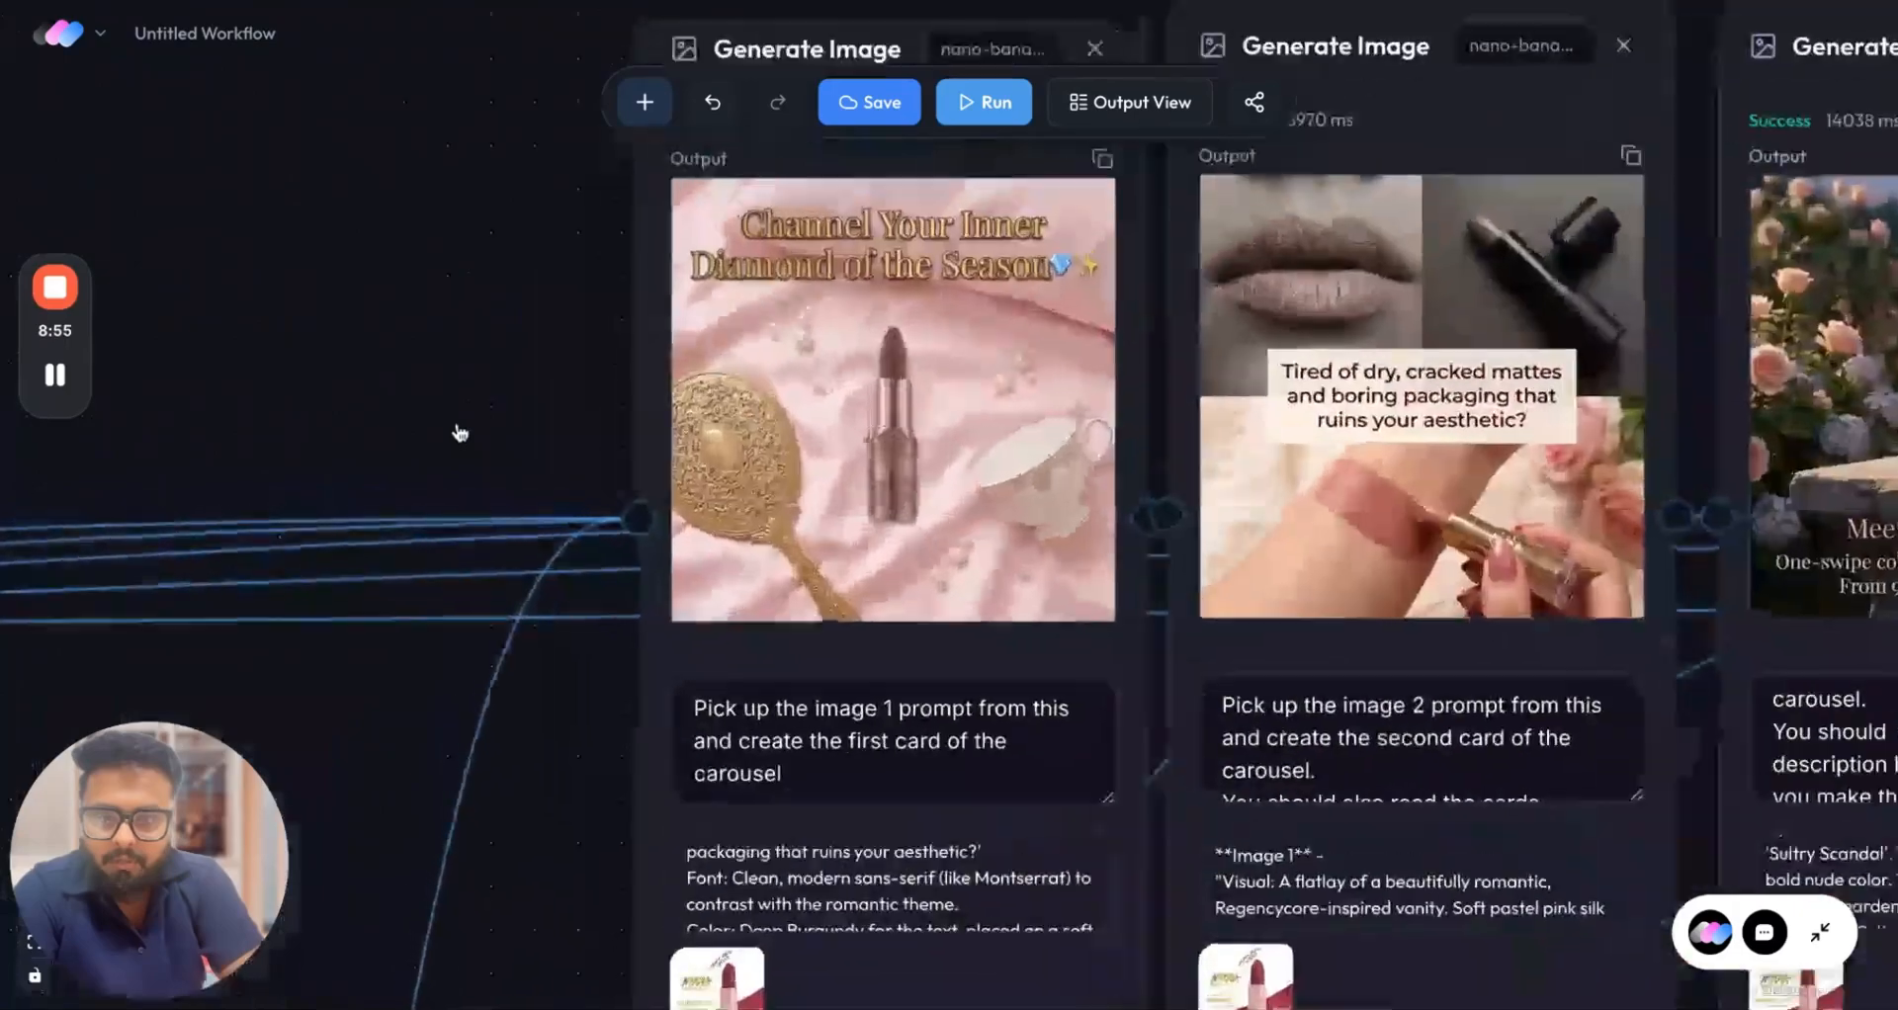
scroll(460, 433, "right", 5)
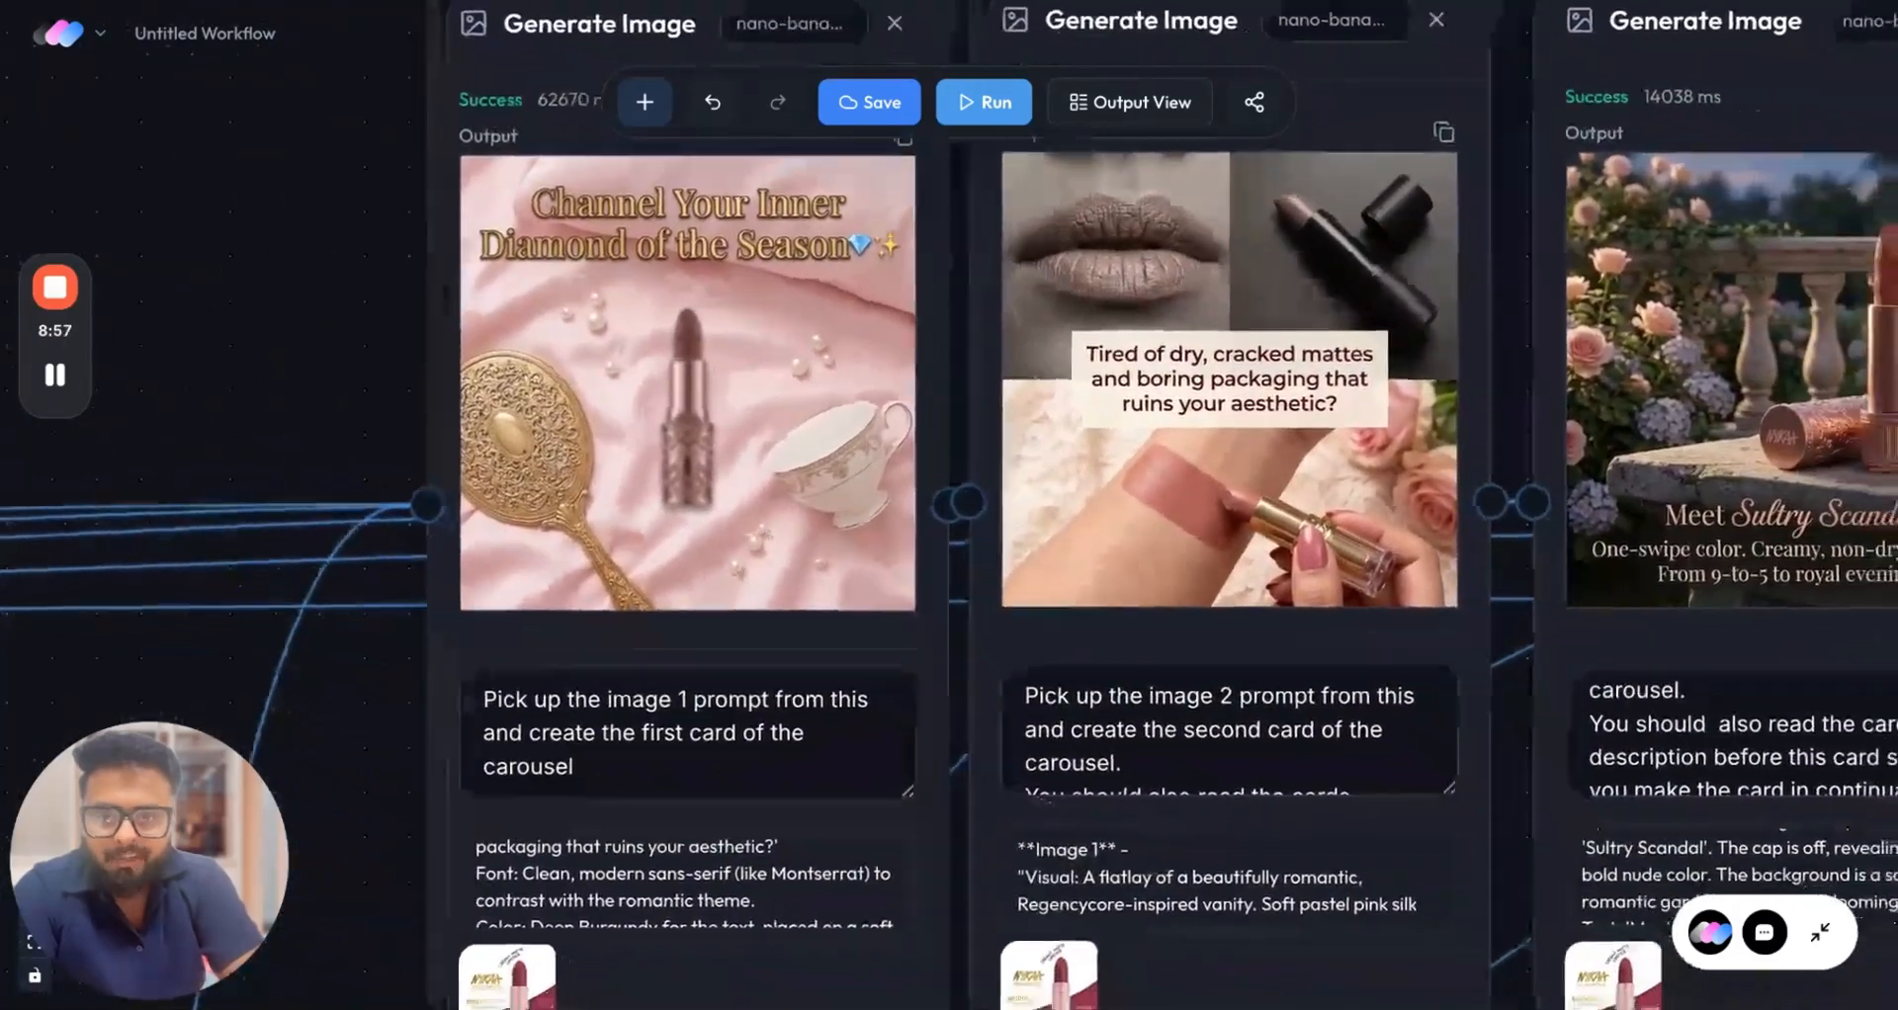
scroll(949, 506, "right", 15)
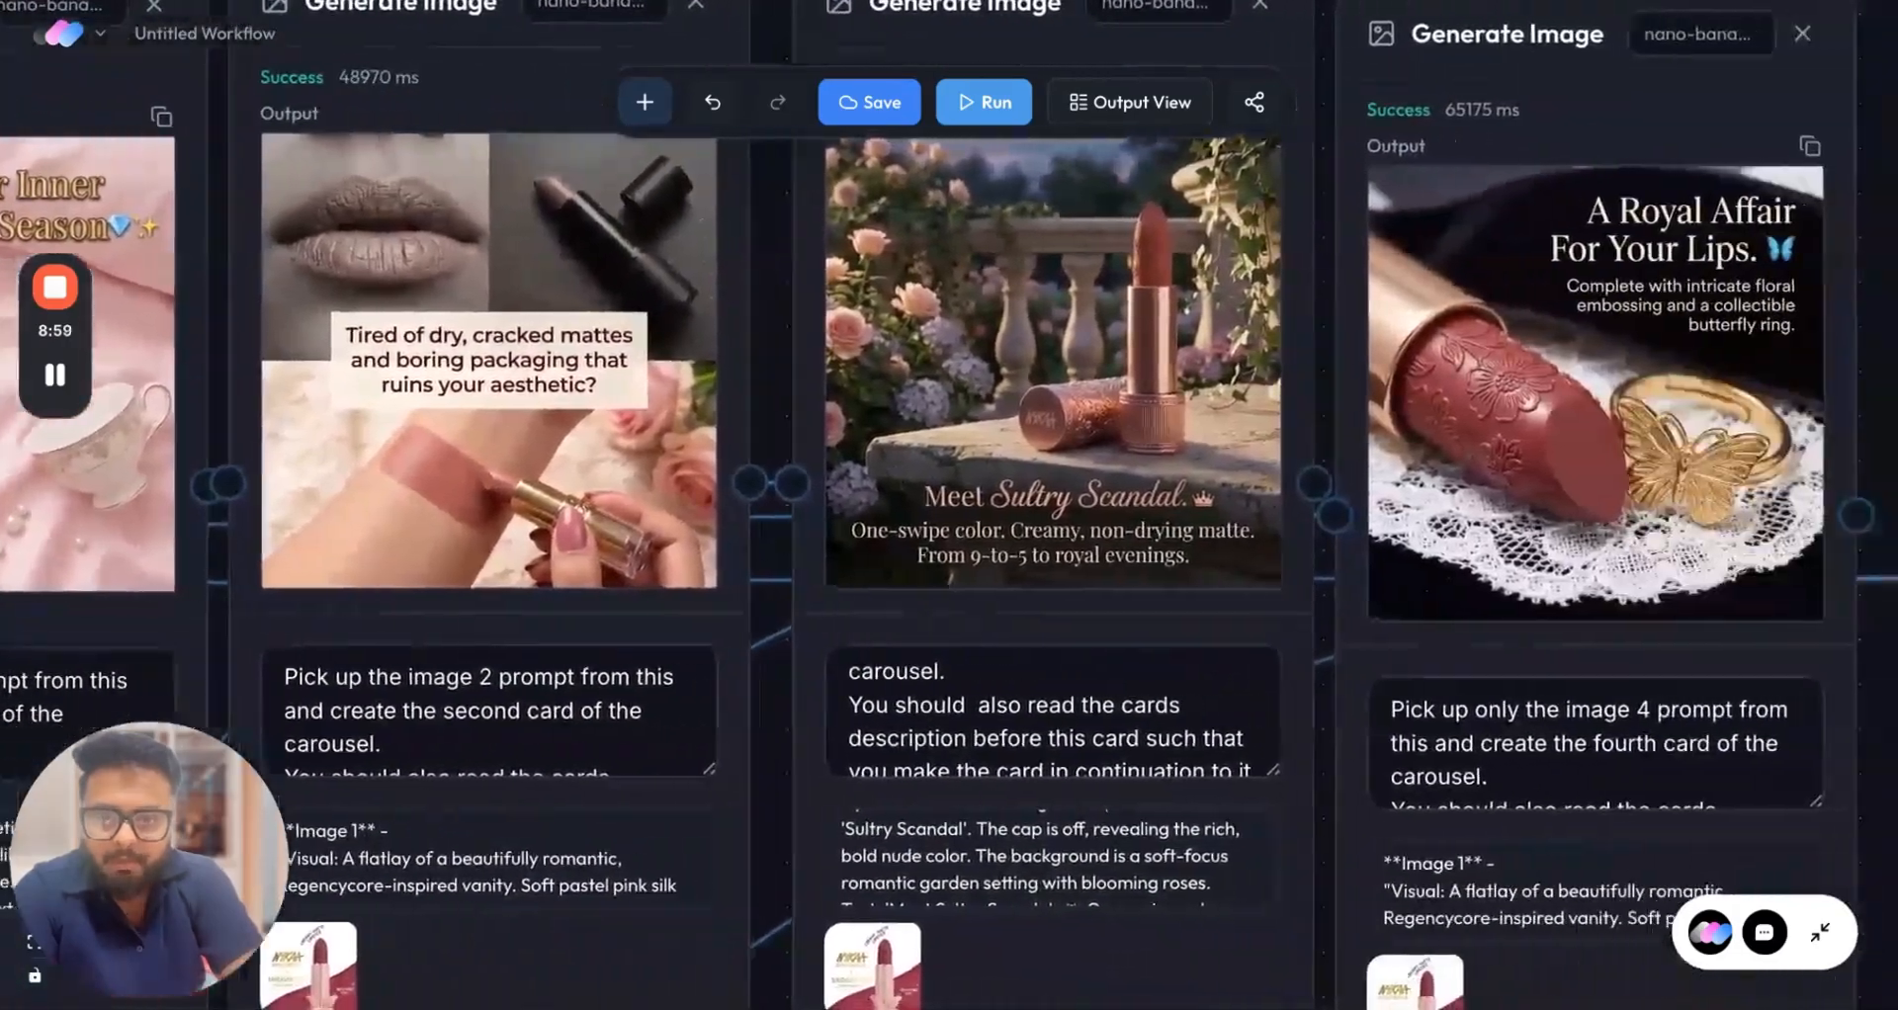
scroll(962, 613, "right", 10)
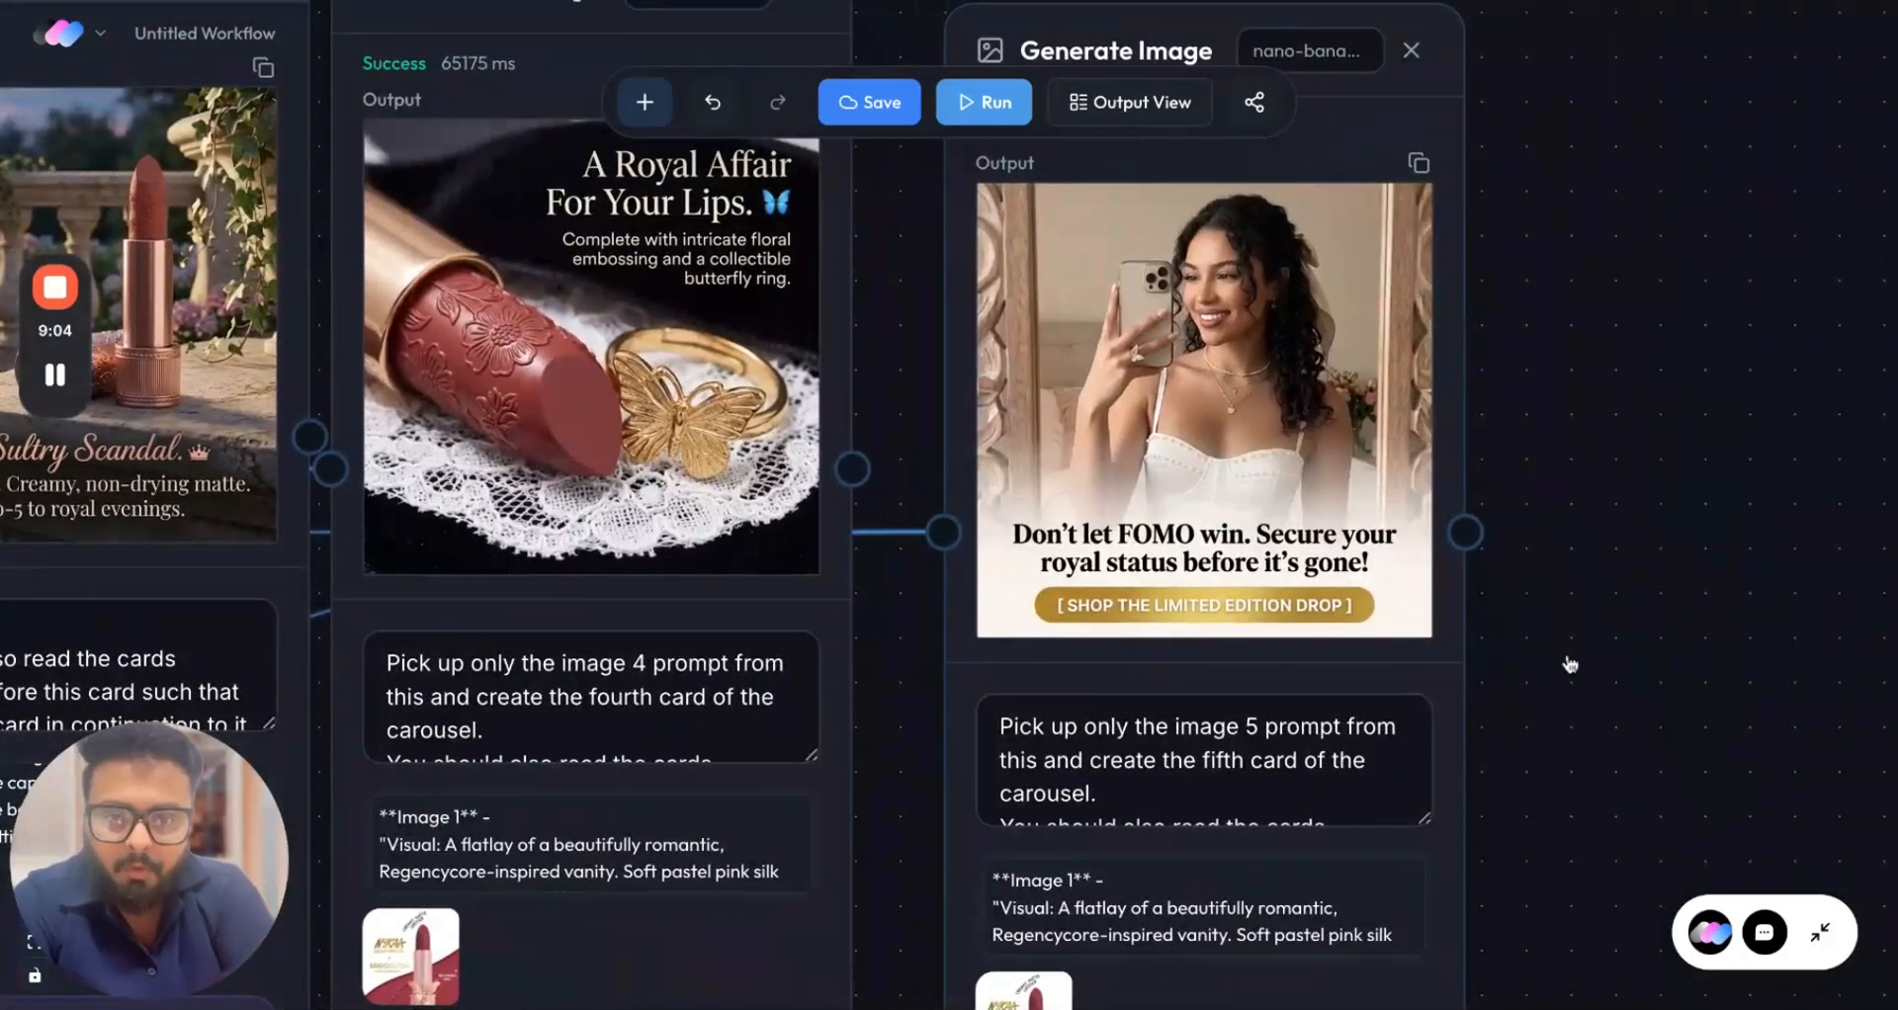
scroll(1569, 664, "down", 6)
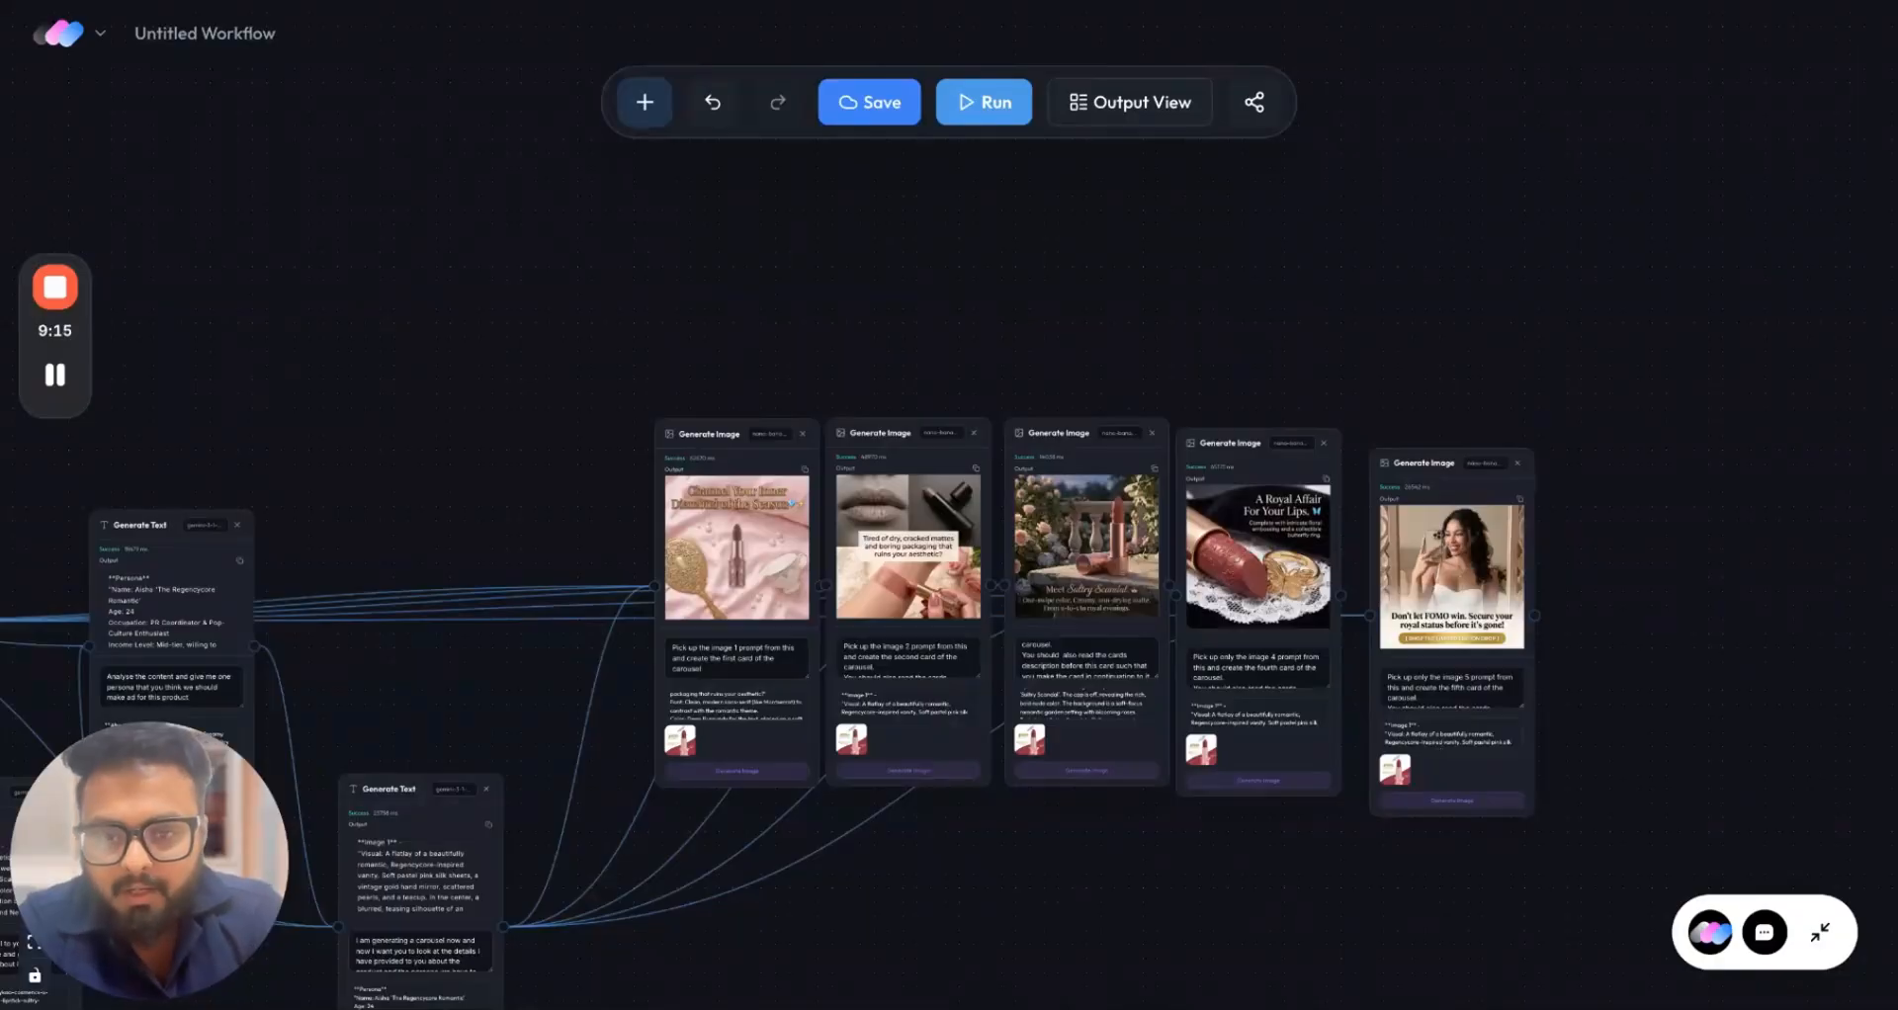
Look through the image tools offered for the fifth card's generated image.
left_click(786, 775)
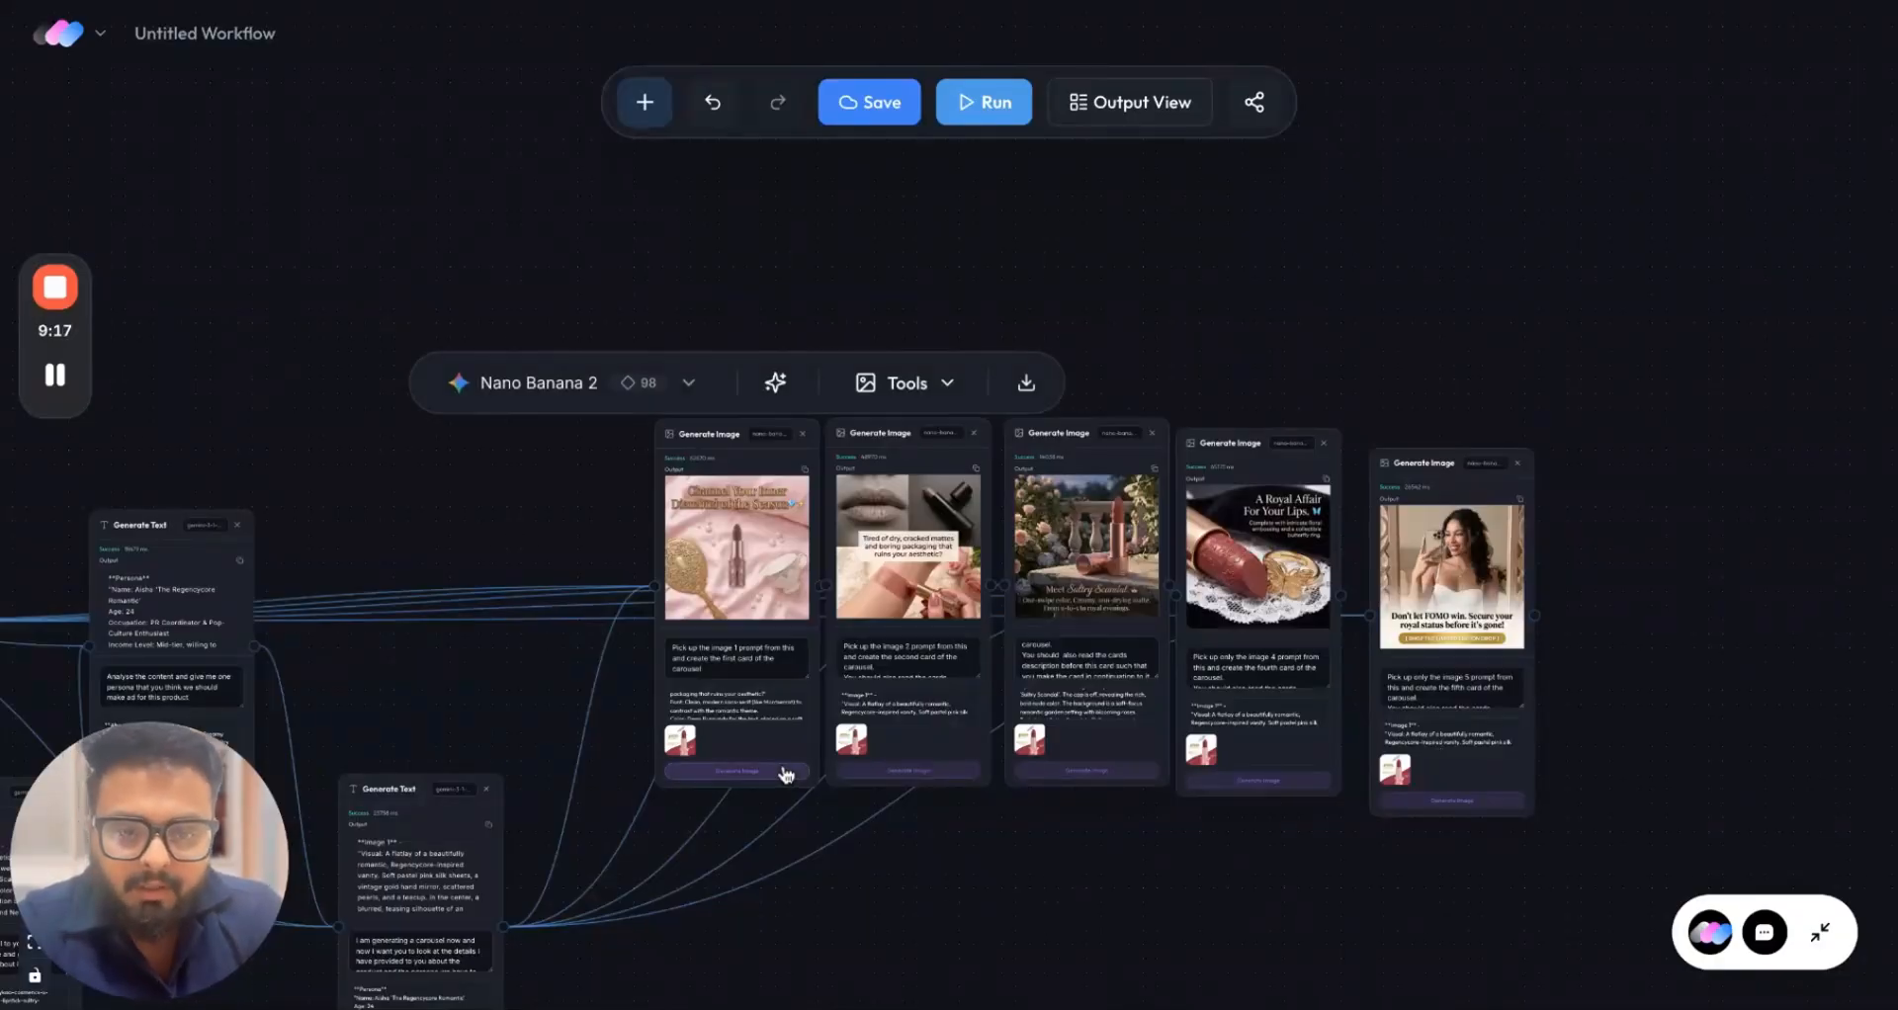
left_click(1076, 554)
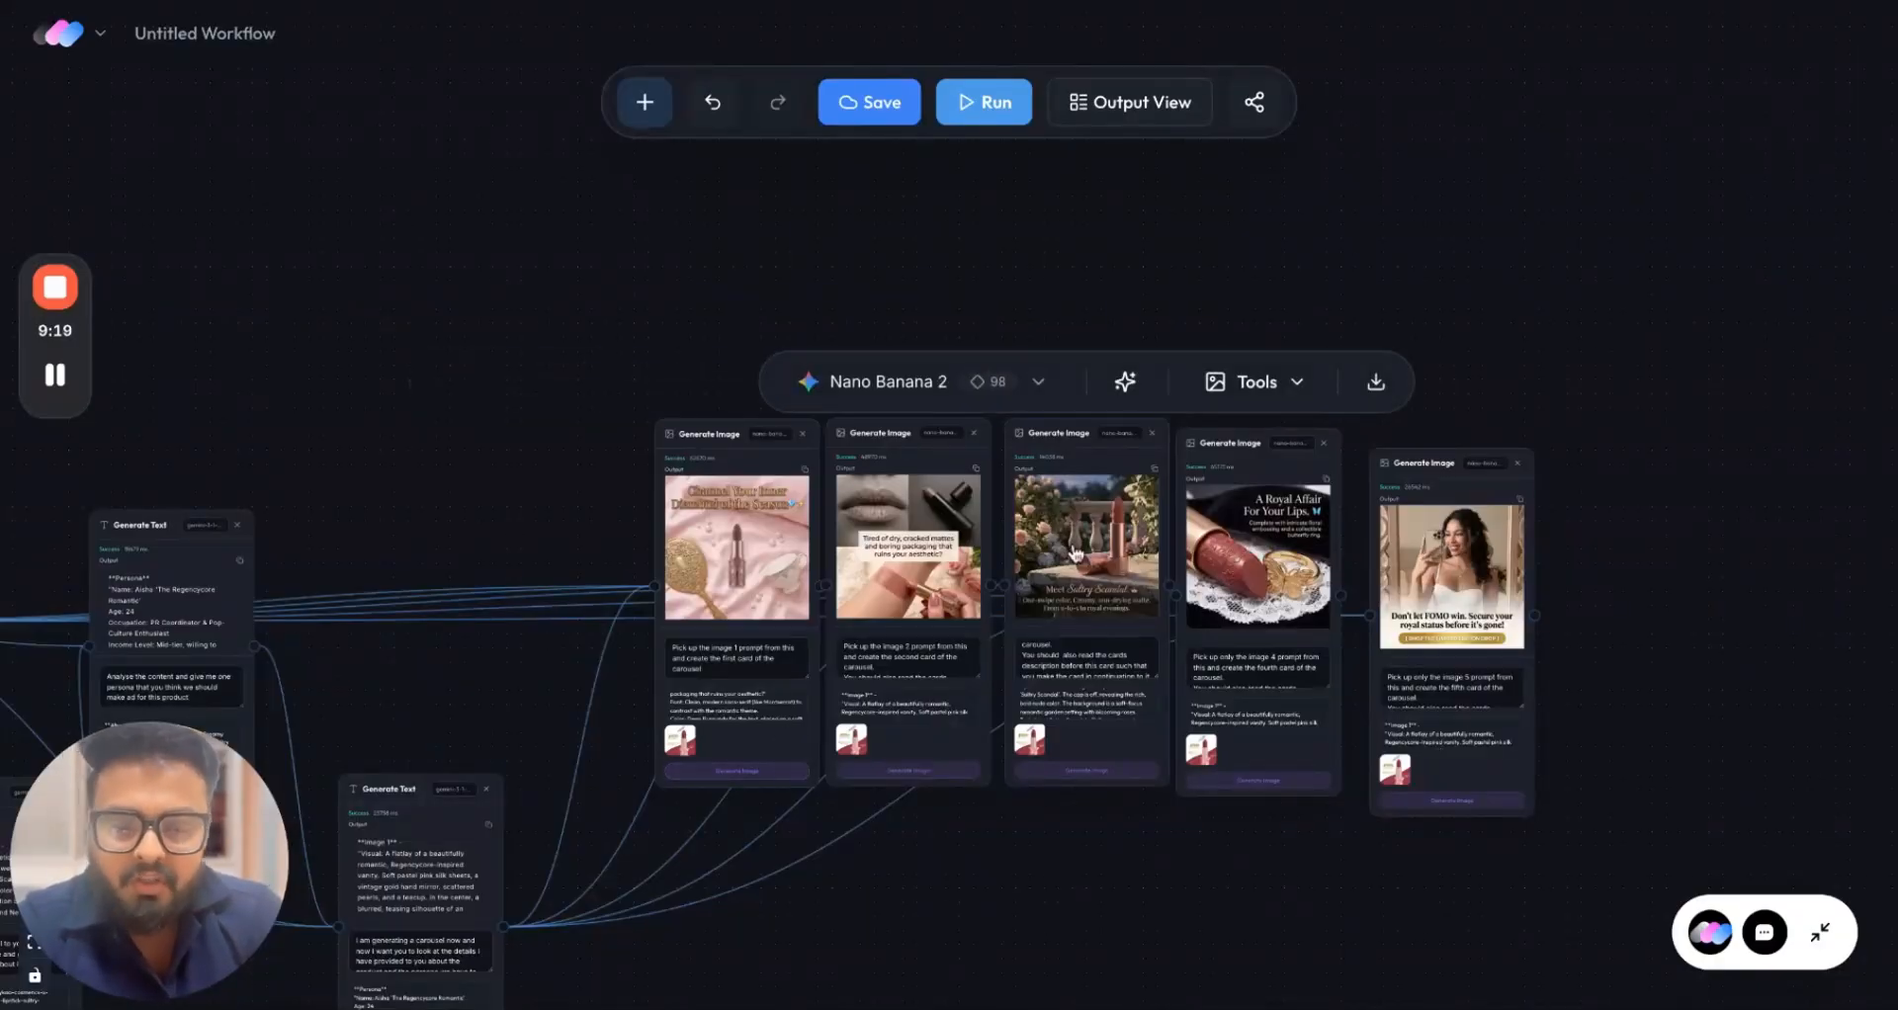
left_click(1418, 472)
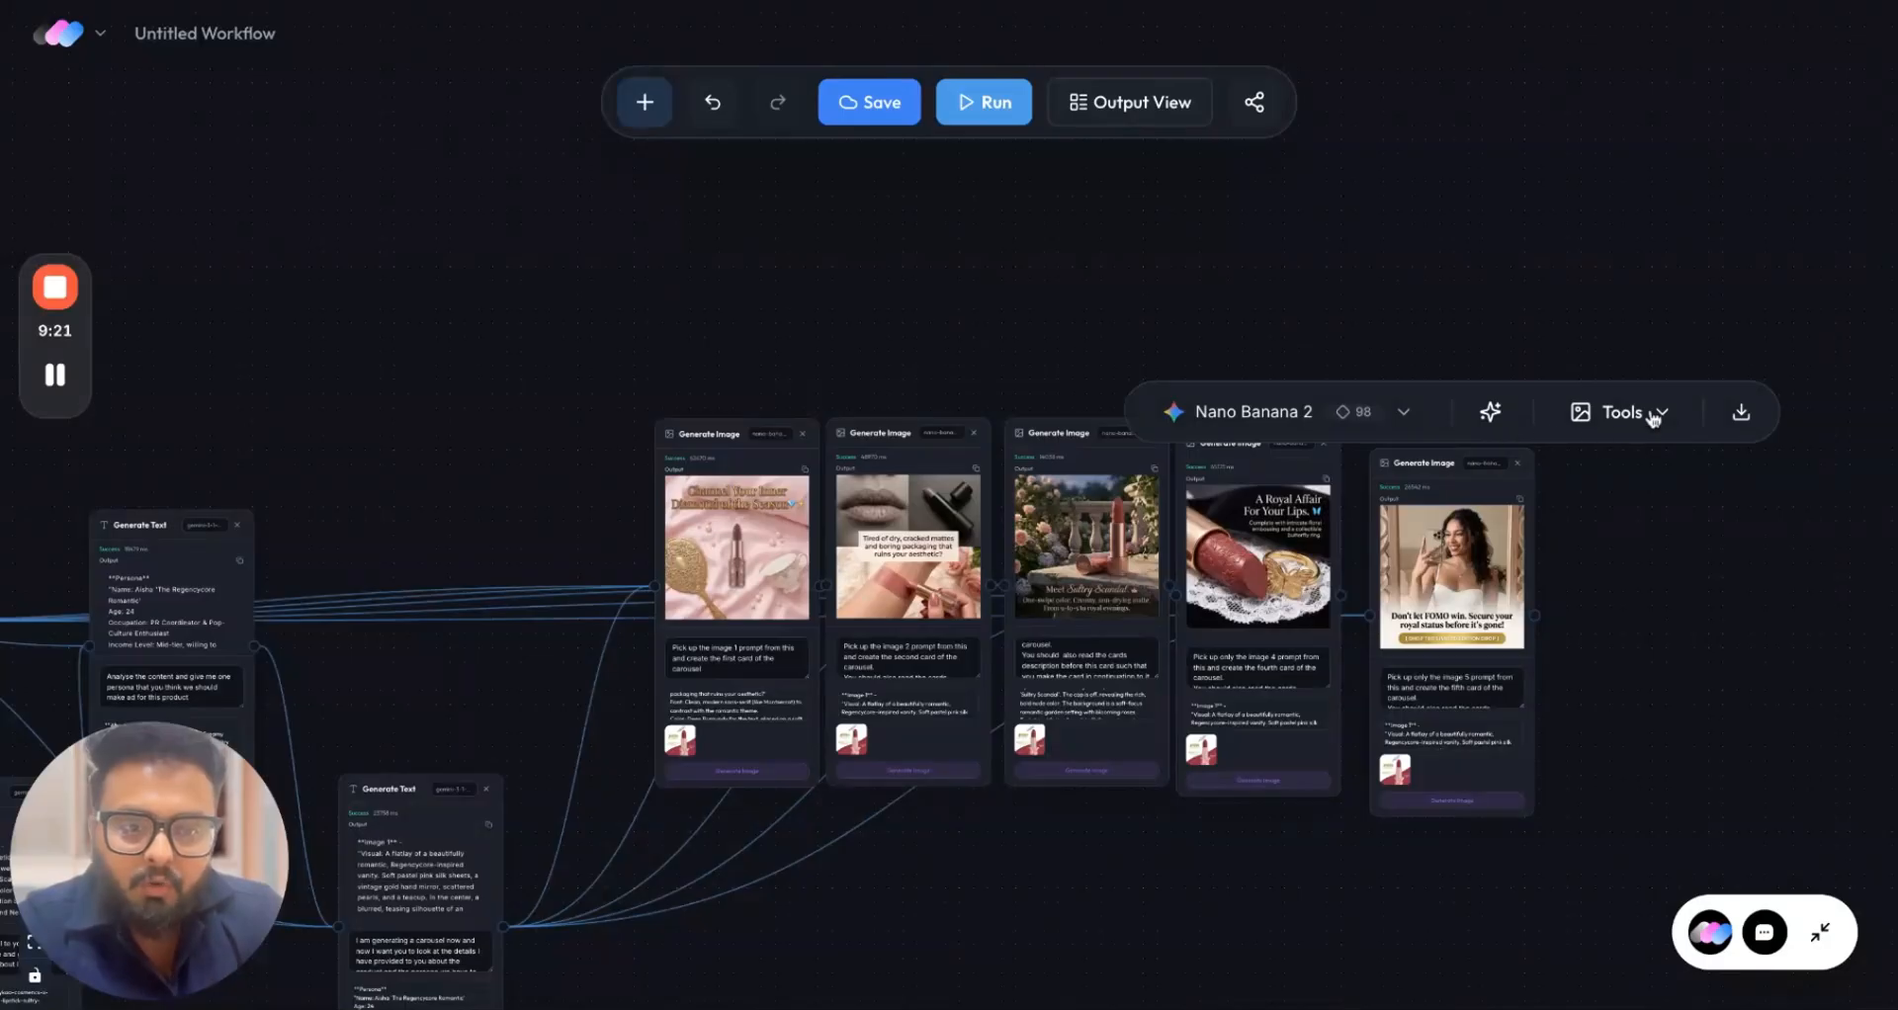
left_click(1652, 419)
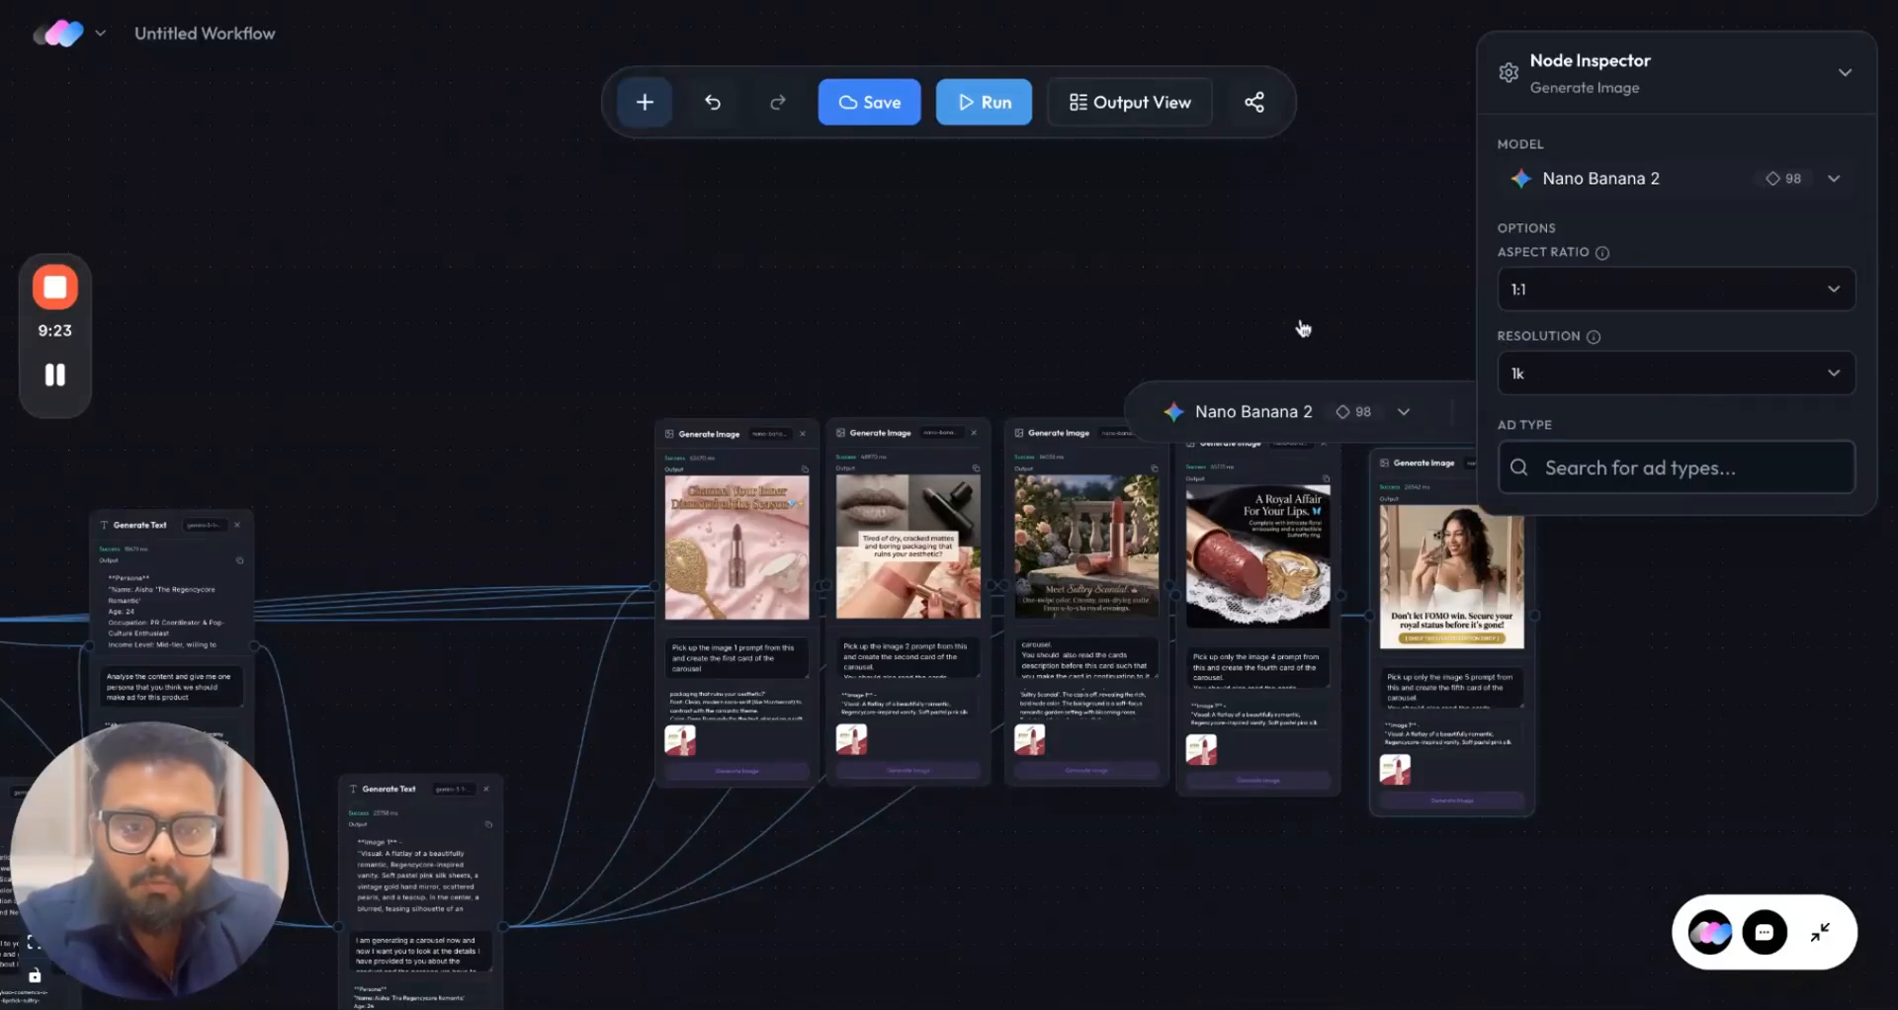
left_click(1186, 432)
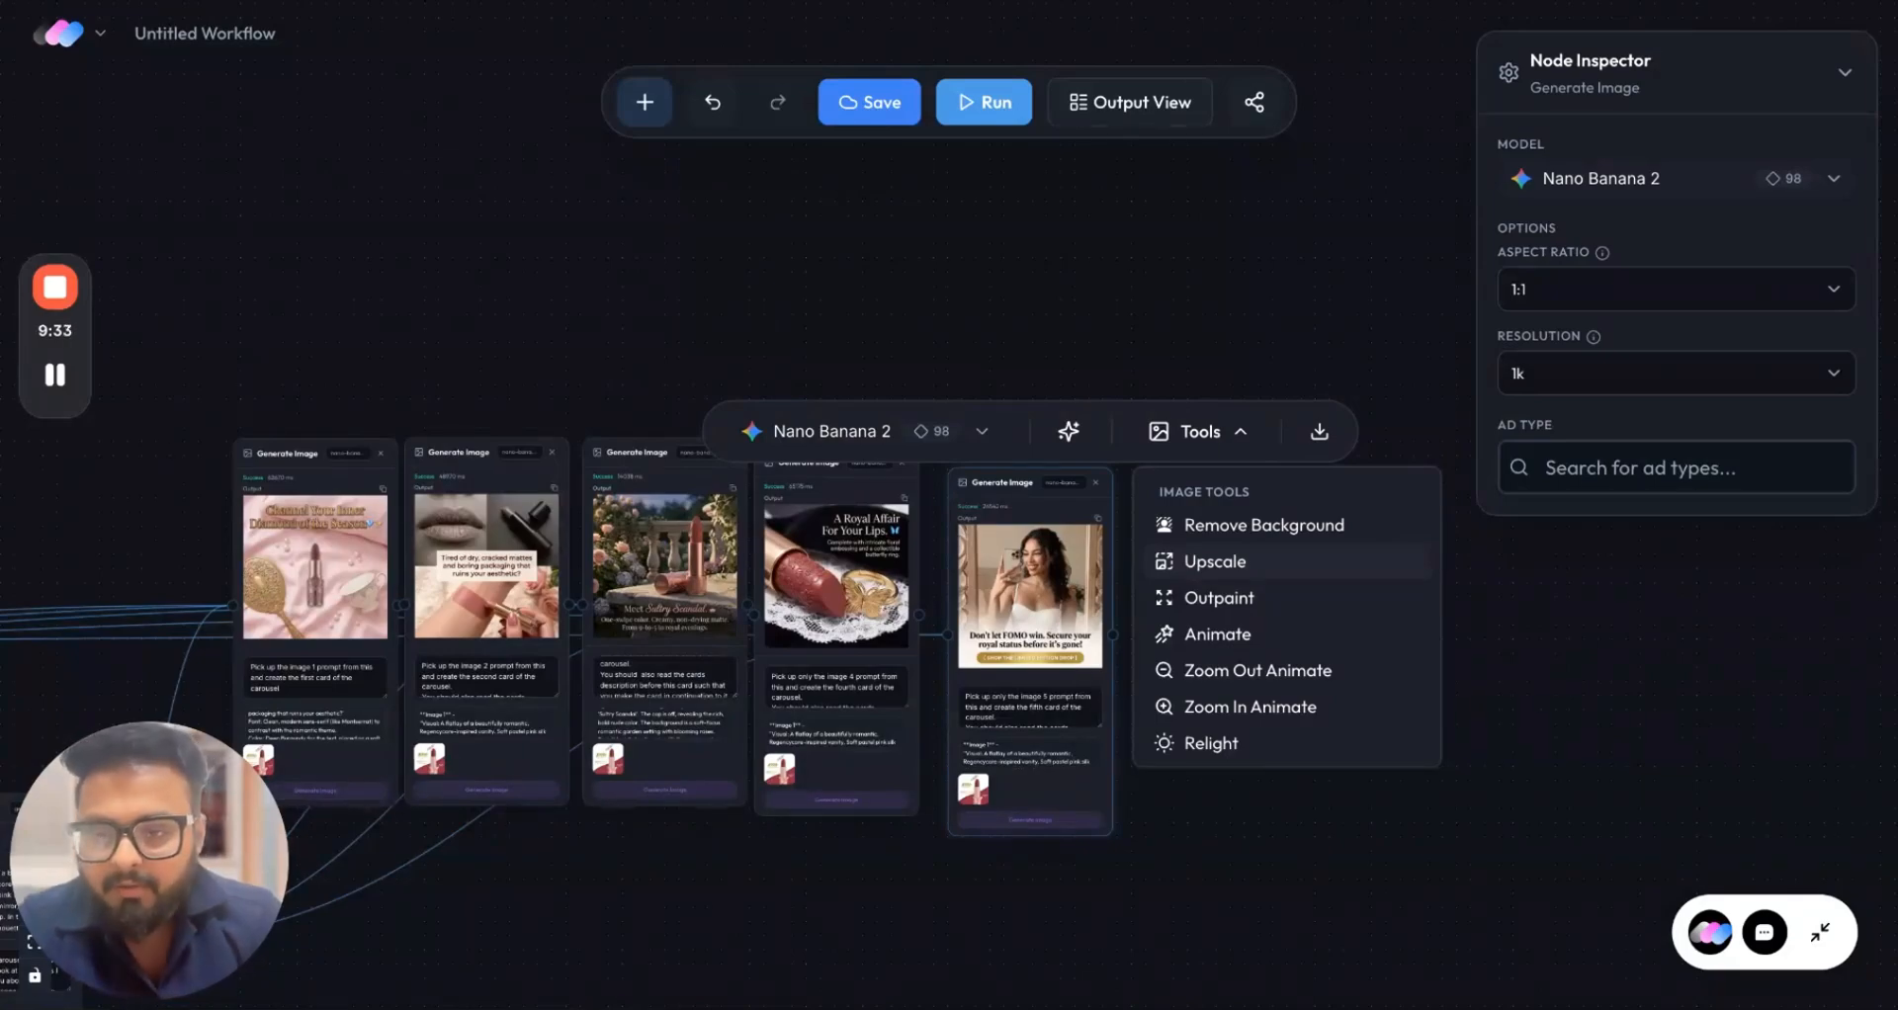
left_click(425, 294)
Try to connect the Start node to the product URL's Text node, and connect Start to the page summary Generate Text node.
scroll(425, 294, "down", 3)
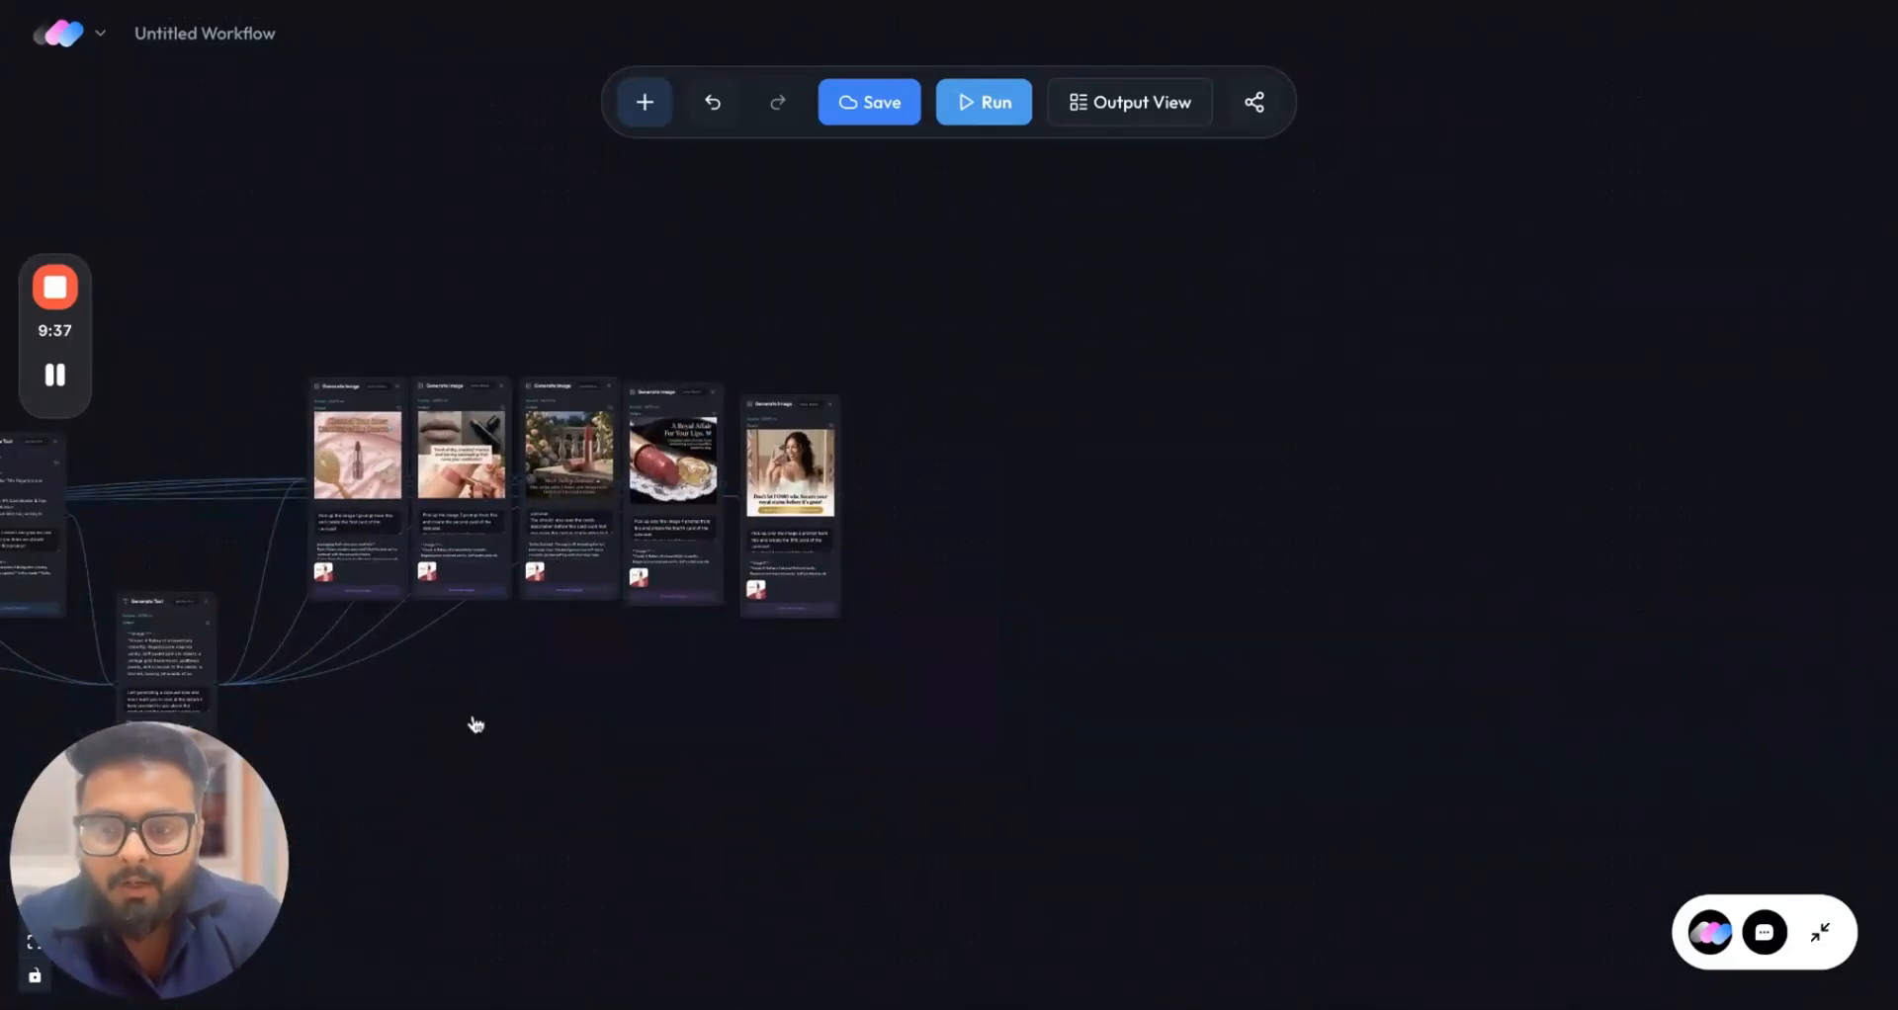
left_click_drag(475, 712, 1186, 644)
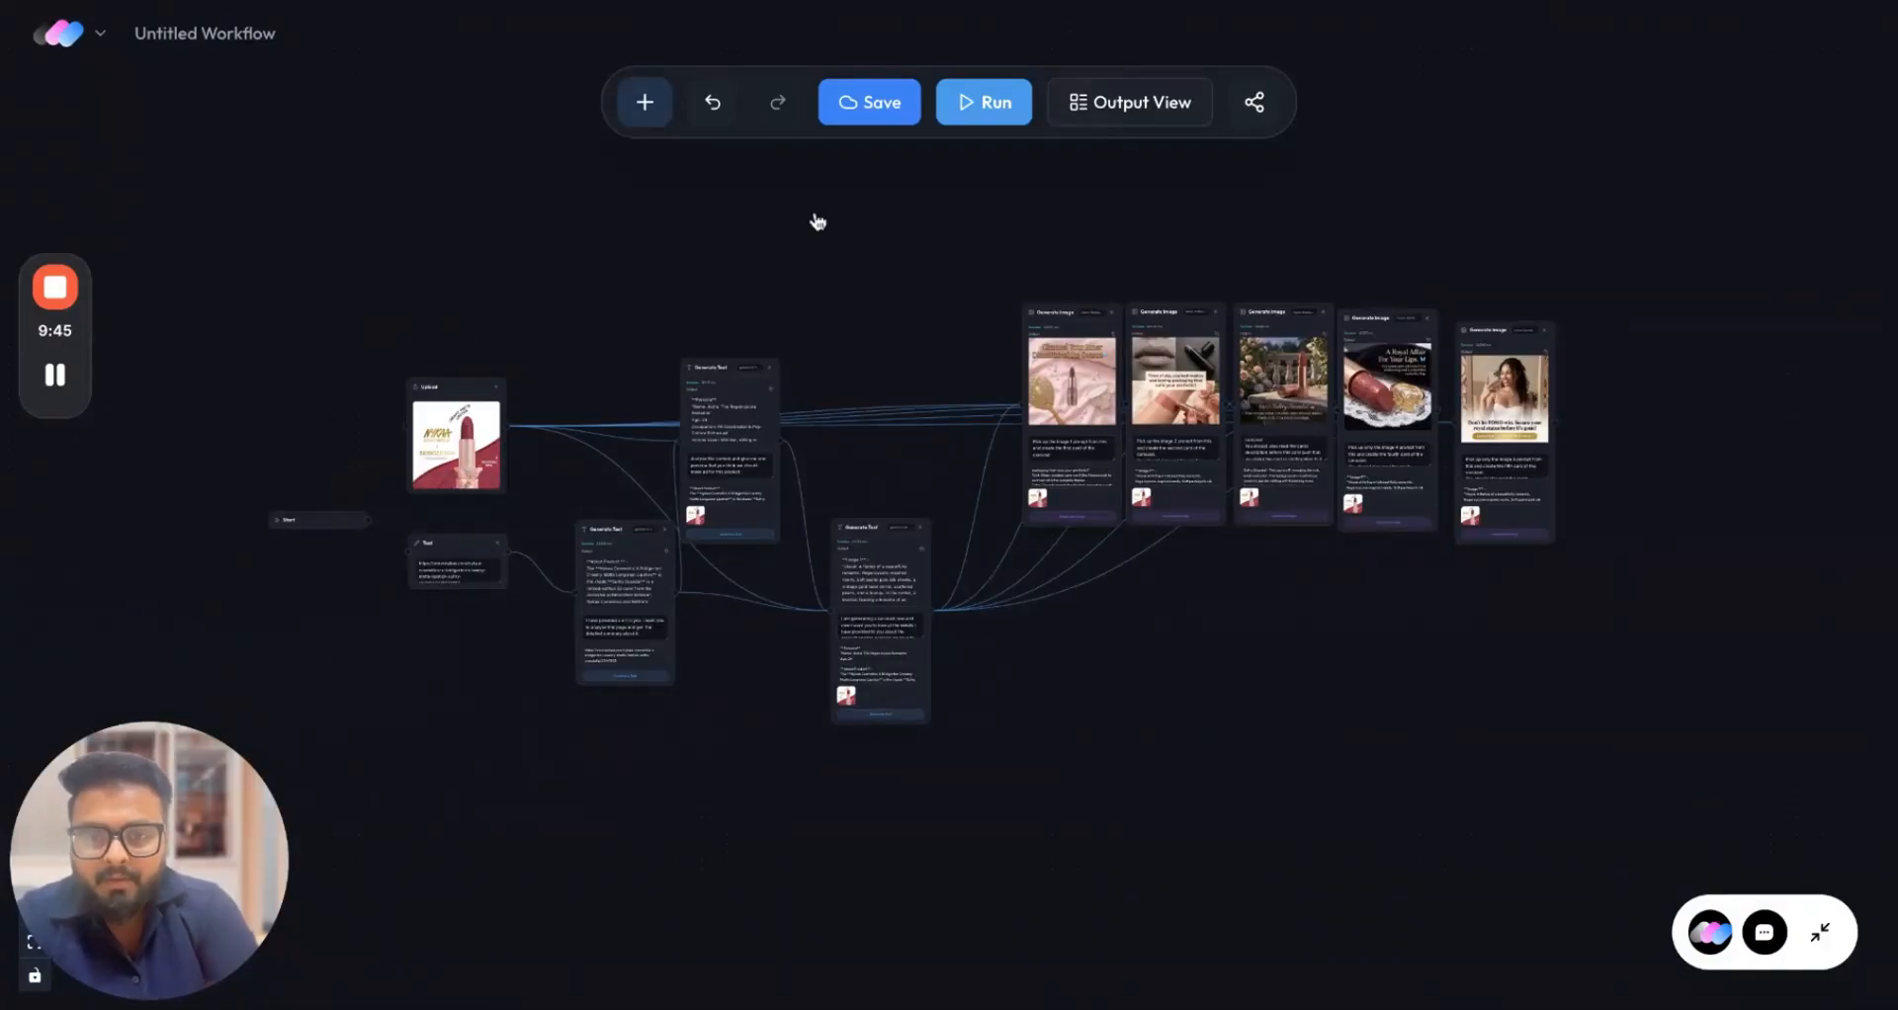
scroll(397, 556, "up", 5)
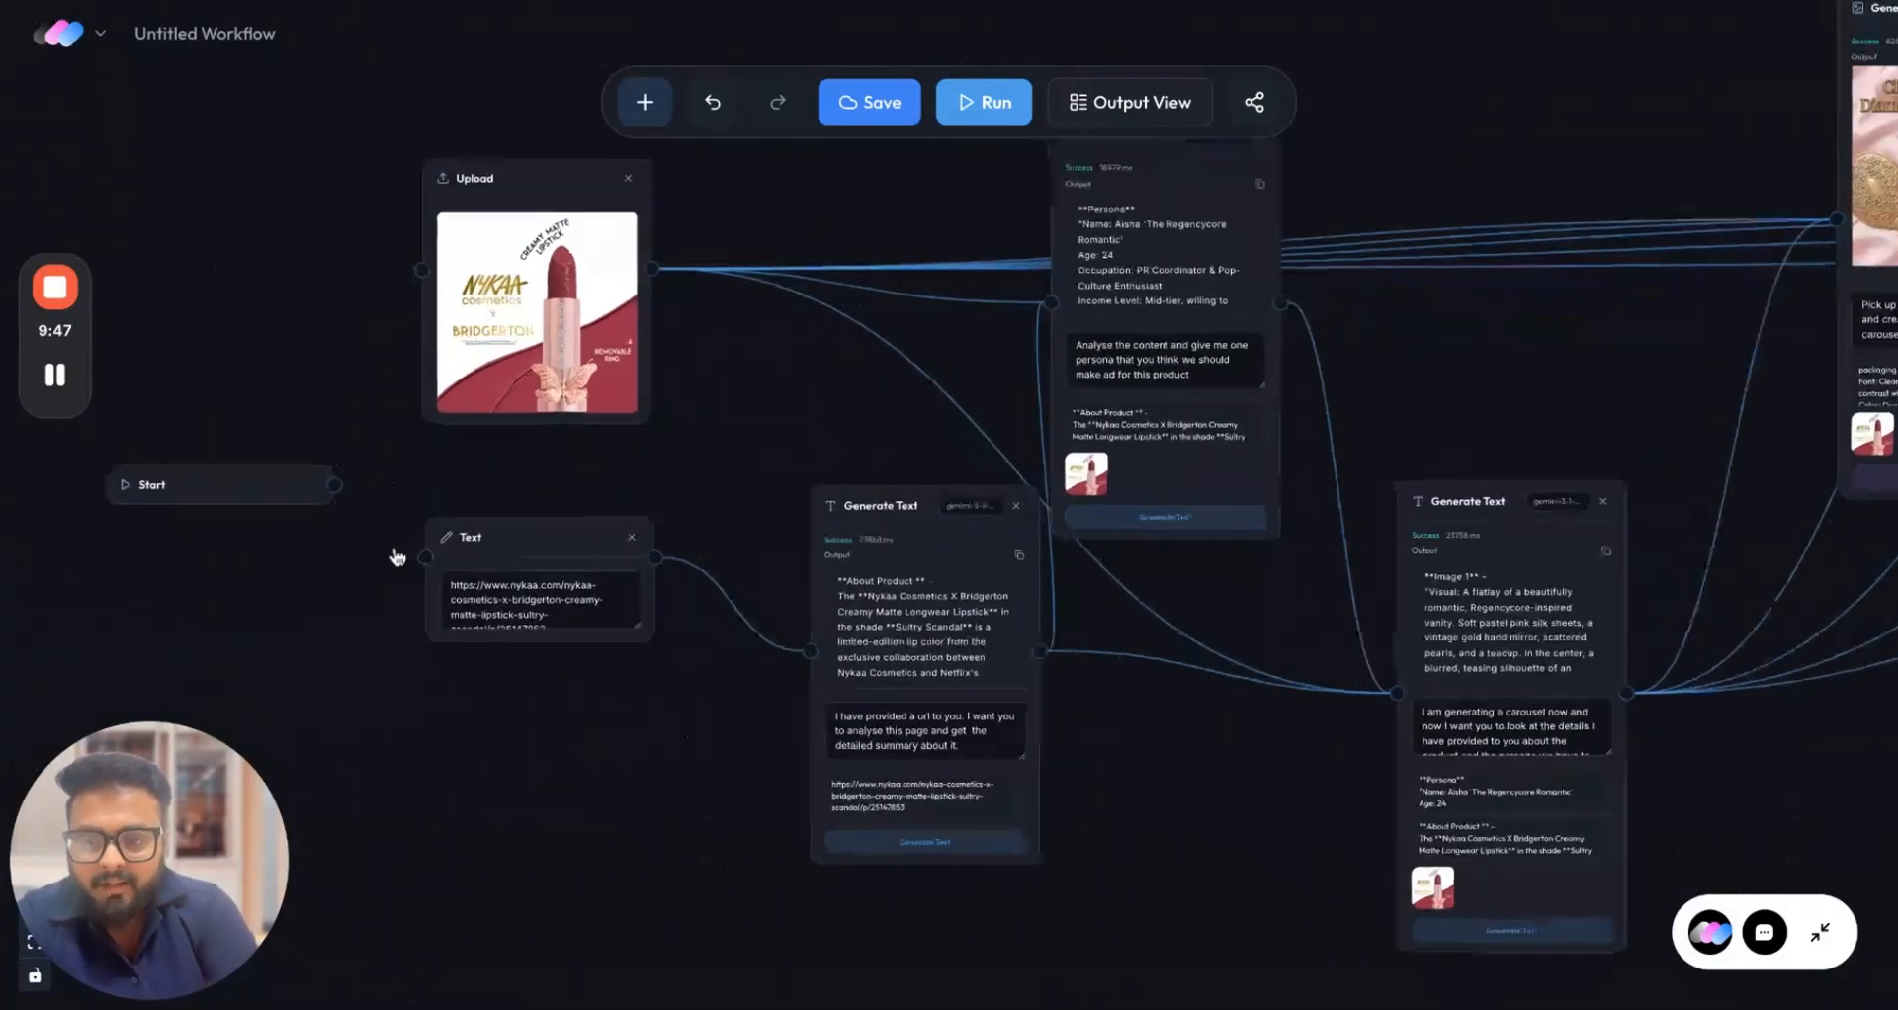
left_click_drag(339, 488, 424, 558)
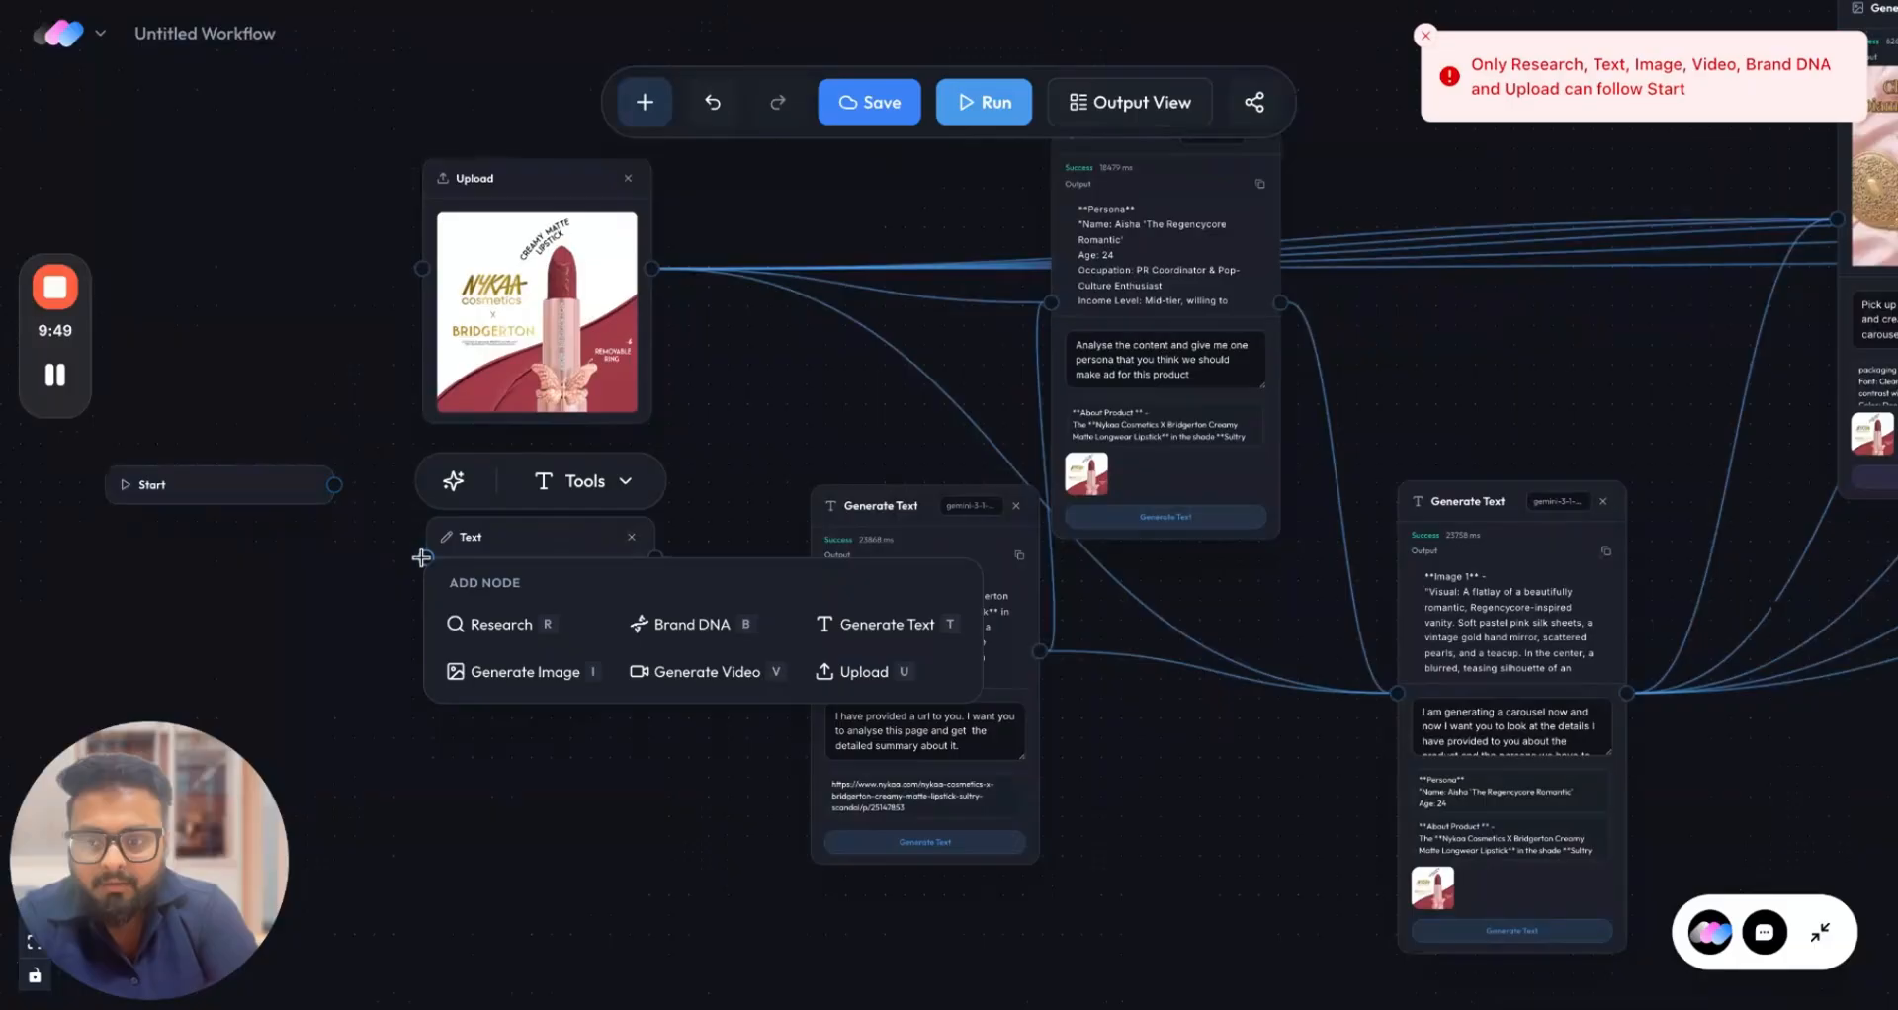
left_click_drag(343, 488, 810, 651)
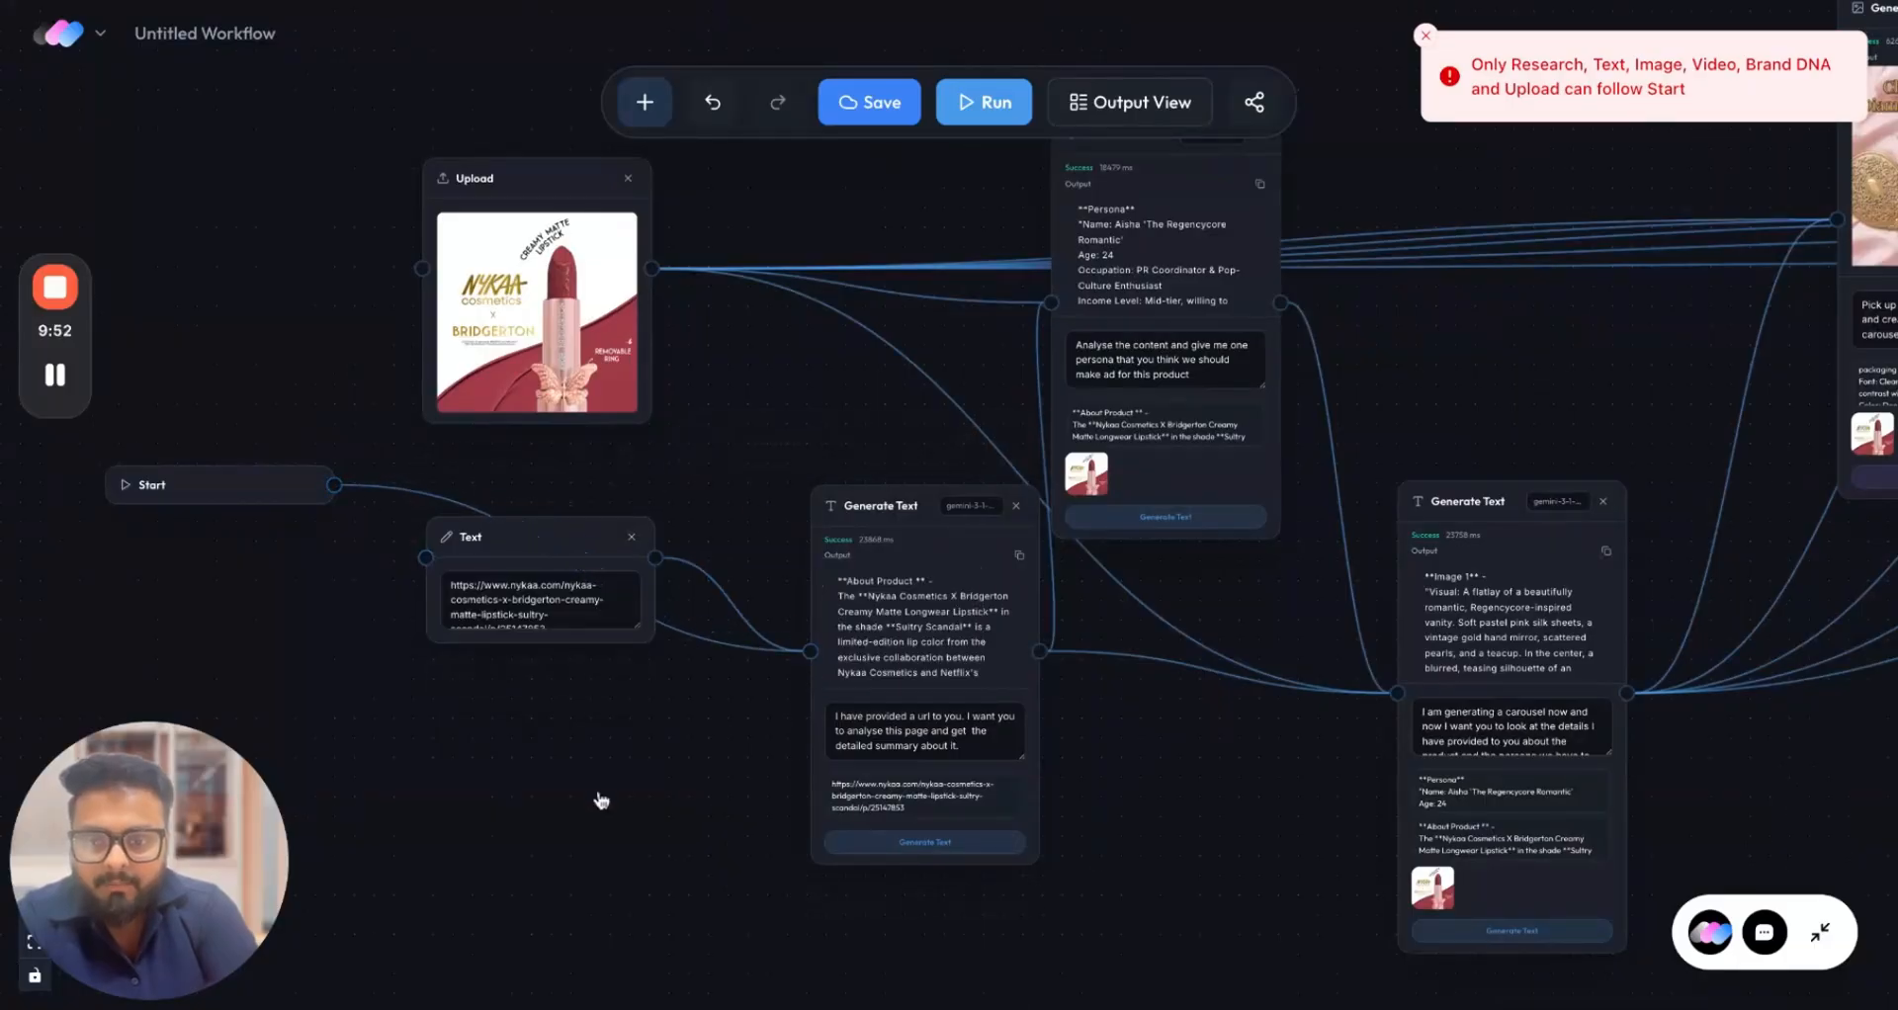
scroll(585, 809, "down", 4)
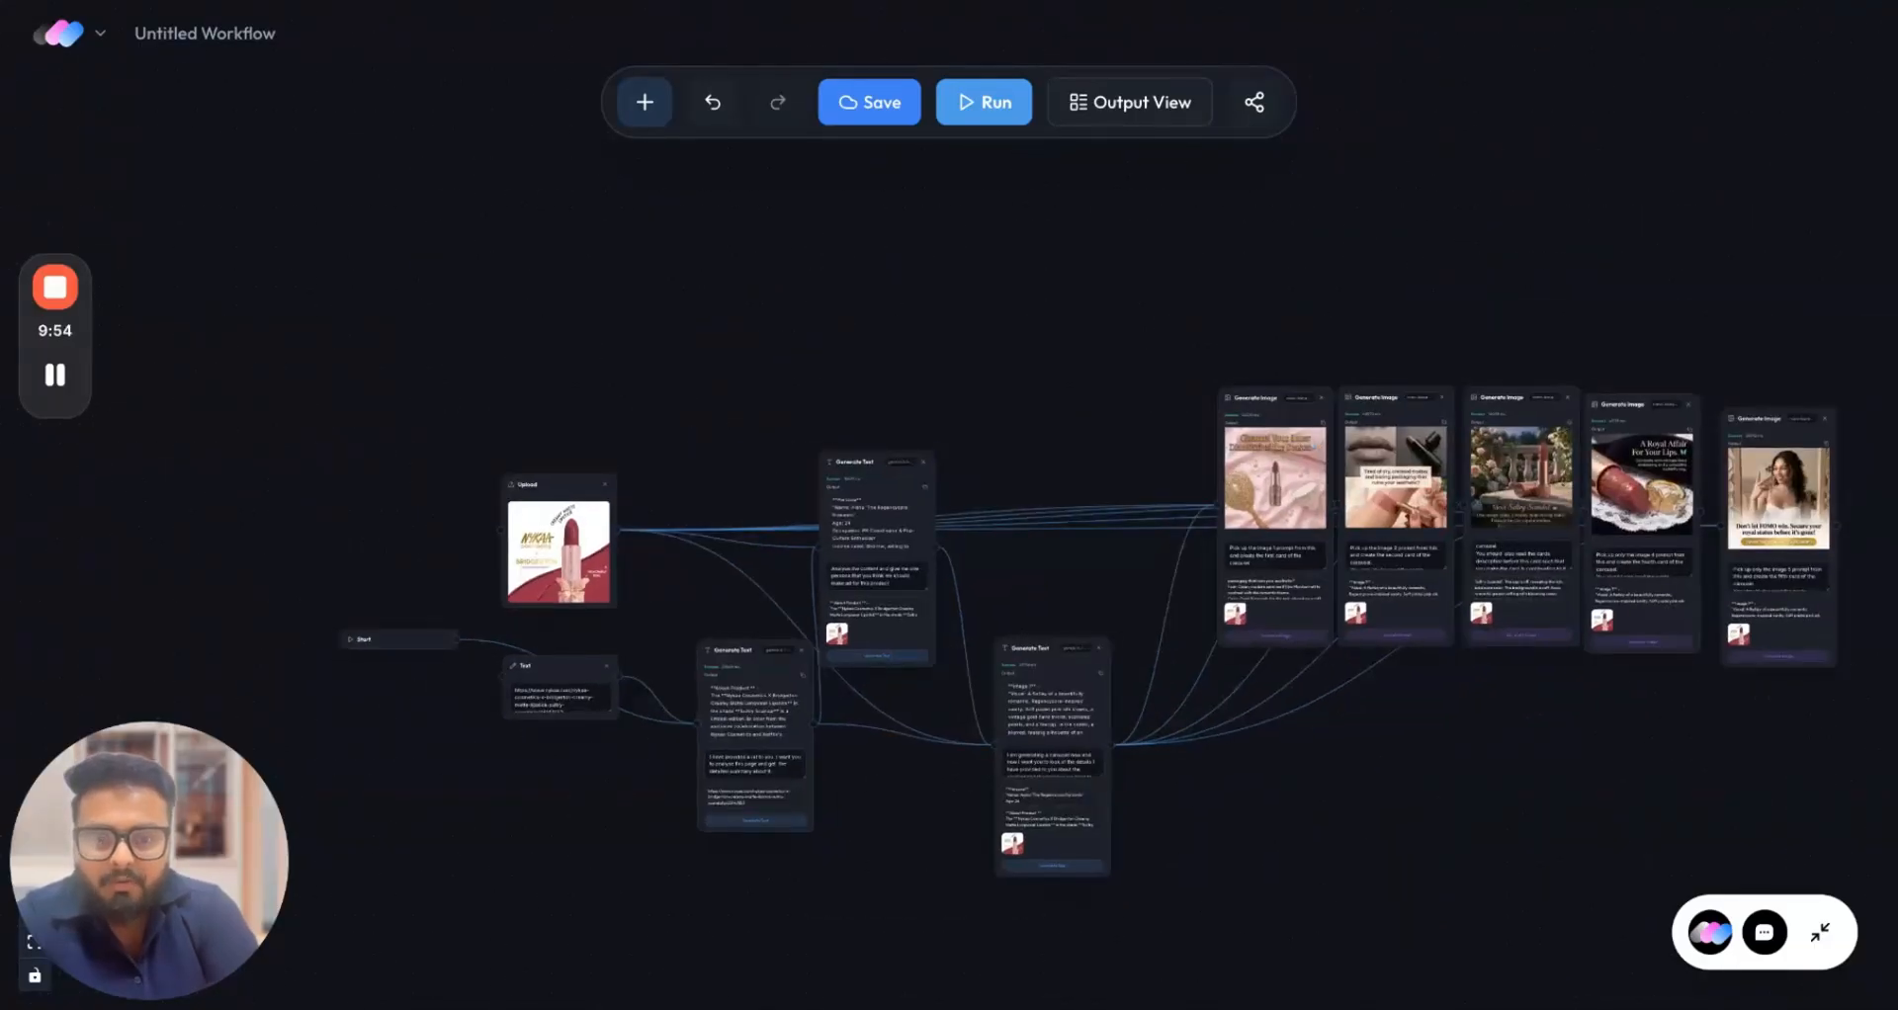